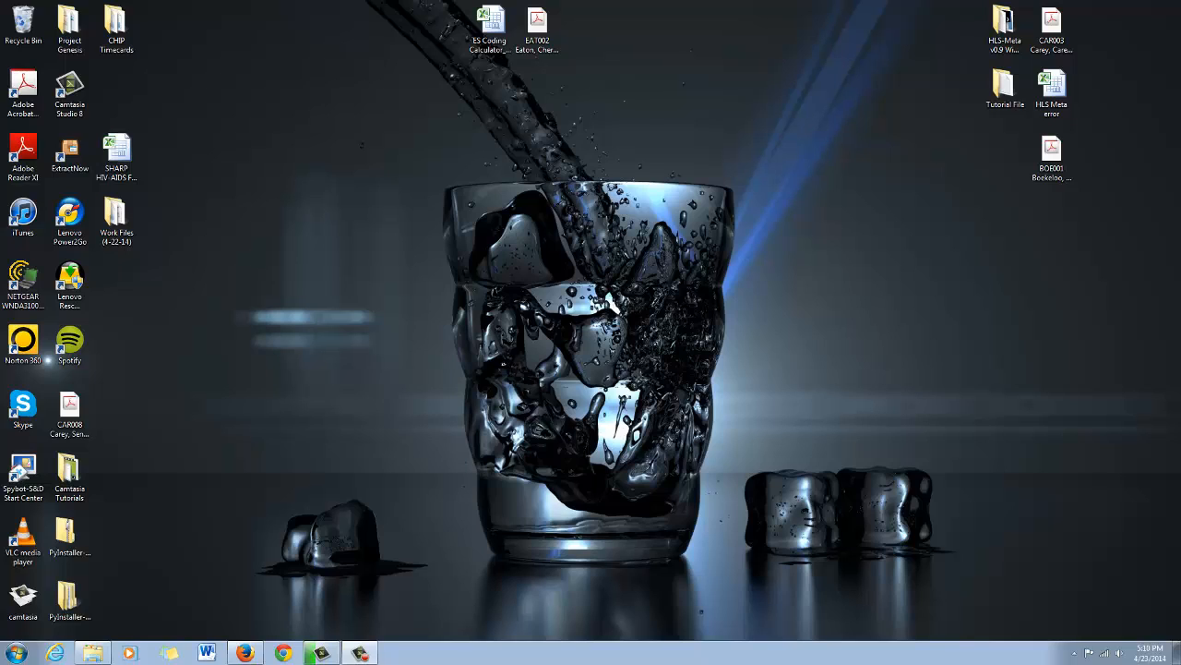
- Open the EAT002 article PDF from the desktop for a brief look and close it again
double_click(490, 29)
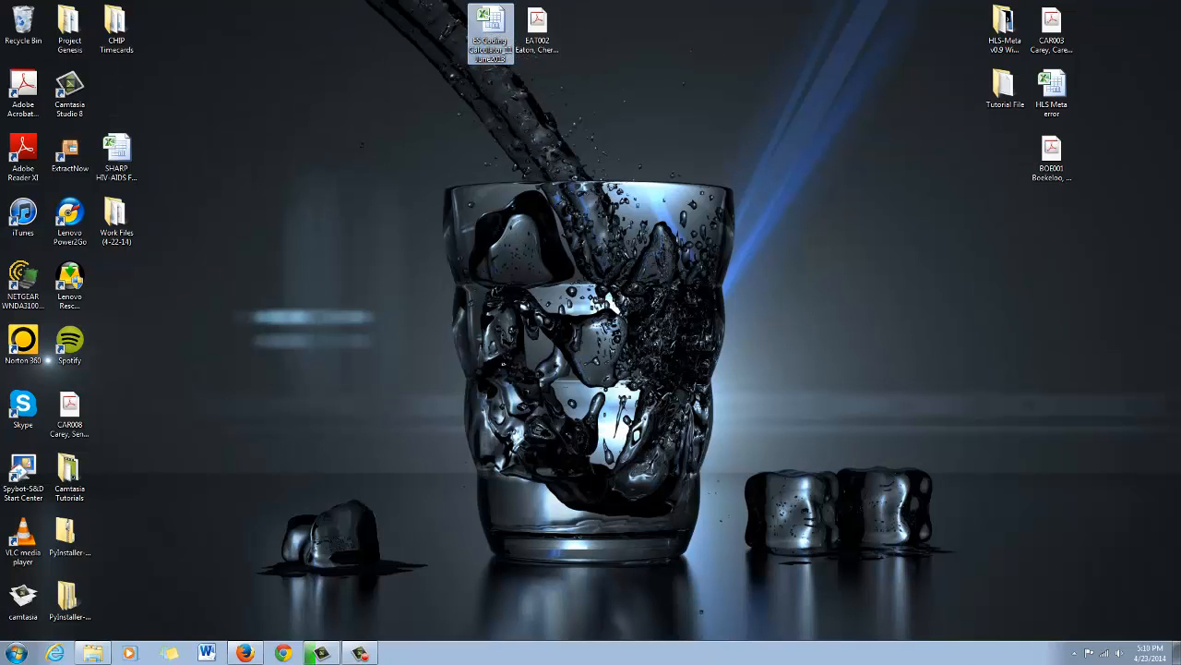
click(537, 31)
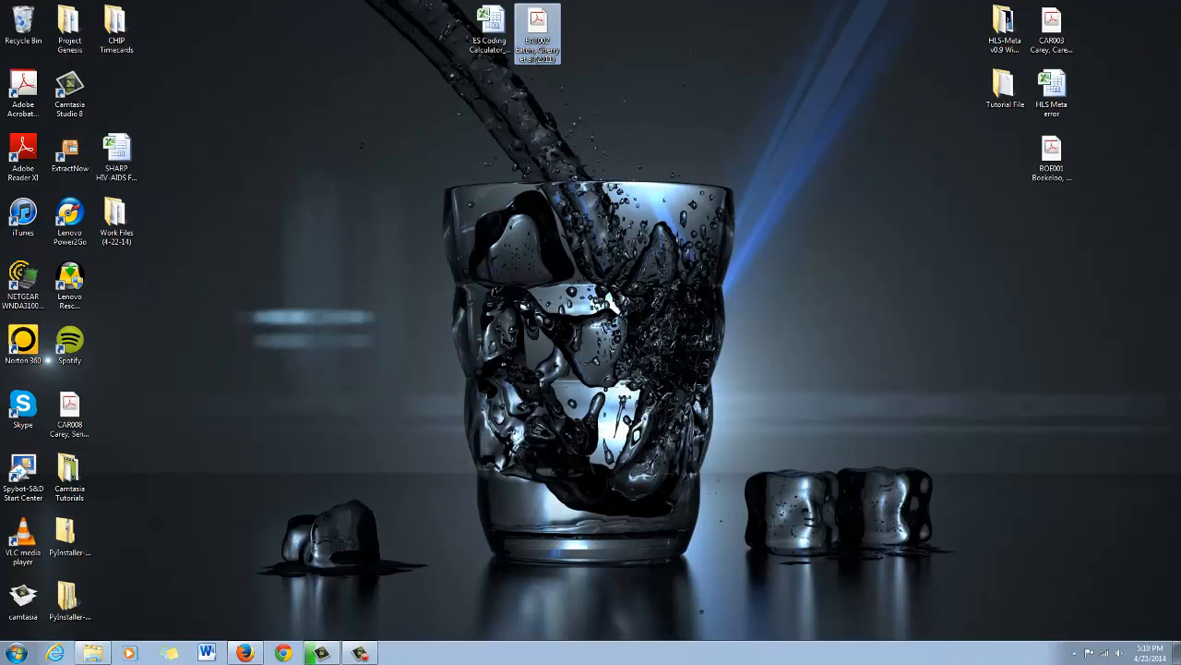
key(Return)
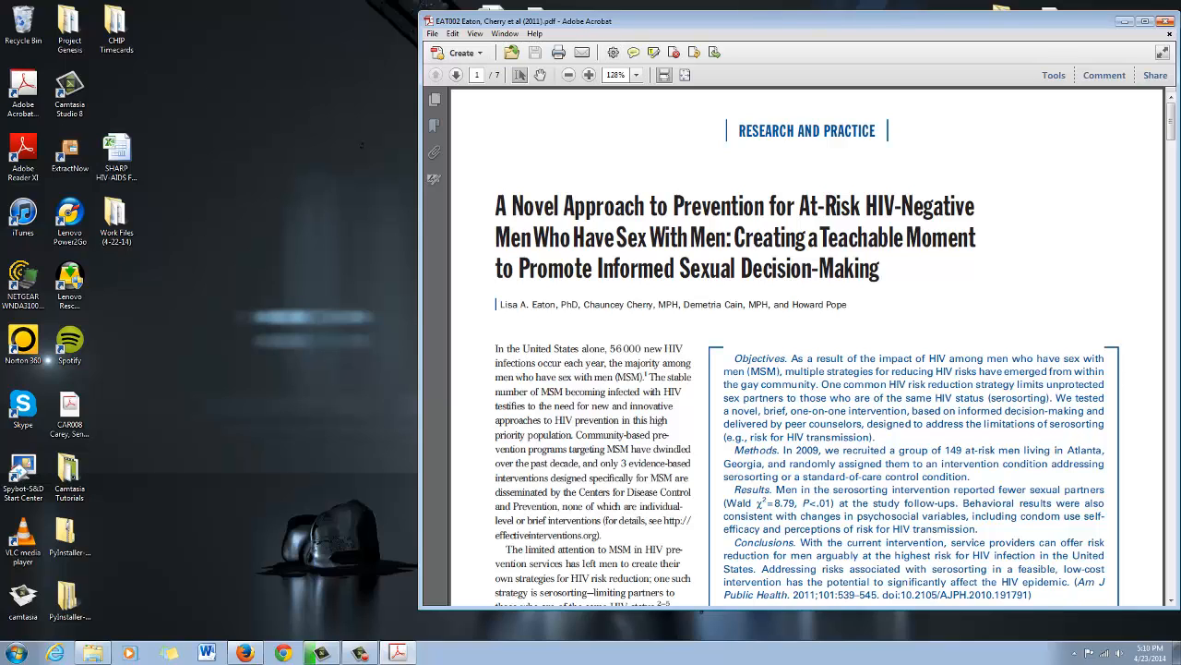
click(1165, 21)
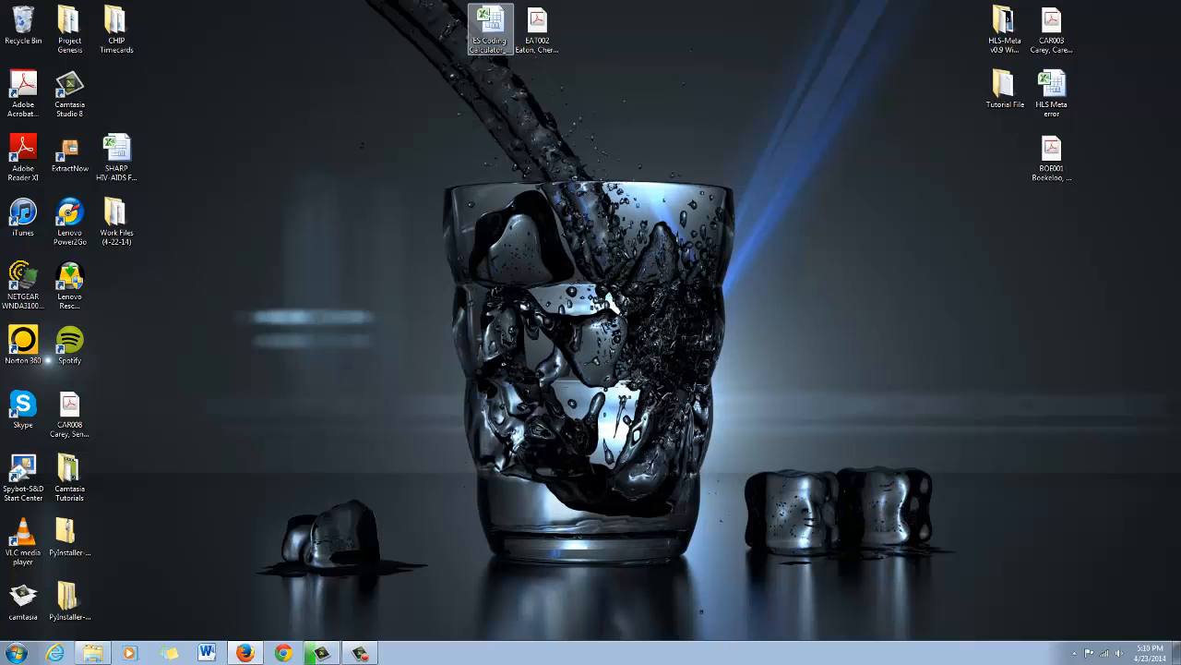
- Open the ES Coding Calculator workbook in Excel and look through its Calculator and Effect Size Calculations sheets
click(489, 23)
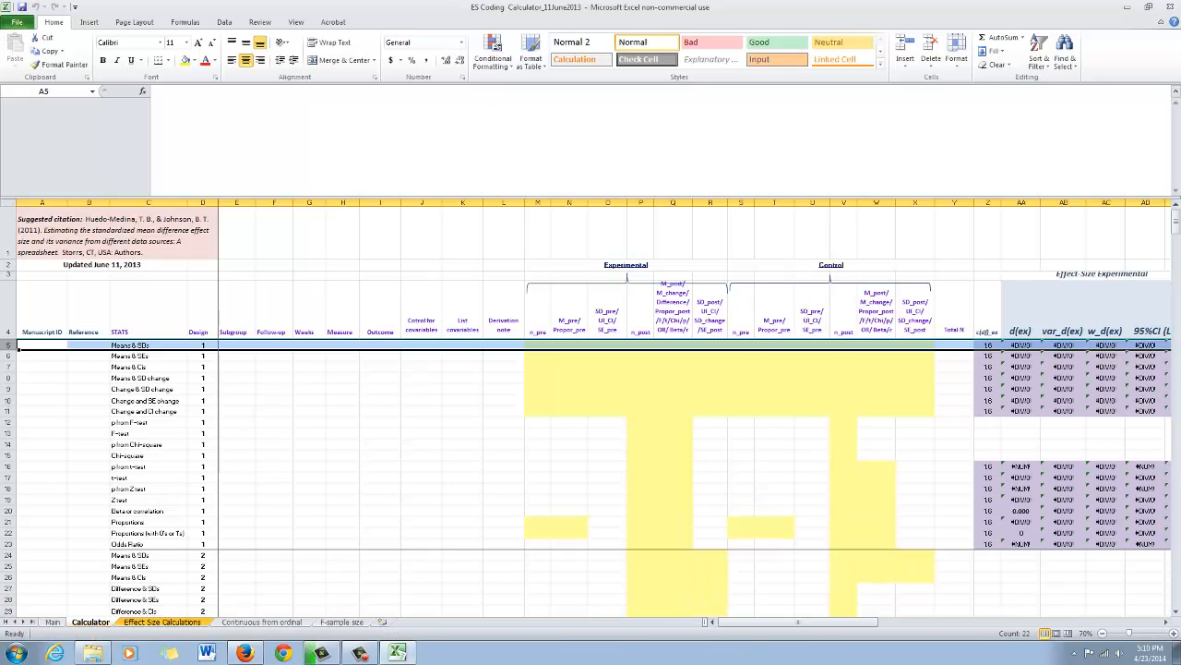
click(162, 622)
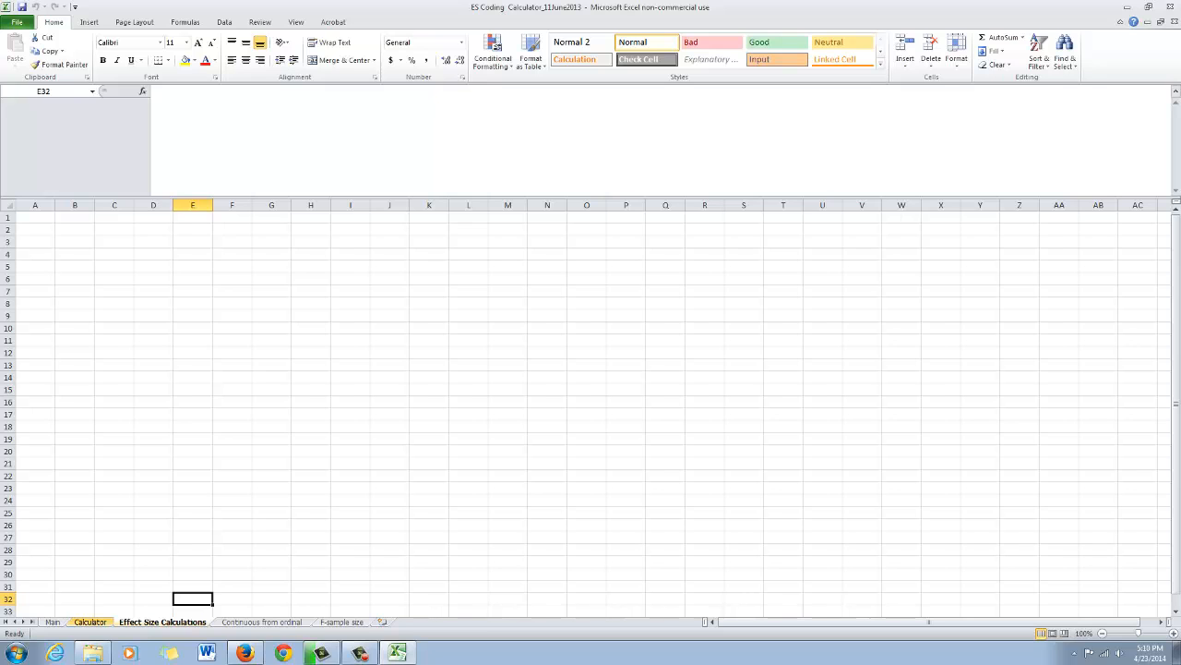
click(90, 622)
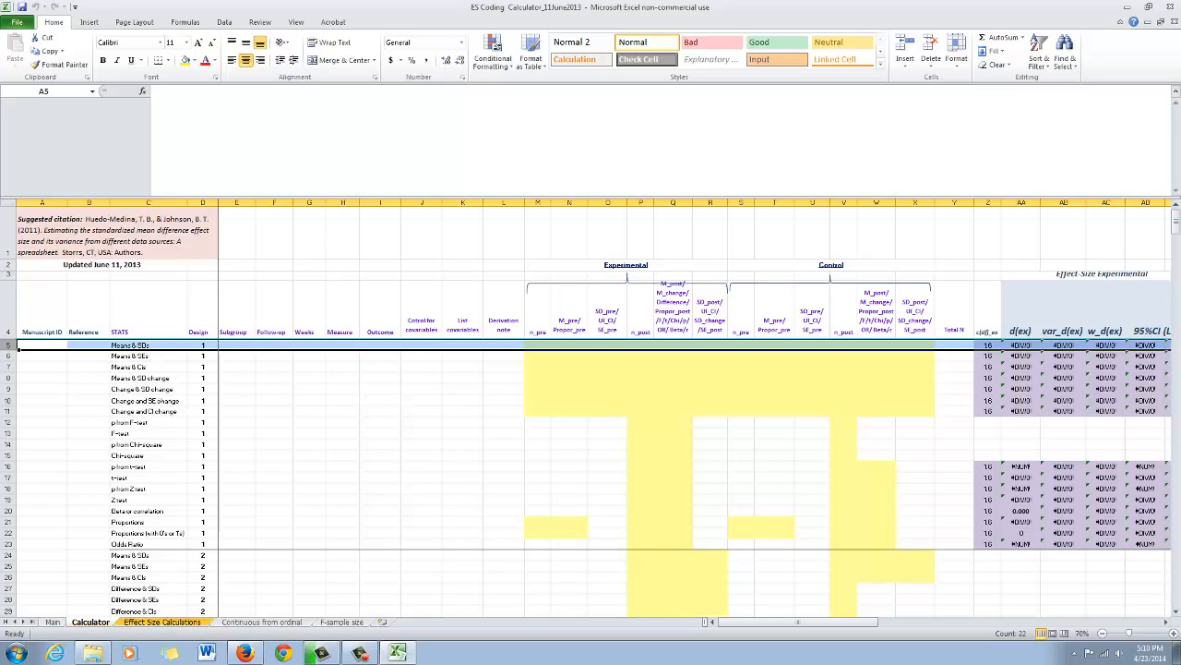
click(162, 622)
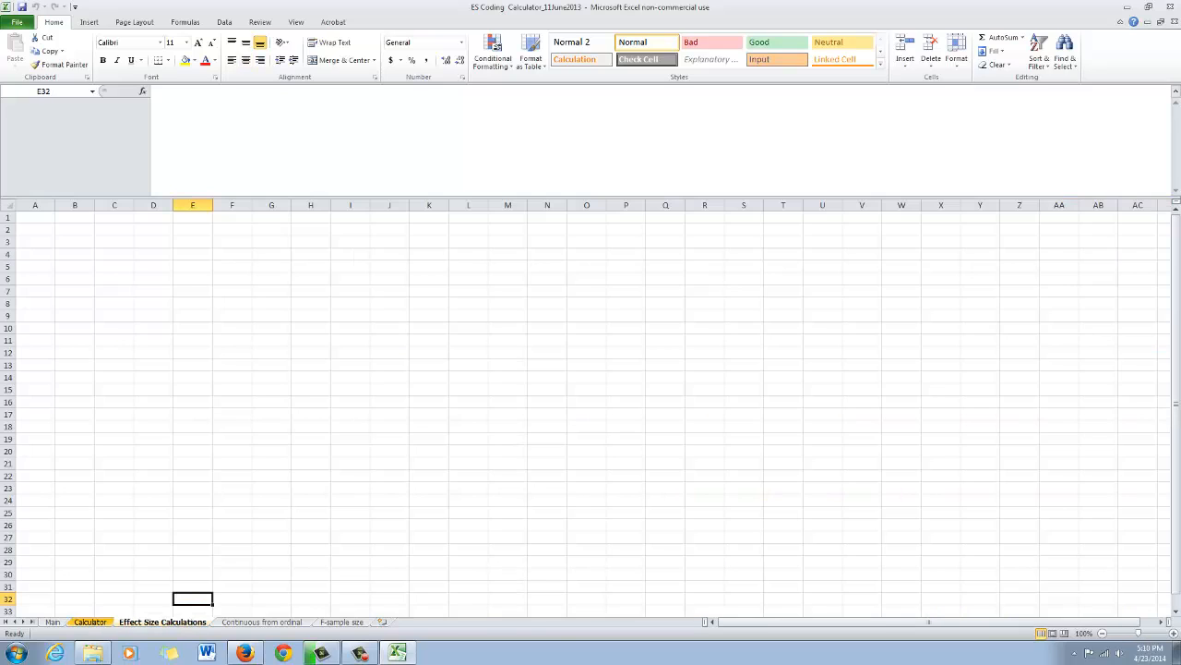
- Copy header rows 1 to 4 of the Calculator sheet and paste them at row 1 of the Effect Size Calculations sheet
click(90, 622)
drag(8, 314, 8, 235)
right_click(177, 261)
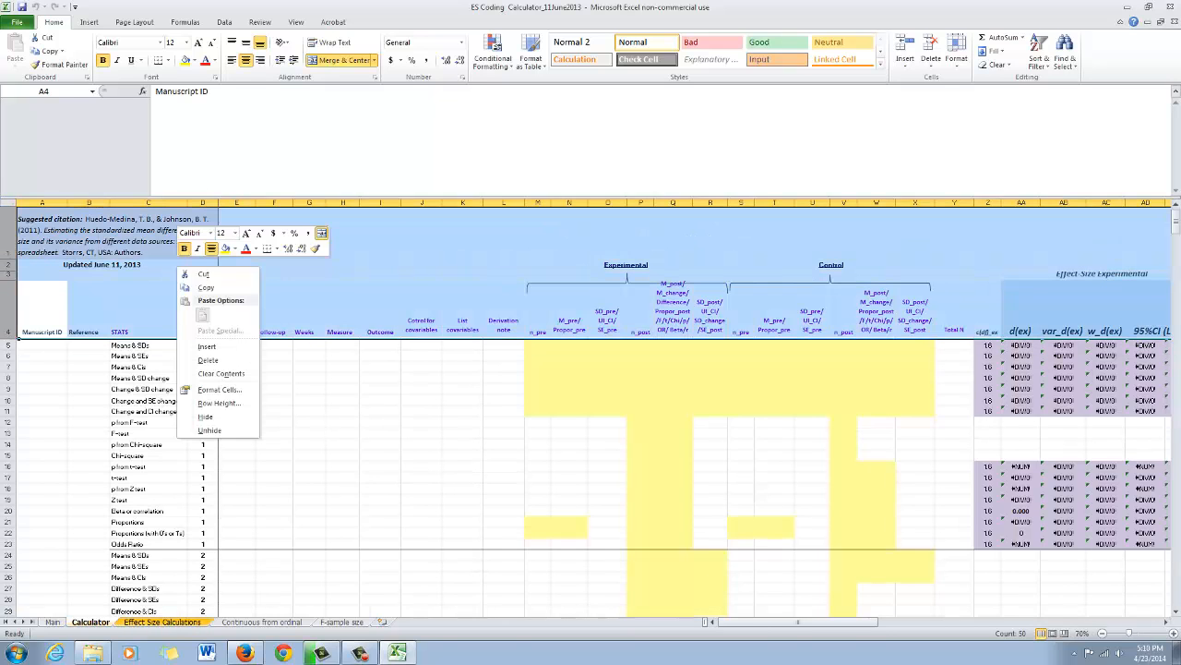
click(203, 288)
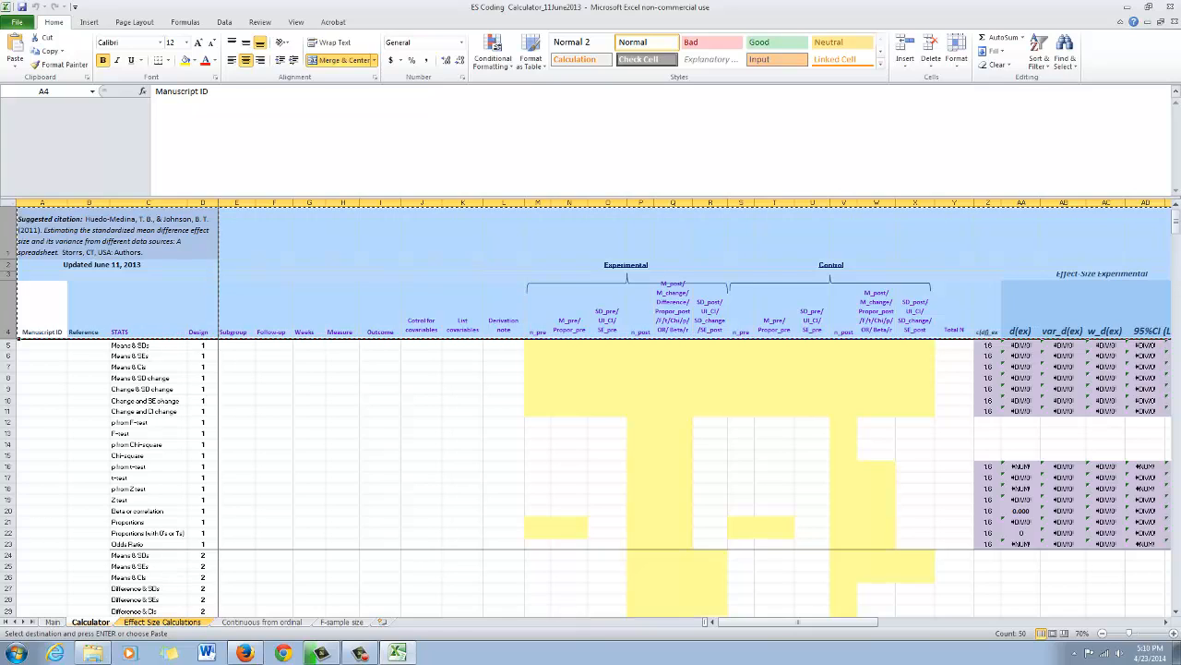
click(162, 622)
click(8, 218)
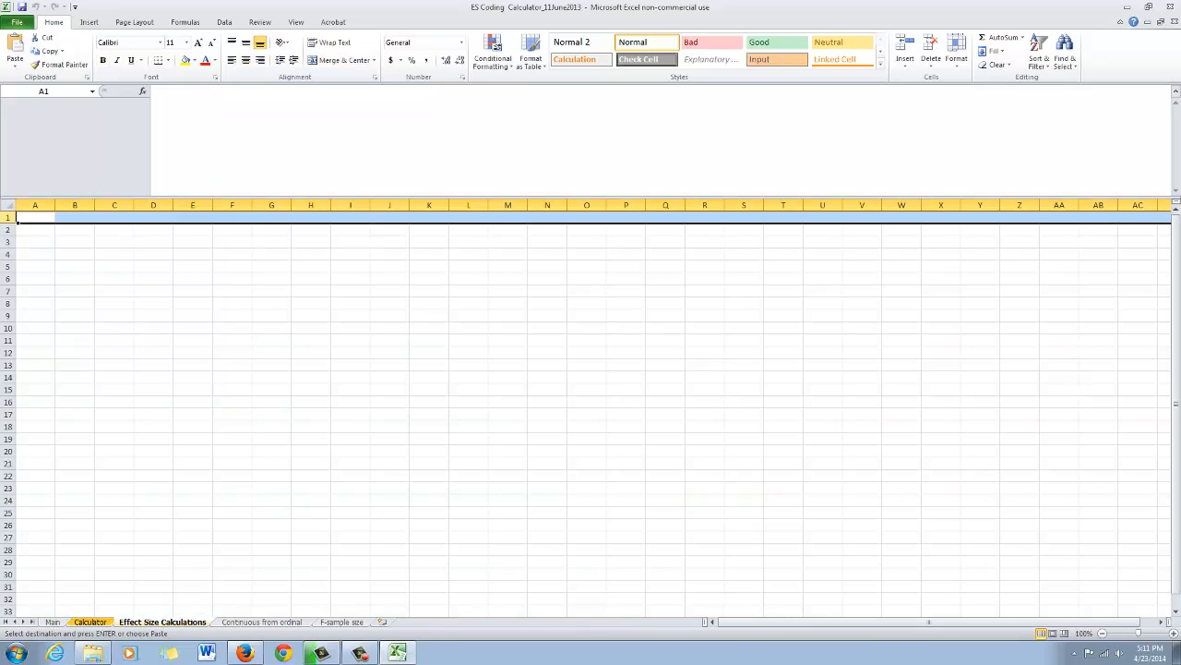
key(ctrl+v)
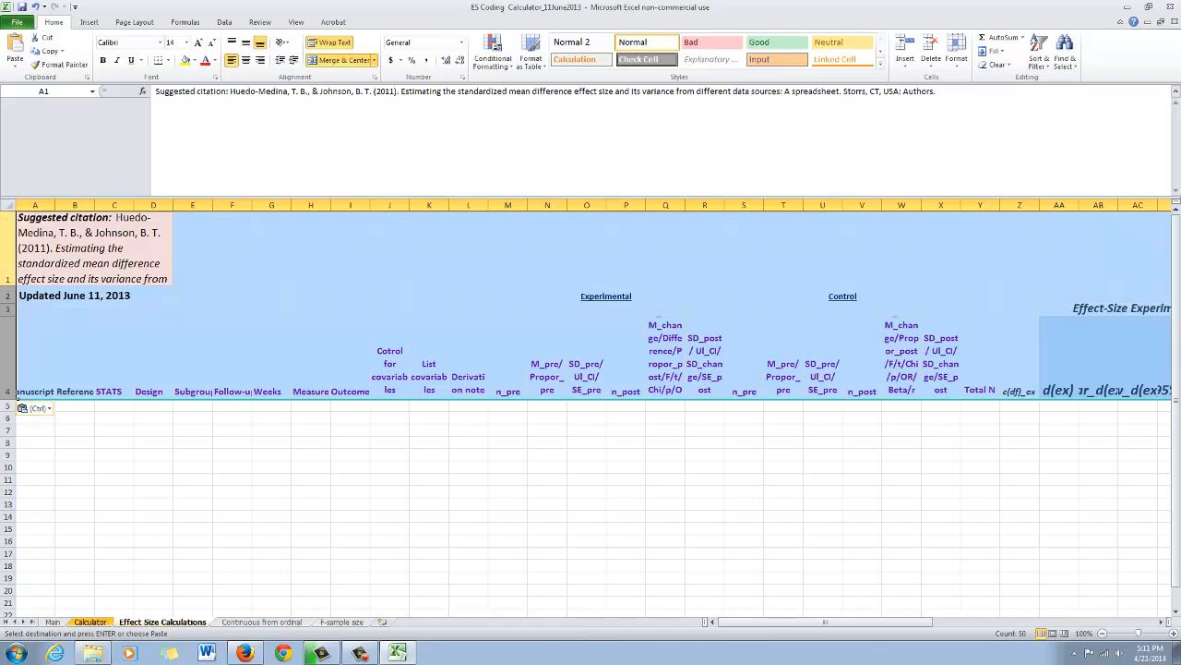
- Set the Effect Size Calculations sheet's zoom to 70% and compare its headers with the Calculator sheet
click(1102, 633)
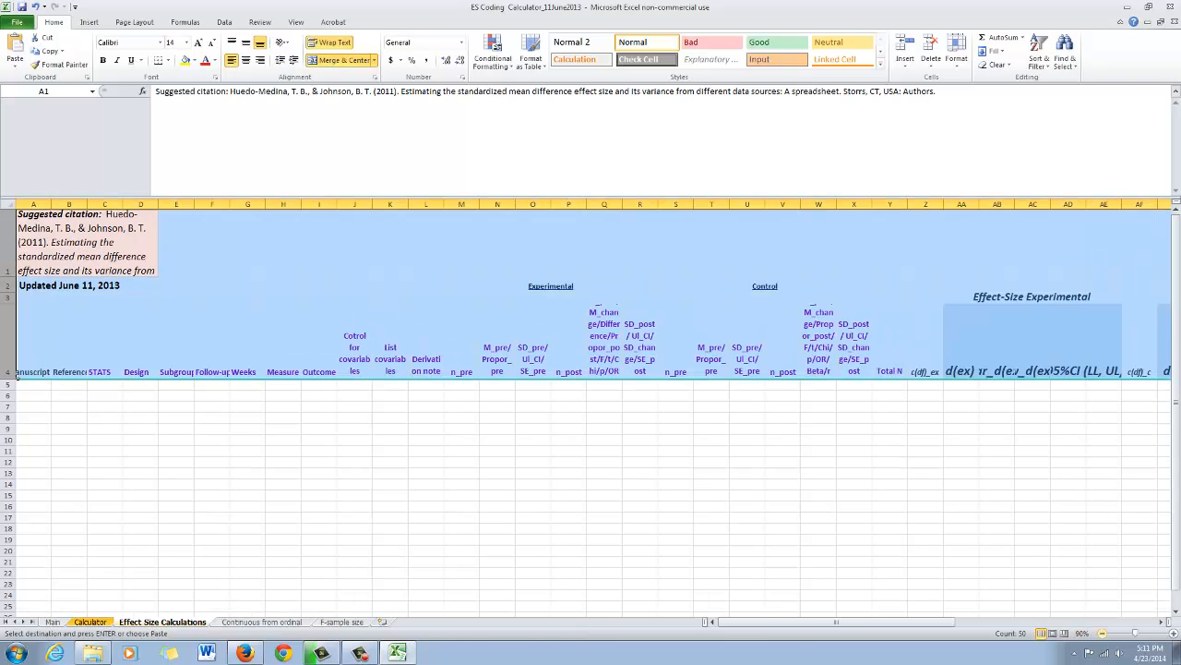
click(1102, 633)
click(1102, 633)
click(666, 532)
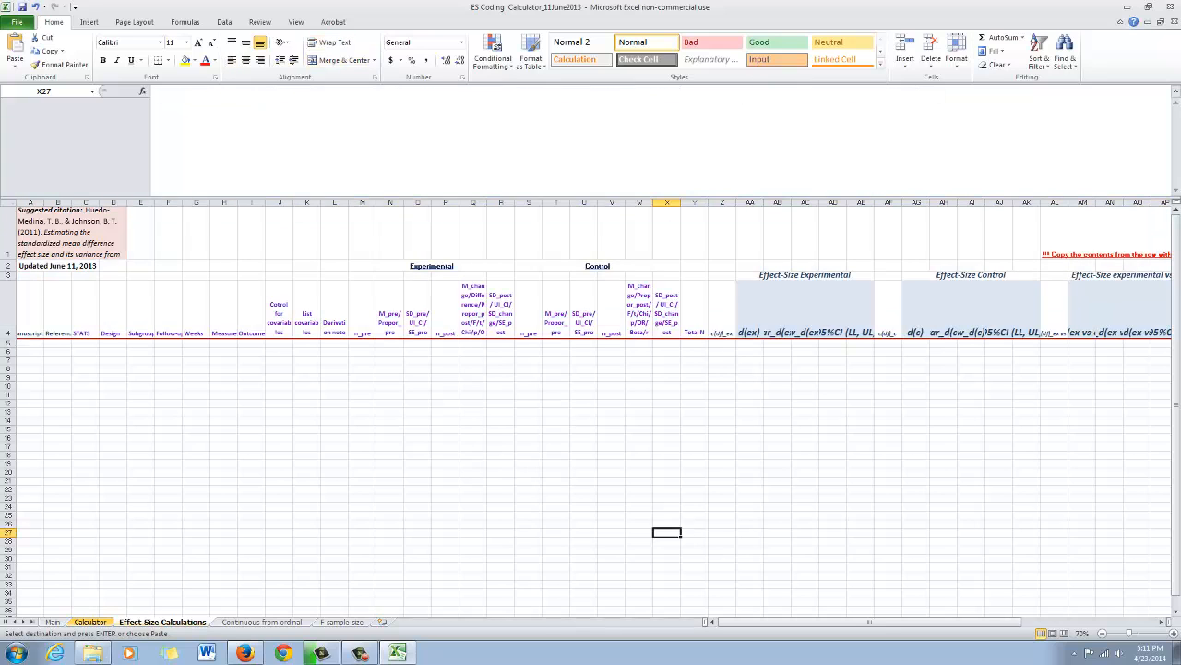
click(91, 622)
click(162, 622)
- Minimize the workbook, open the EAT002 article PDF from the desktop in Adobe Acrobat and maximize its window
click(397, 652)
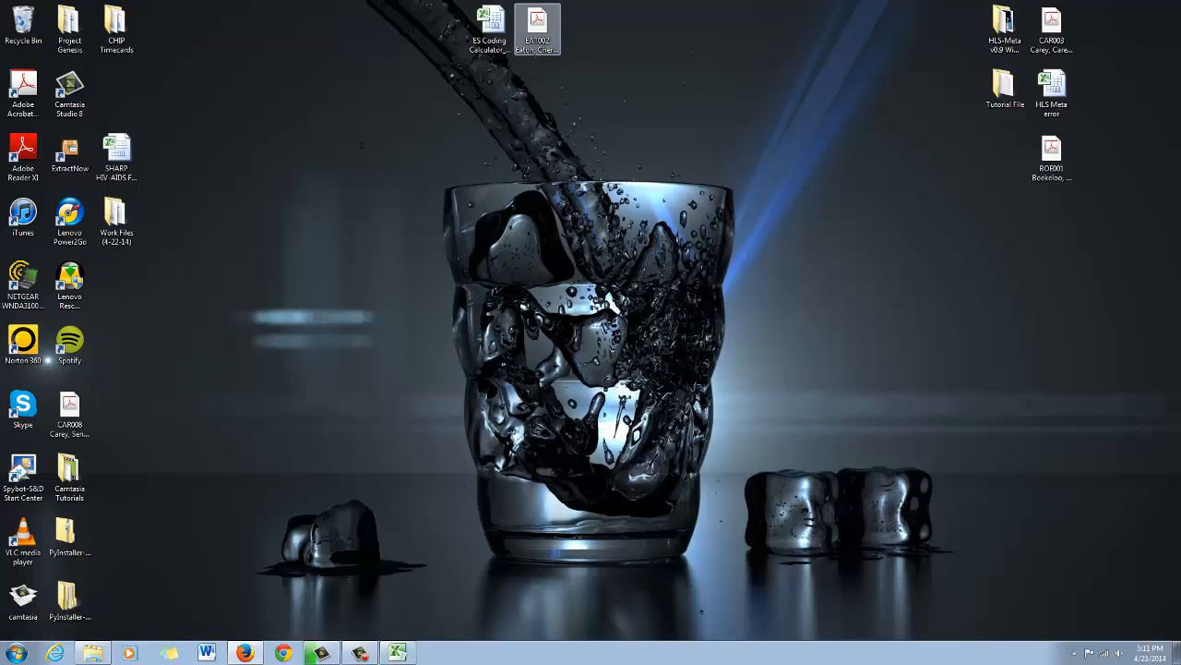
double_click(537, 27)
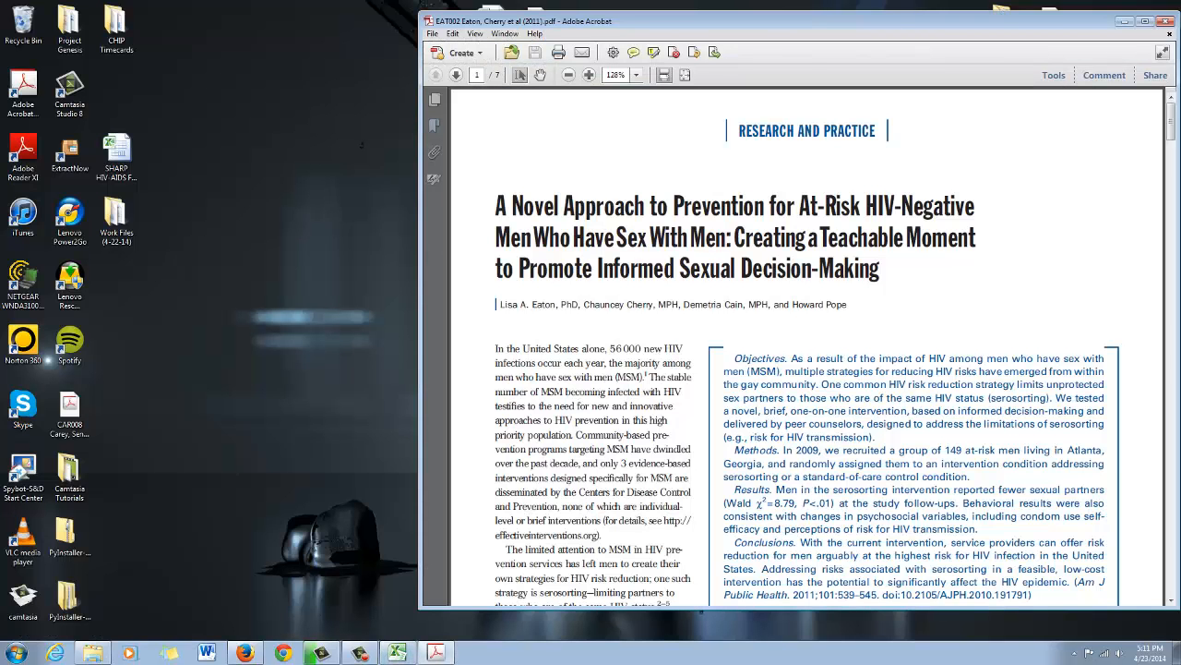
click(1145, 21)
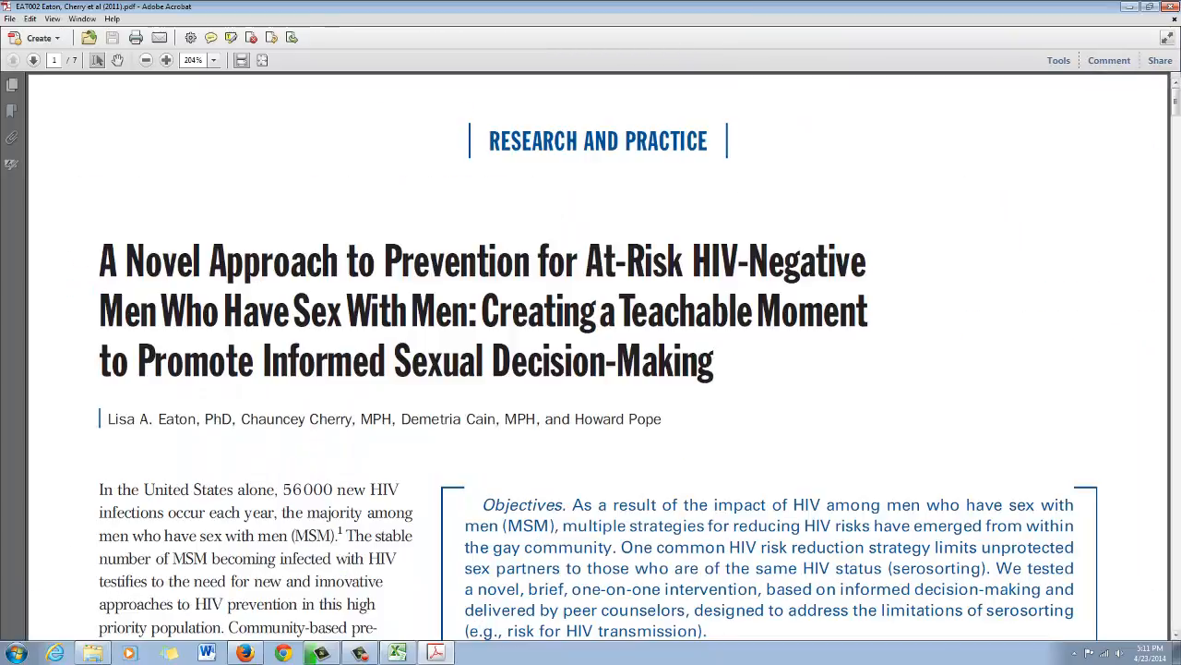
- Highlight the note "Adjusted means are presented." beneath Table 2 on page 5 of the article
scroll(590, 351, down, 10)
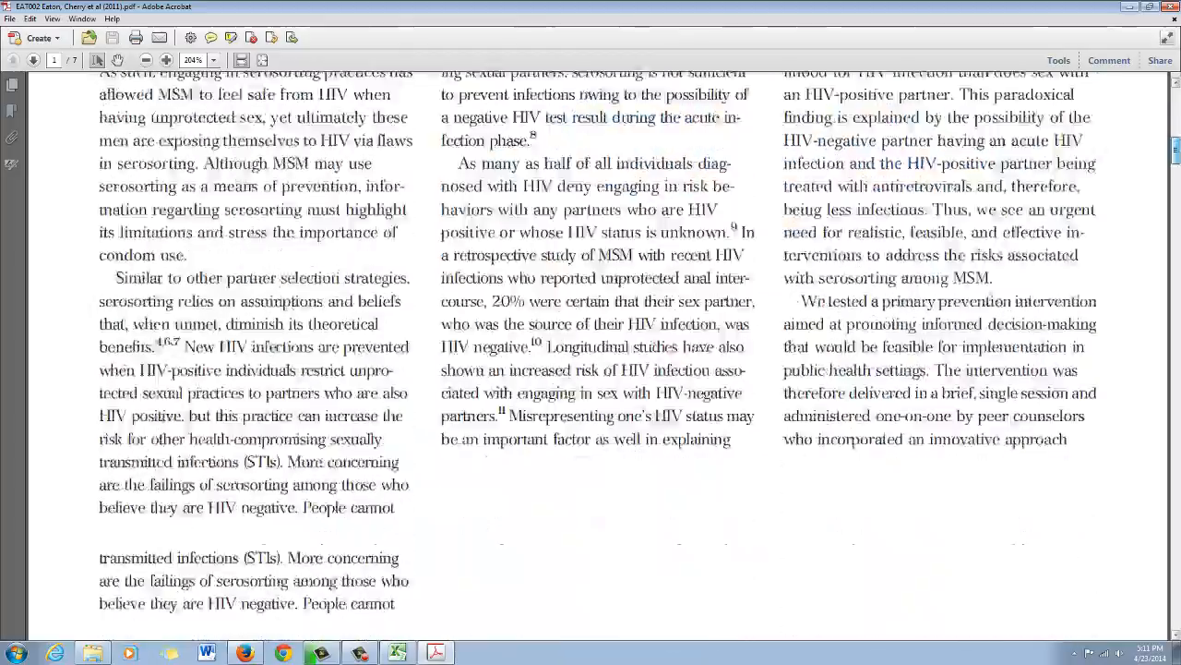
scroll(591, 351, down, 15)
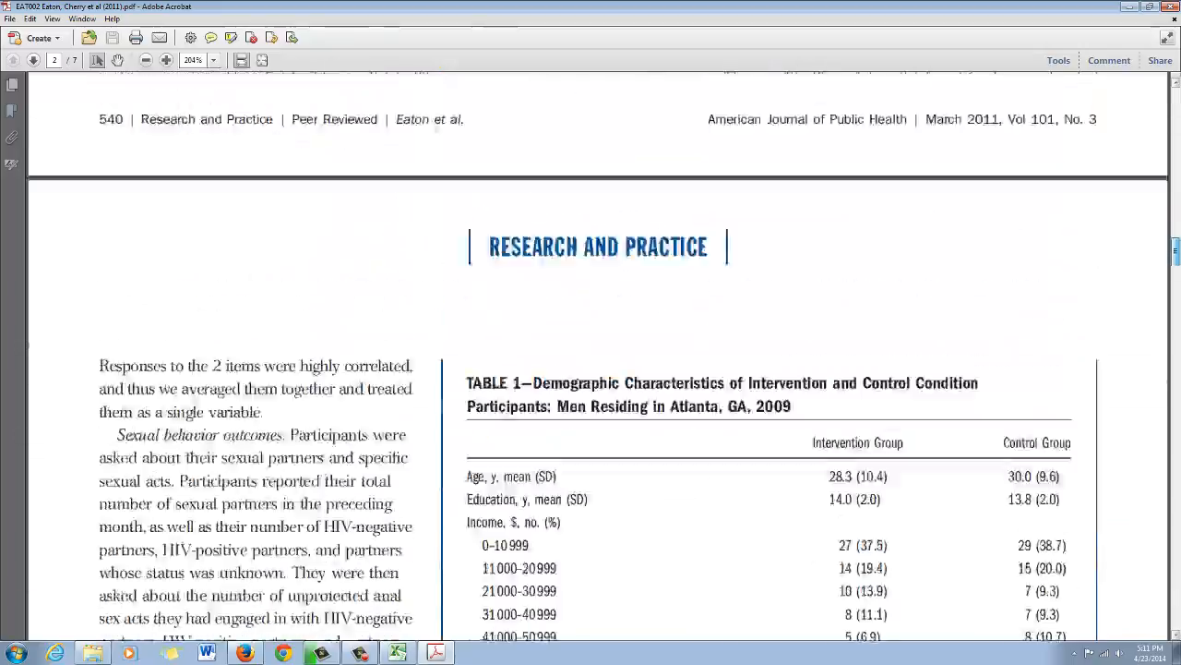
scroll(591, 360, down, 20)
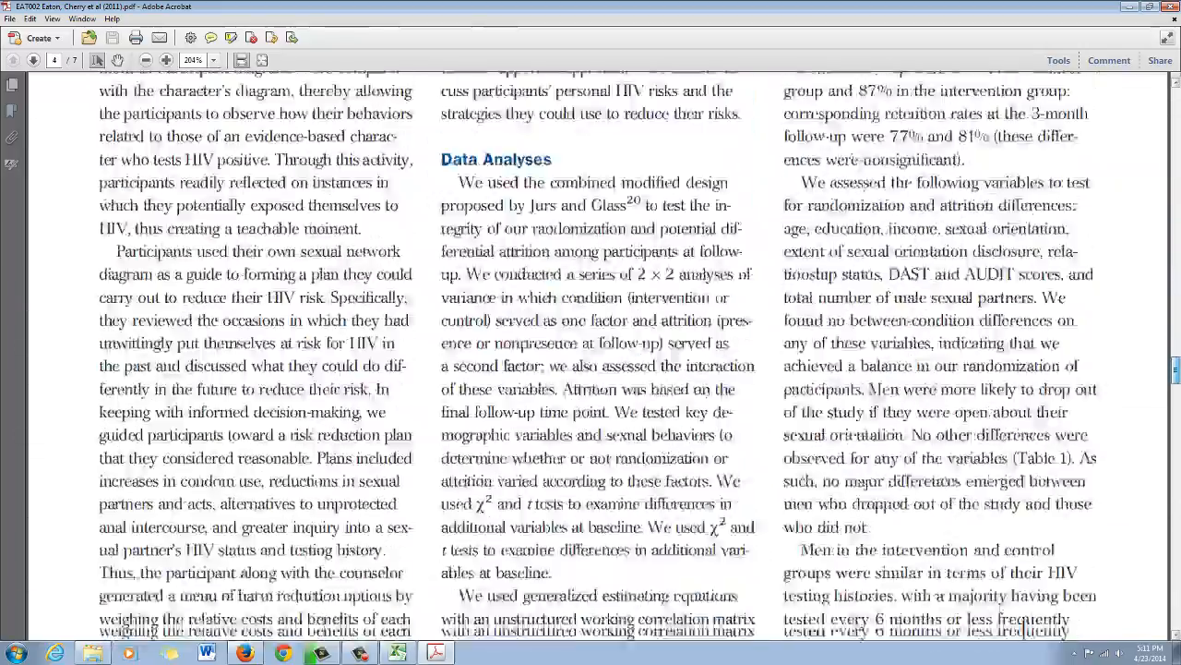
scroll(591, 360, down, 20)
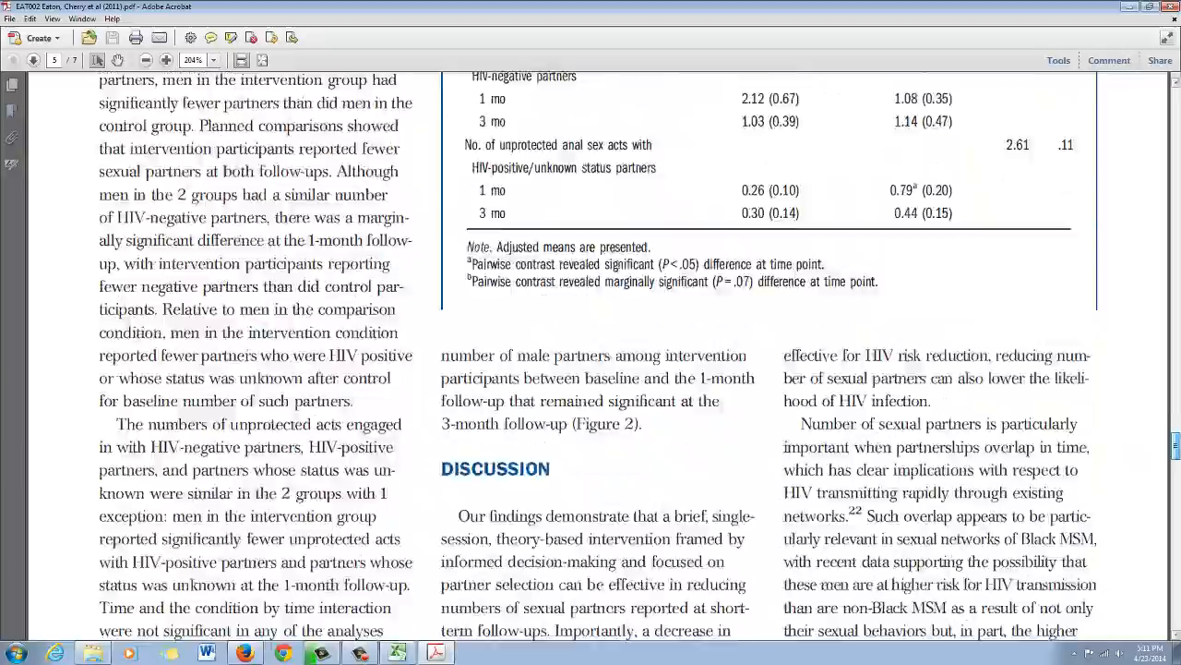
scroll(590, 360, up, 10)
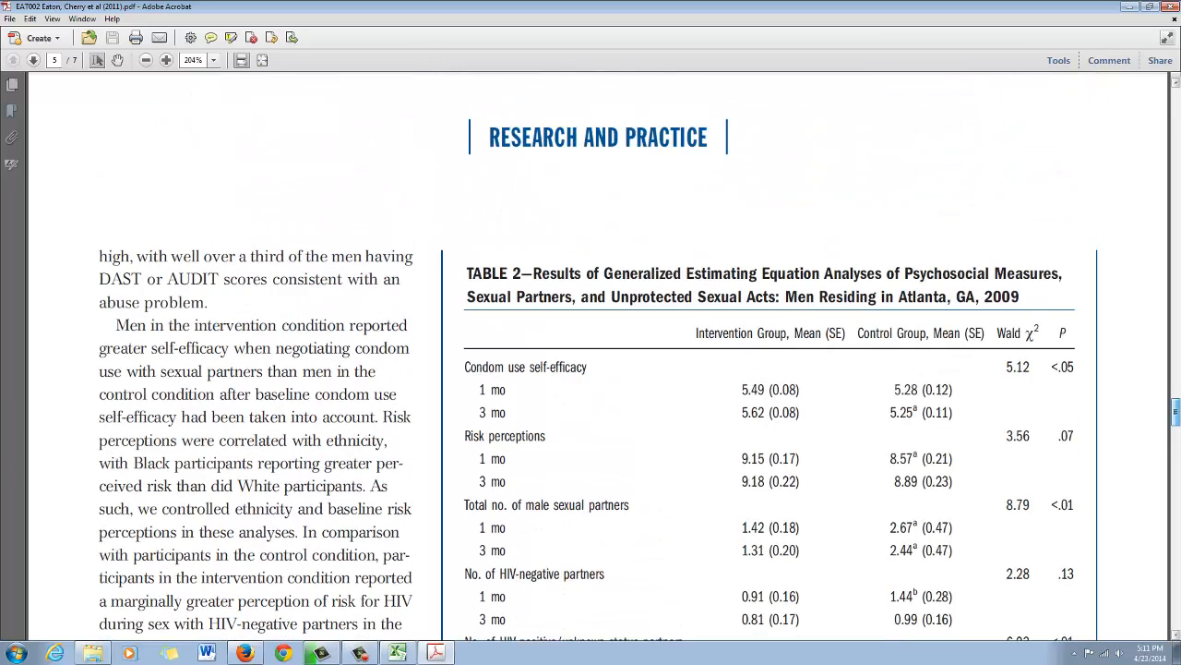
scroll(591, 360, down, 3)
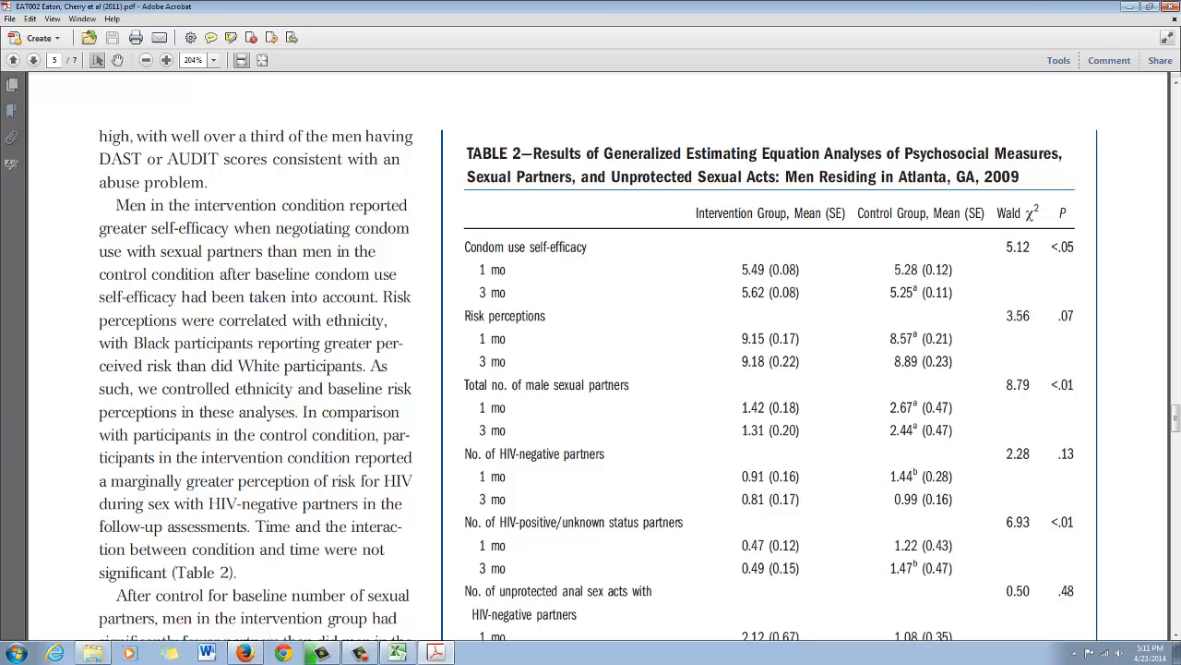
scroll(591, 360, down, 2)
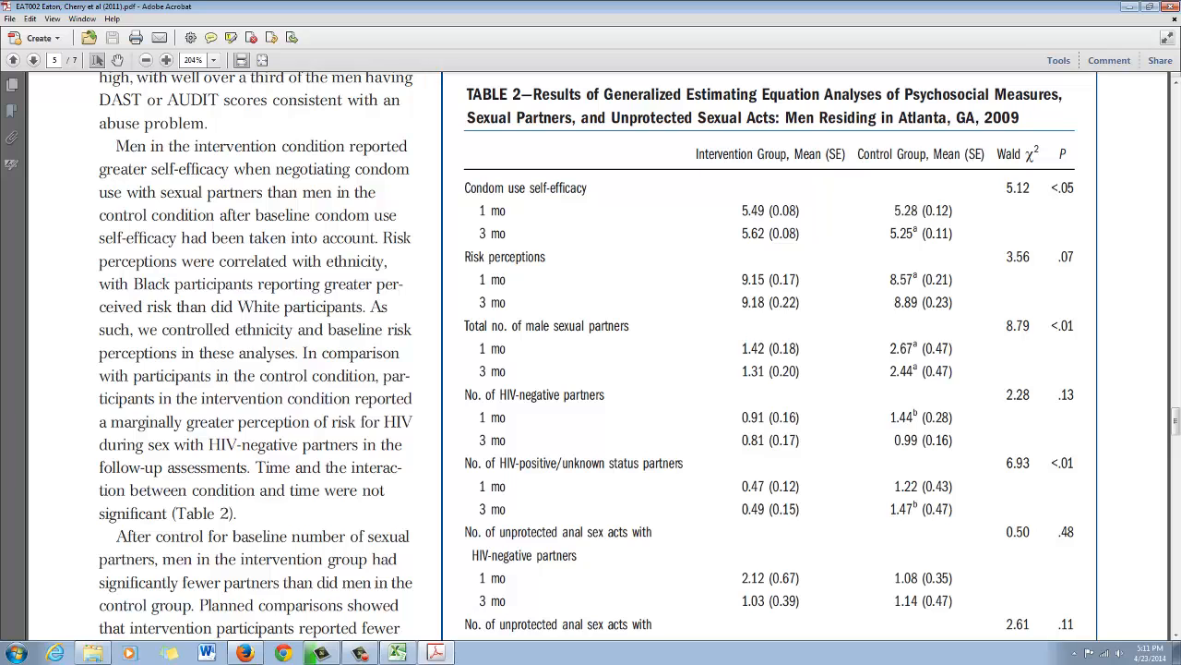
key(ctrl+minus)
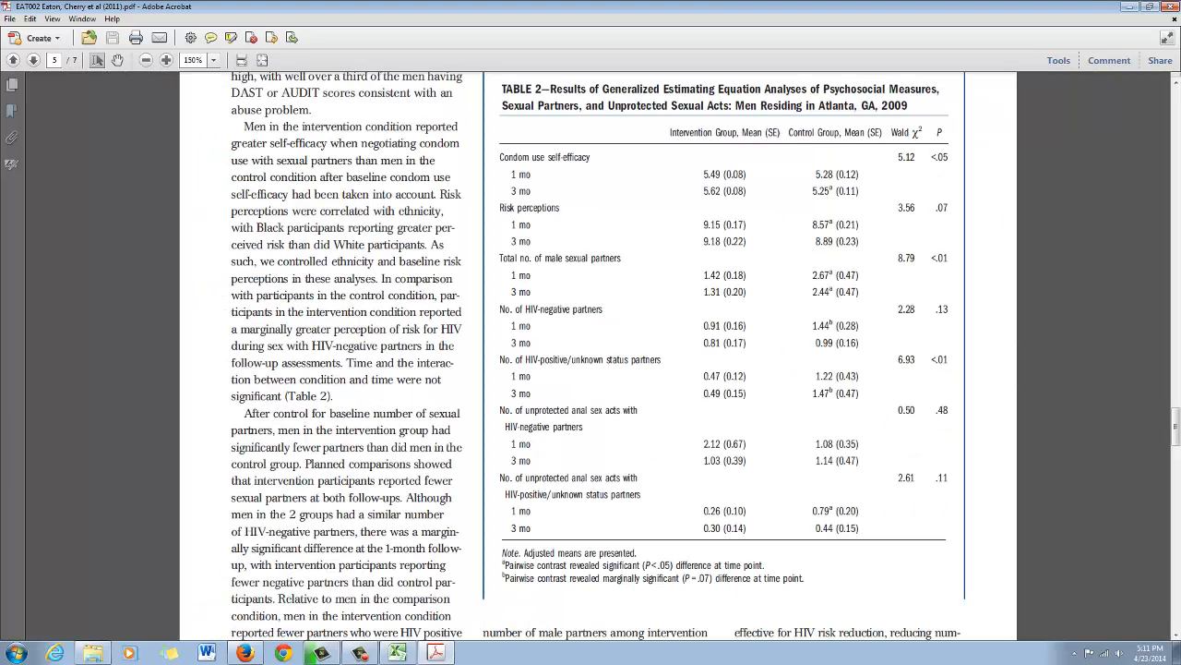
scroll(591, 357, up, 1)
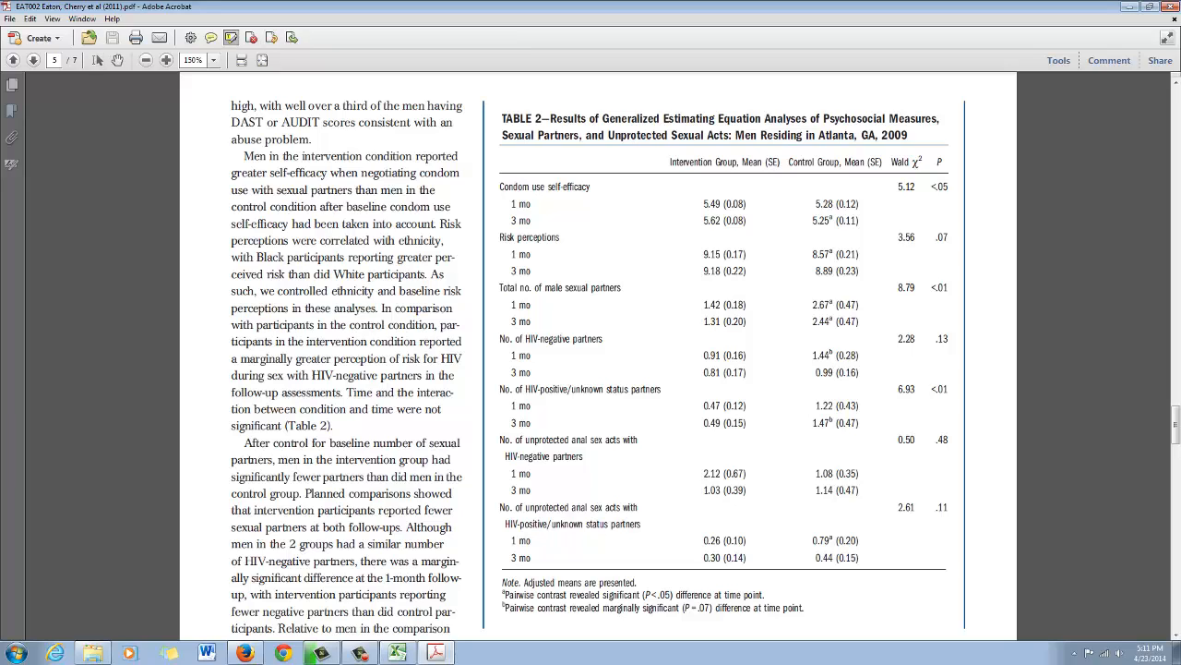
drag(639, 582, 502, 582)
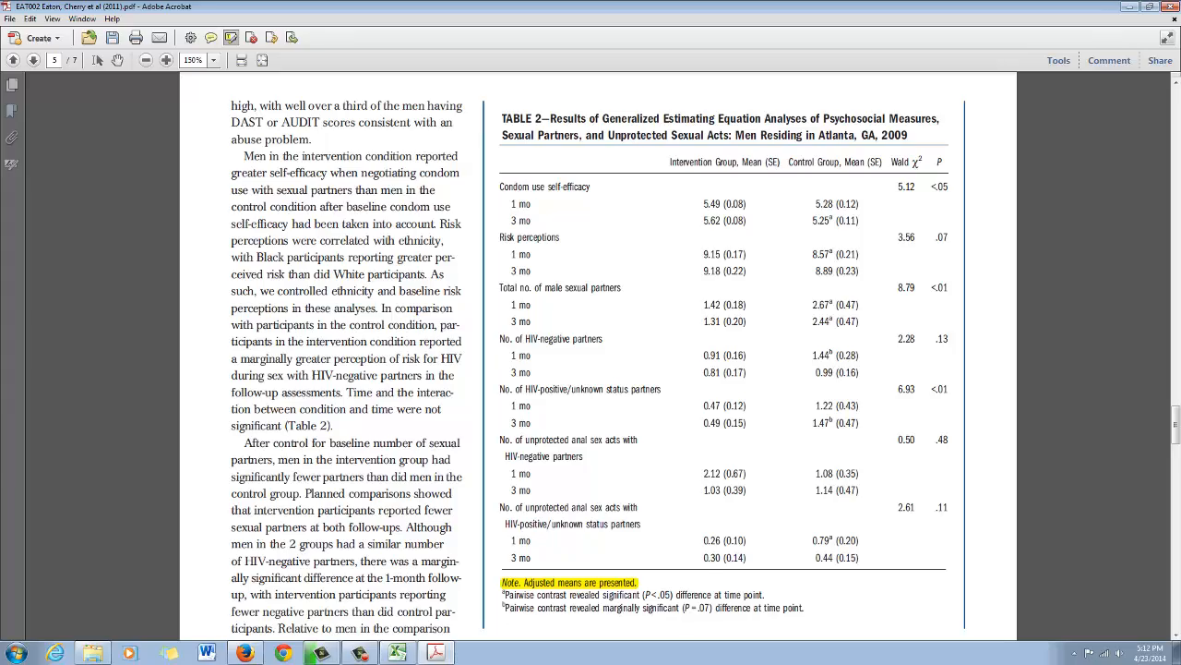
- Highlight the Data Analyses sentence on page 4 from "We treated baseline behavioral data as covariates" through "interaction as model effects."
scroll(598, 357, up, 10)
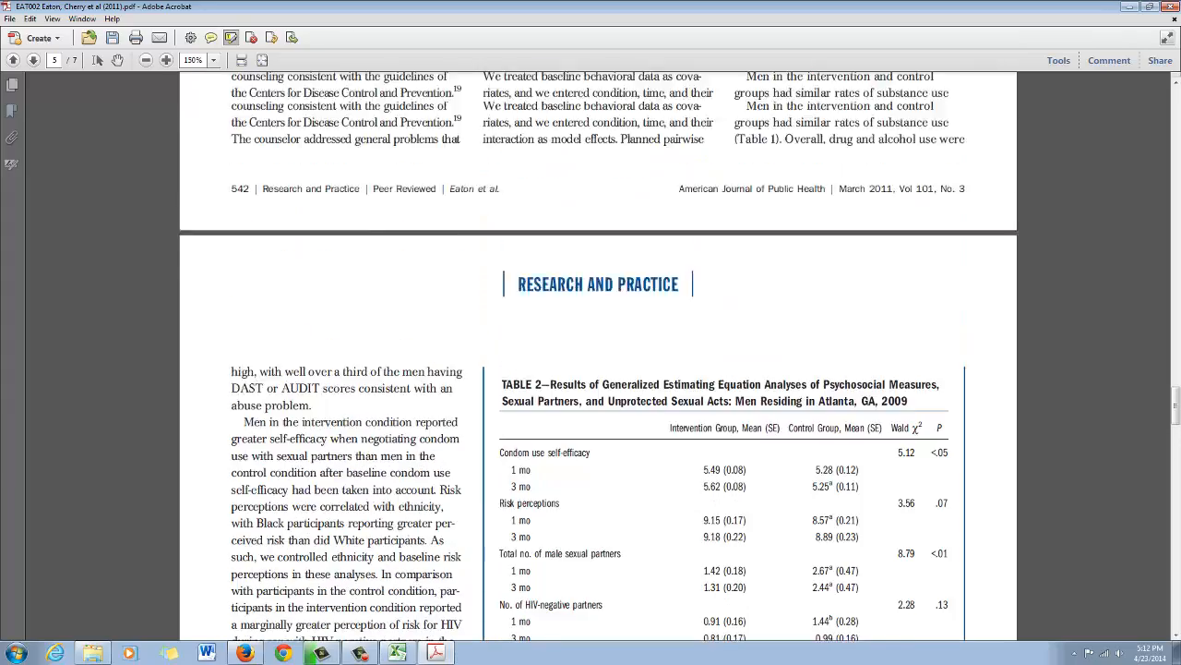
scroll(598, 356, up, 10)
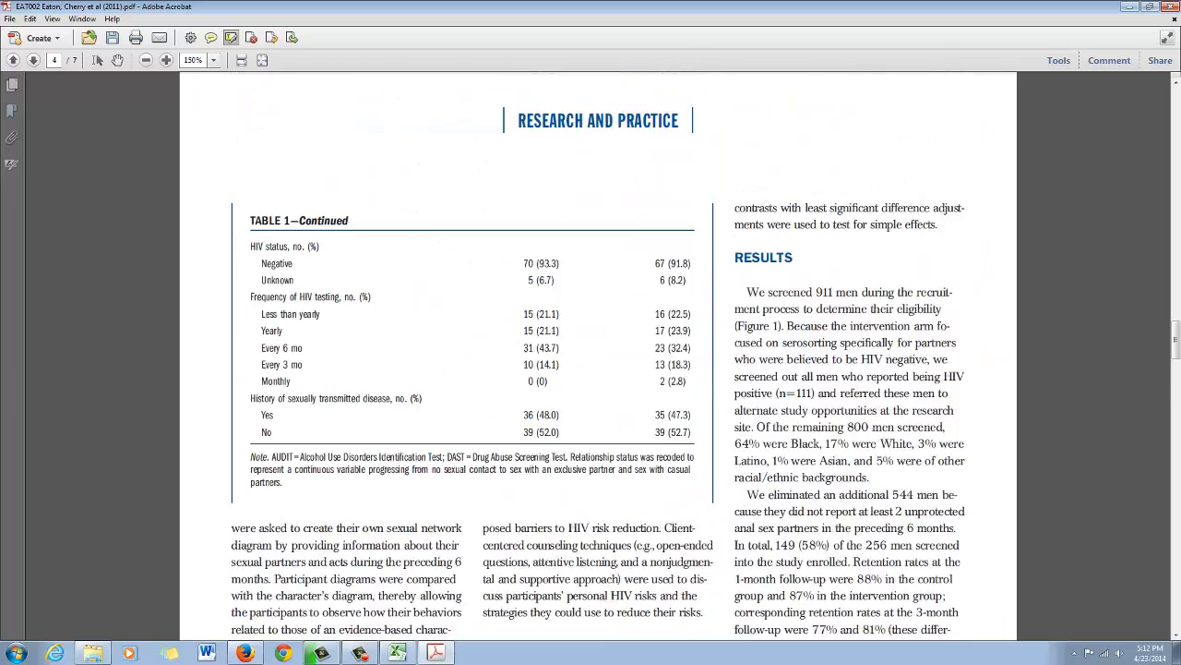
scroll(598, 356, down, 15)
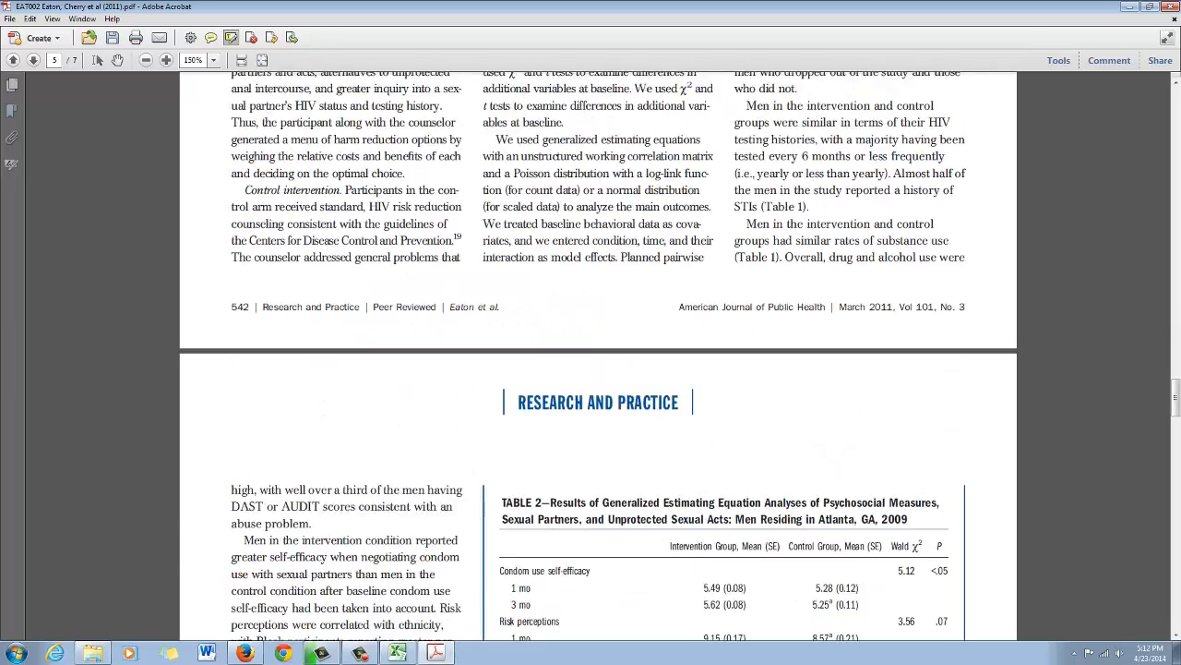
scroll(598, 356, up, 4)
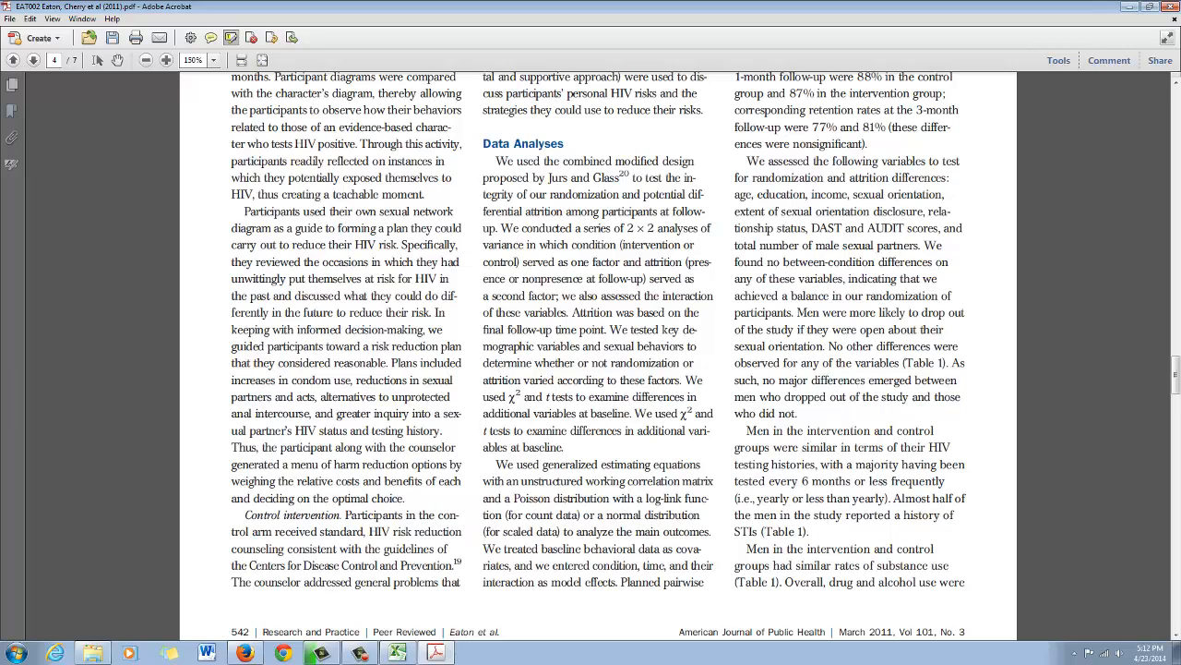
scroll(598, 357, up, 3)
scroll(598, 356, up, 8)
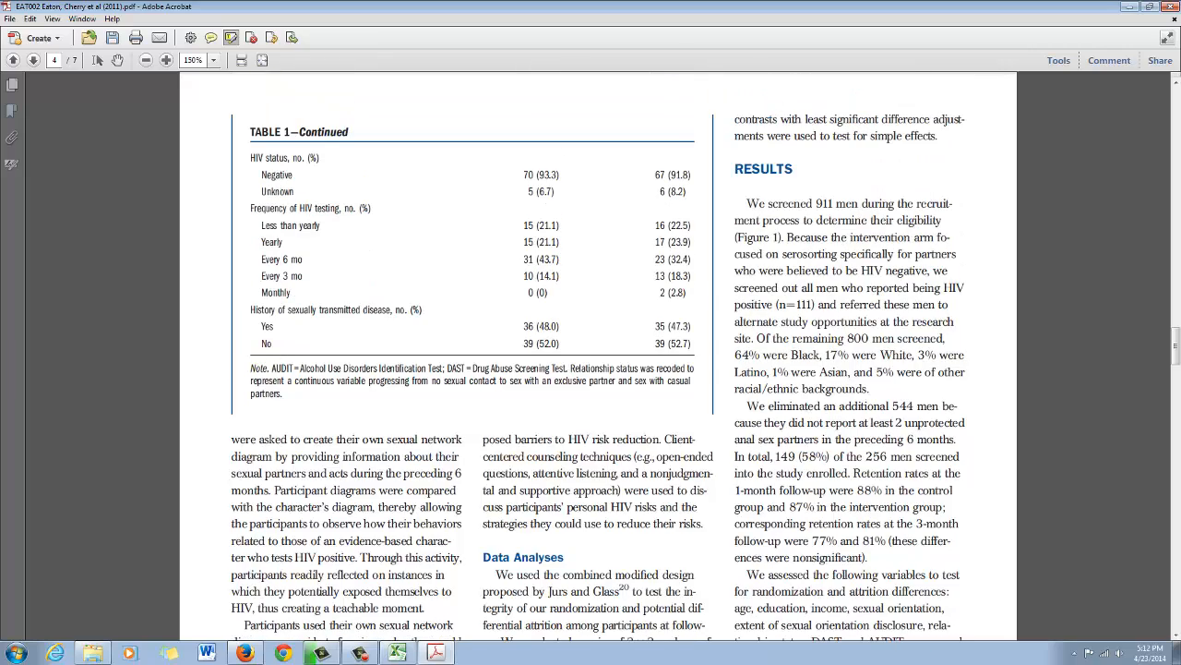
scroll(598, 364, down, 8)
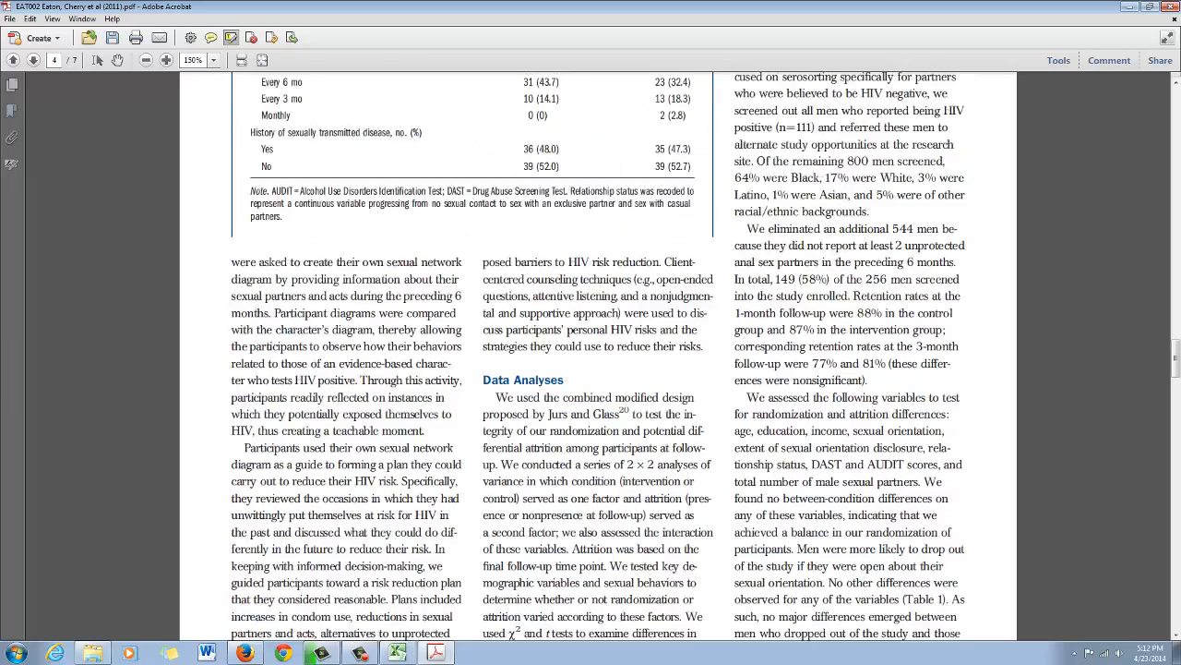
scroll(598, 363, down, 2)
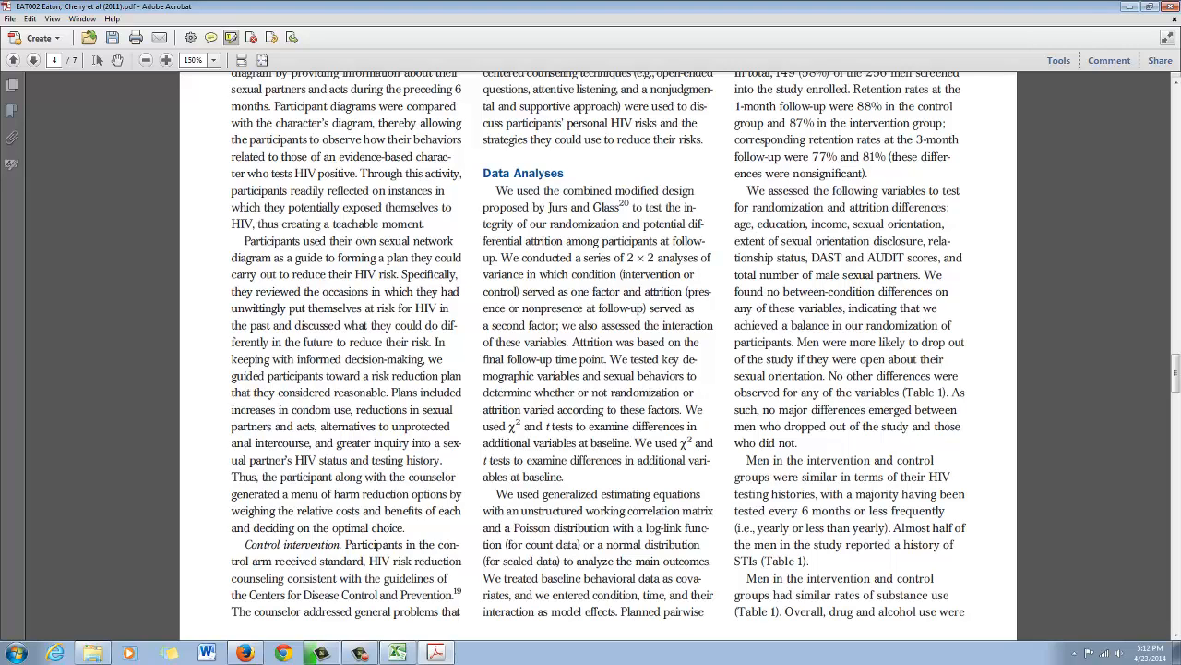
drag(483, 578, 617, 611)
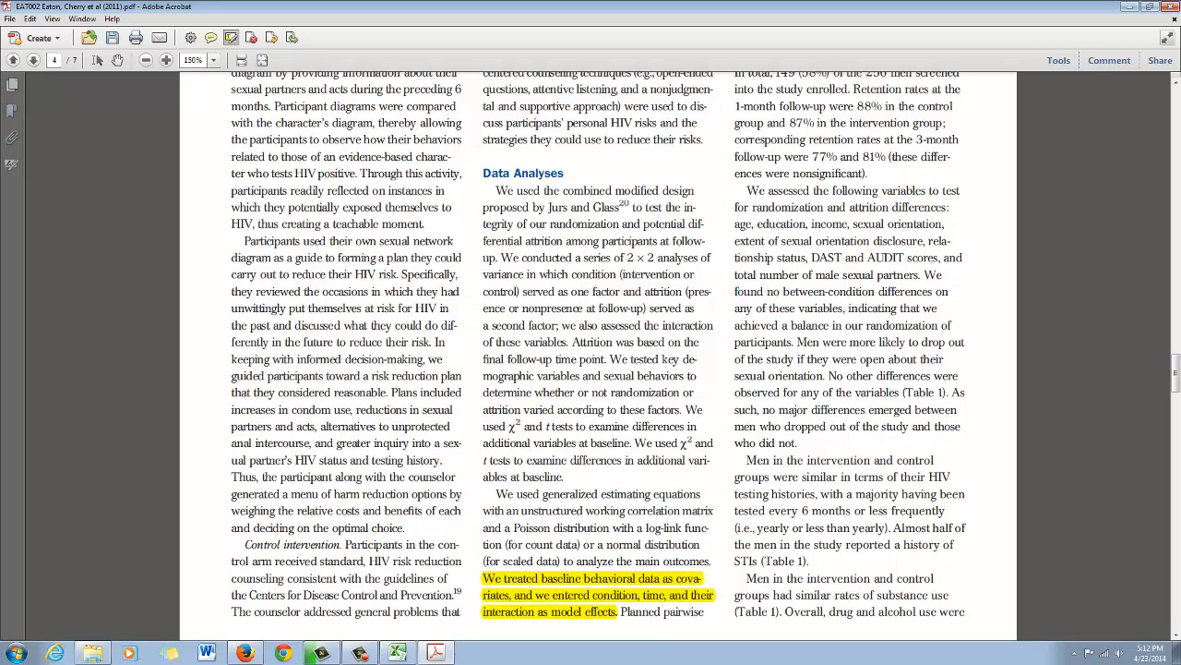
- Bring Table 2 on page 5 of the article into view and restore the article window to a smaller floating size
scroll(598, 364, down, 1)
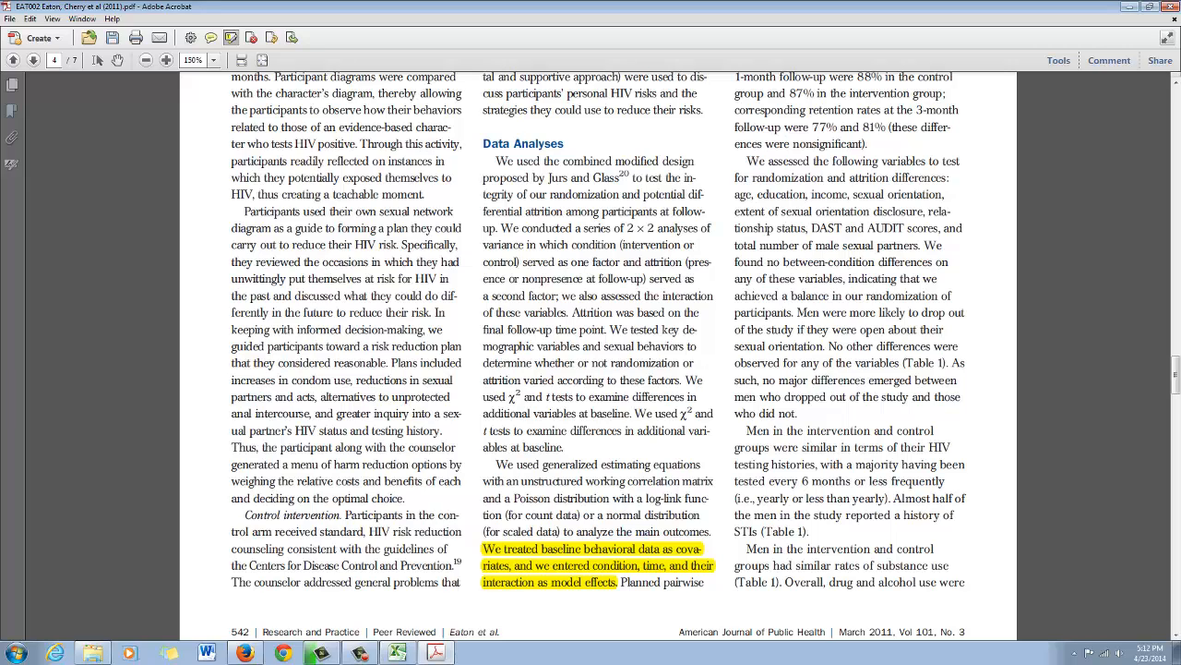
scroll(599, 364, down, 10)
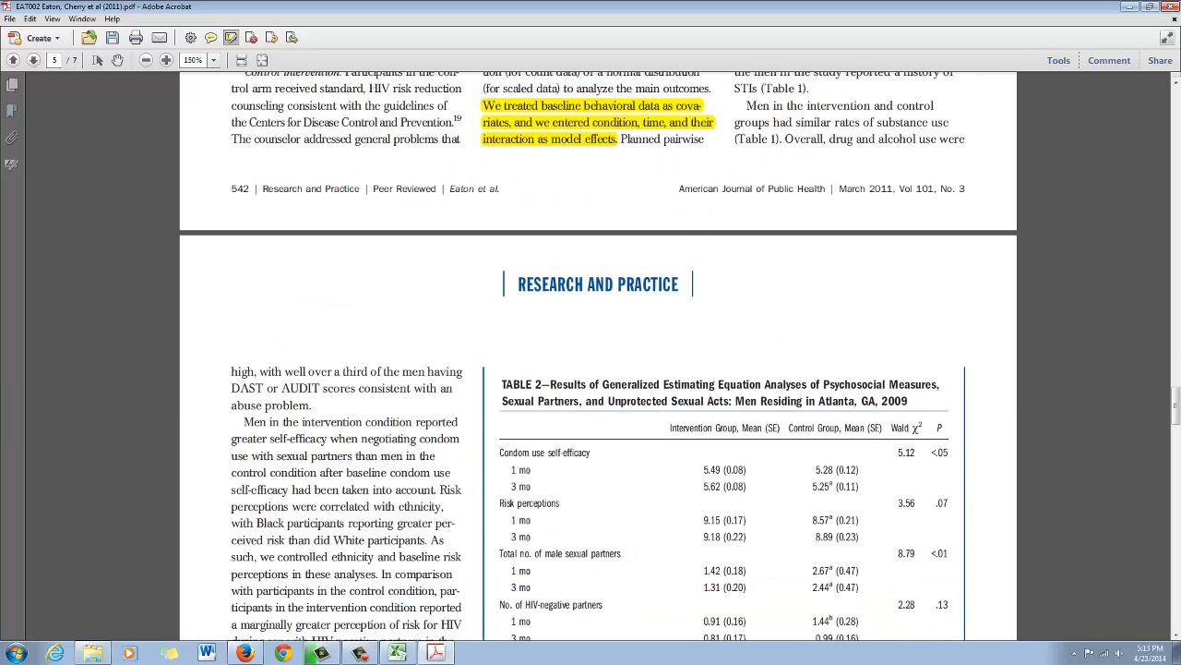
scroll(598, 356, down, 6)
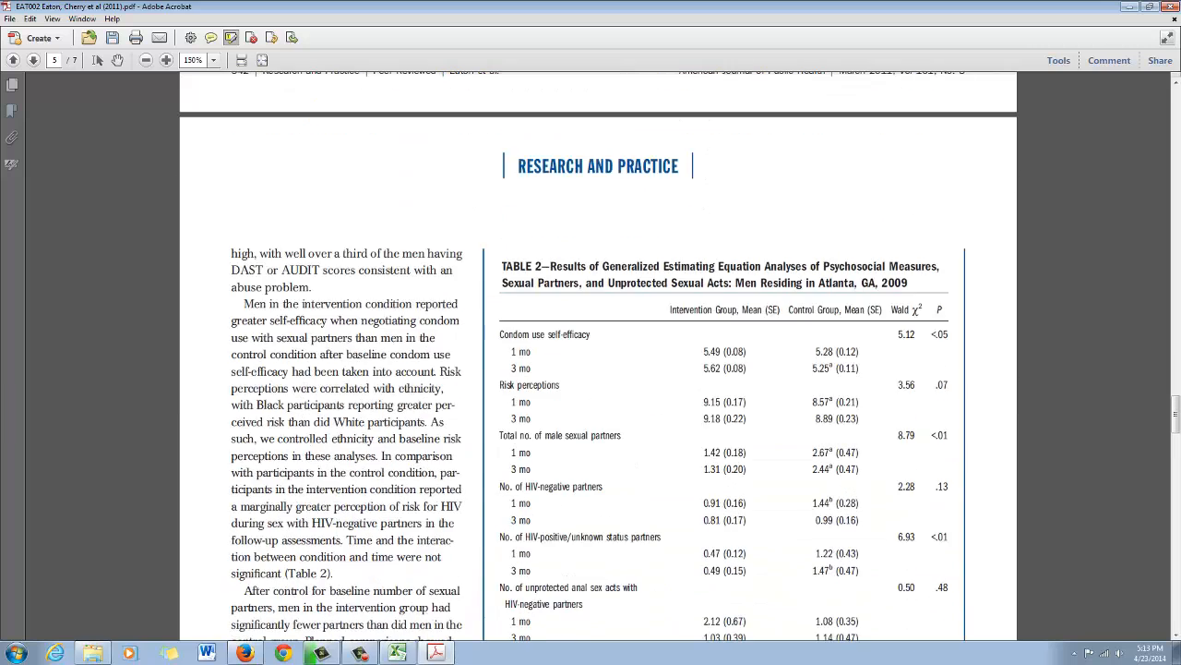
scroll(598, 356, up, 2)
scroll(599, 356, down, 2)
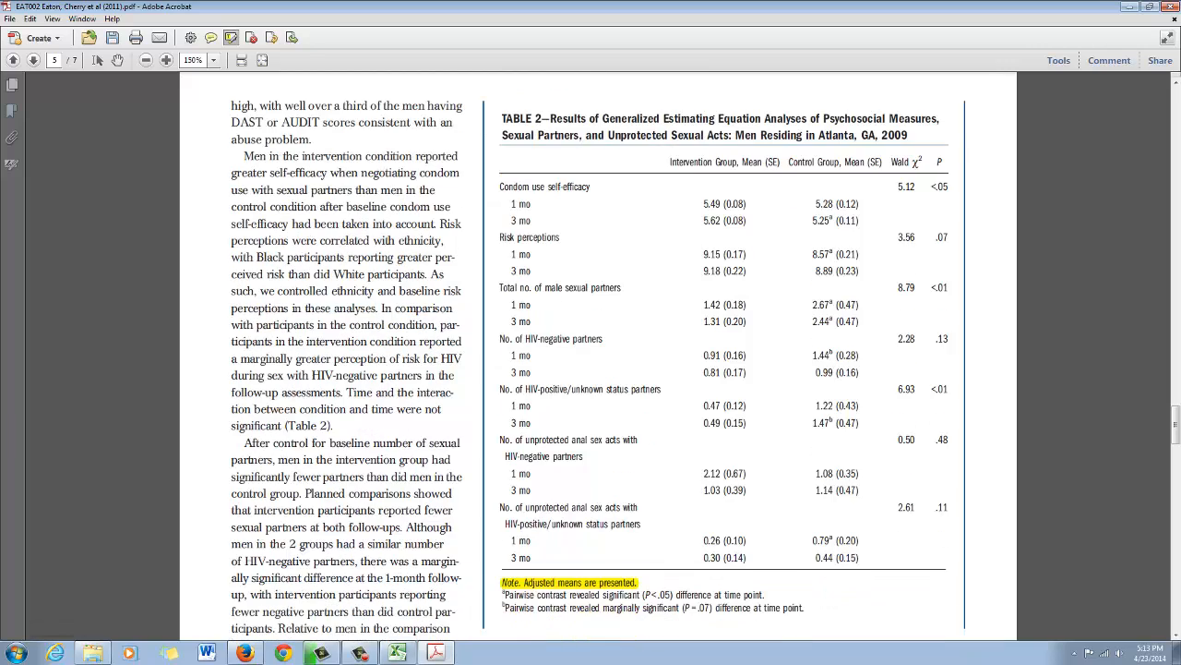
mouse_move(406, 652)
drag(411, 7, 633, 29)
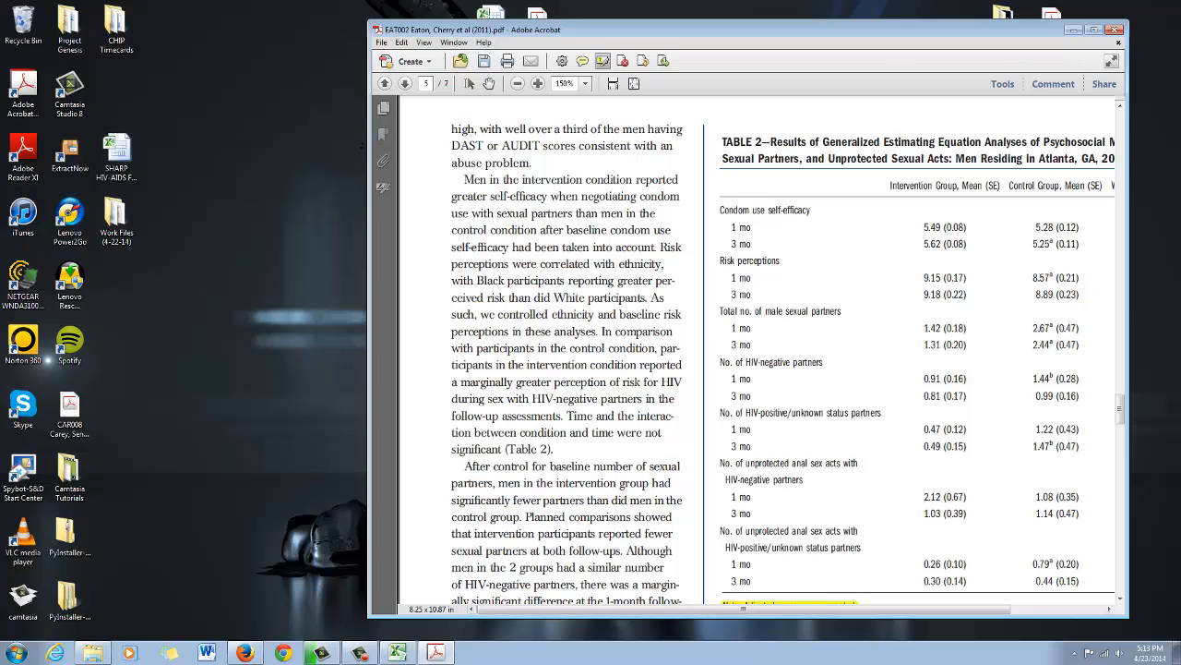
- Switch to the Excel workbook, open the Calculator sheet and clear its pending copy selection
click(398, 652)
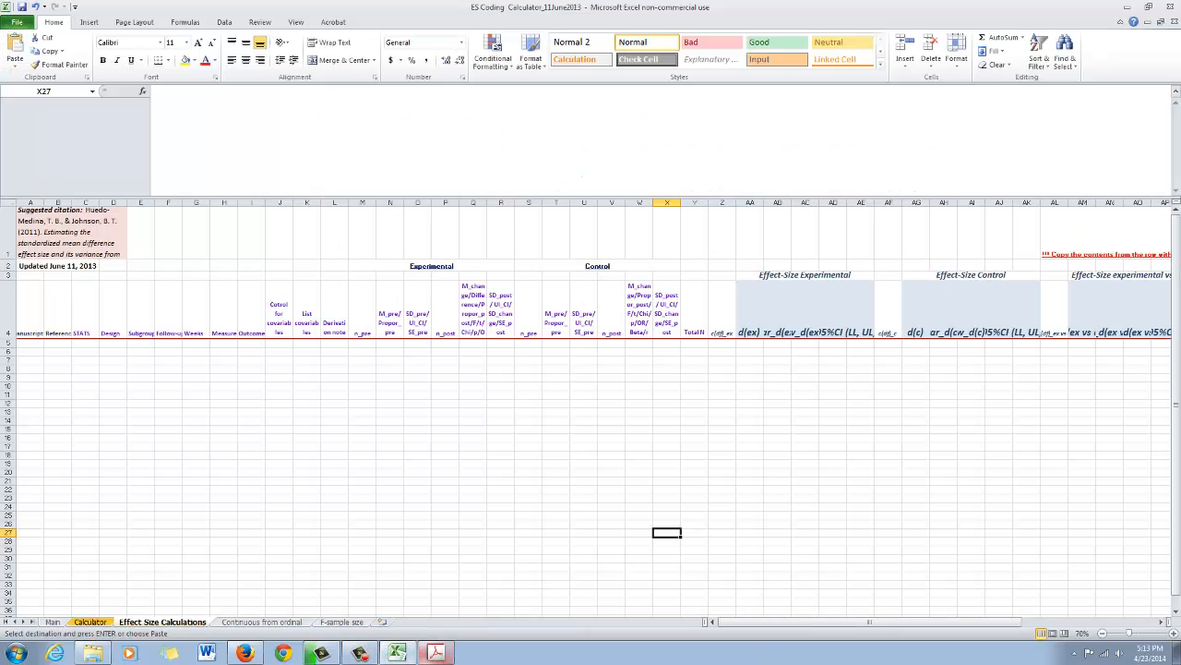
click(91, 622)
click(148, 455)
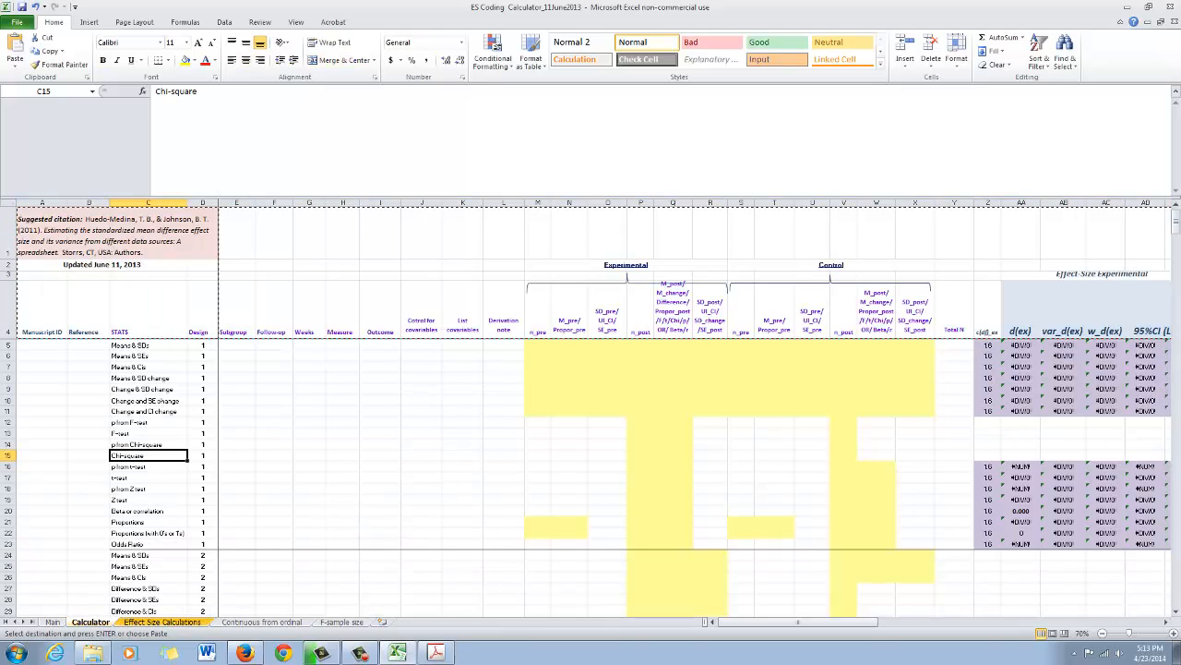
key(Escape)
scroll(590, 476, down, 4)
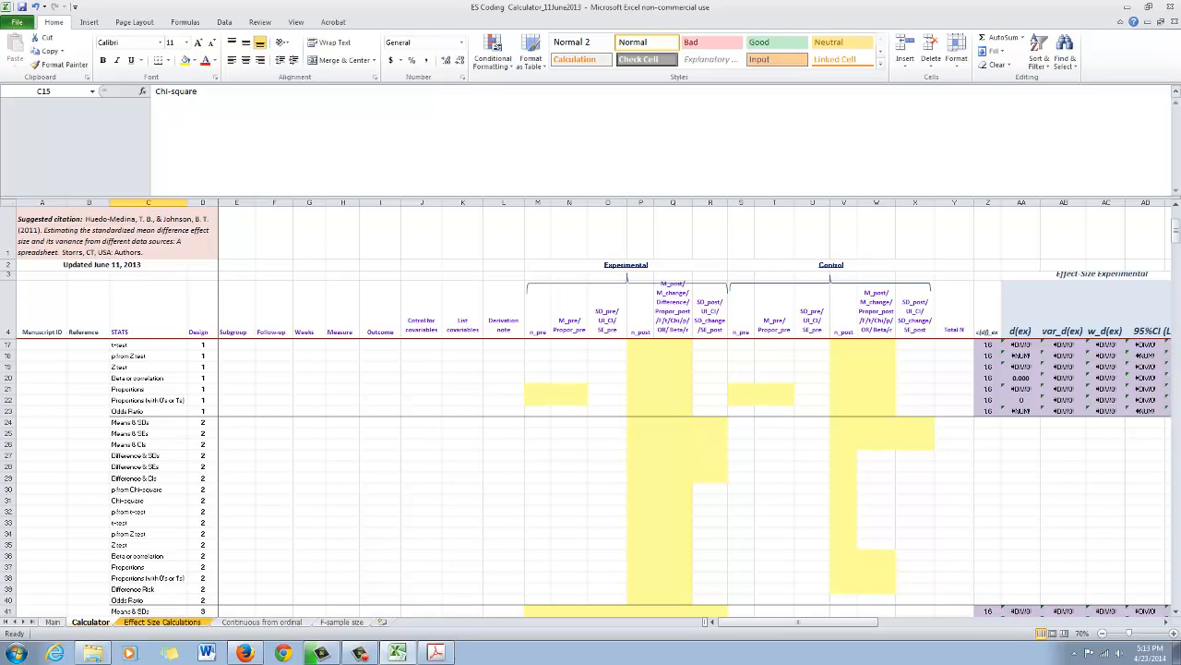
- Switch to the article in Acrobat and examine all columns of Table 2 down to its notes
click(436, 652)
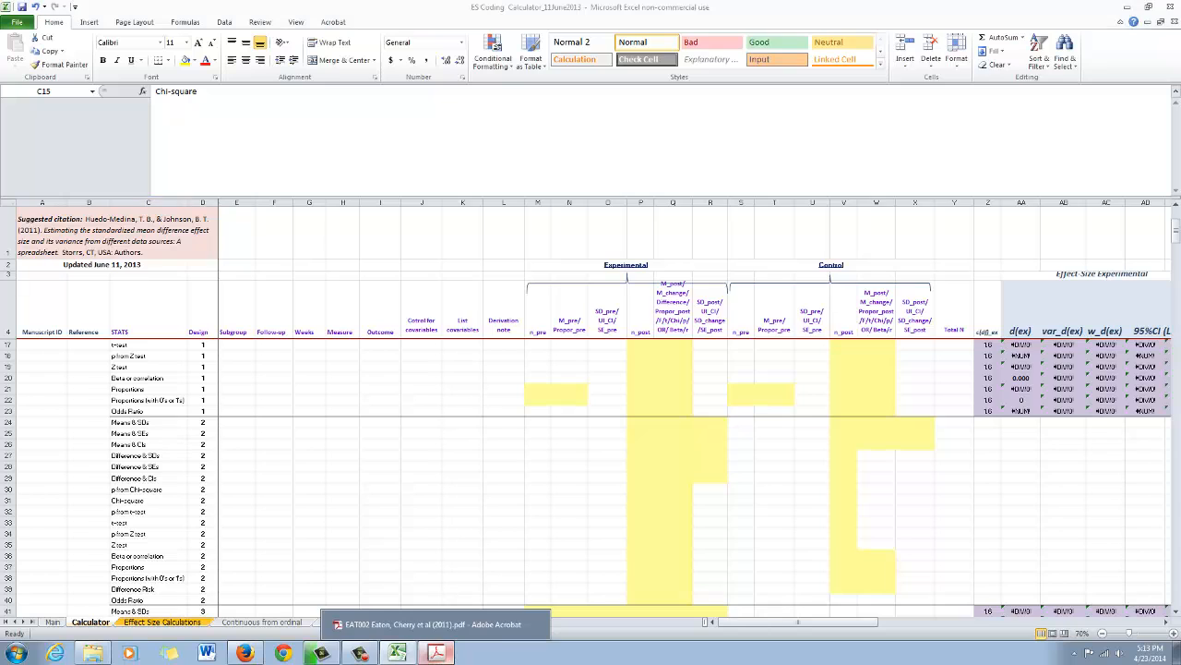
scroll(783, 365, up, 1)
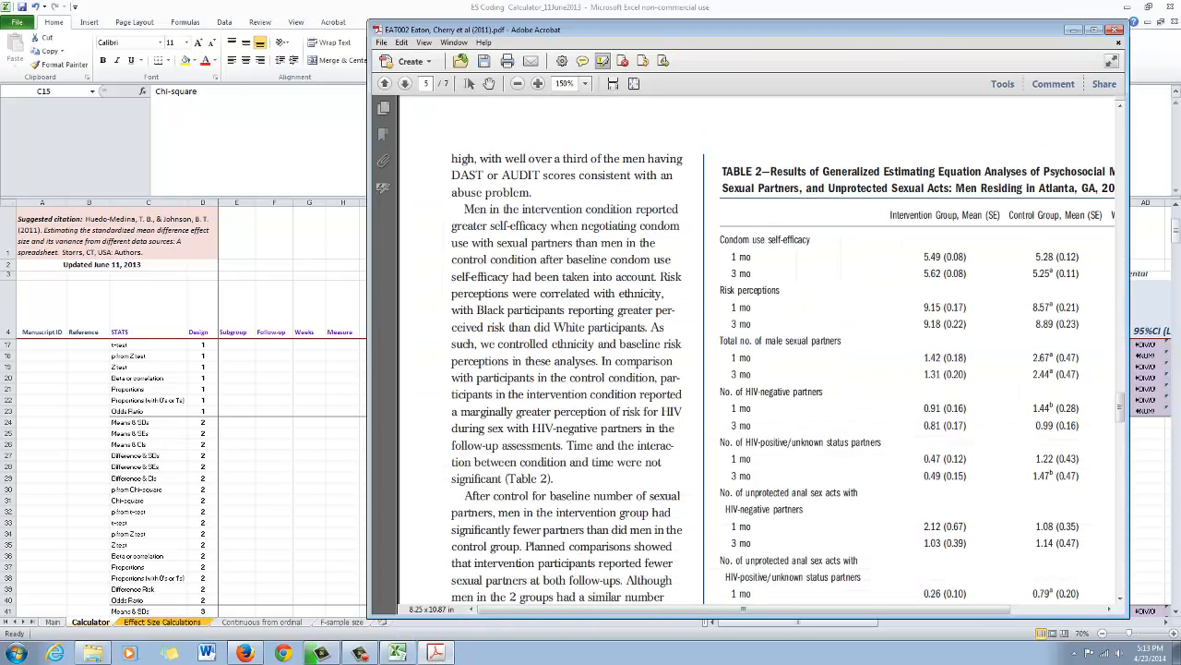
drag(744, 609, 819, 609)
scroll(812, 415, down, 3)
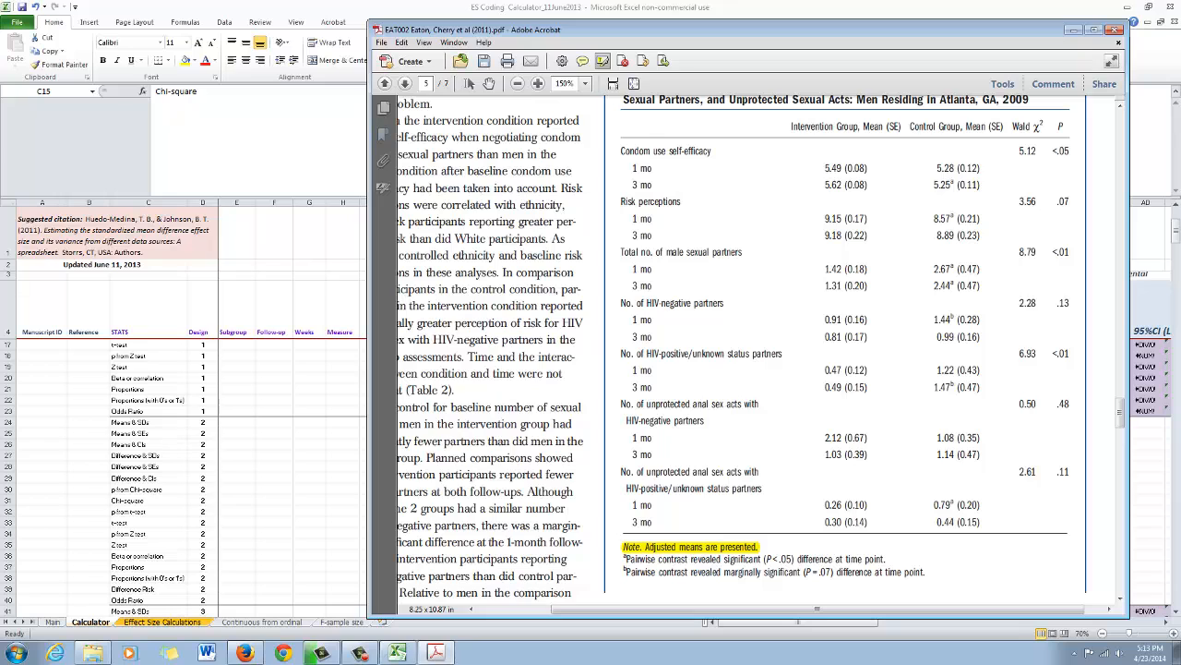
- Return to the Calculator sheet and examine the design 1 block in rows 5 to 23 and the design 2 block in rows 24 to 40
key(alt+Tab)
scroll(591, 476, up, 4)
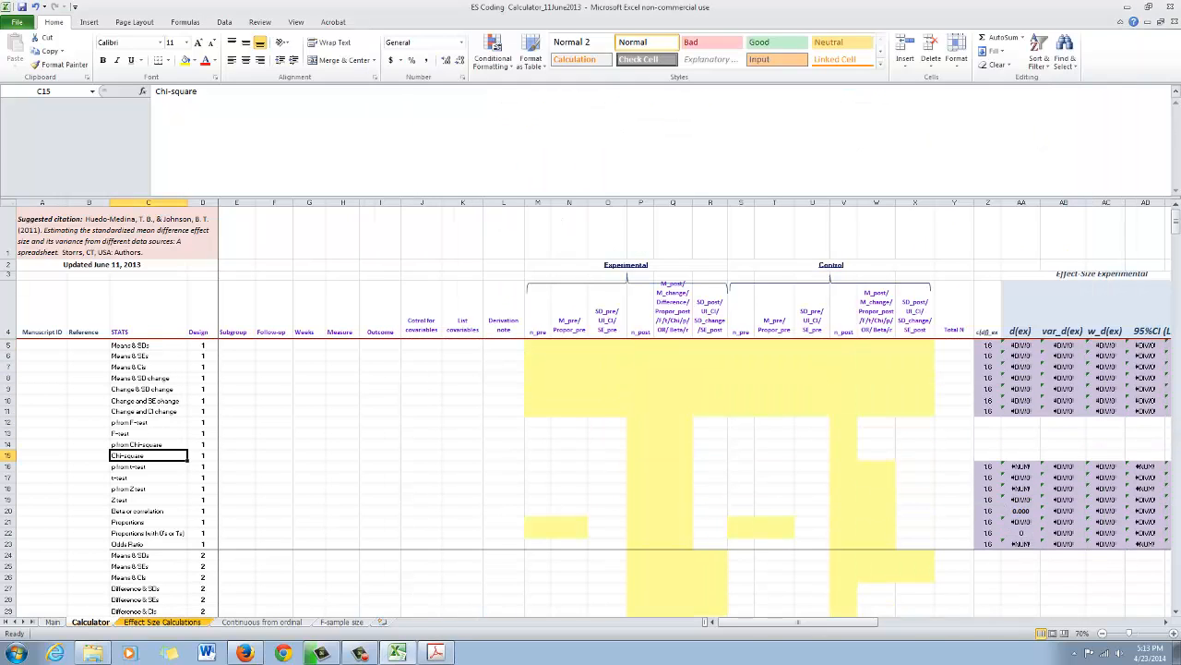
drag(7, 344, 7, 543)
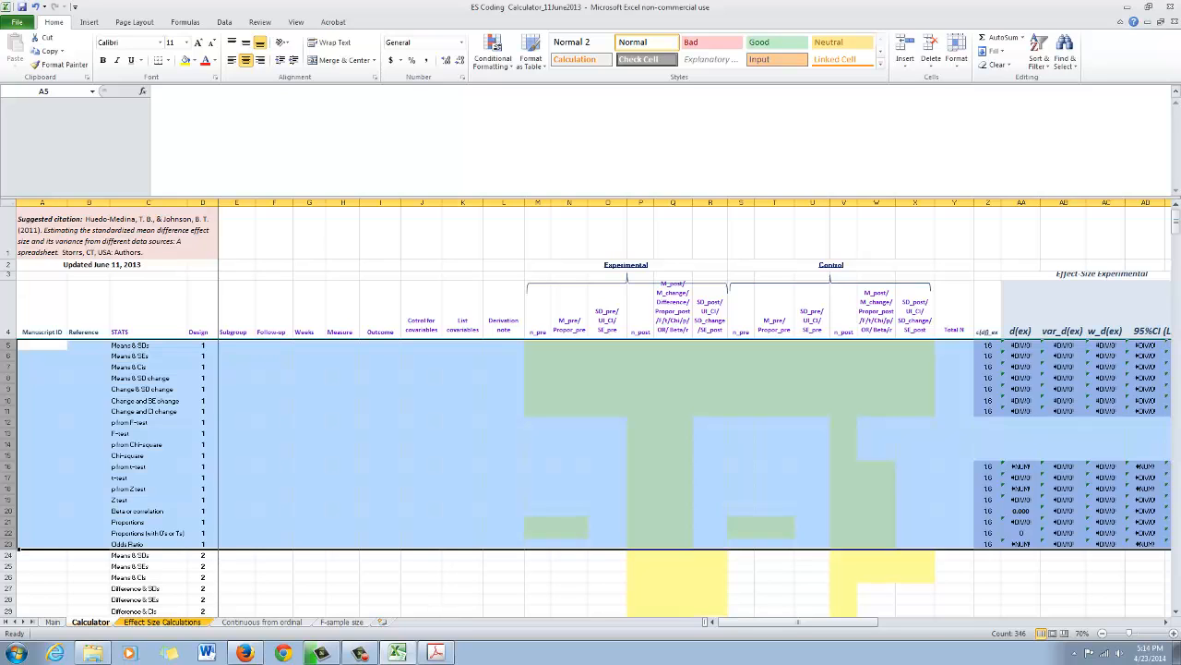
scroll(591, 476, down, 4)
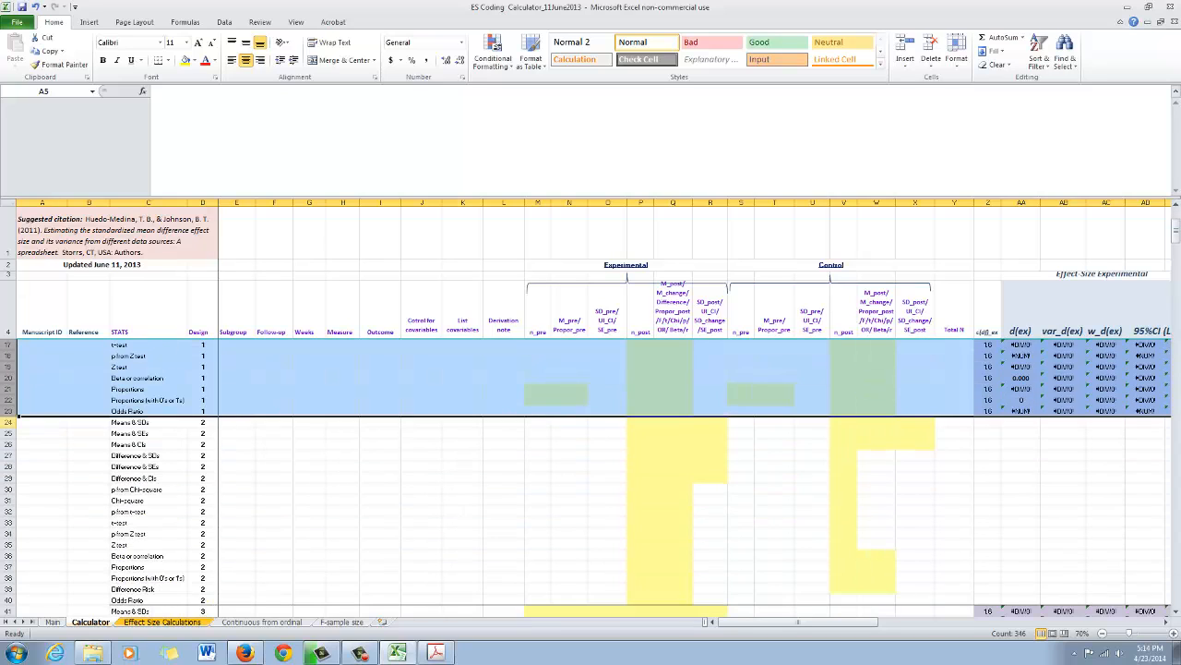
drag(7, 422, 7, 600)
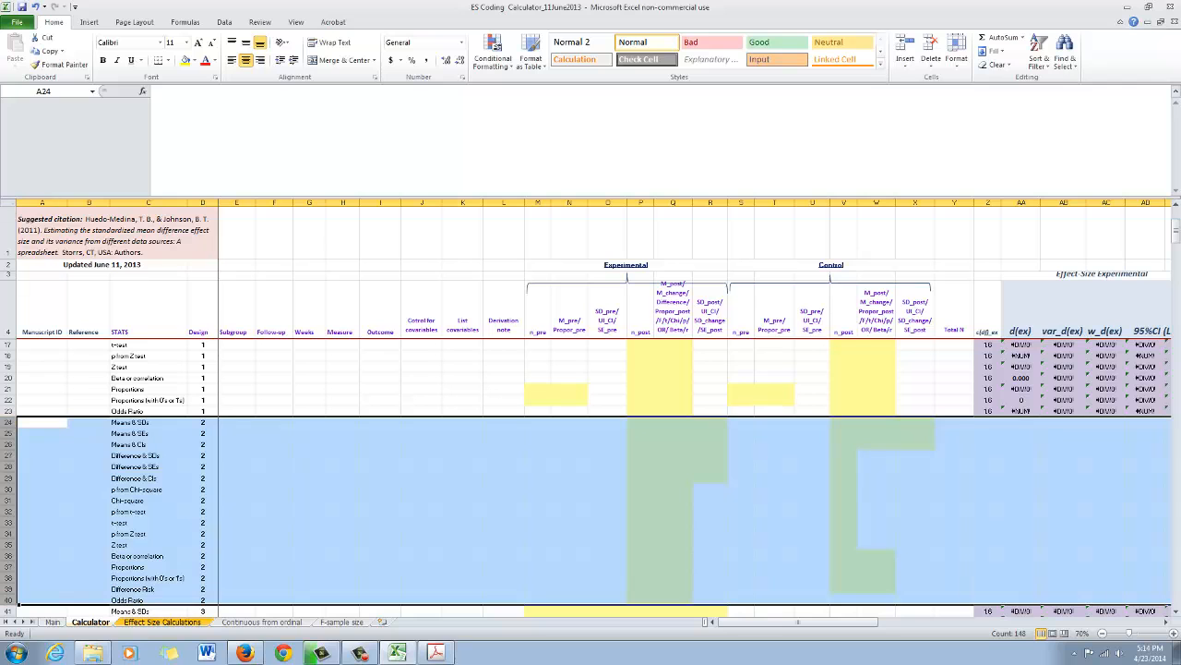
- Compare the article's Table 2 with the Calculator sheet's covariate columns J and K and its design 2 rows 24 to 40
click(436, 653)
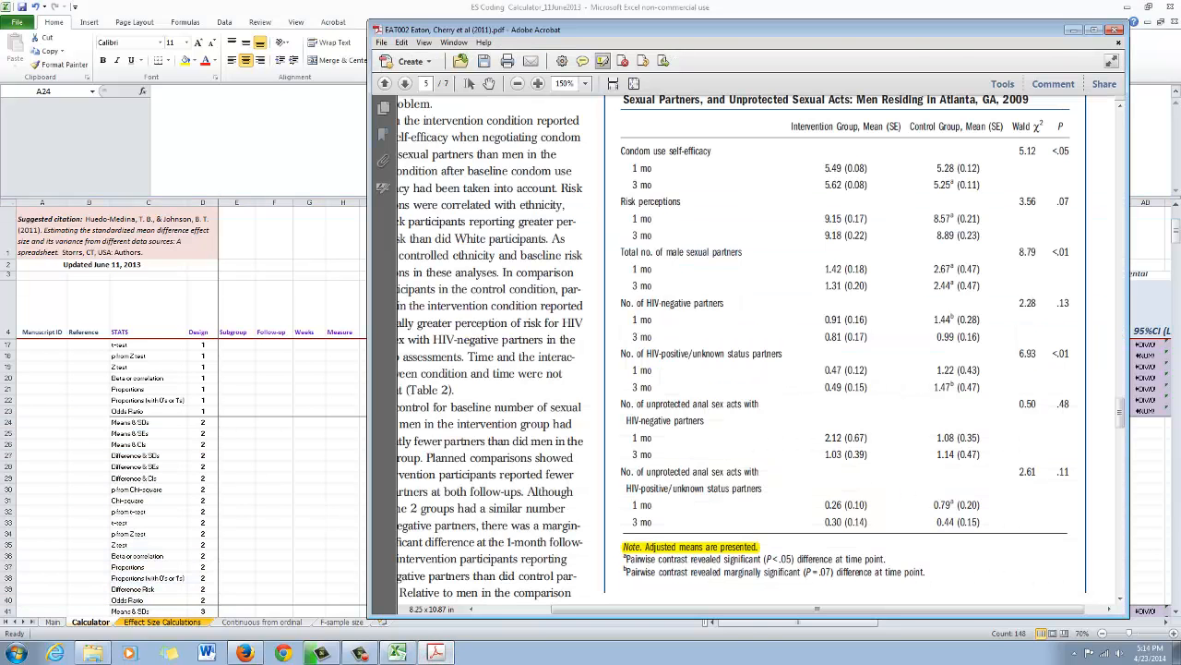
key(alt+Tab)
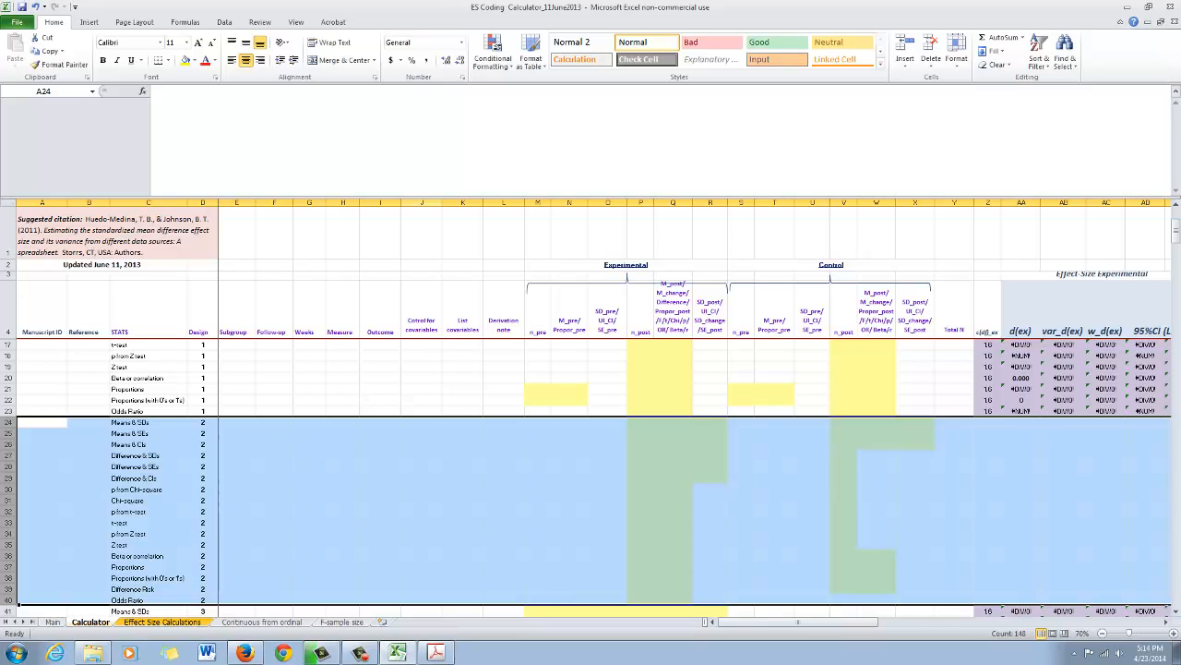
drag(422, 202, 462, 202)
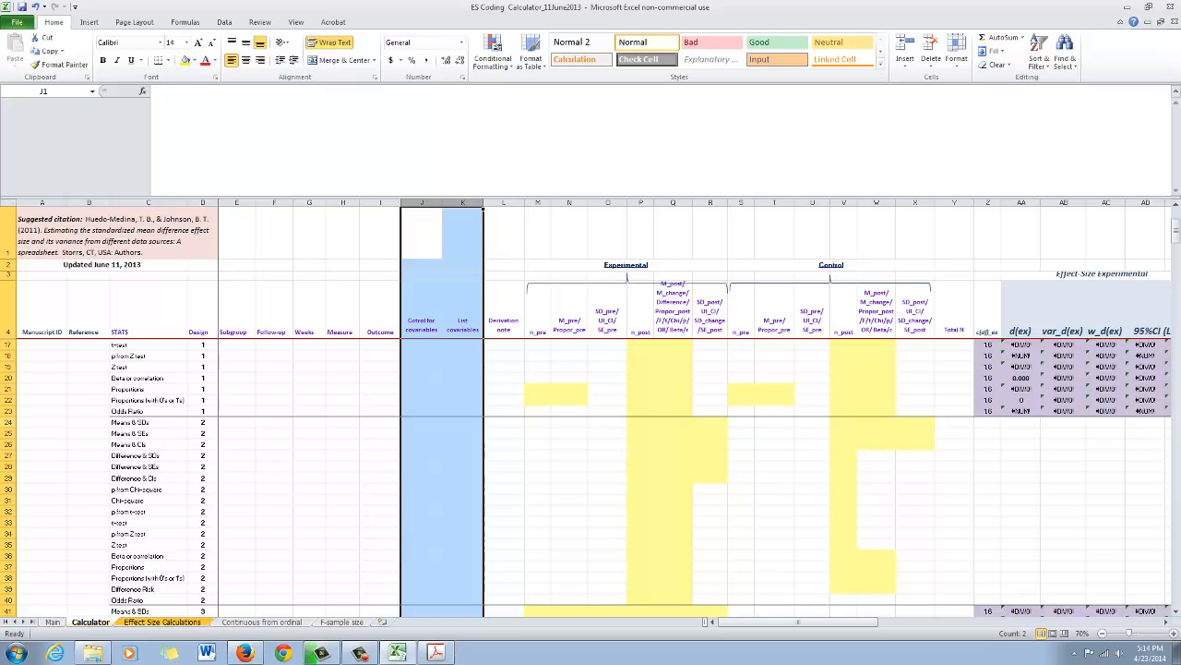
drag(9, 422, 9, 600)
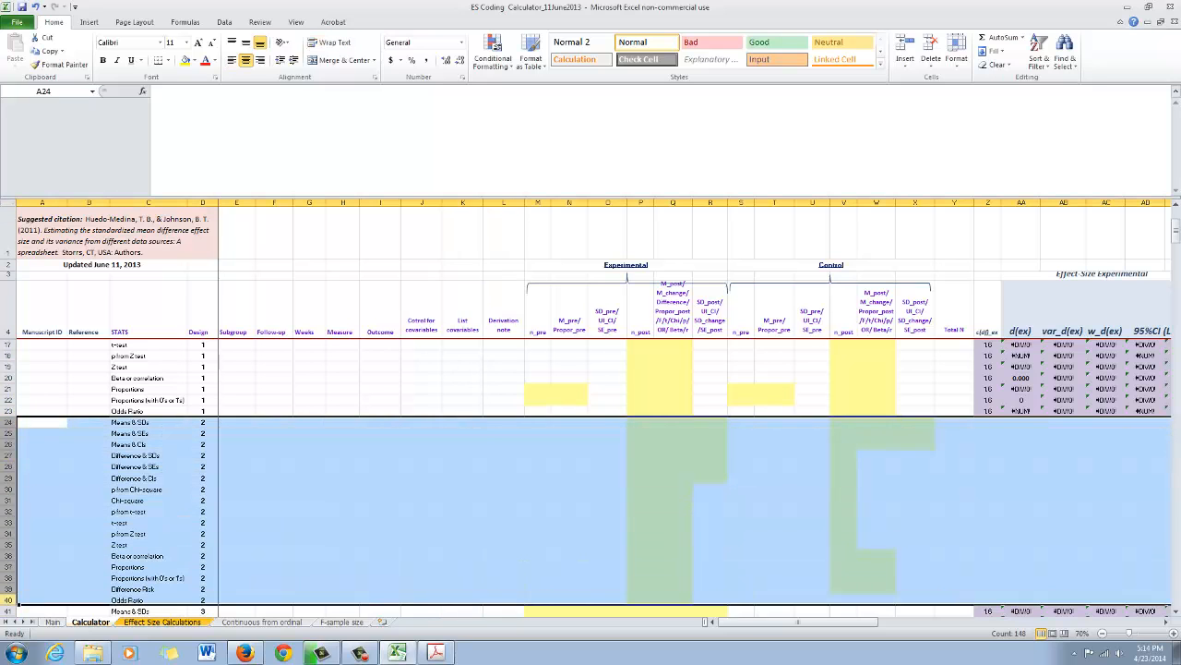
key(alt+Tab)
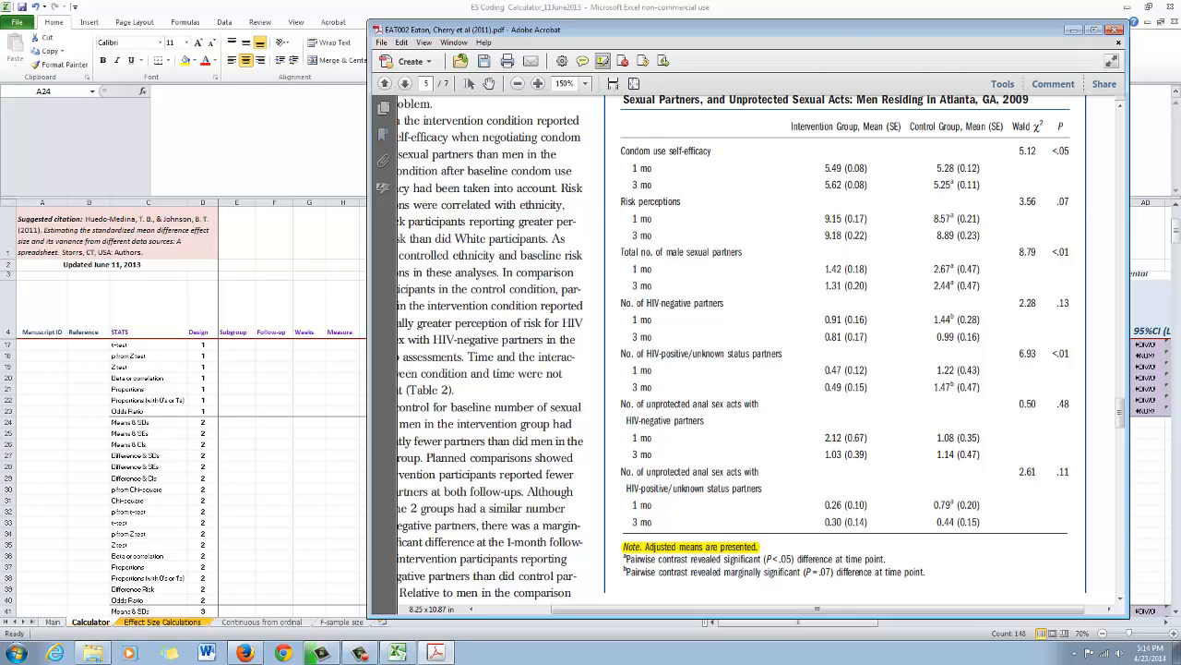
key(alt+Tab)
scroll(591, 478, down, 1)
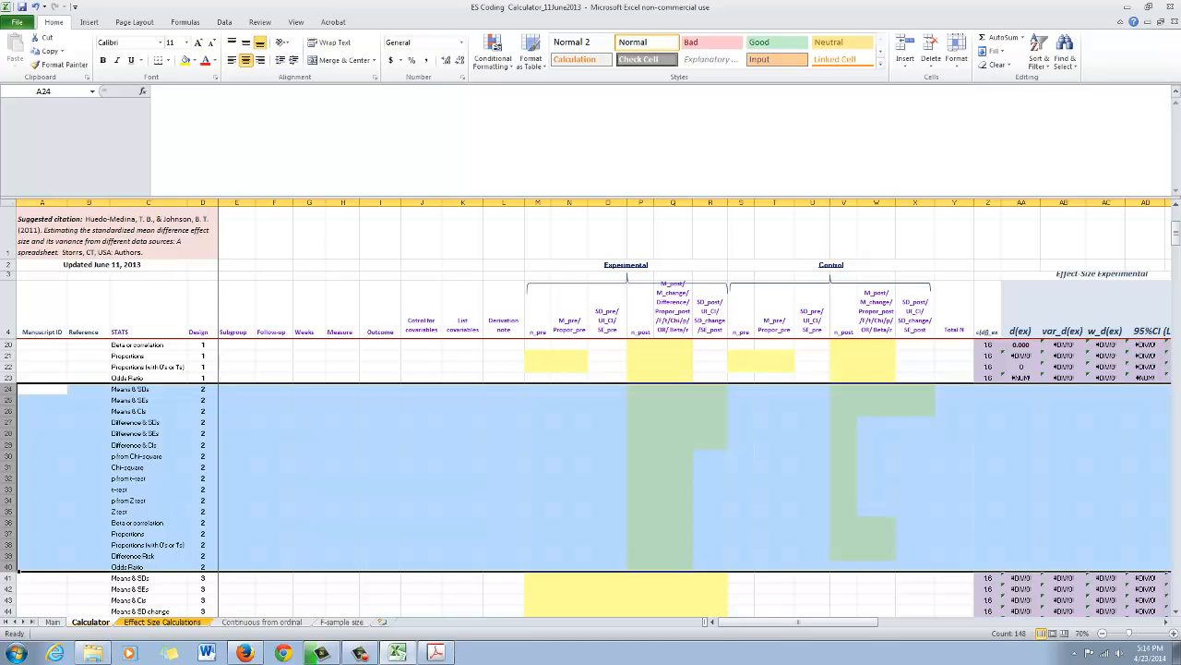
scroll(591, 478, down, 1)
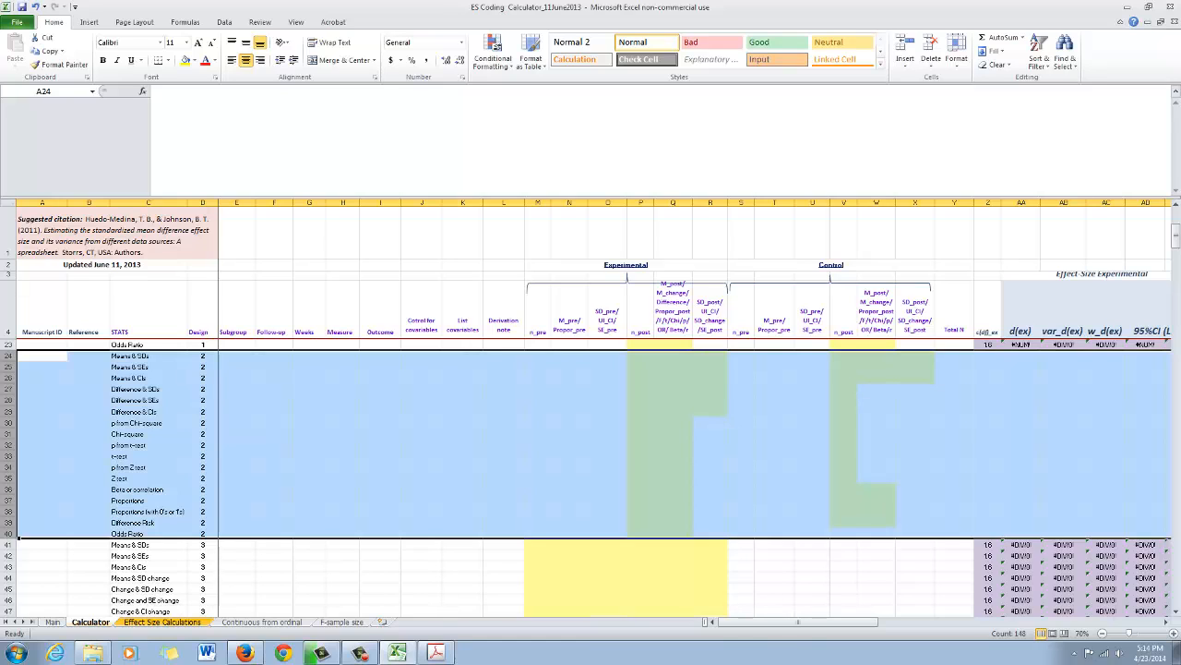
- Select the design 2 "Means & SEs" cell C25, and highlight Table 2's headings "Intervention Group, Mean (SE)" and "Control Group, Mean (SE)" in the article
click(148, 367)
click(436, 652)
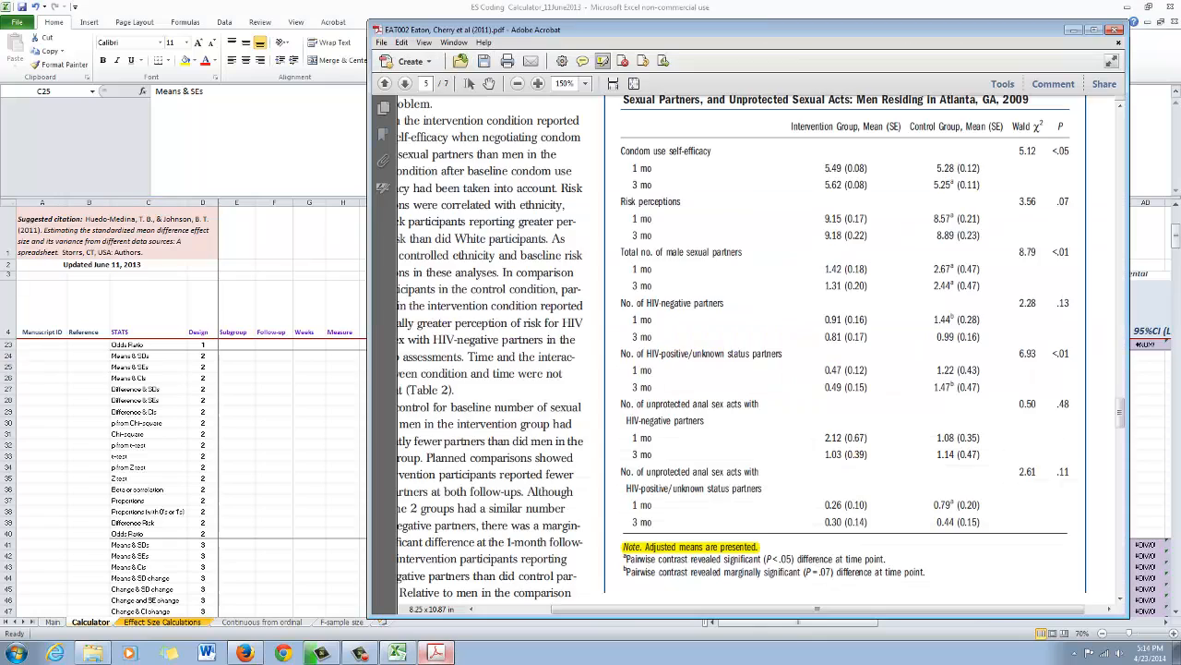
scroll(753, 351, up, 1)
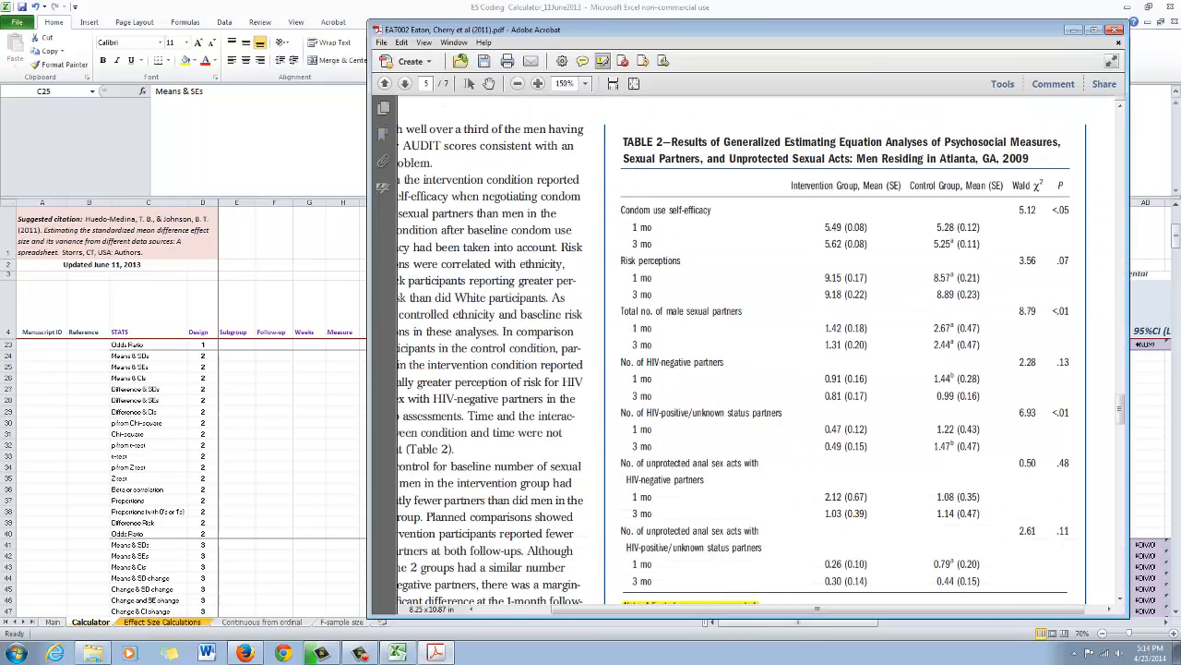
drag(792, 186, 1002, 186)
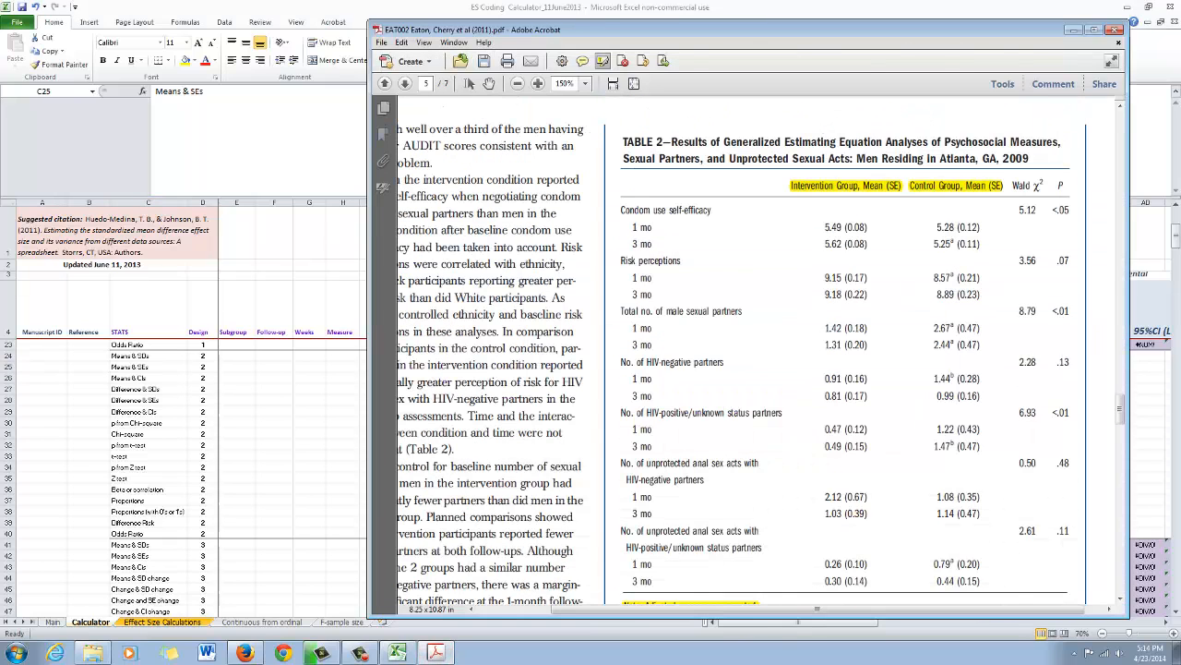
- Copy the design 2 "Means & SEs" row 25 from the Calculator sheet into row 5 of the Effect Size Calculations sheet
click(397, 653)
click(8, 367)
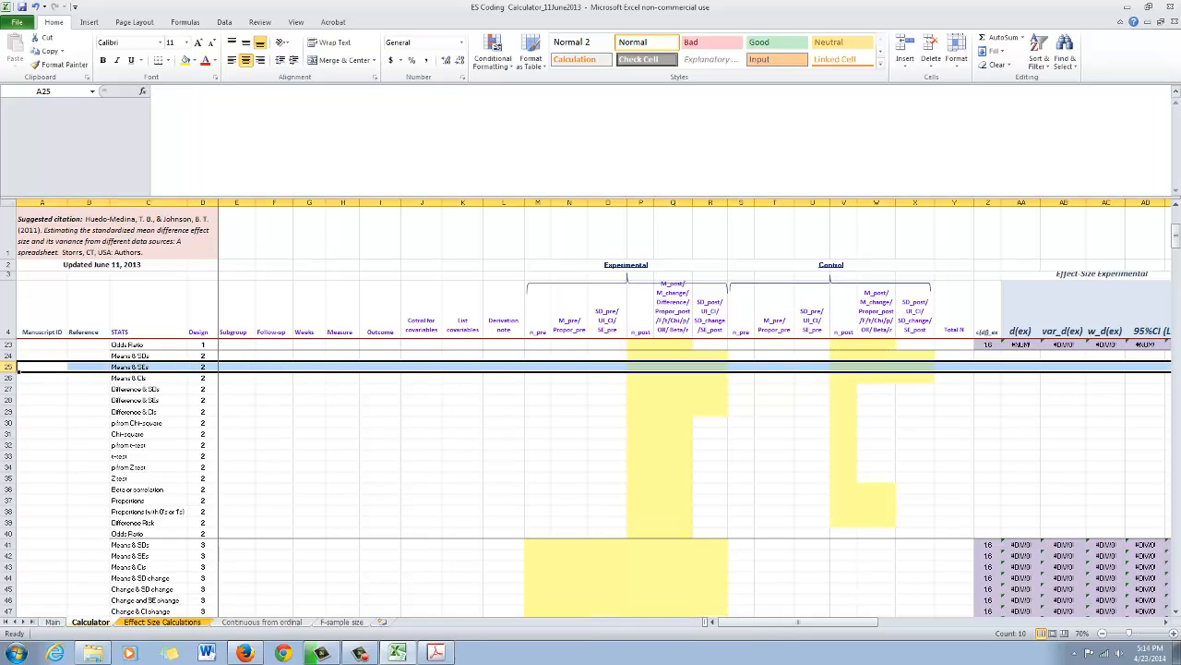
key(ctrl+c)
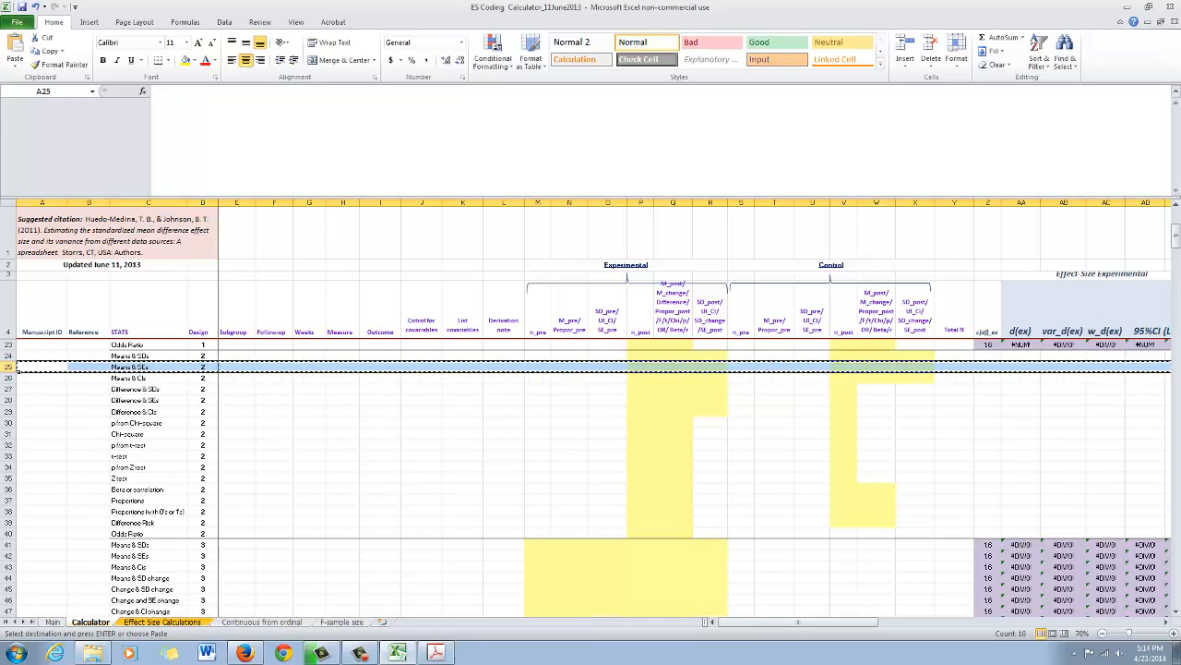
key(ctrl+Page_Down)
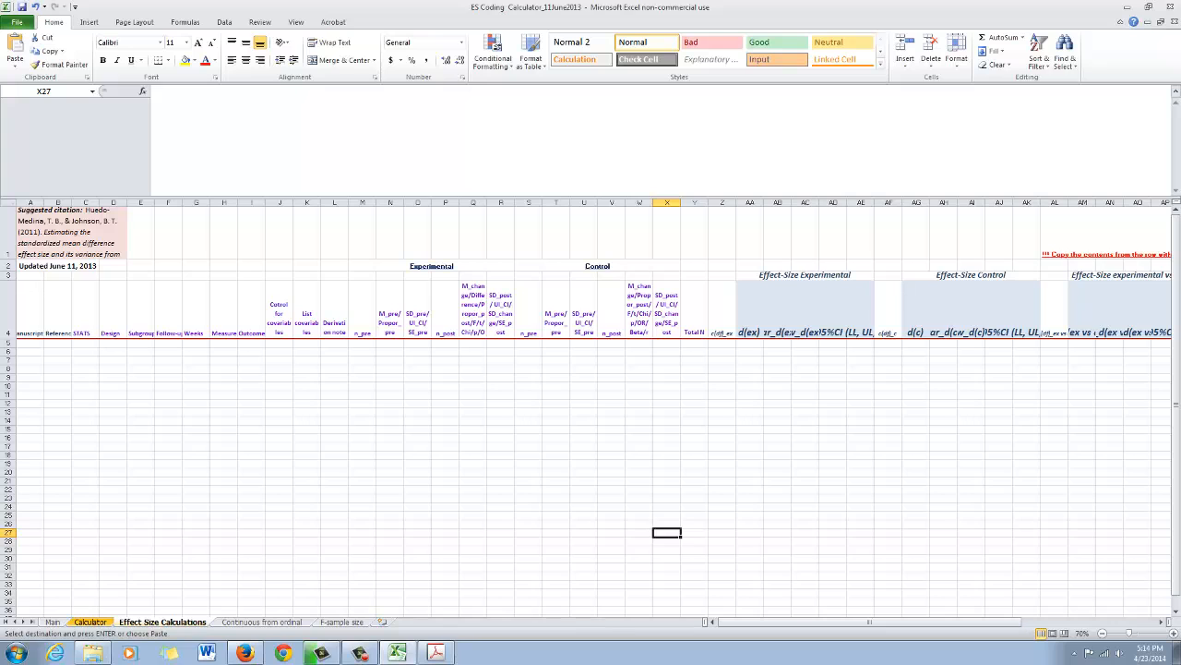
click(9, 343)
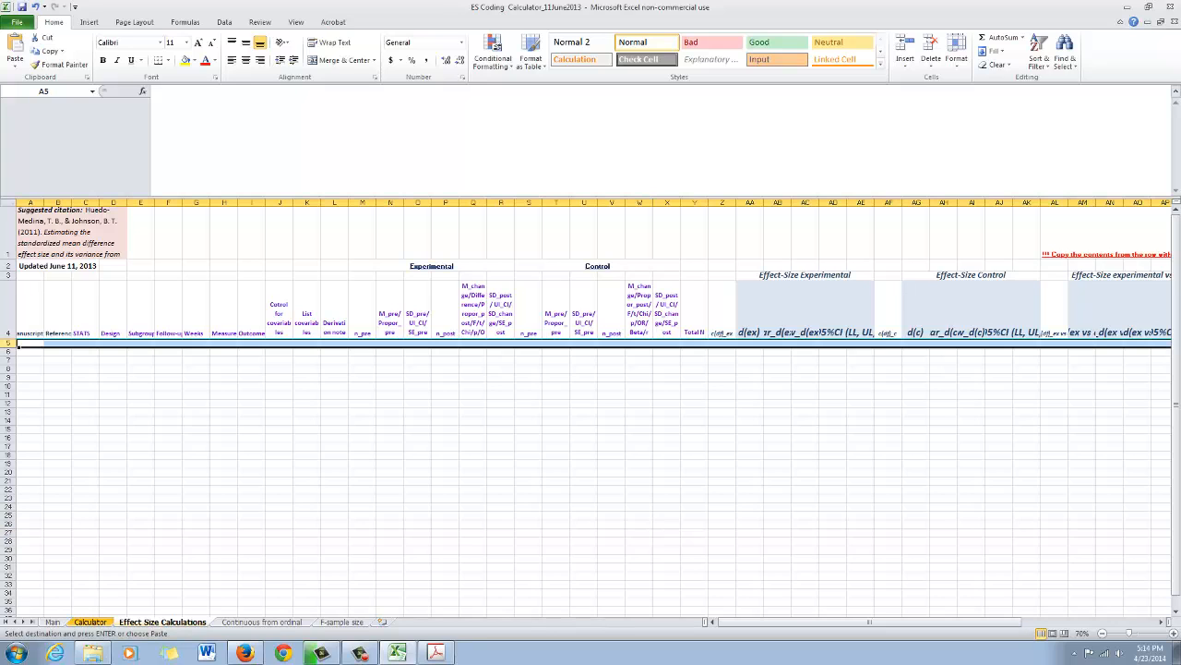
key(ctrl+v)
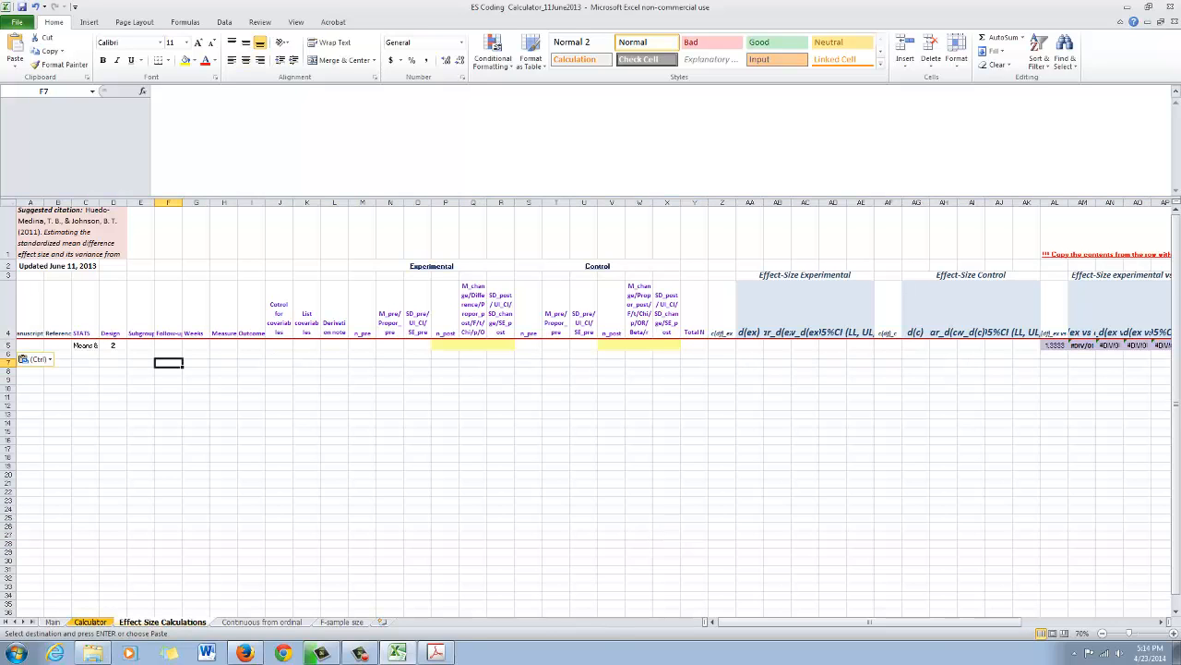
- Clear the pending copy on the Calculator sheet and review its statistics rows alongside the pasted row in Effect Size Calculations
key(ctrl+Page_Up)
scroll(591, 462, up, 5)
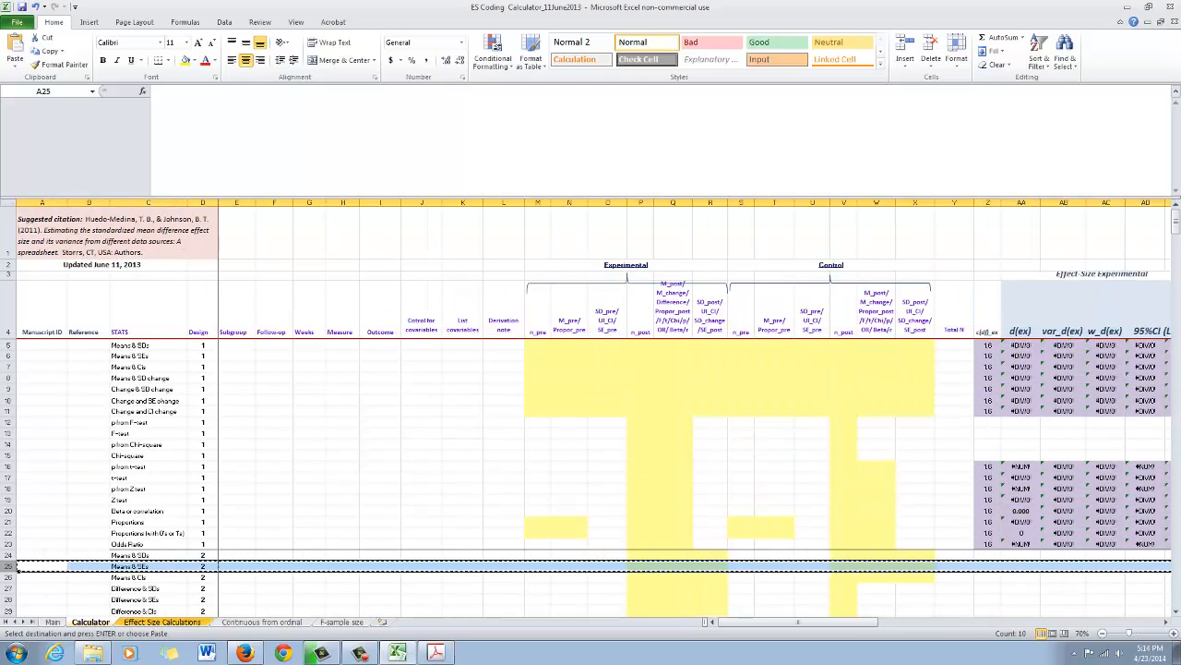
scroll(591, 462, up, 1)
click(148, 389)
key(Escape)
scroll(148, 389, down, 5)
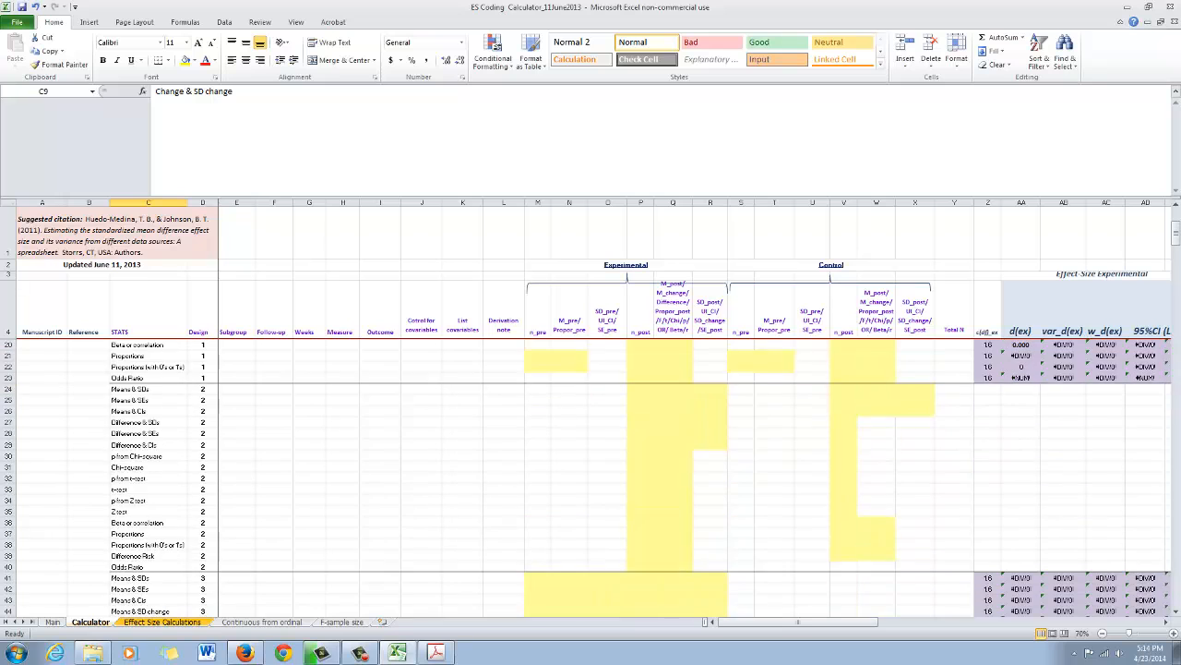
scroll(591, 462, up, 5)
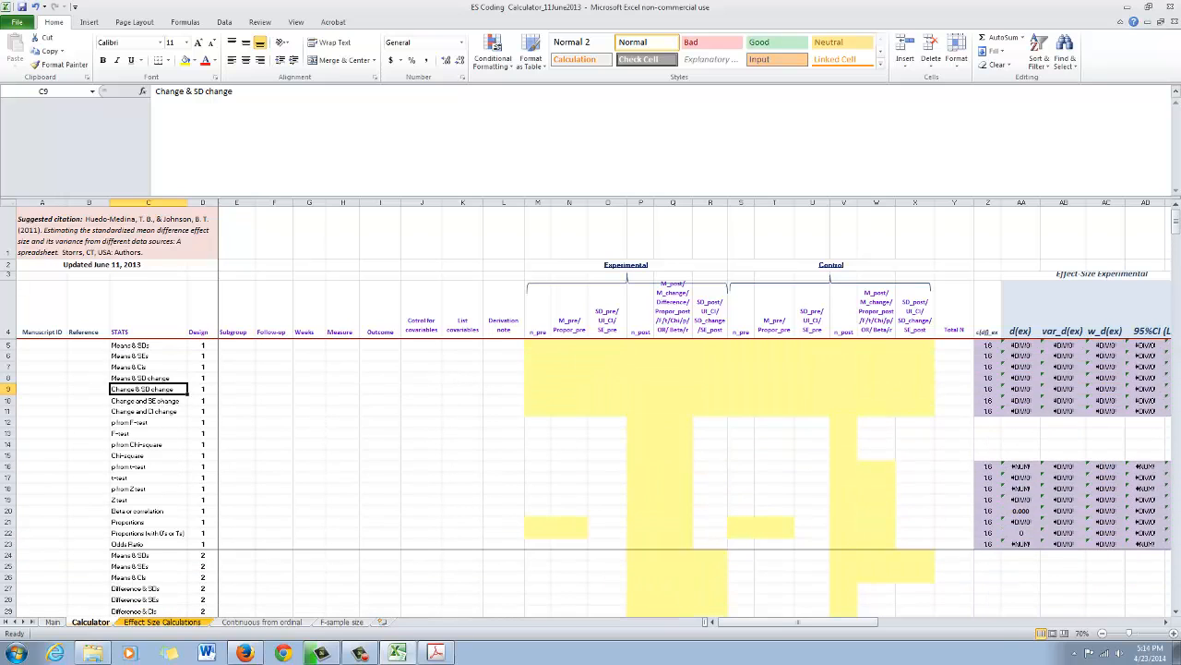
scroll(591, 477, down, 3)
scroll(591, 477, up, 3)
click(162, 622)
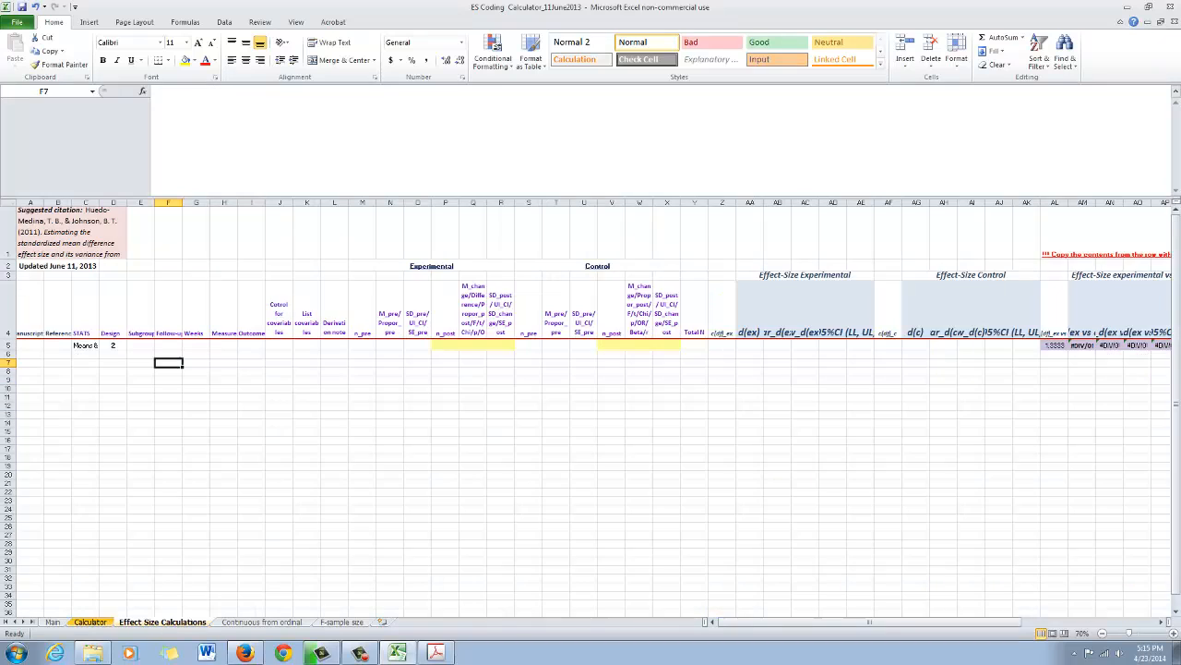
click(91, 622)
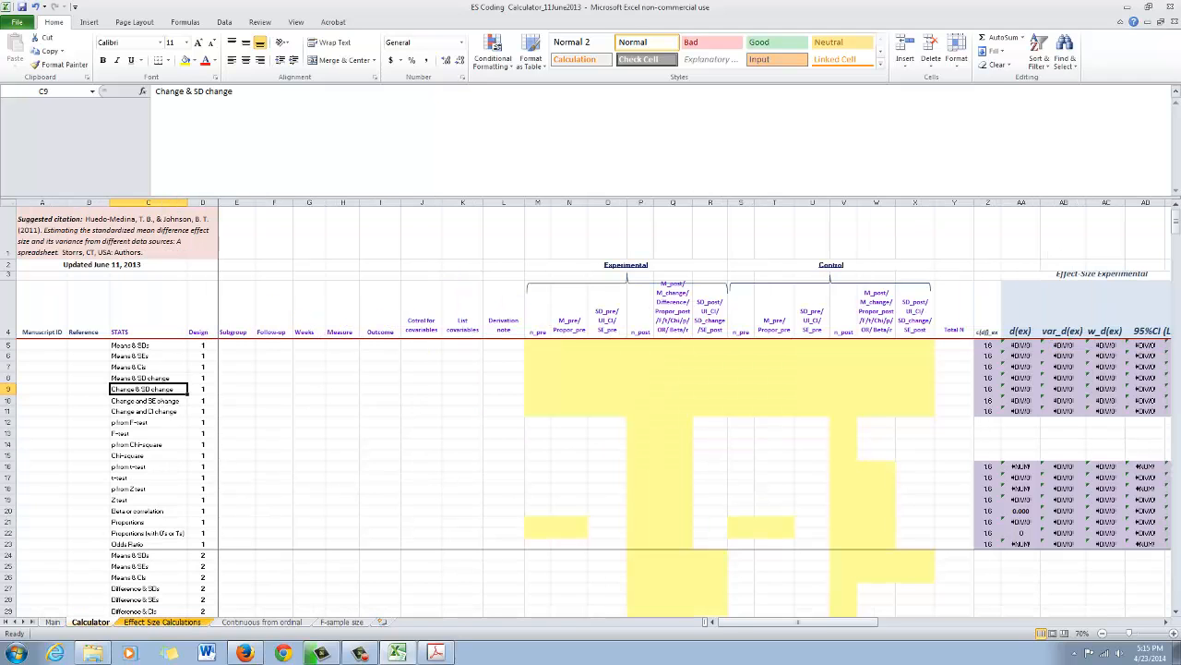
- Examine the Calculator sheet's remaining statistics rows, the pasted row 5 in Effect Size Calculations, and Table 2 in the EAT002 article
scroll(590, 477, down, 6)
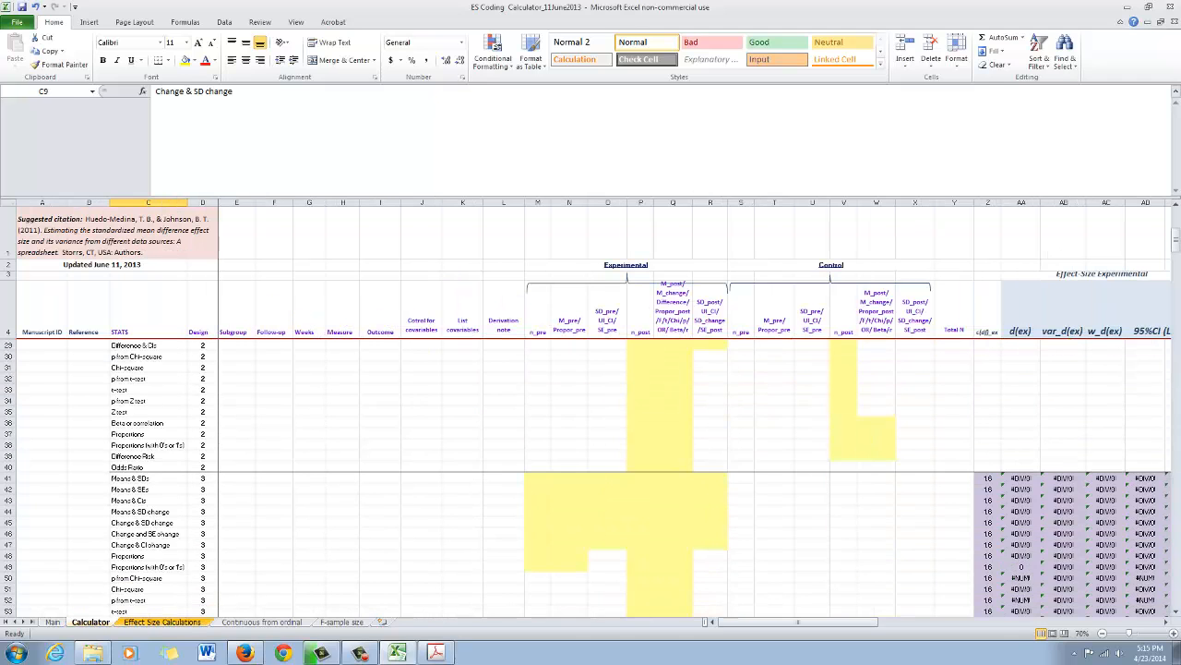
click(162, 622)
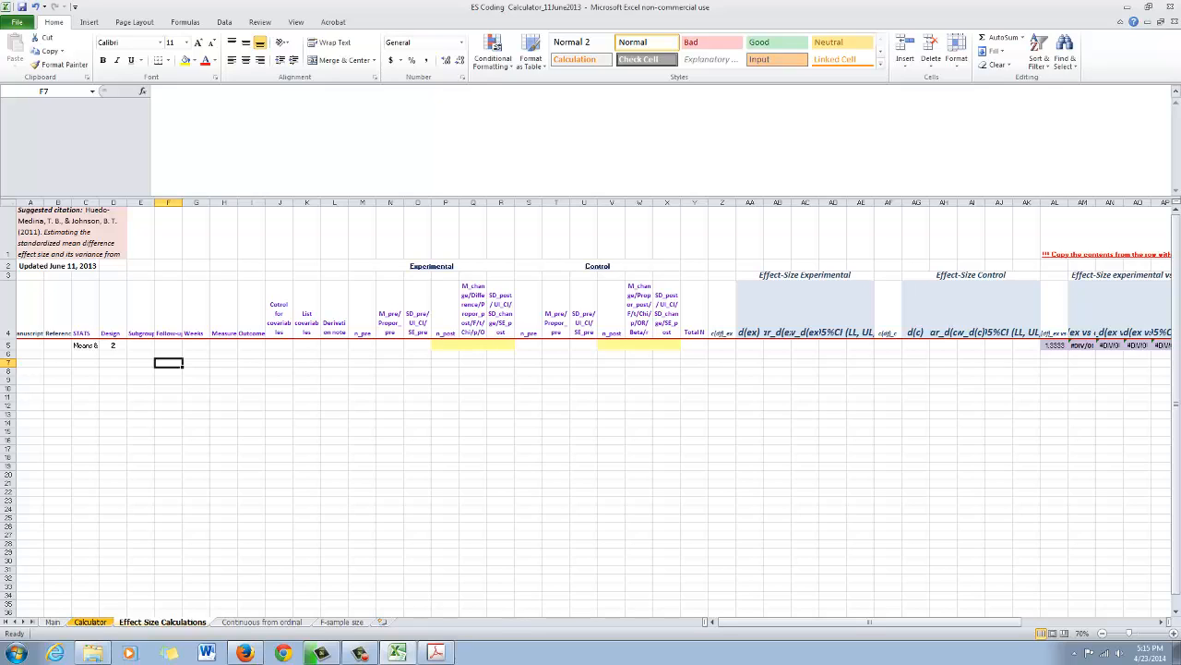
click(86, 345)
click(31, 345)
click(30, 323)
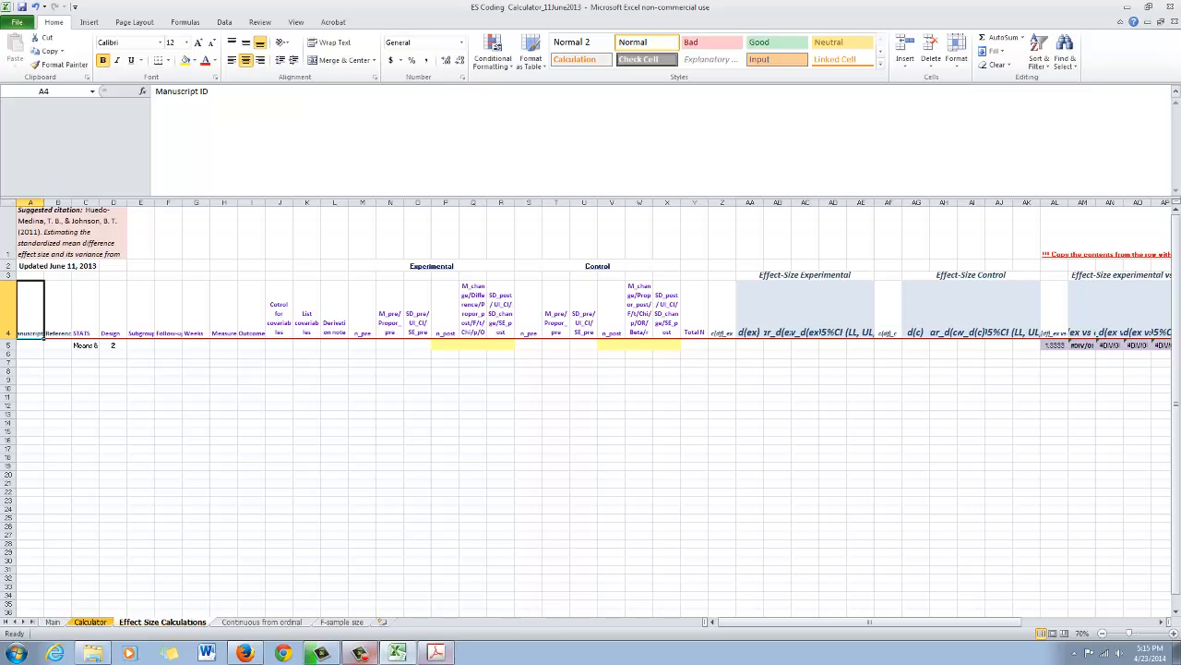
click(436, 653)
scroll(739, 360, up, 3)
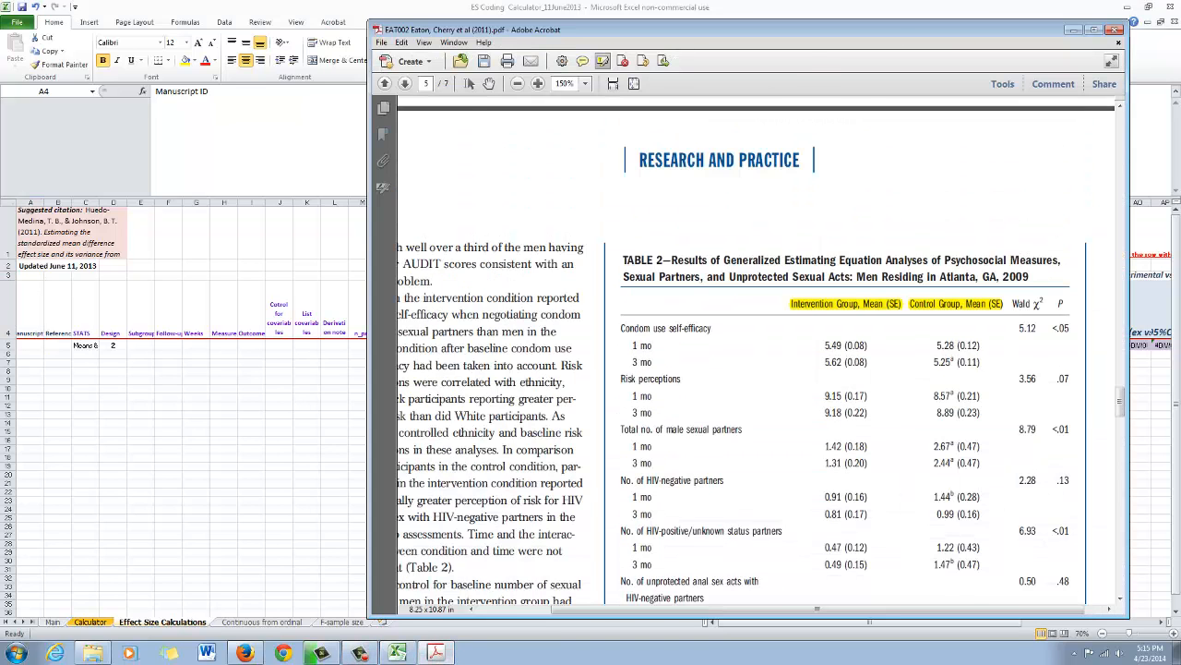
scroll(738, 360, down, 2)
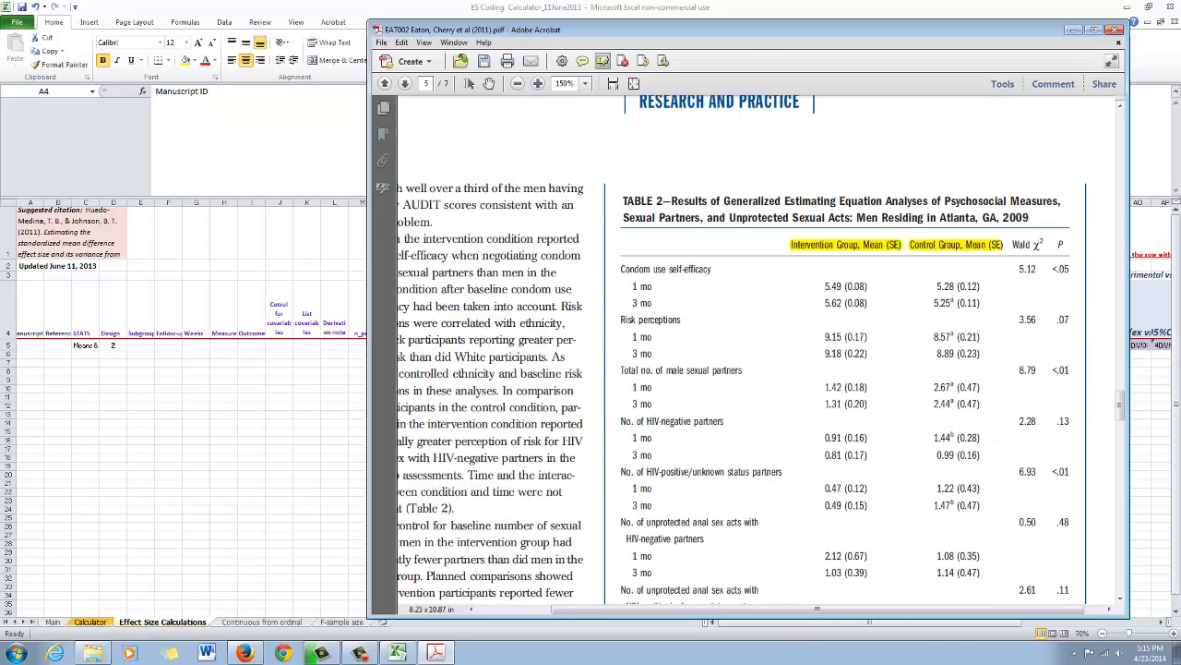
click(397, 653)
click(437, 652)
key(alt+Tab)
- Enter EAT002 as the Manuscript ID in cell A5 of the Effect Size Calculations sheet
click(30, 345)
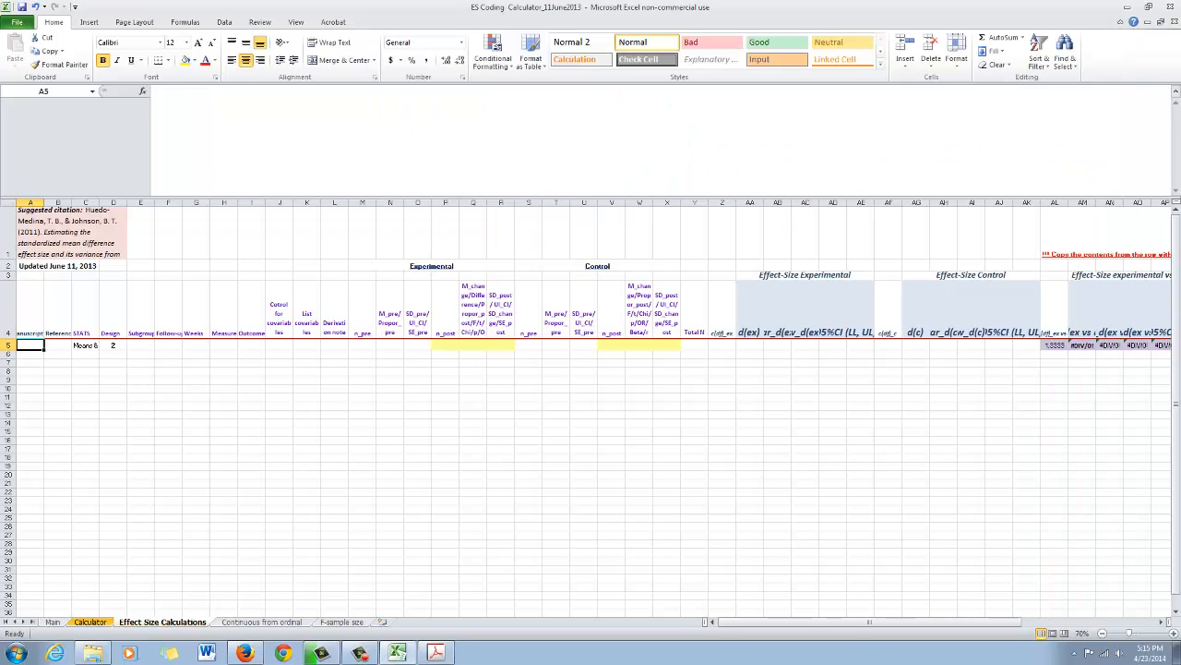
text(EAT)
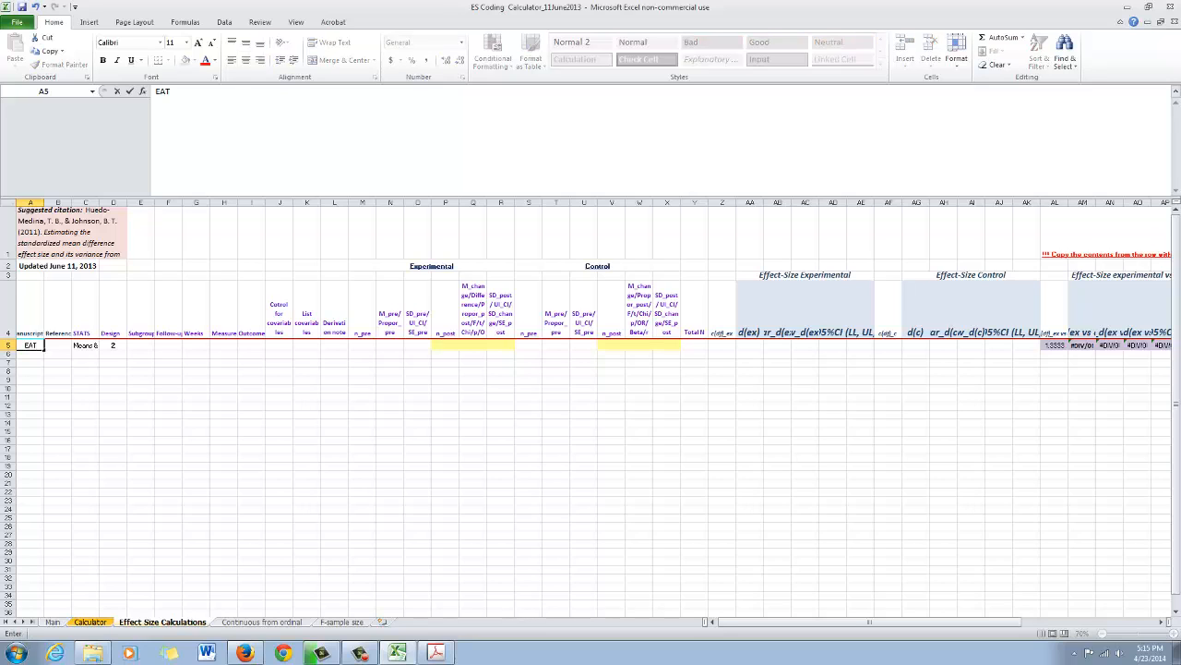
text(CC2)
key(Return)
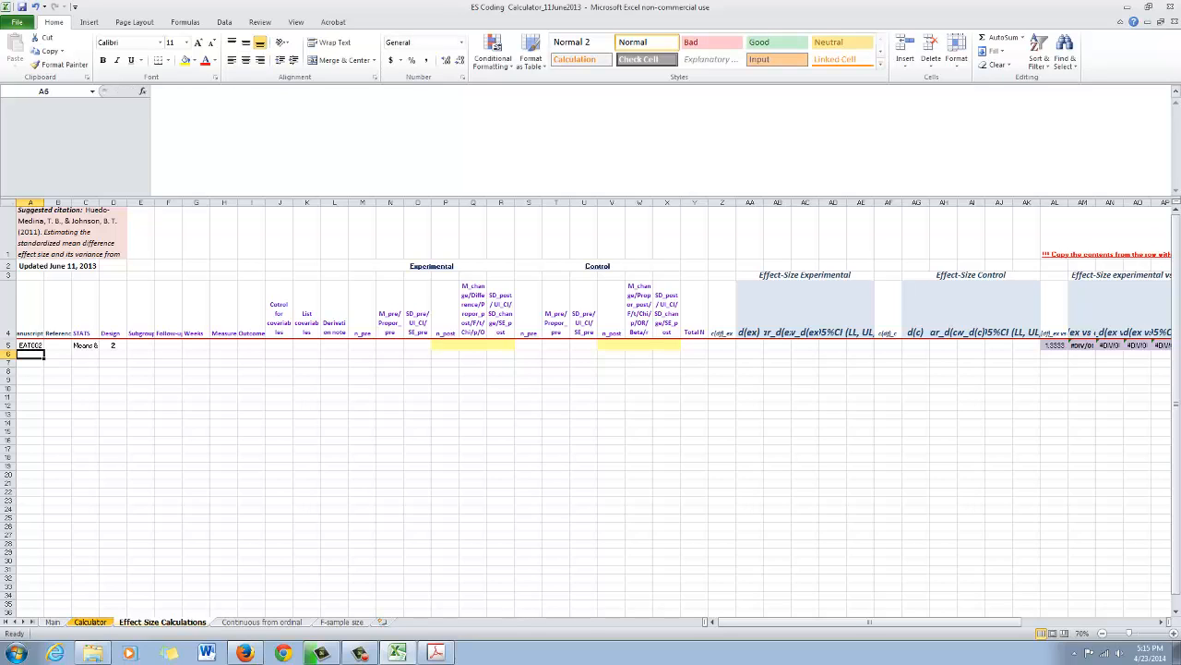
- Consult the open article and enter its author citation with the year 2011 as the Reference in cell B5
click(58, 346)
click(436, 652)
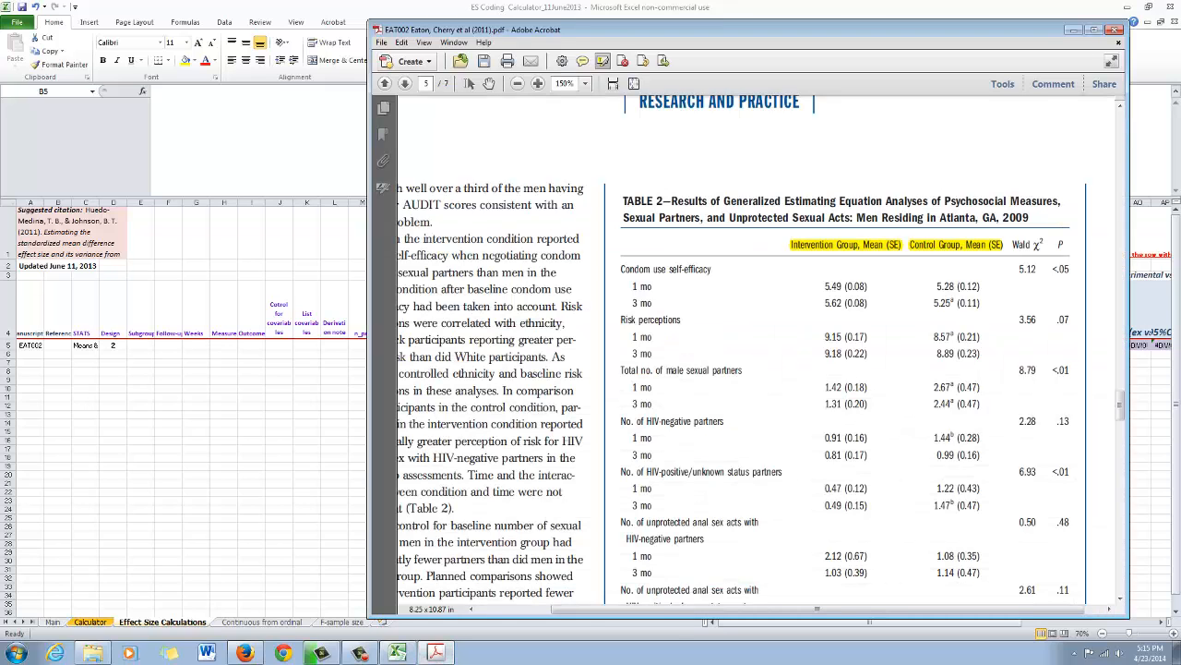
click(58, 318)
click(58, 318)
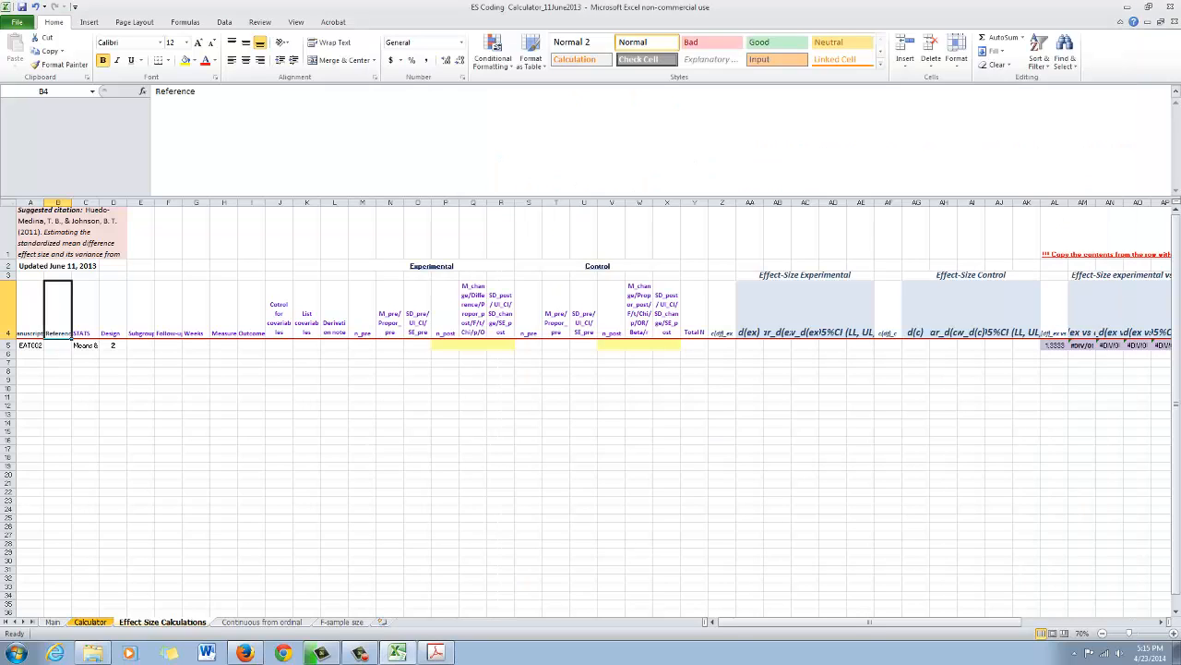
click(436, 652)
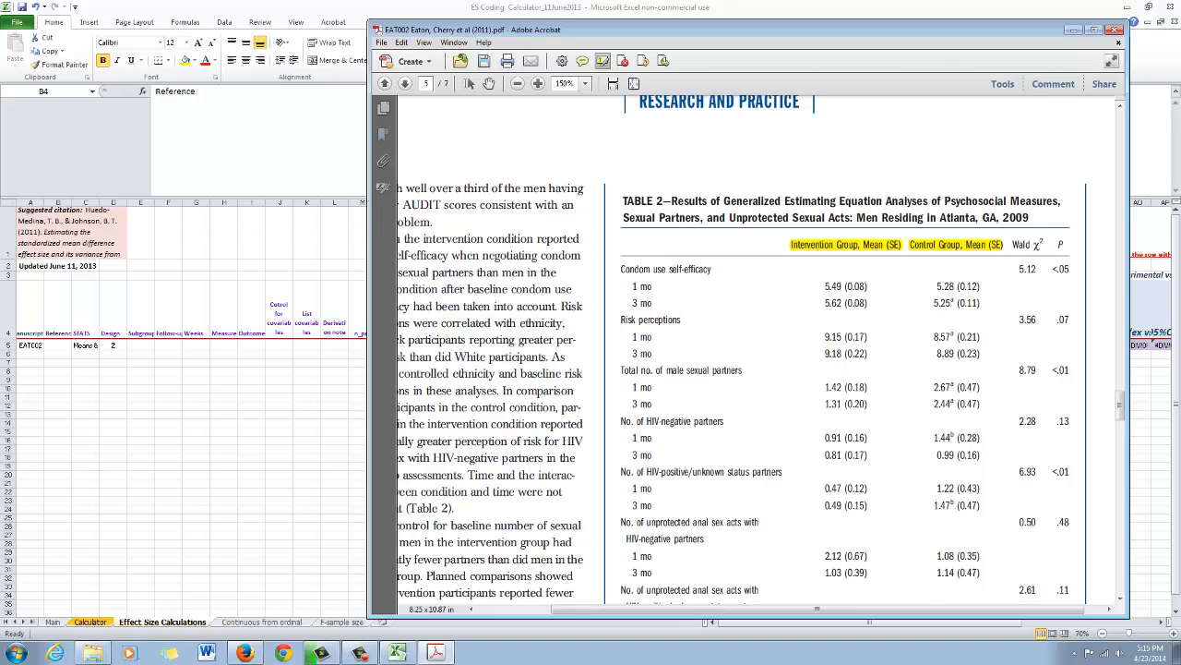
click(57, 318)
click(57, 355)
click(57, 345)
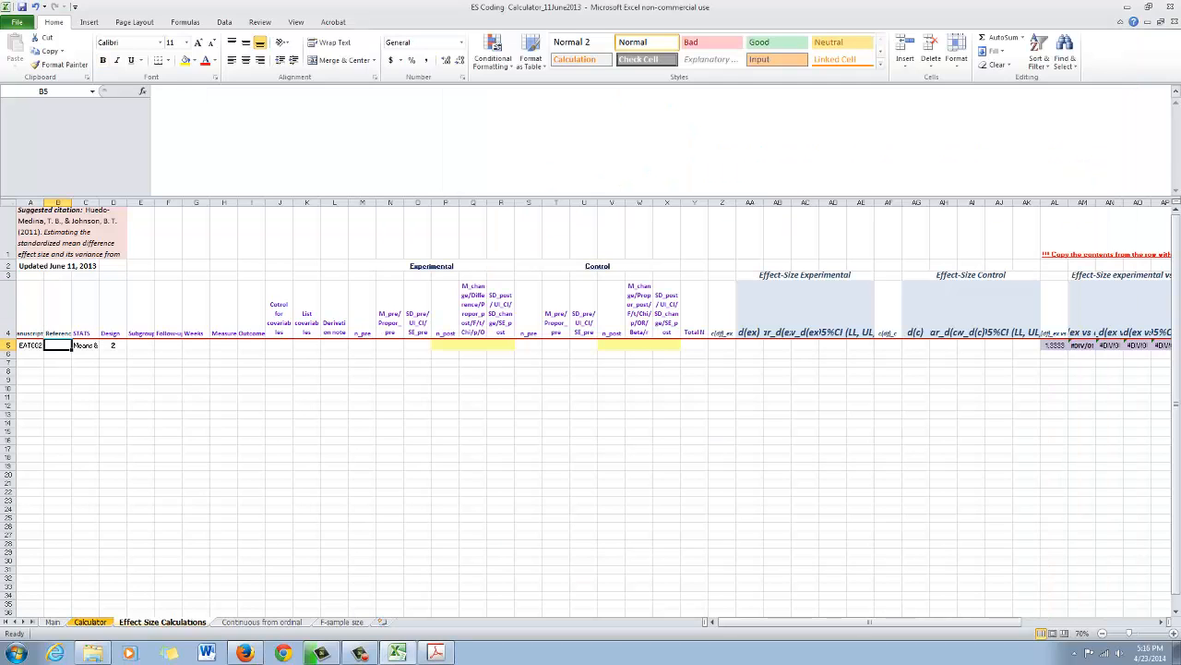
text(Eaton, C)
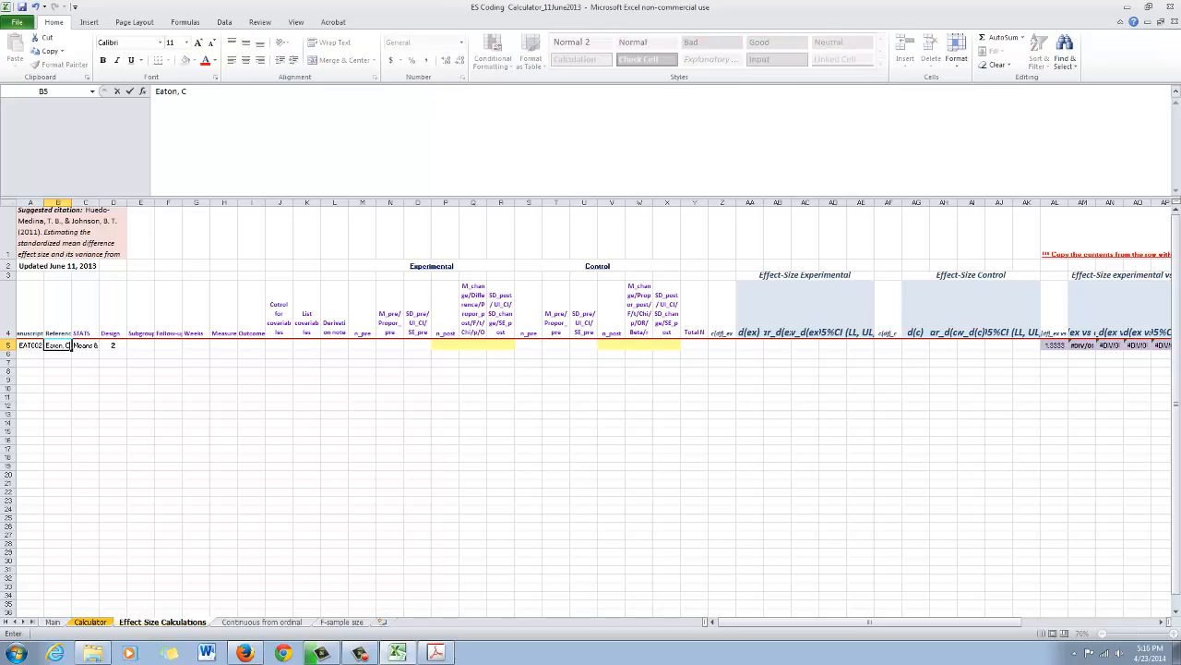
text(herry et al, 2011)
key(ctrl+Return)
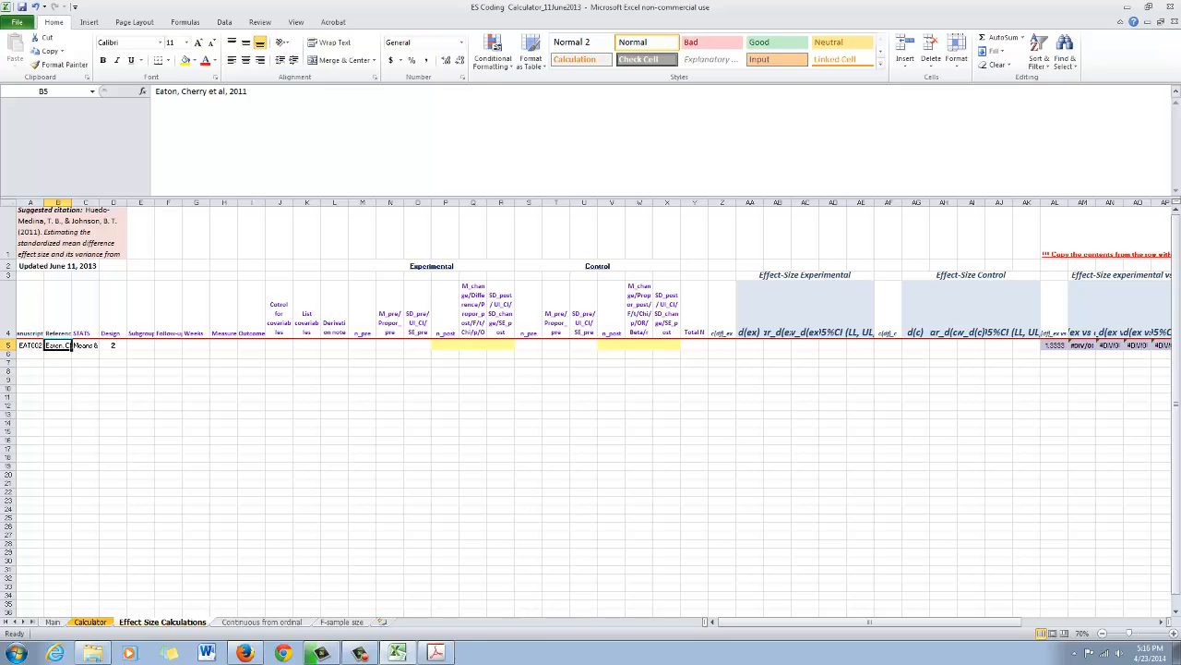
- Check the STATS and Design entries in row 5 and the article's Table 2, and enter "Intervention vs Control" as the Subgroup in E5
click(85, 318)
click(85, 345)
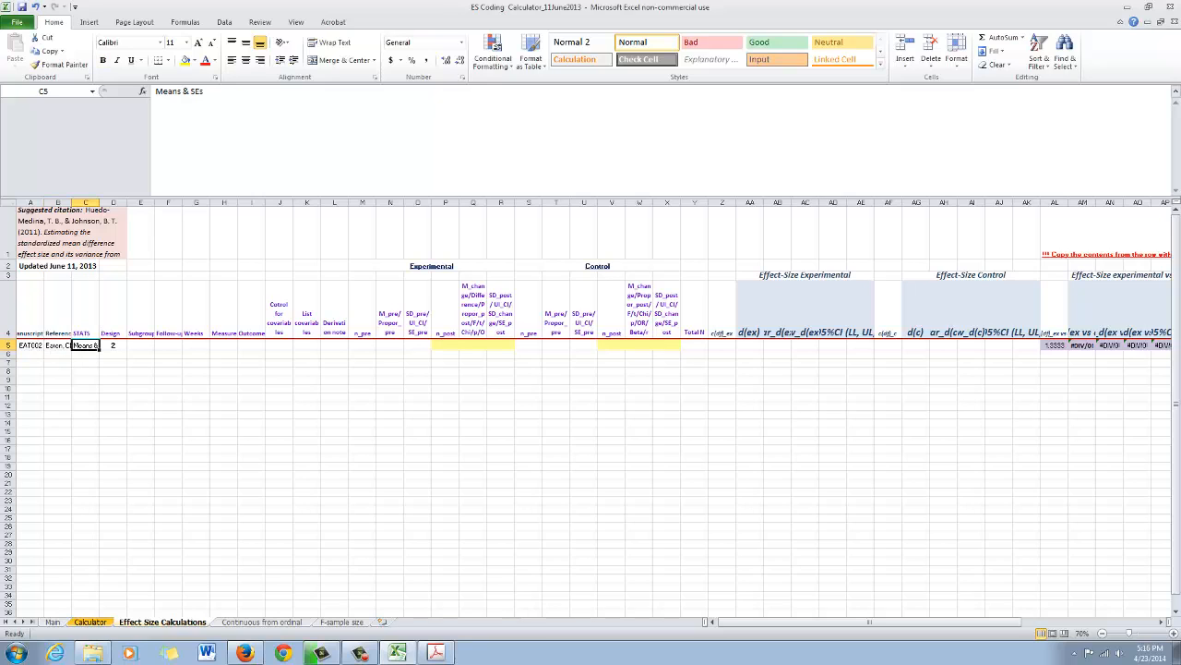
click(113, 345)
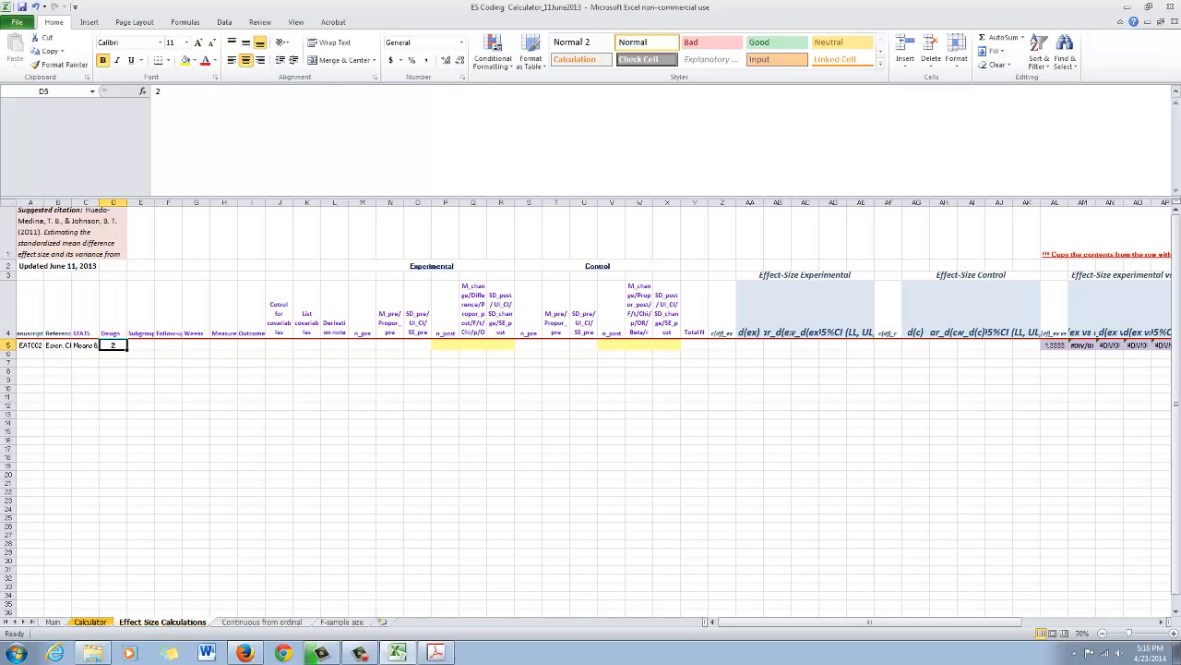
click(141, 318)
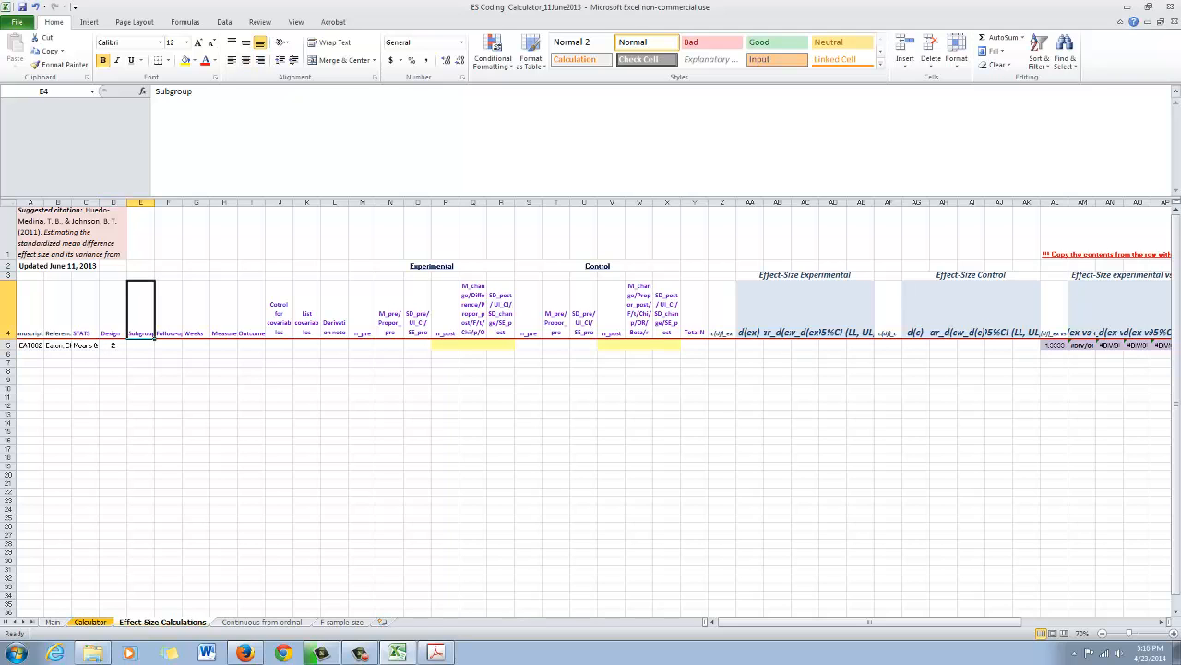
click(140, 345)
click(435, 652)
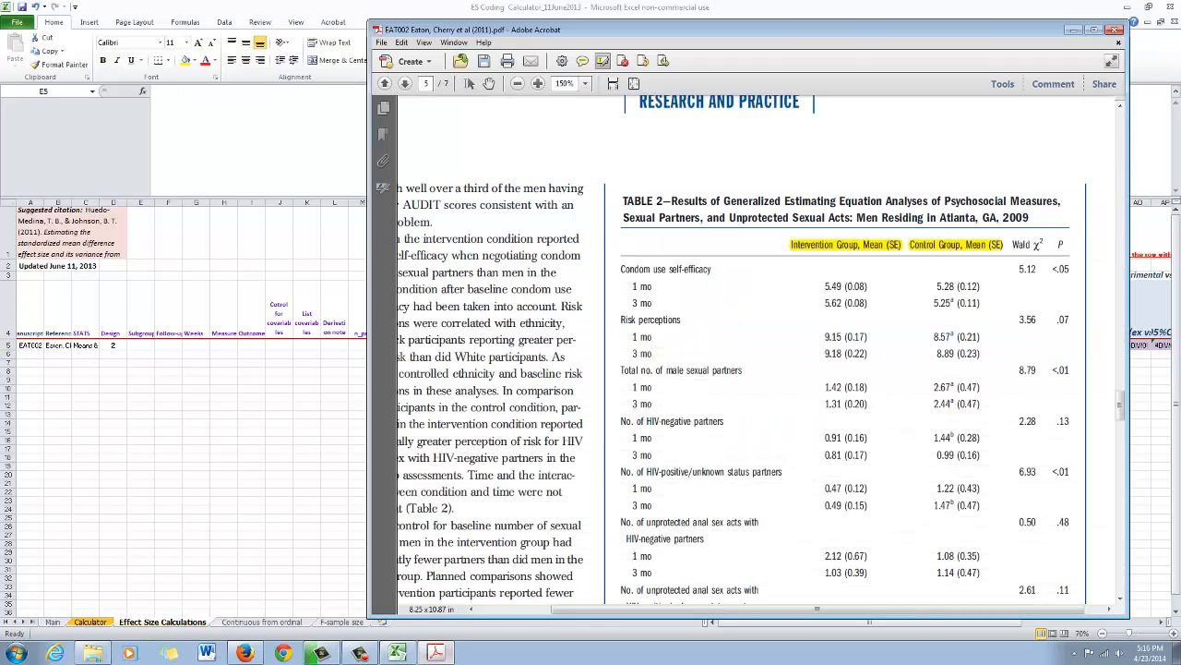
scroll(738, 369, down, 2)
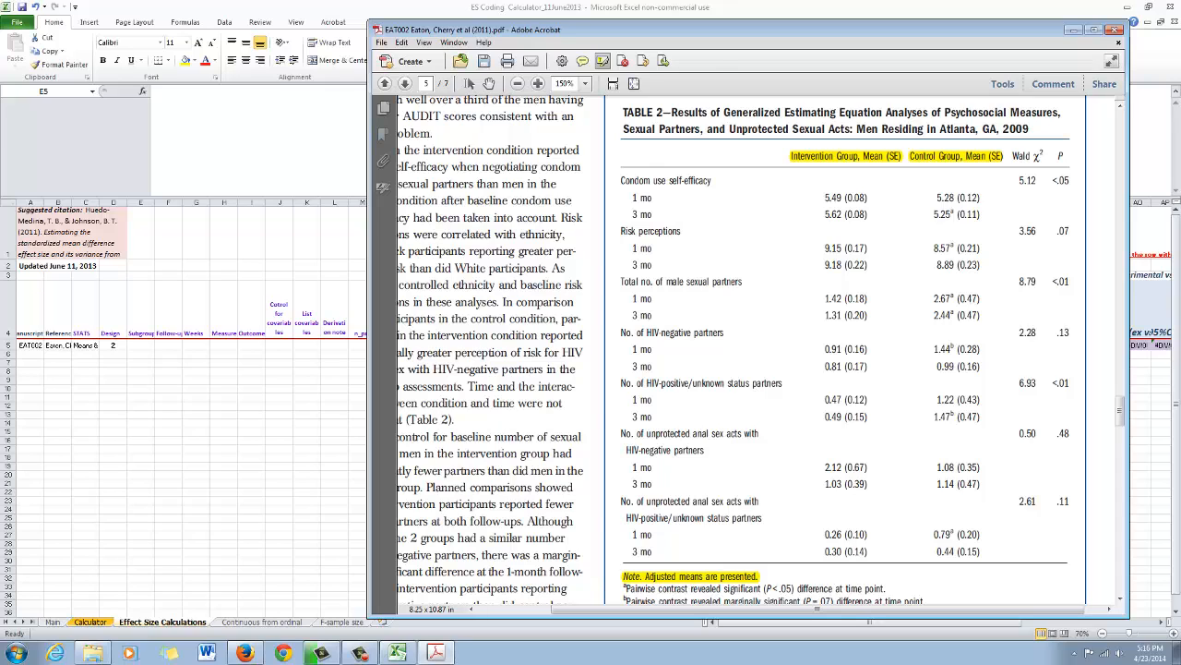
key(alt+Tab)
text(Int)
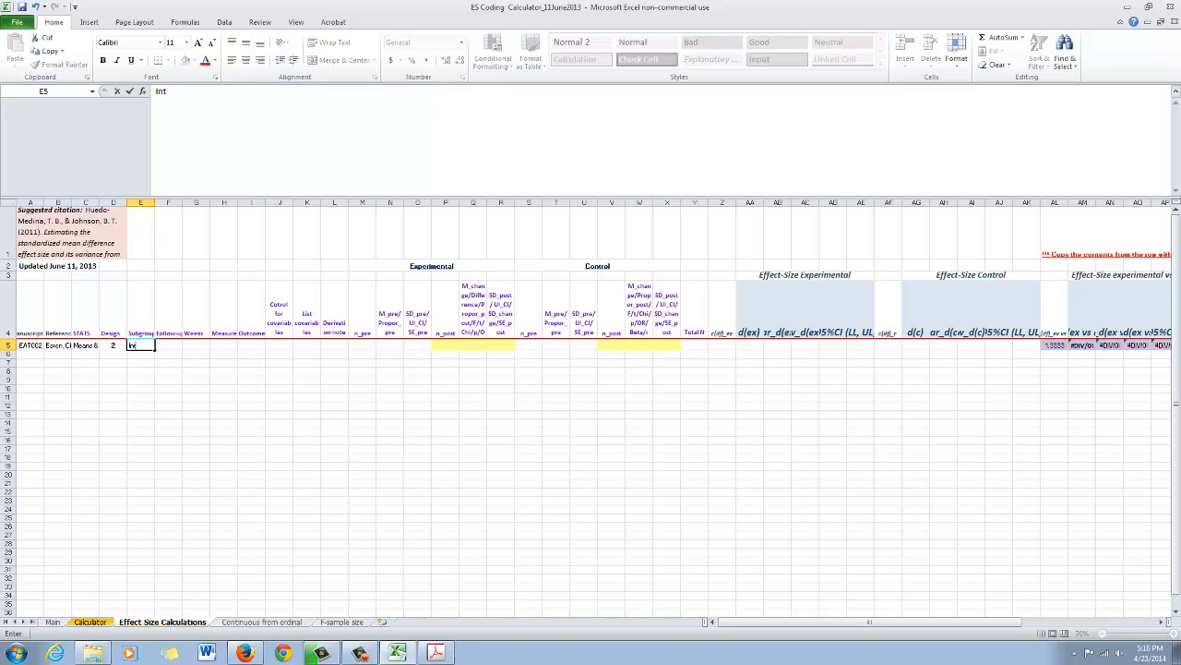
text(ervention)
text(vs Control)
click(154, 345)
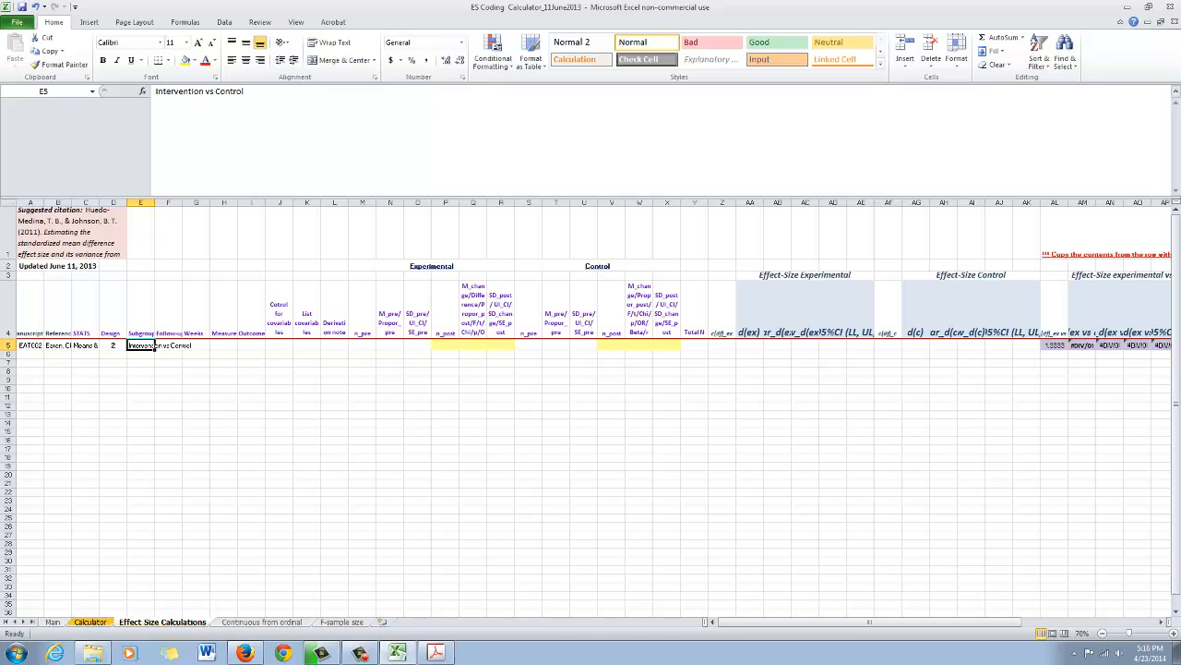
- Check the follow-up time points in the article's Table 2 and enter 1 as the Follow-up in cell F5
click(435, 652)
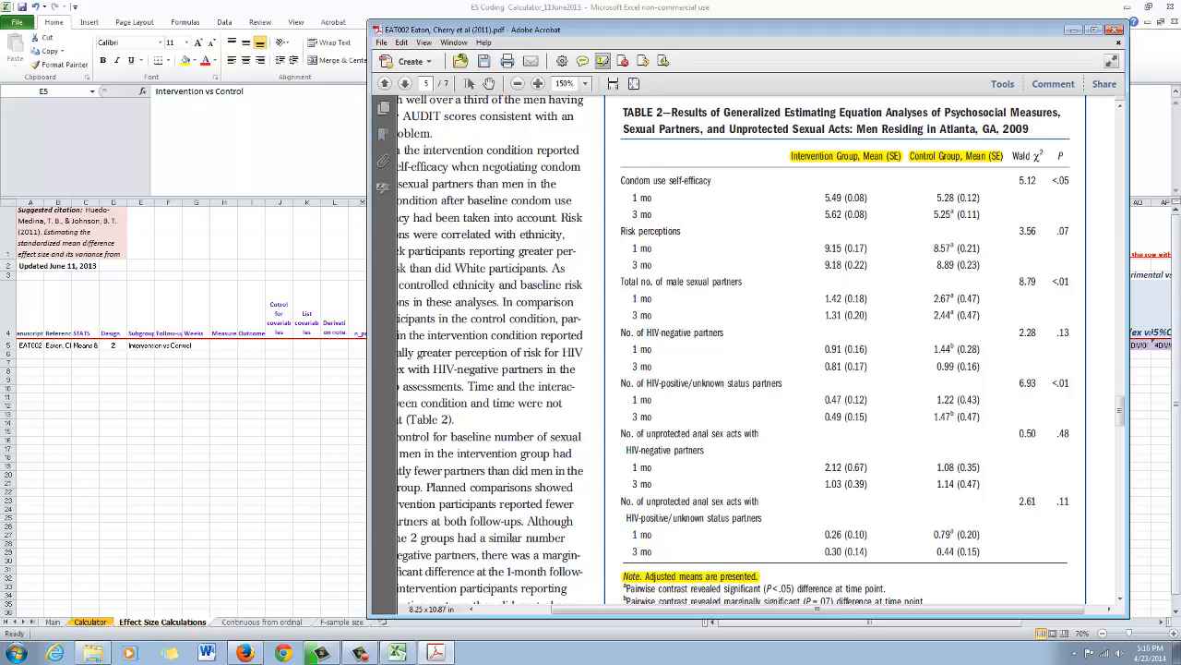
click(155, 345)
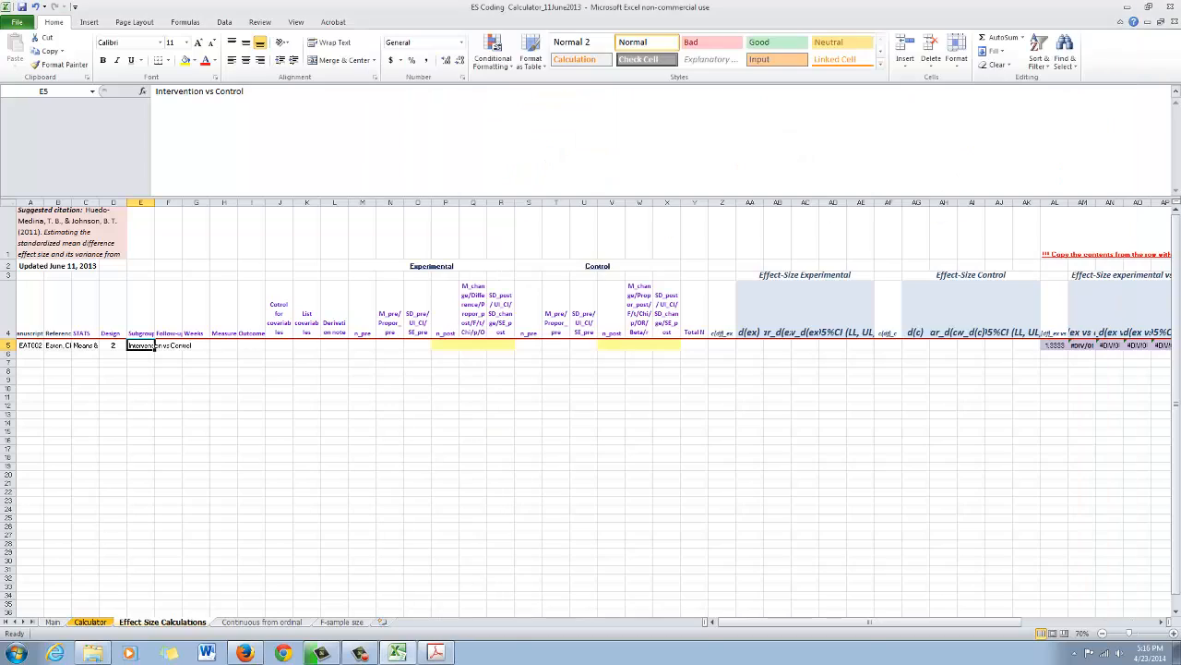
click(168, 309)
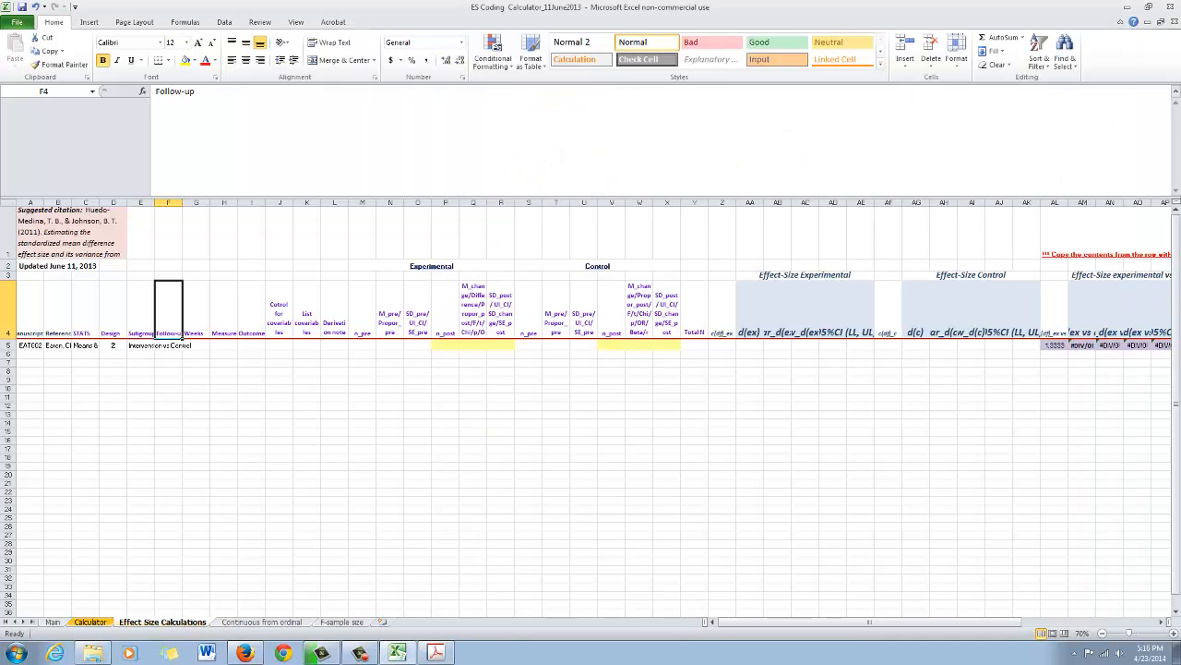
click(168, 345)
click(168, 310)
mouse_move(435, 652)
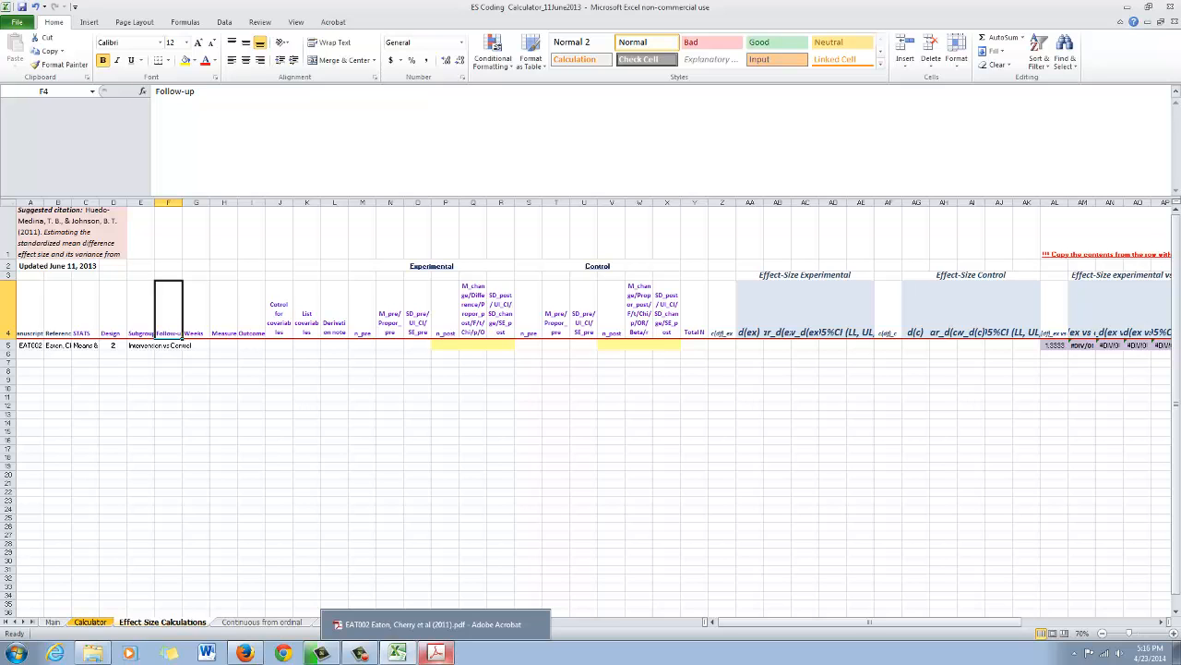
click(436, 653)
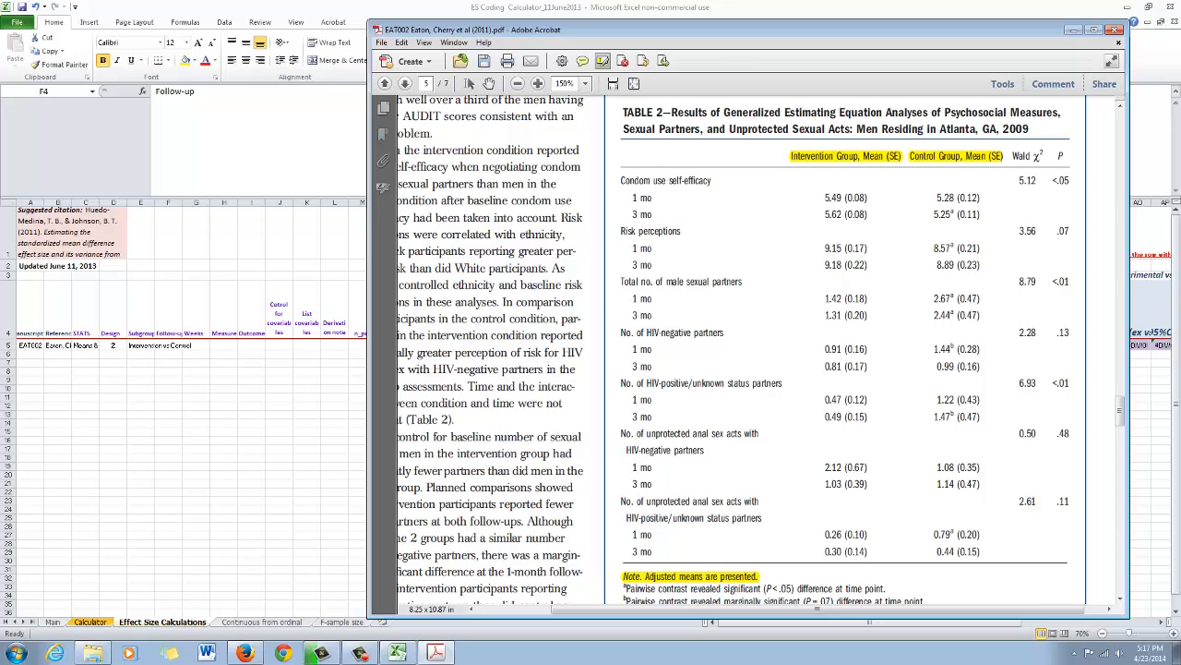
key(alt+Tab)
key(Down)
text(1)
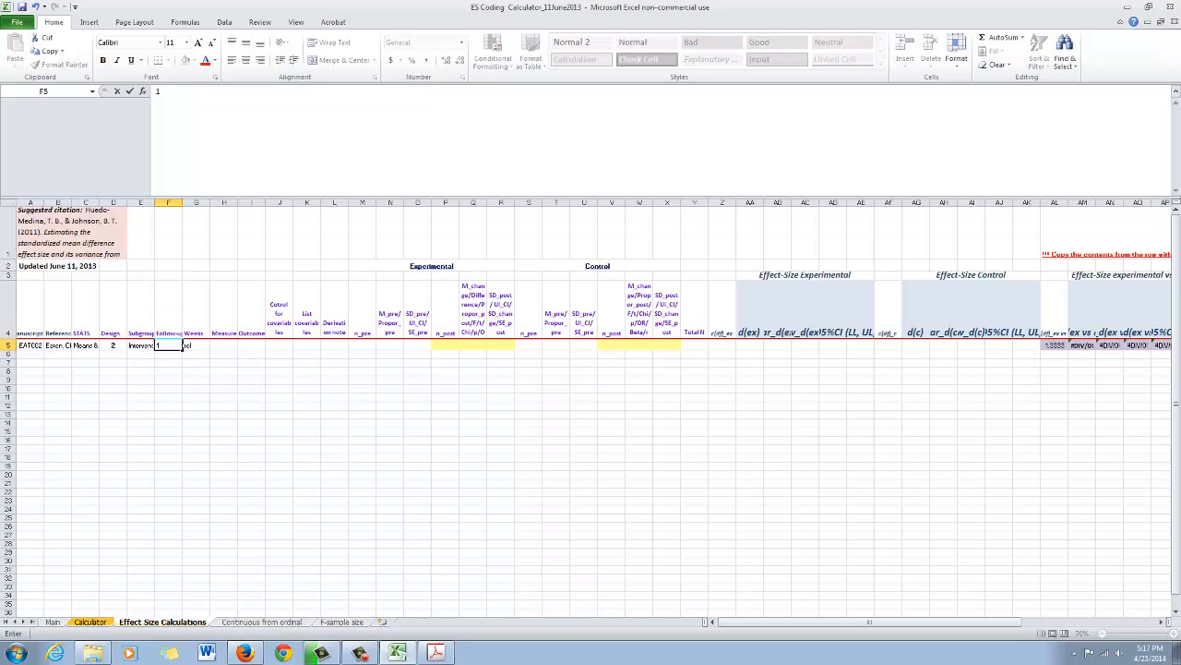
key(Tab)
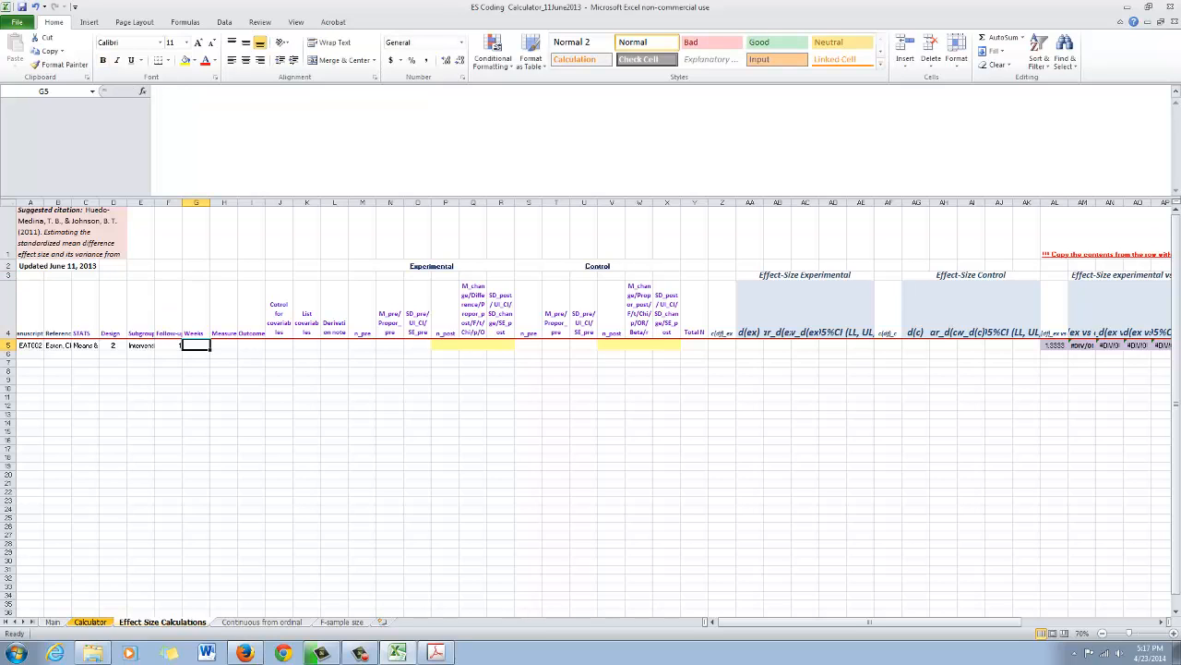
- Enter "4-Week FUP" in the Weeks cell G5 and reselect that cell
text(4-Week FUP)
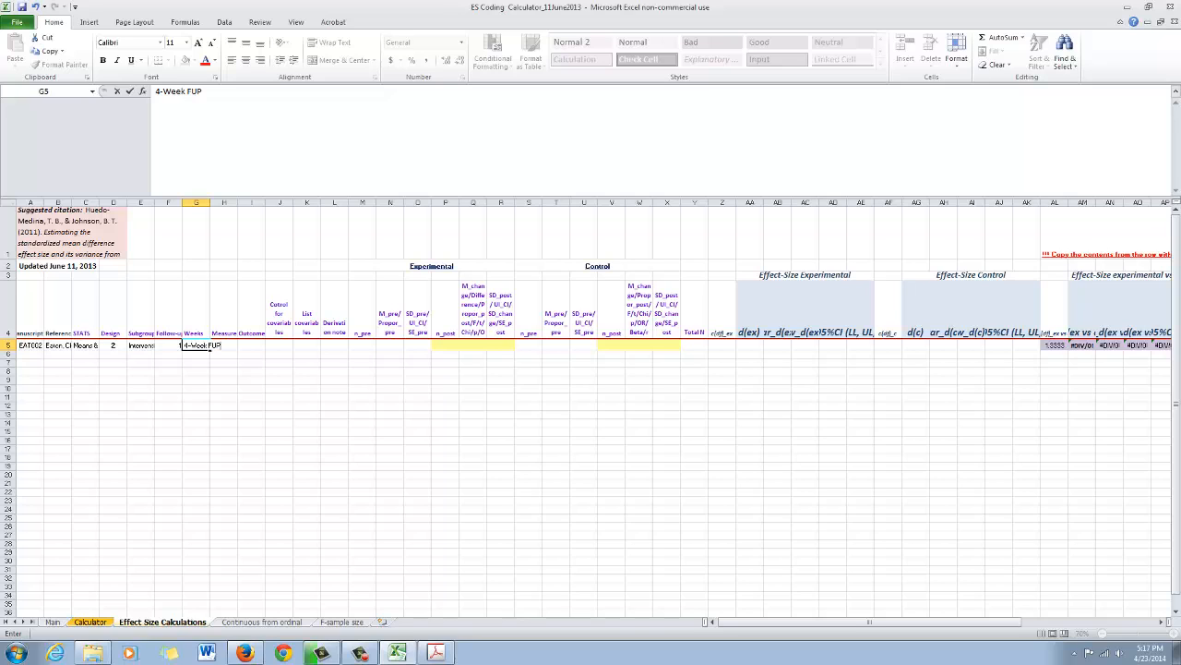
key(Return)
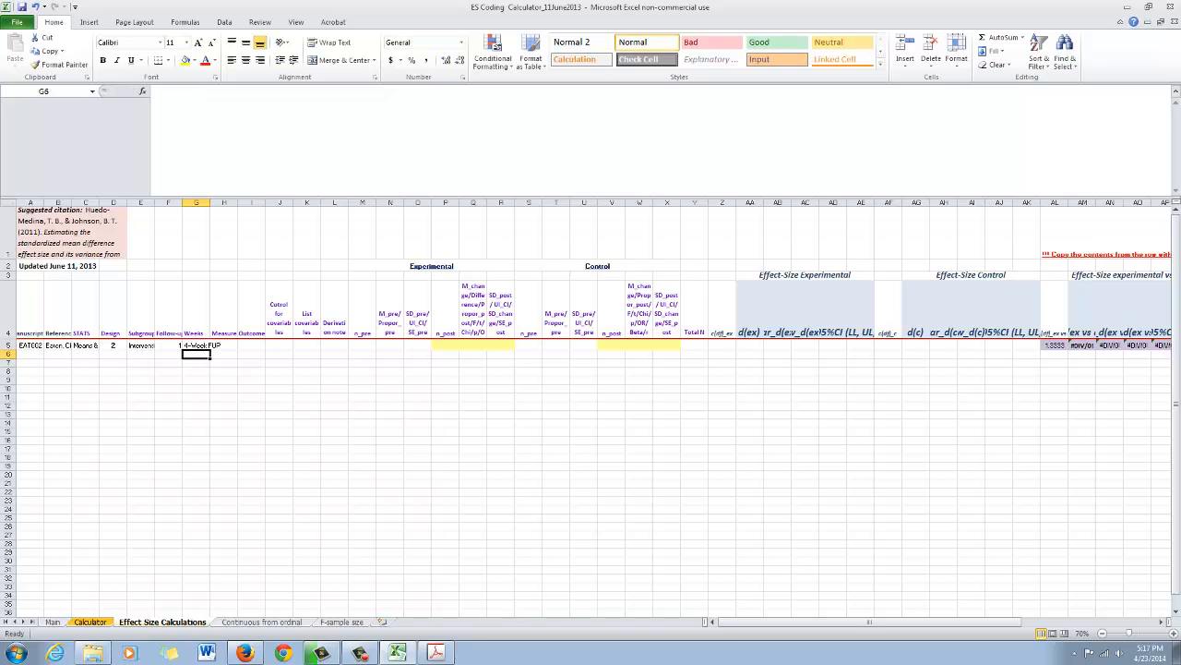
click(196, 203)
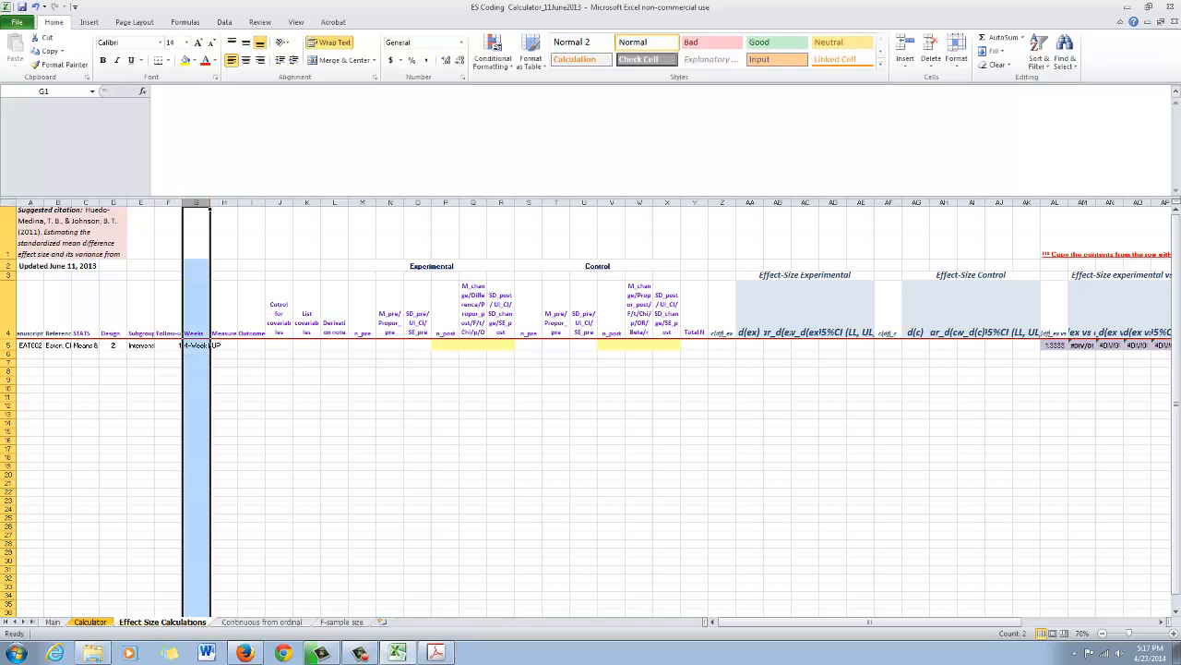
click(210, 344)
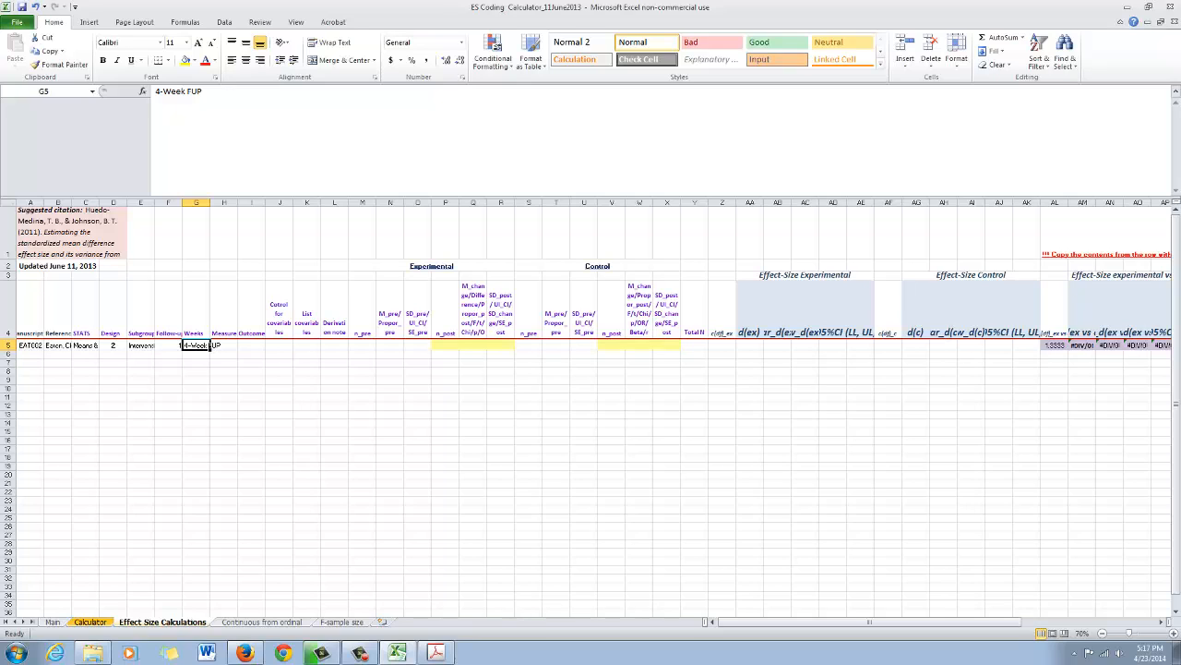
- Check the first measure in the article's Table 2 and enter "Condom use self-efficacy" as the Measure in cell H5
click(224, 314)
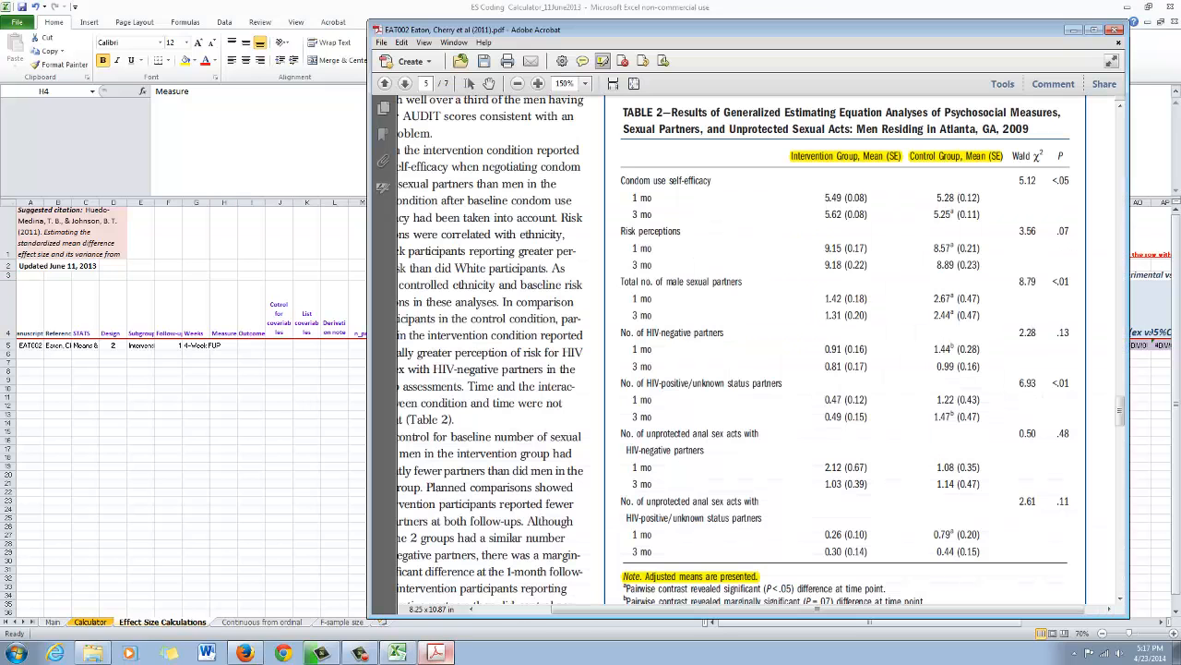
click(437, 652)
key(alt+Tab)
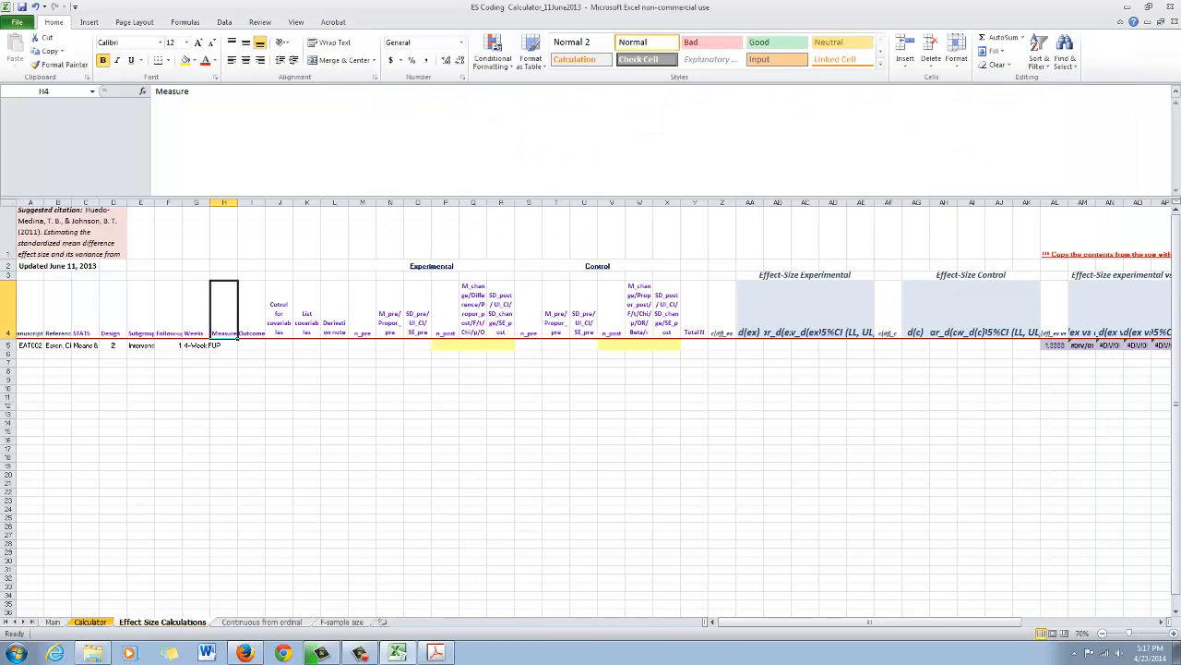
click(225, 345)
text(Con)
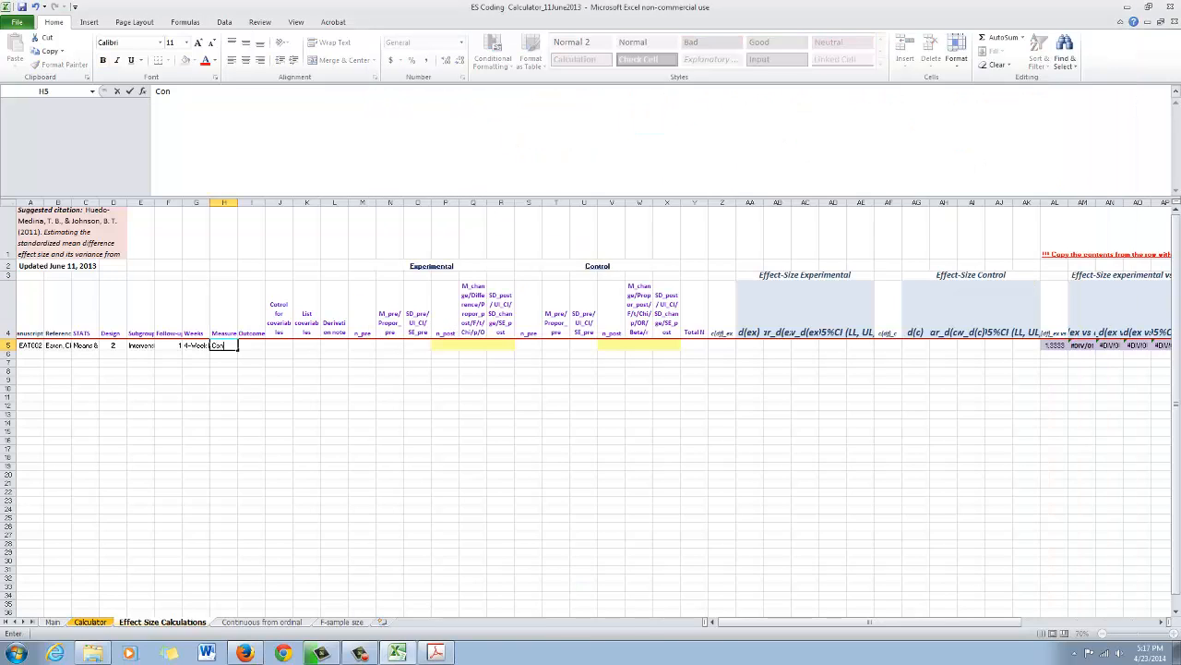
text(dom use self-efficacy)
key(Return)
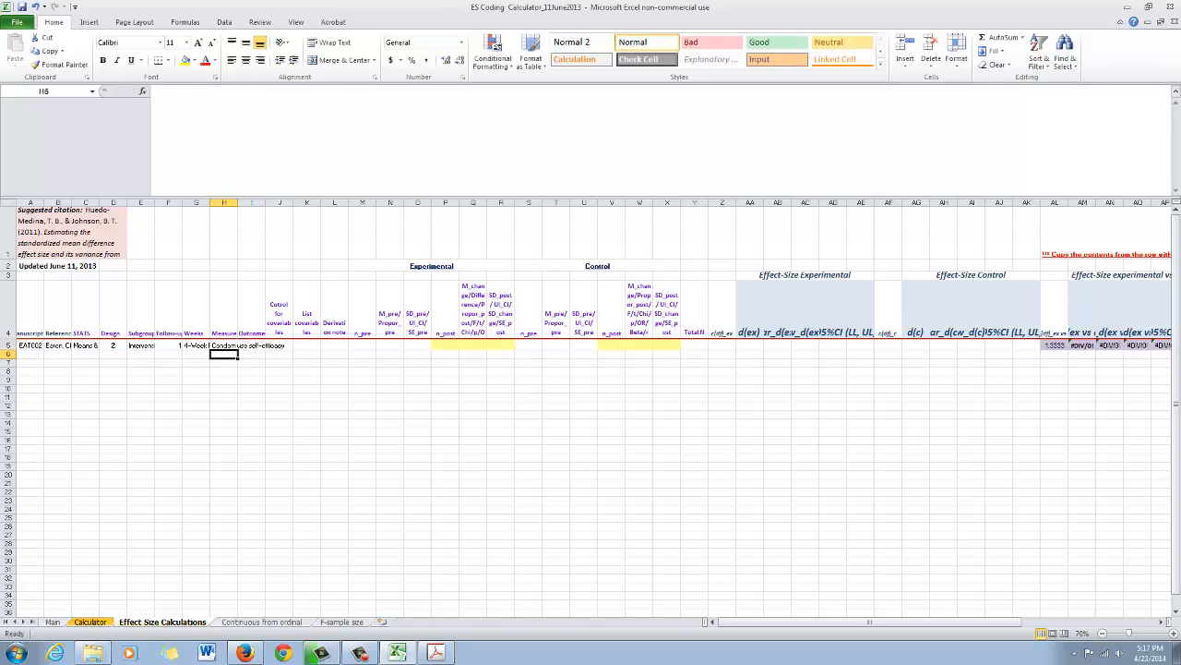
- Review the Outcome column and the headers of the two covariable columns, J and K
key(Up)
key(Right)
key(Up)
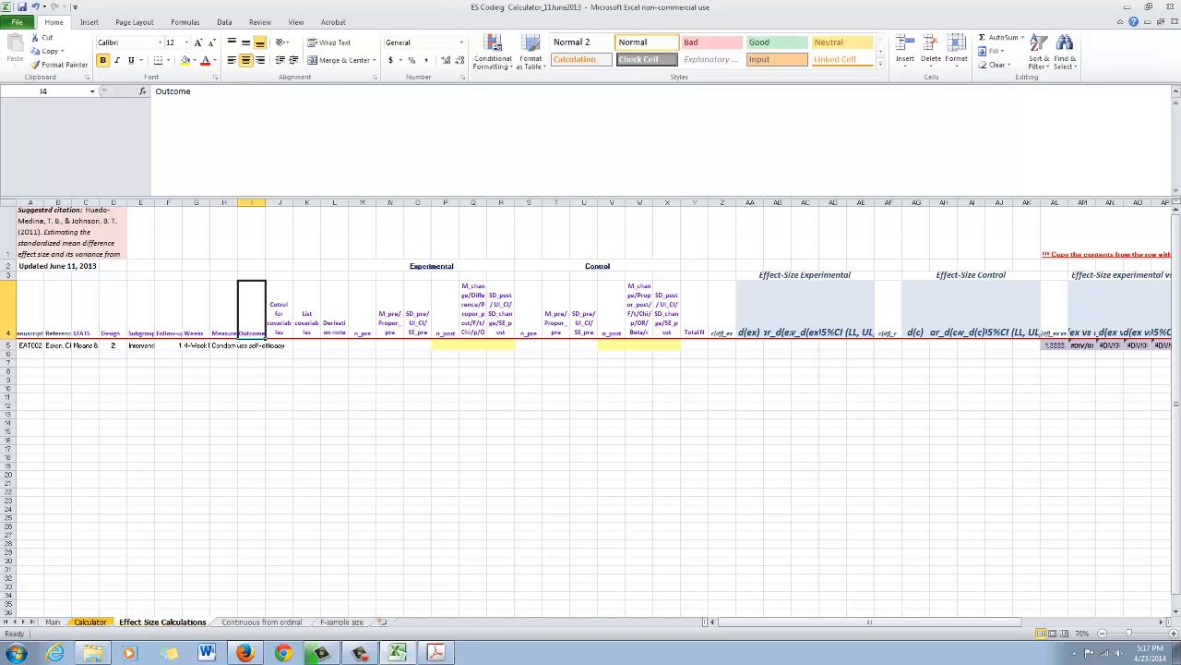
key(Down)
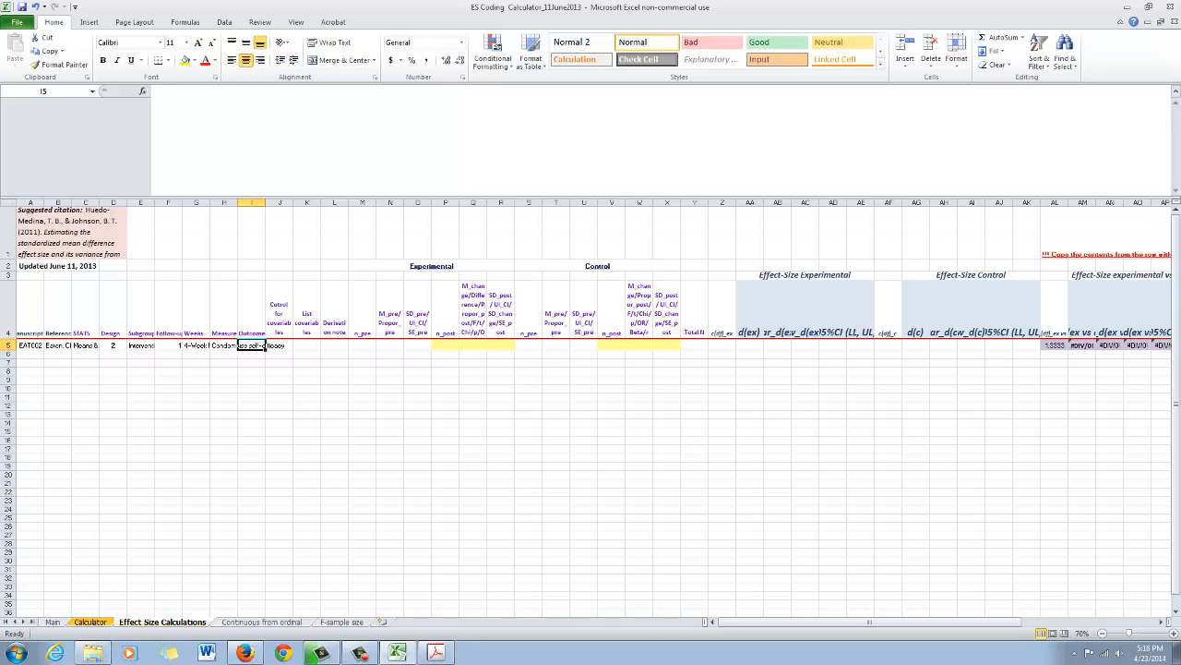
click(279, 345)
click(307, 314)
drag(279, 314, 307, 314)
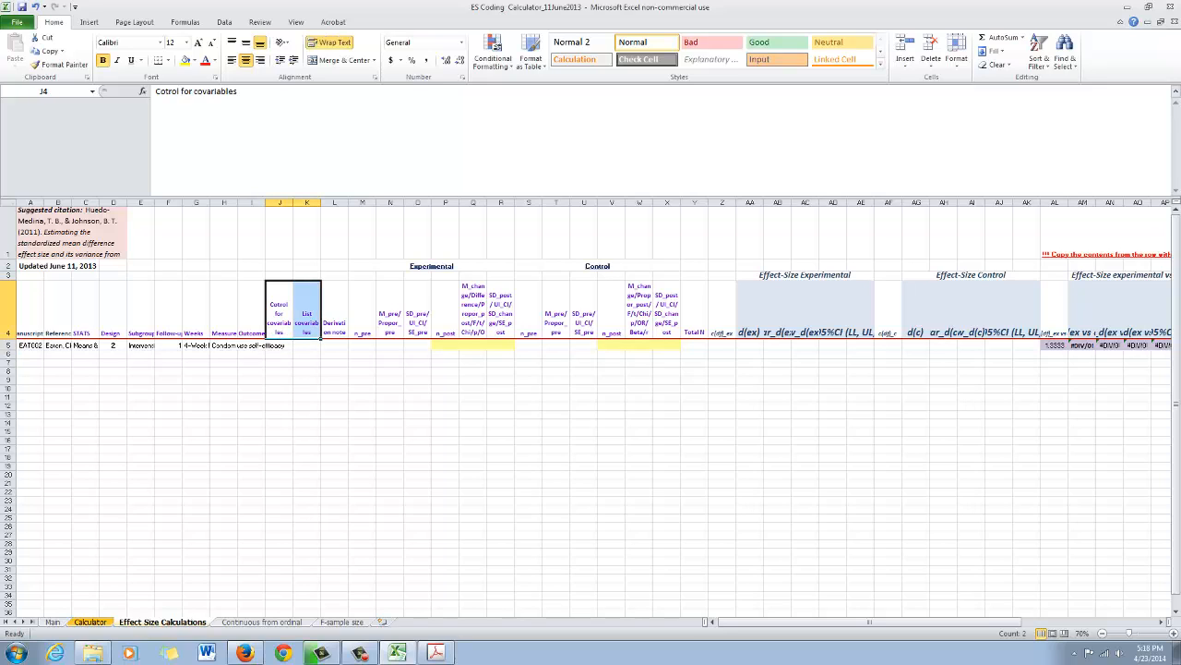
- Consult the article's Table 2 note and covariate statement, and enter "Yes" for covariable control in cell J5
mouse_move(443, 651)
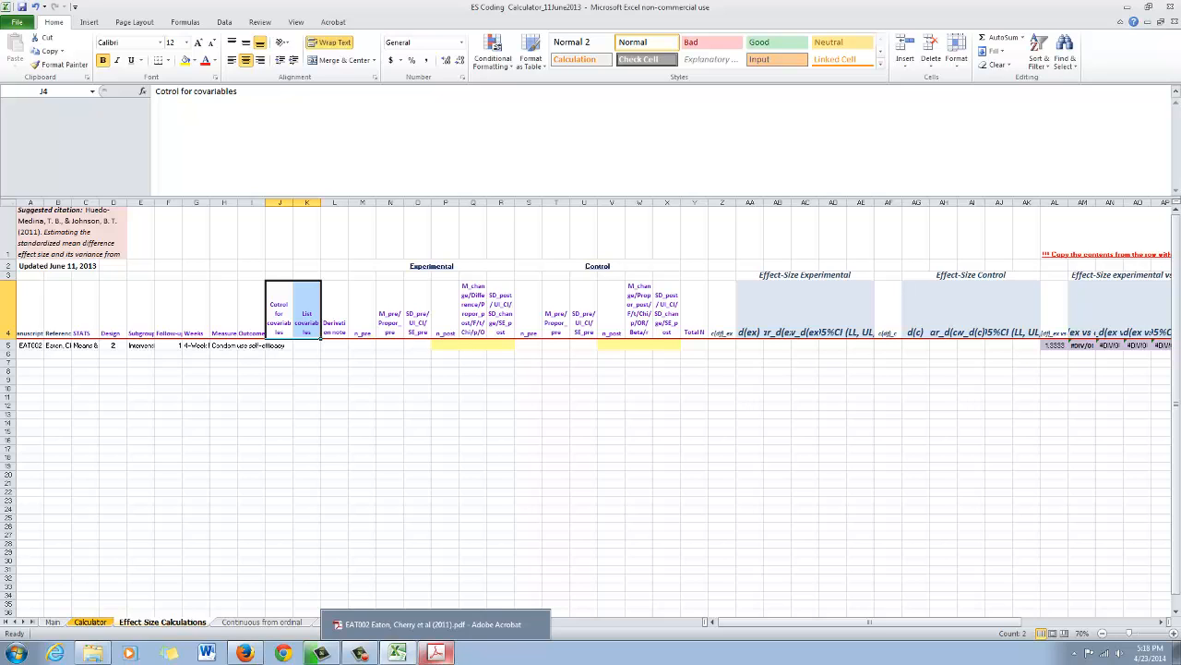
click(436, 652)
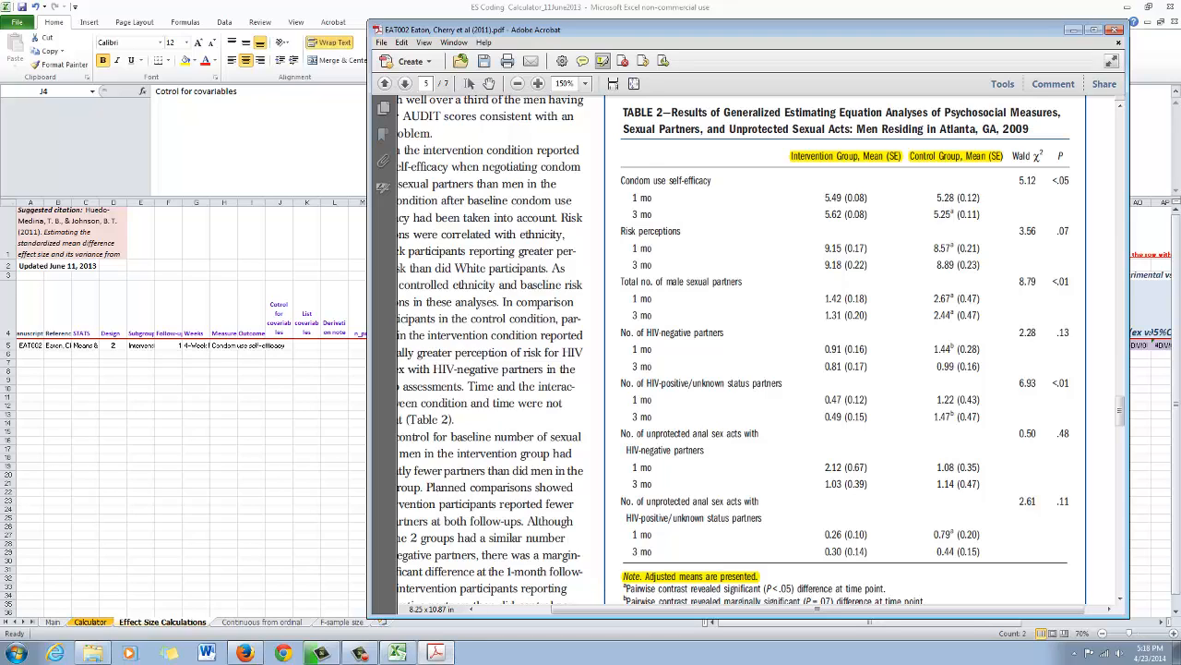
scroll(733, 348, down, 1)
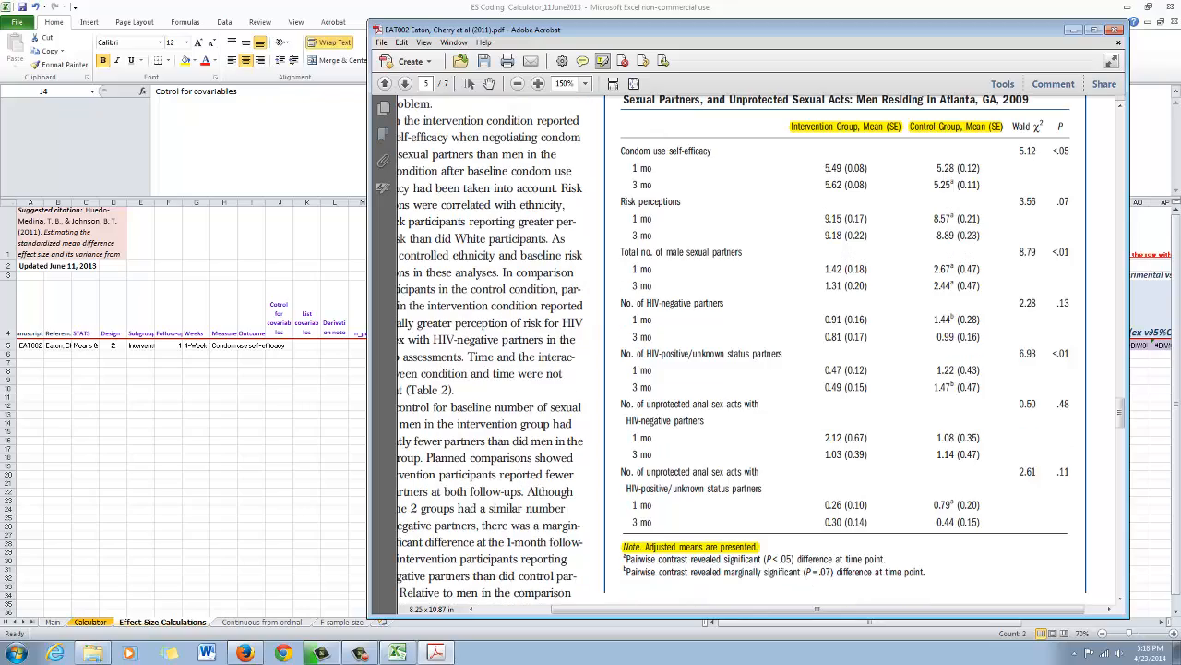
scroll(733, 347, up, 20)
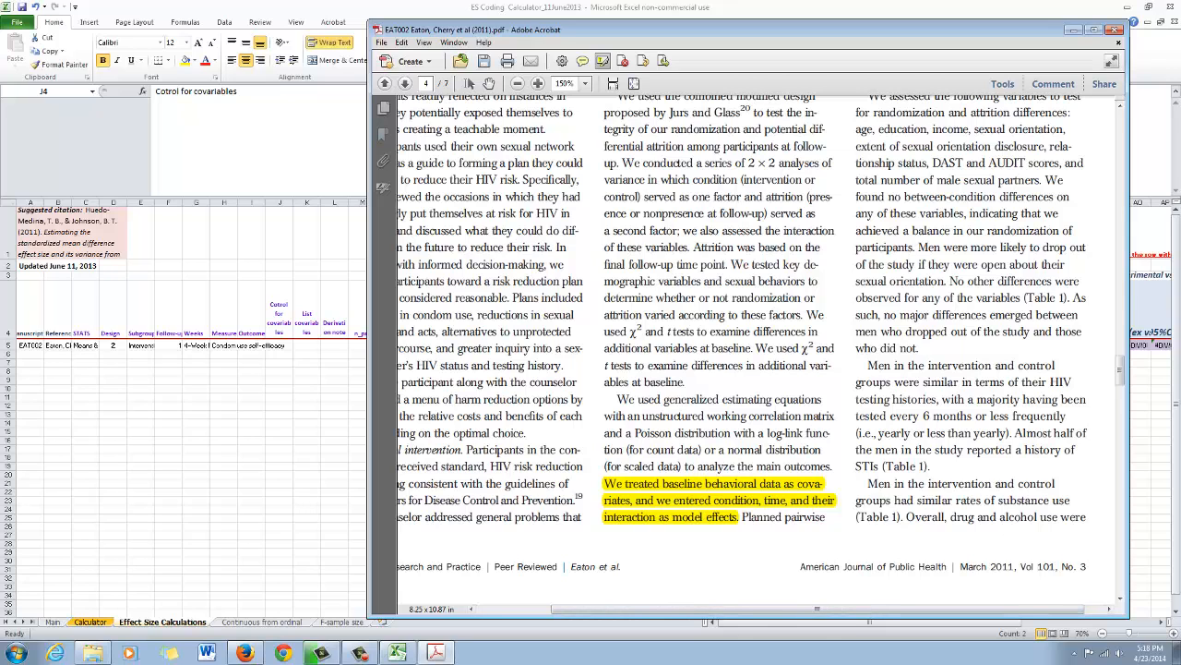
scroll(733, 348, down, 20)
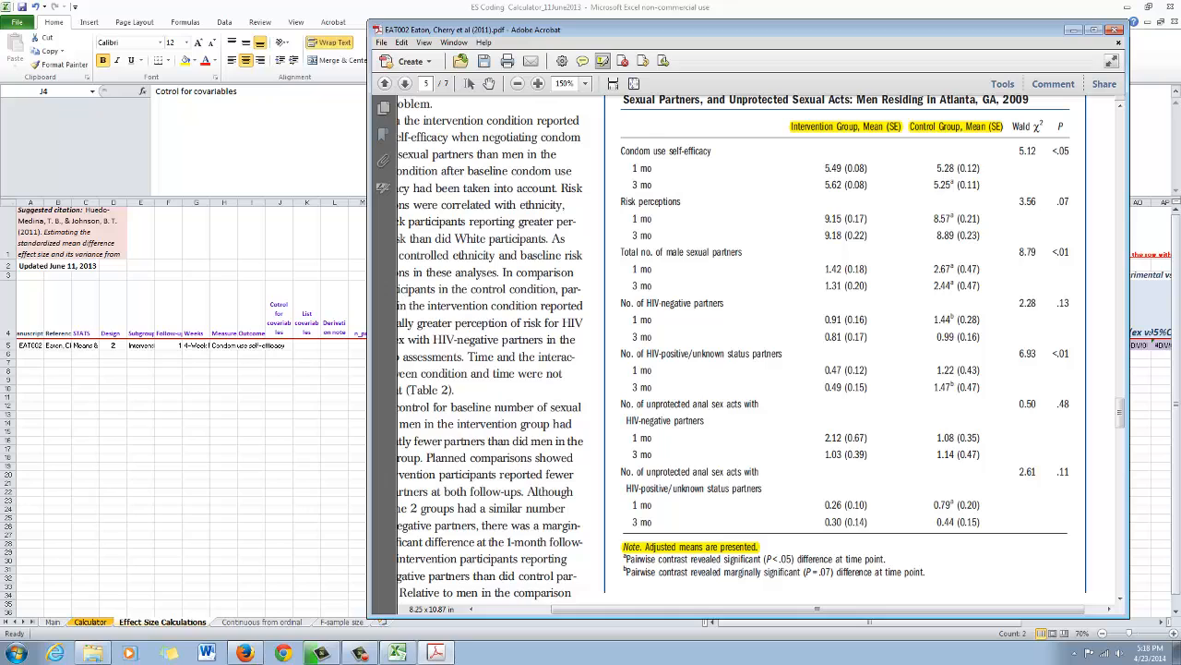
click(280, 202)
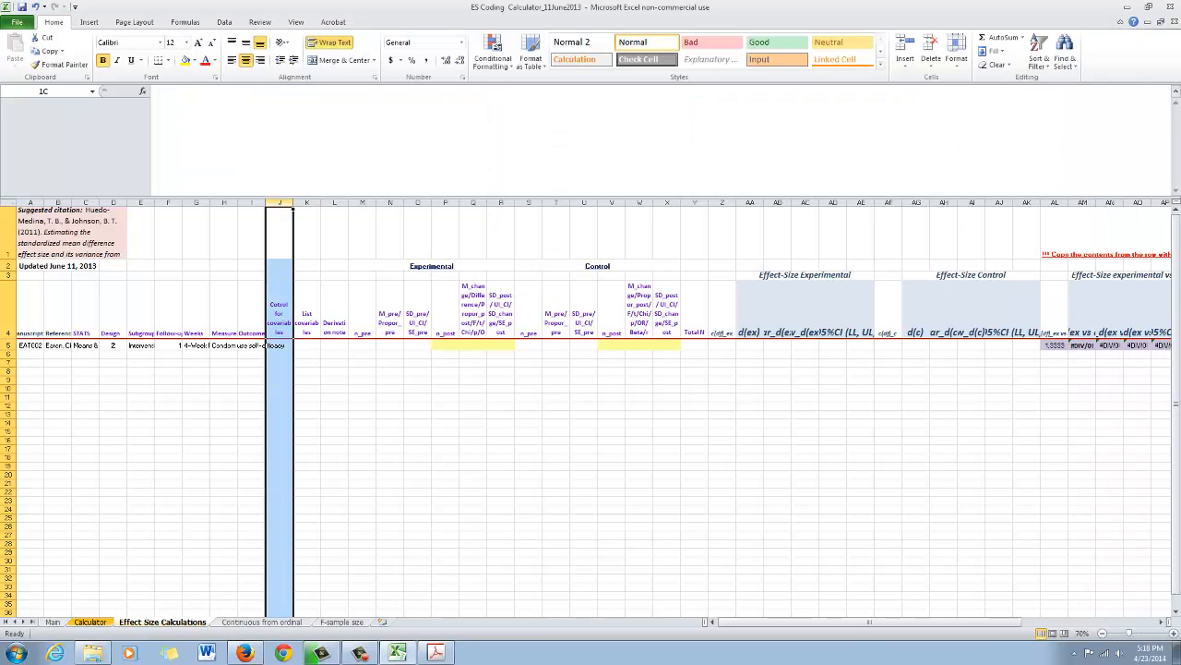
click(280, 310)
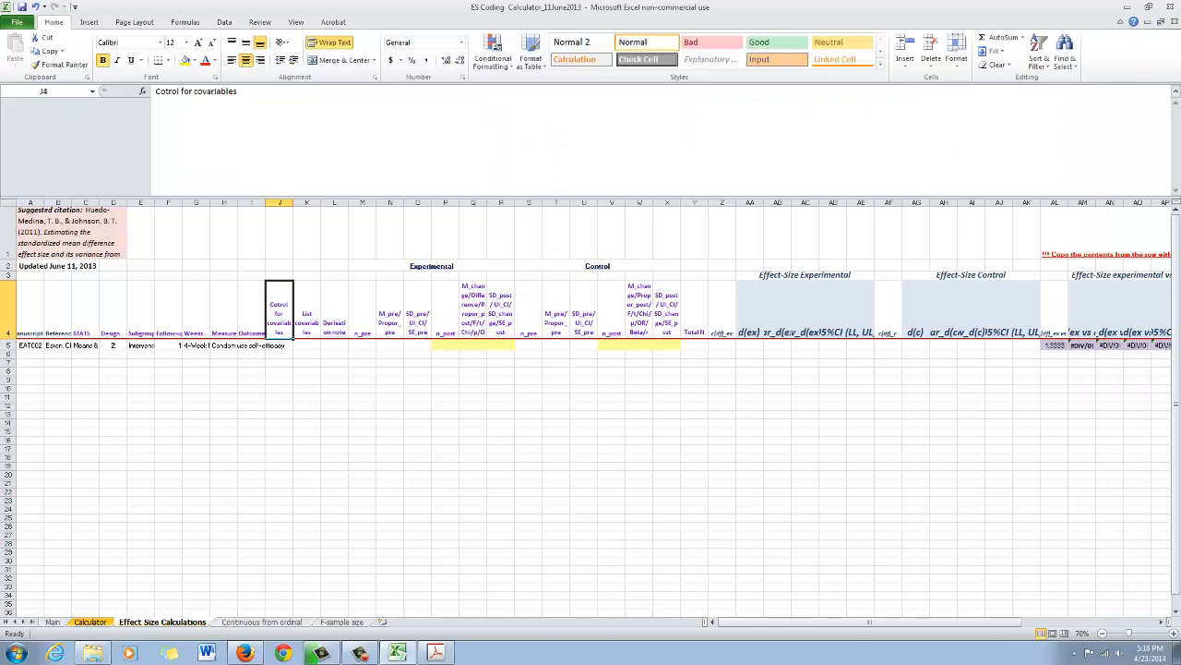
click(280, 345)
text(Yes)
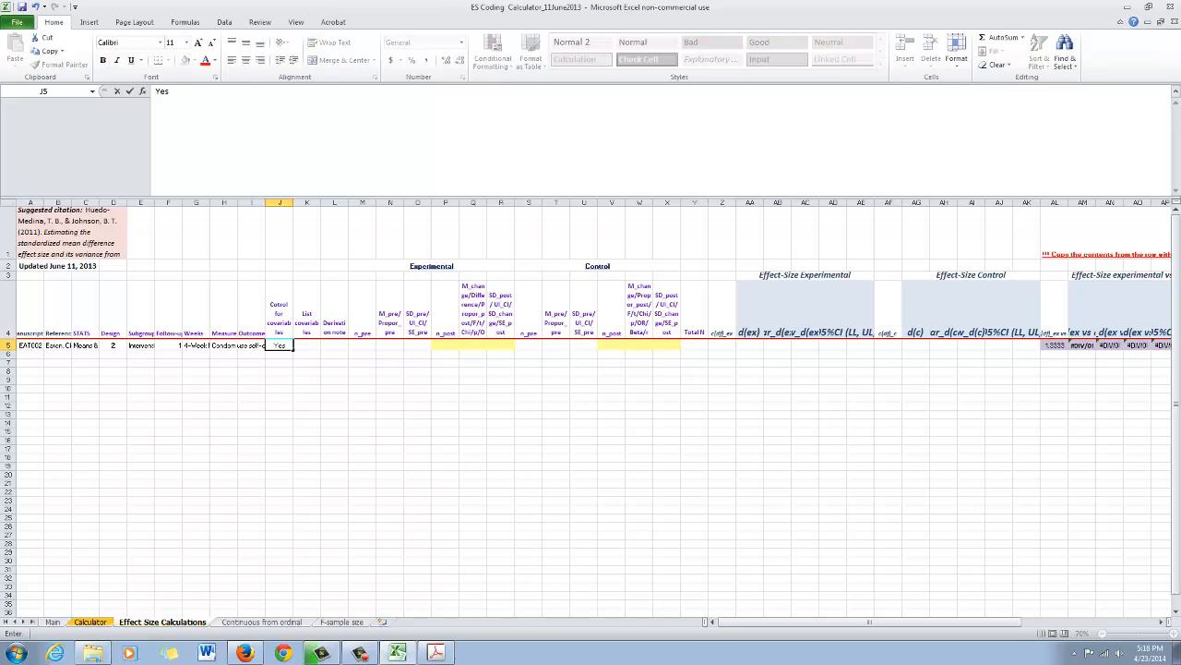
key(Tab)
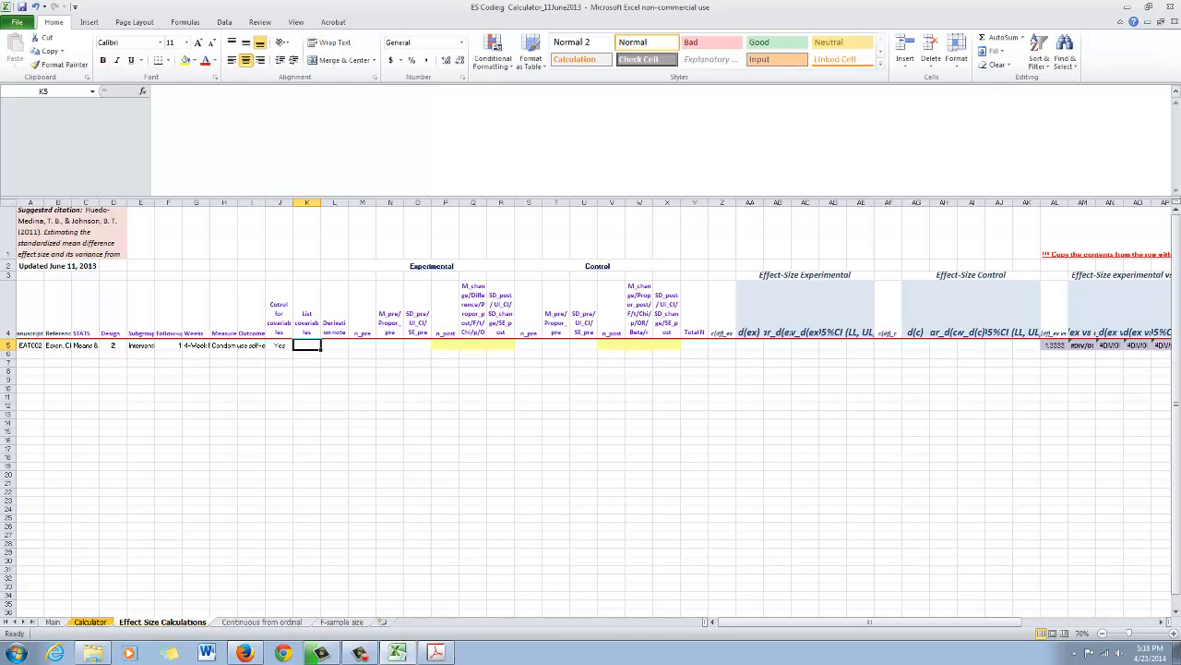
- Enter "Baseline" in row 5 of the List covariables column
click(308, 202)
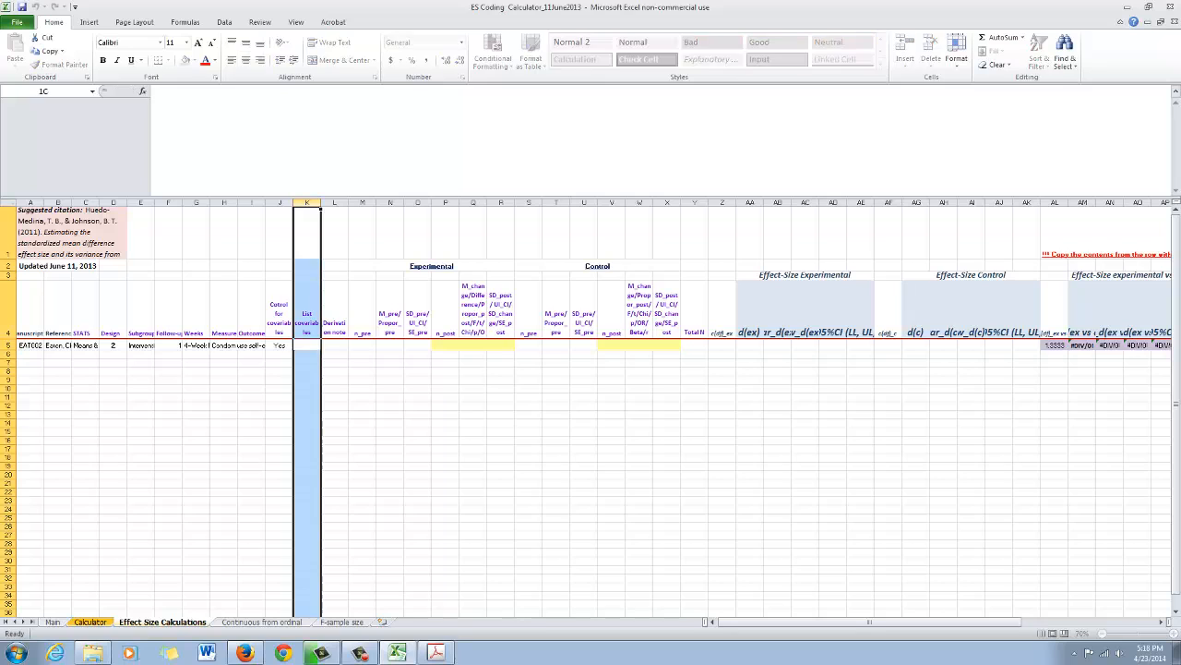
click(307, 311)
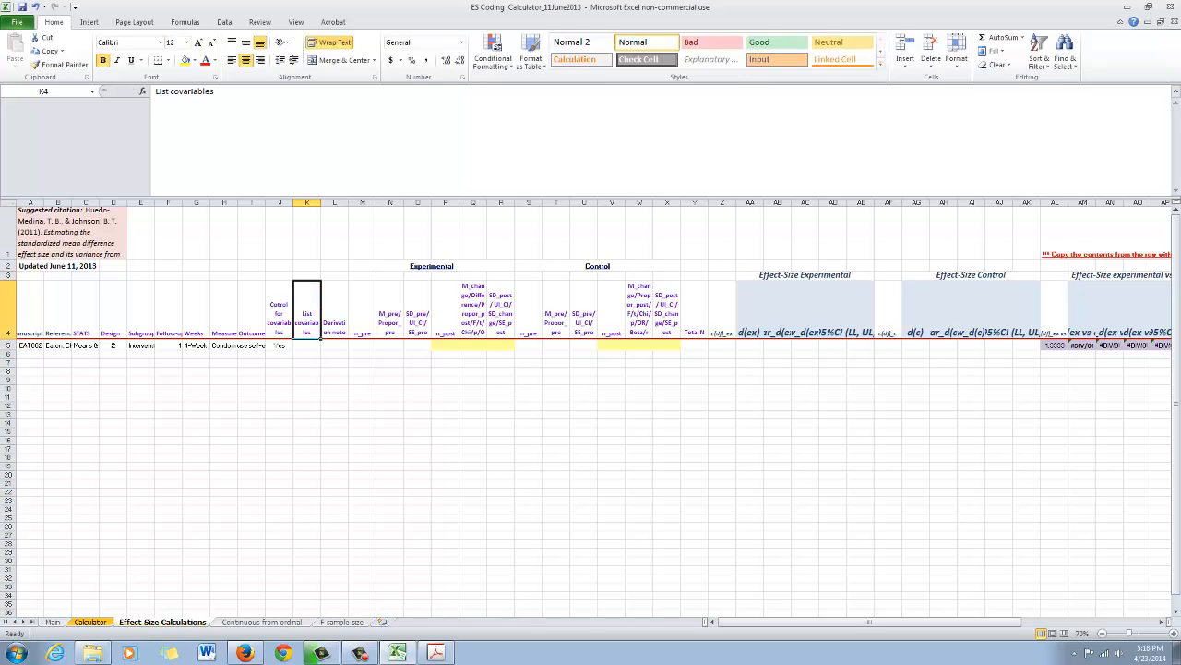
click(308, 345)
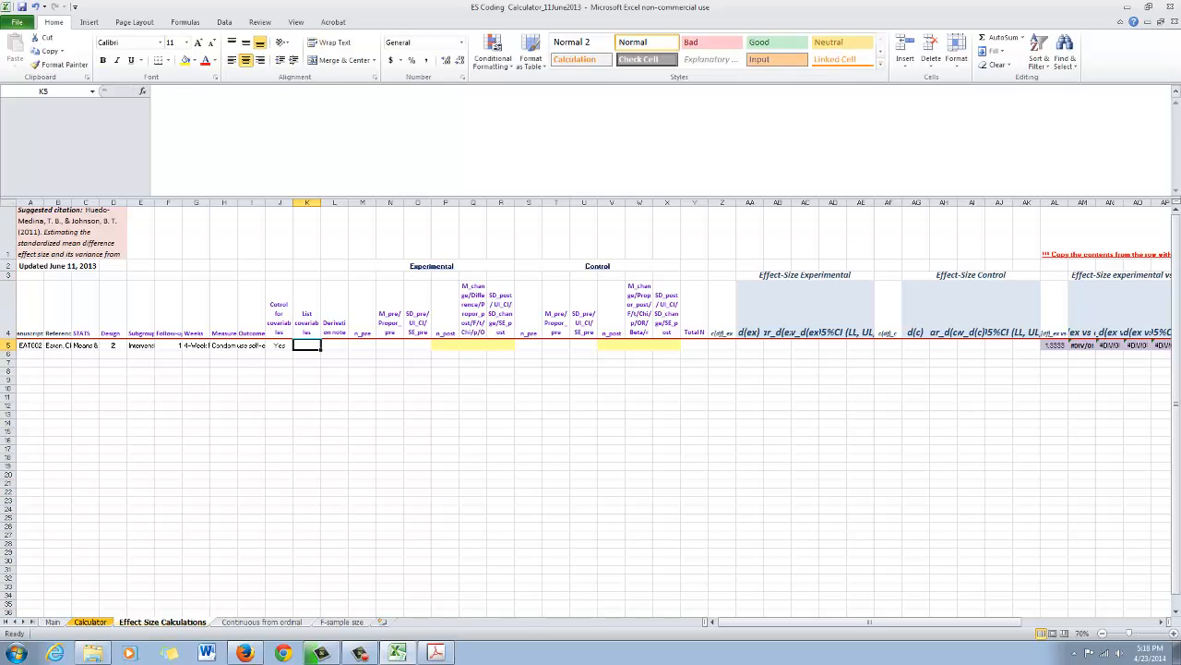
text(Baseline)
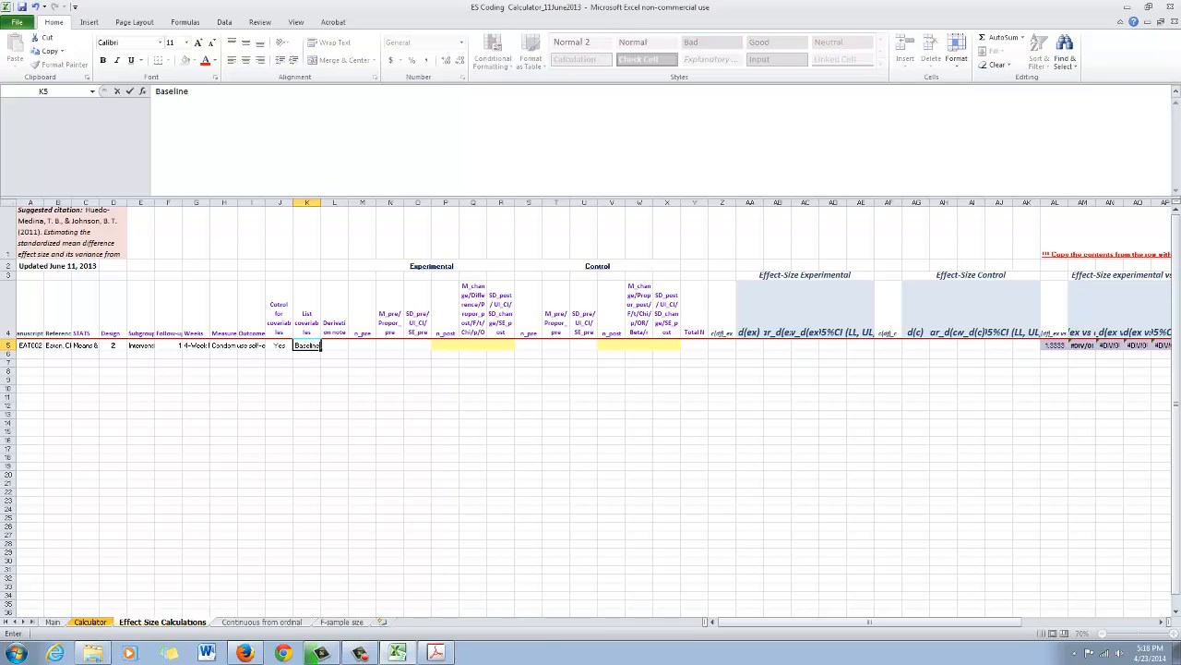
key(Return)
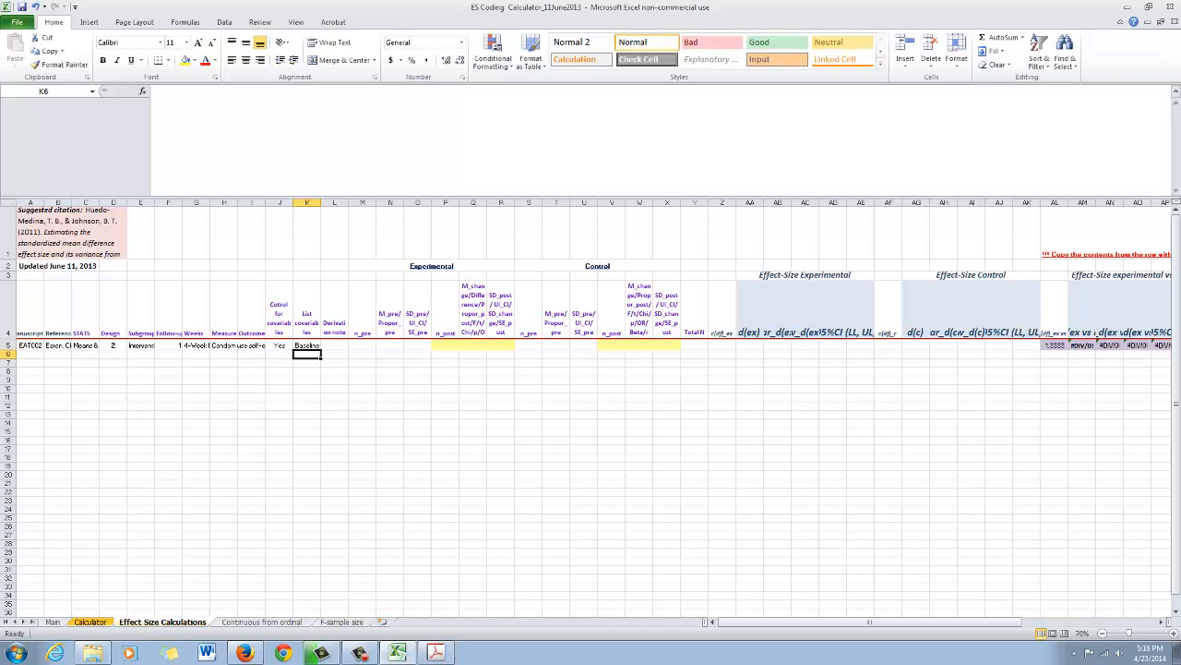
- Look up the printed page number of the article page that contains Table 2
click(436, 653)
scroll(755, 350, up, 4)
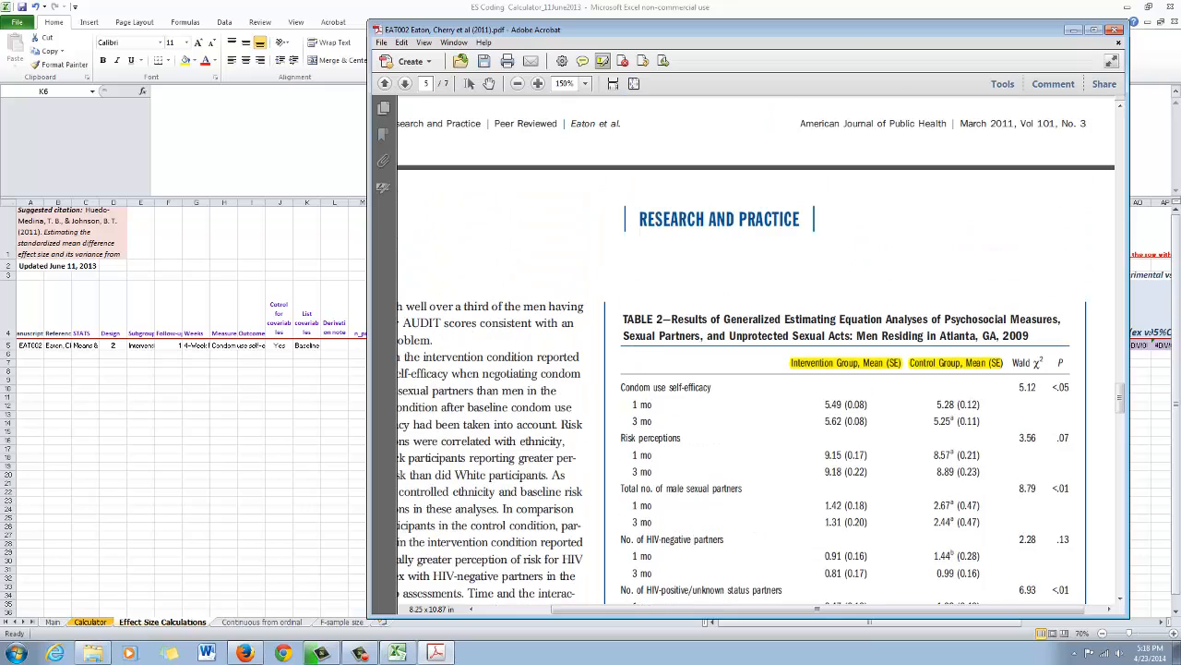
scroll(755, 351, left, 3)
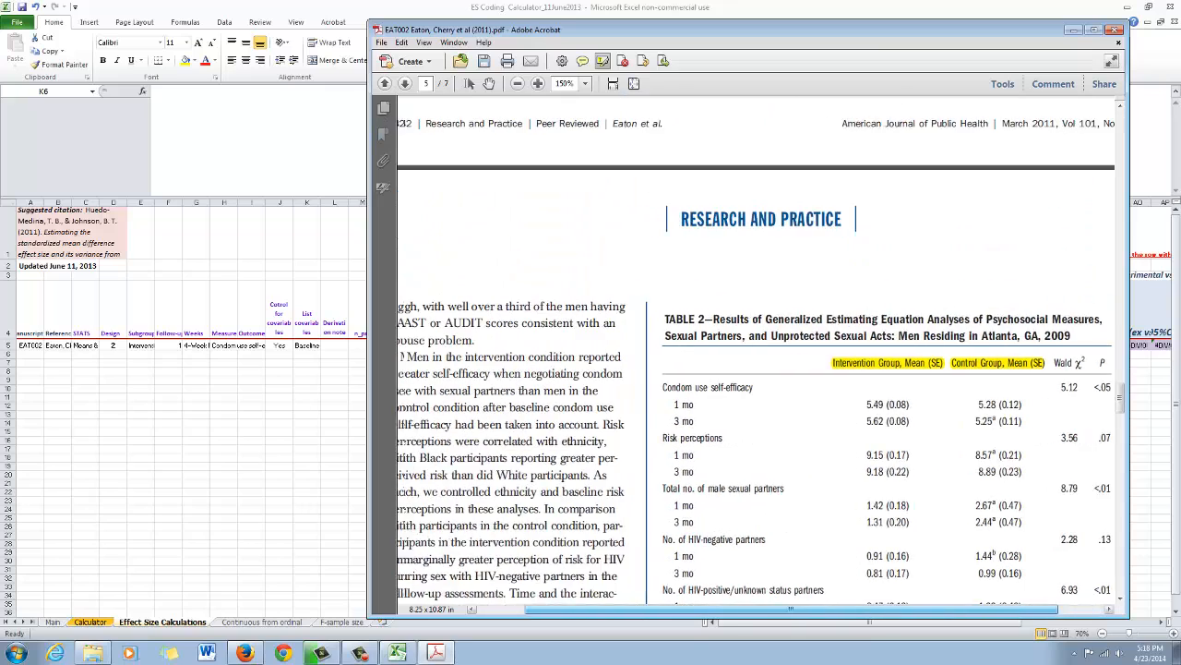
scroll(755, 350, down, 15)
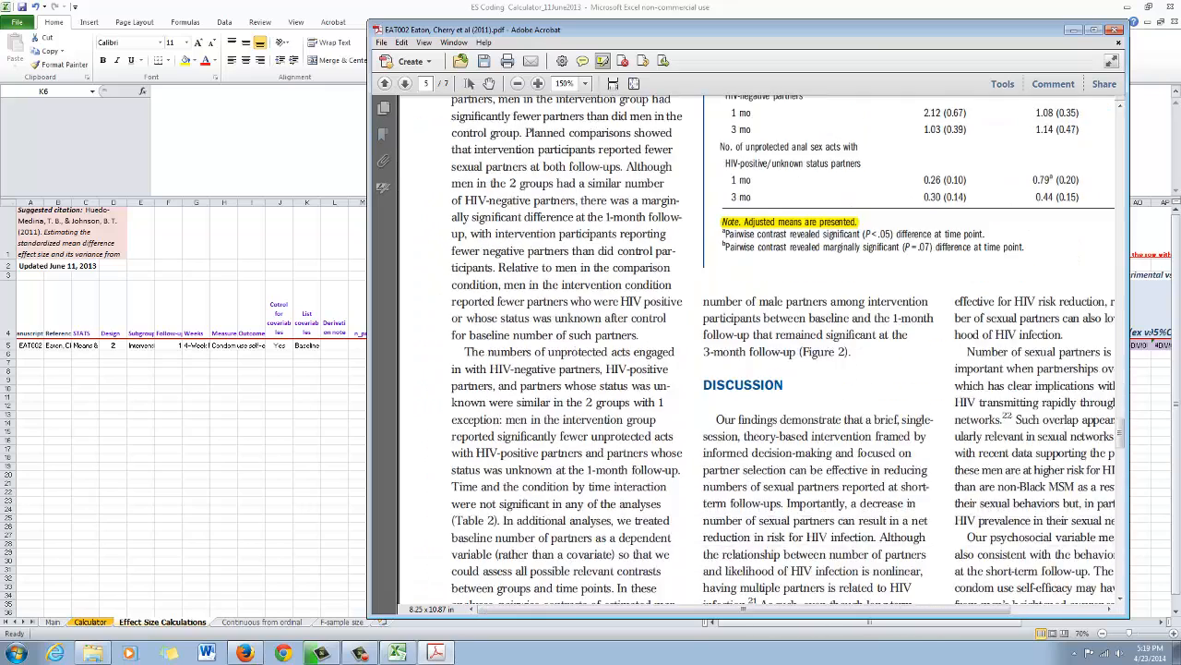
scroll(755, 351, down, 2)
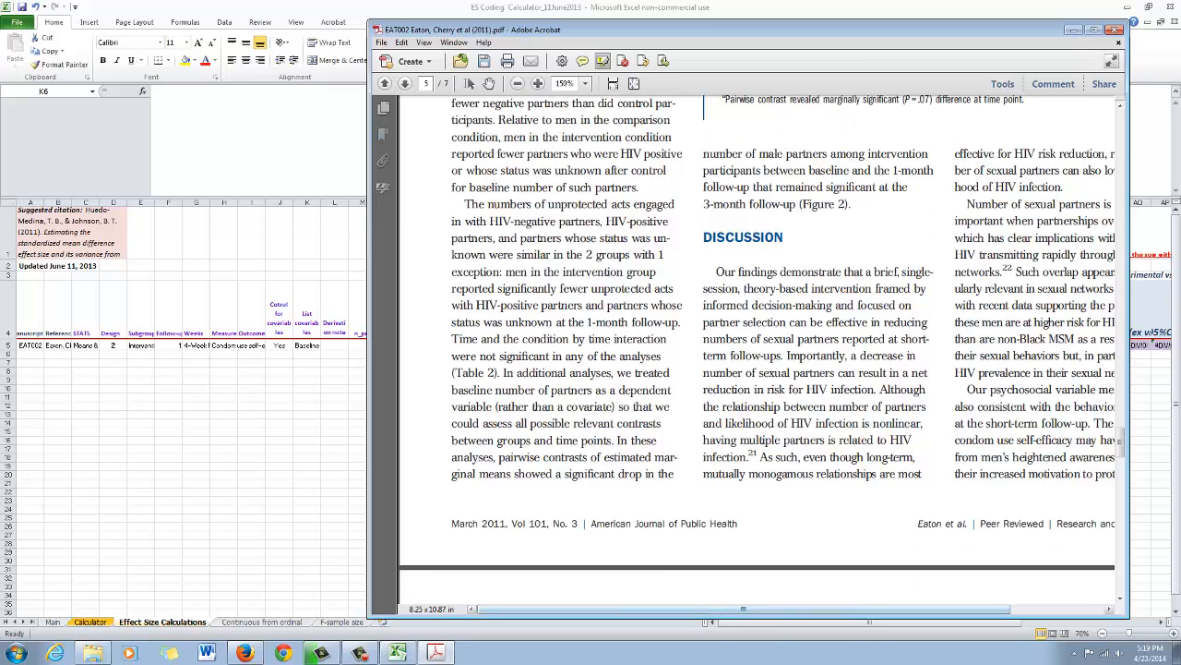
scroll(755, 350, right, 2)
drag(791, 609, 837, 609)
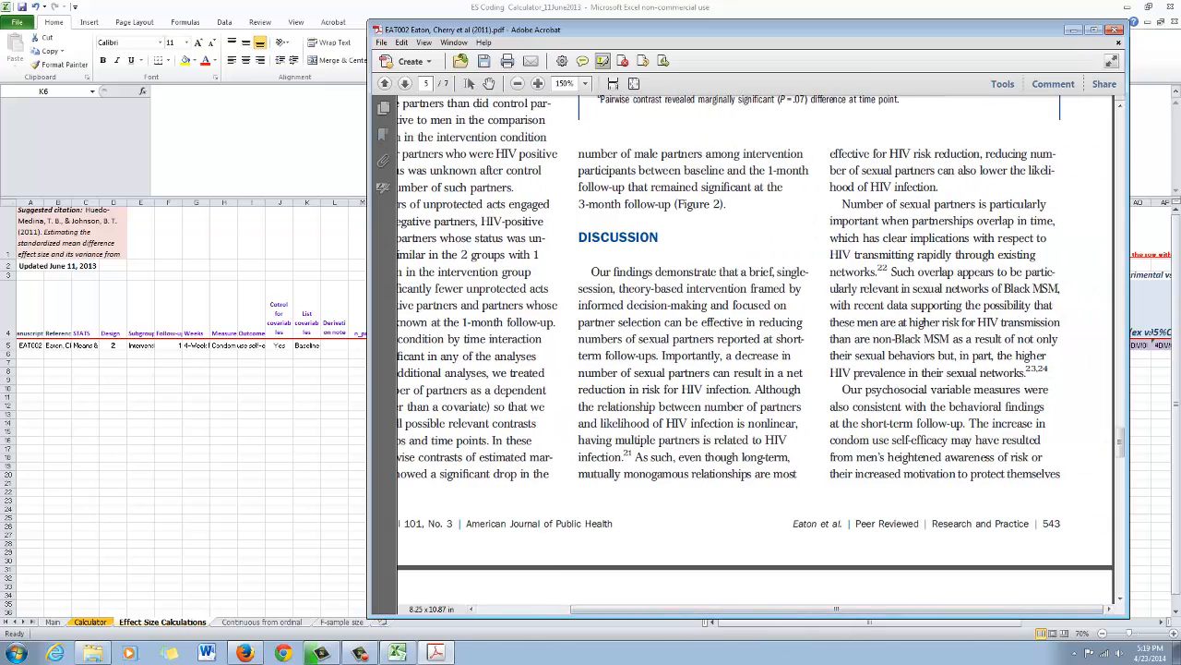
scroll(755, 350, down, 1)
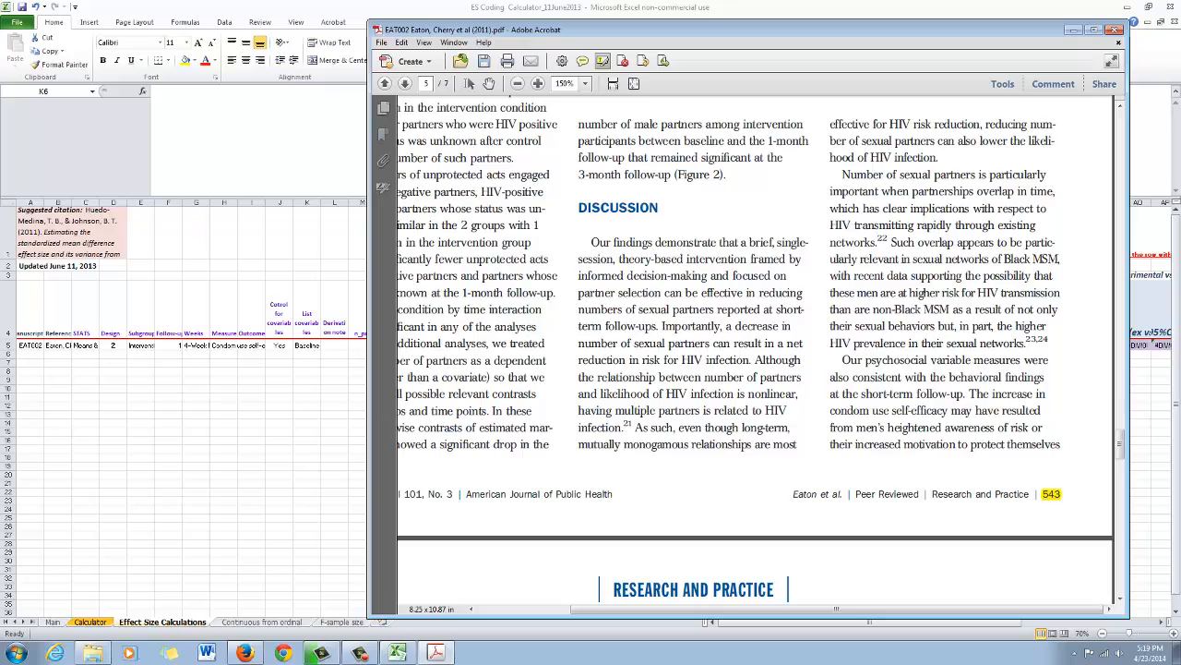
scroll(755, 351, up, 15)
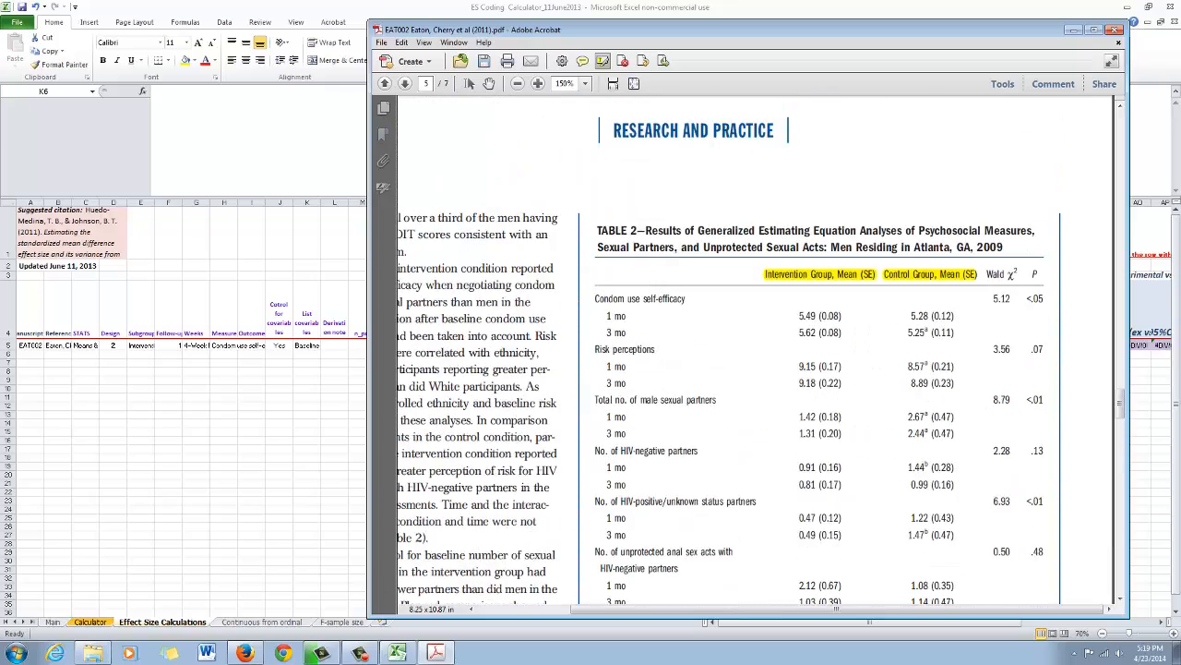
- Return to the workbook and enter "p543, Table 2" as the Derivation note in cell L5
key(alt+Tab)
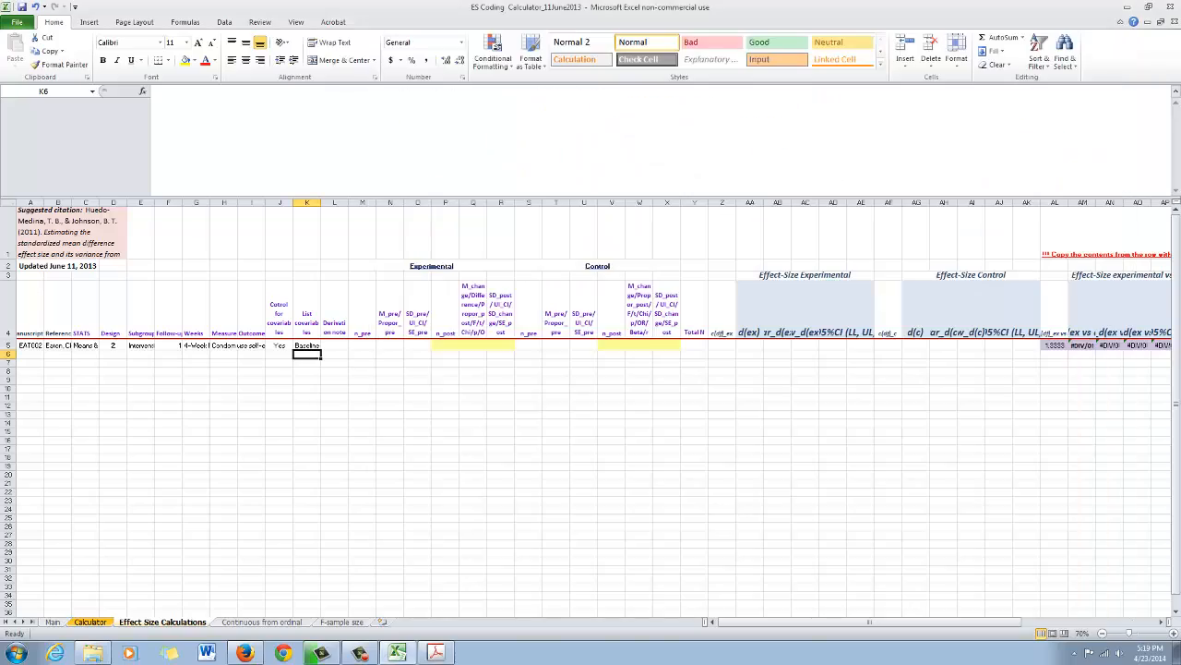
click(334, 345)
text(p54)
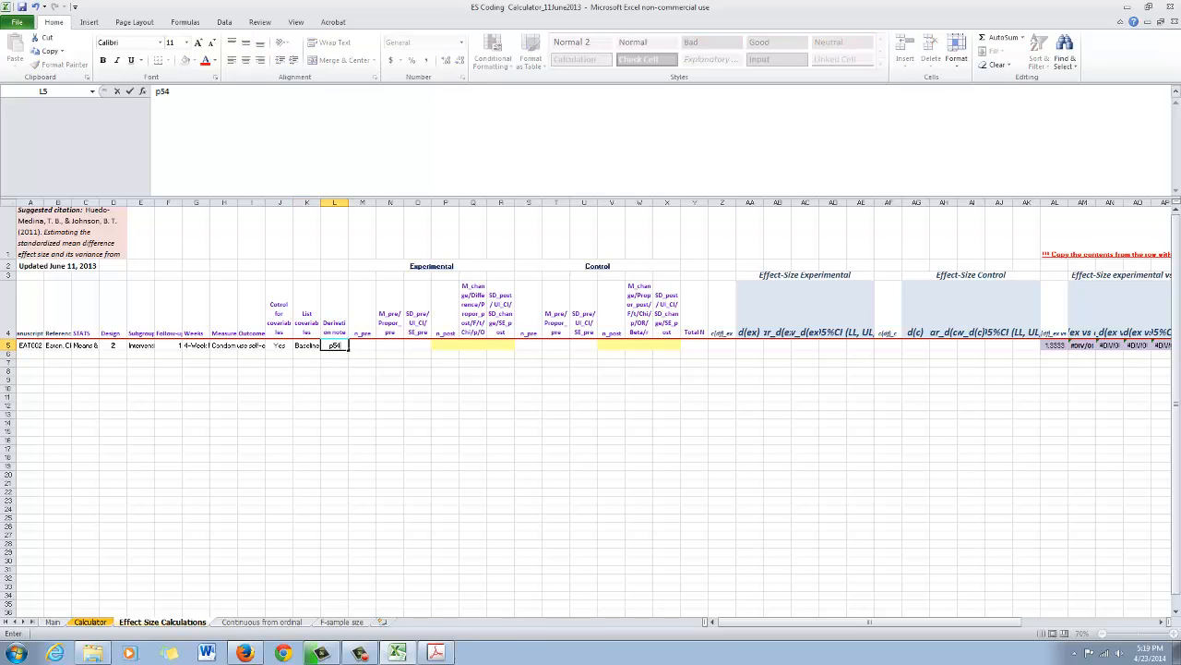
text(3, Table 2)
key(ctrl+Return)
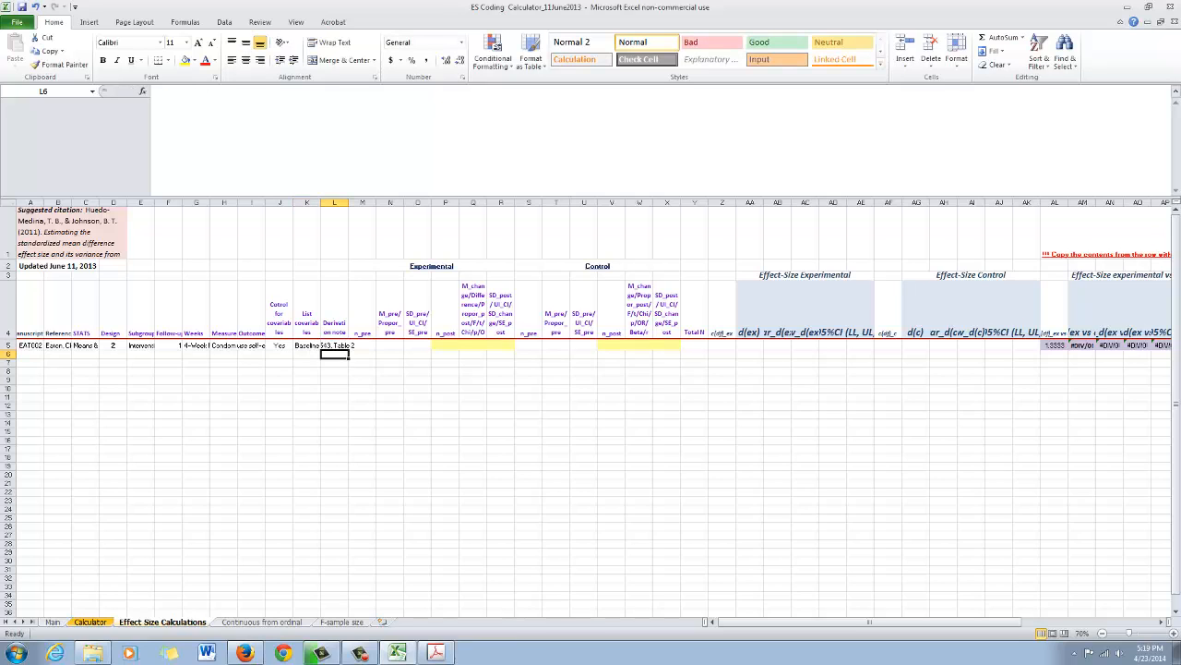
- Review the Experimental columns M to R and the Control columns S to X, including the Experimental heading
key(Right)
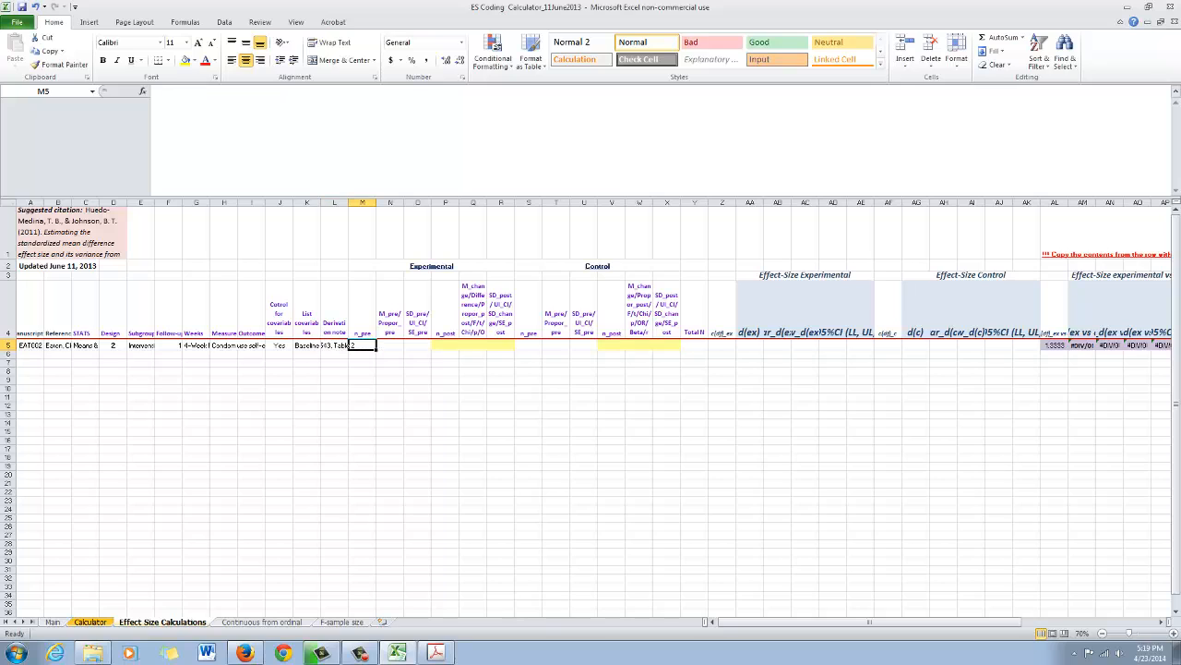
drag(362, 202, 517, 201)
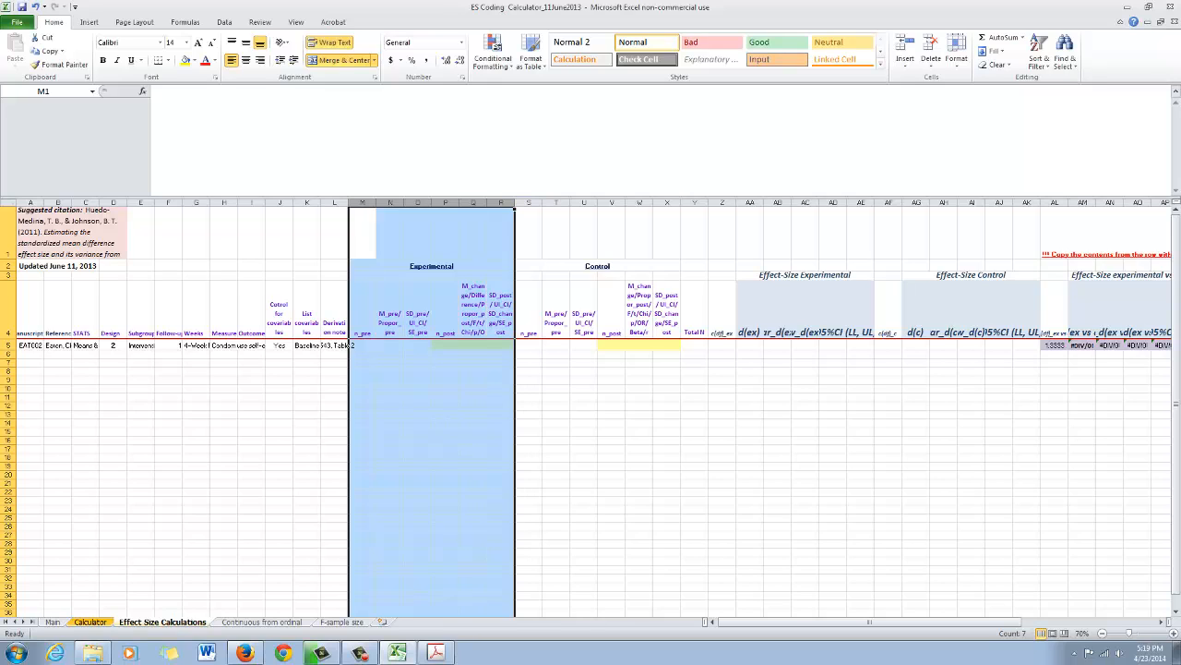
drag(362, 202, 515, 201)
drag(529, 201, 679, 201)
click(431, 266)
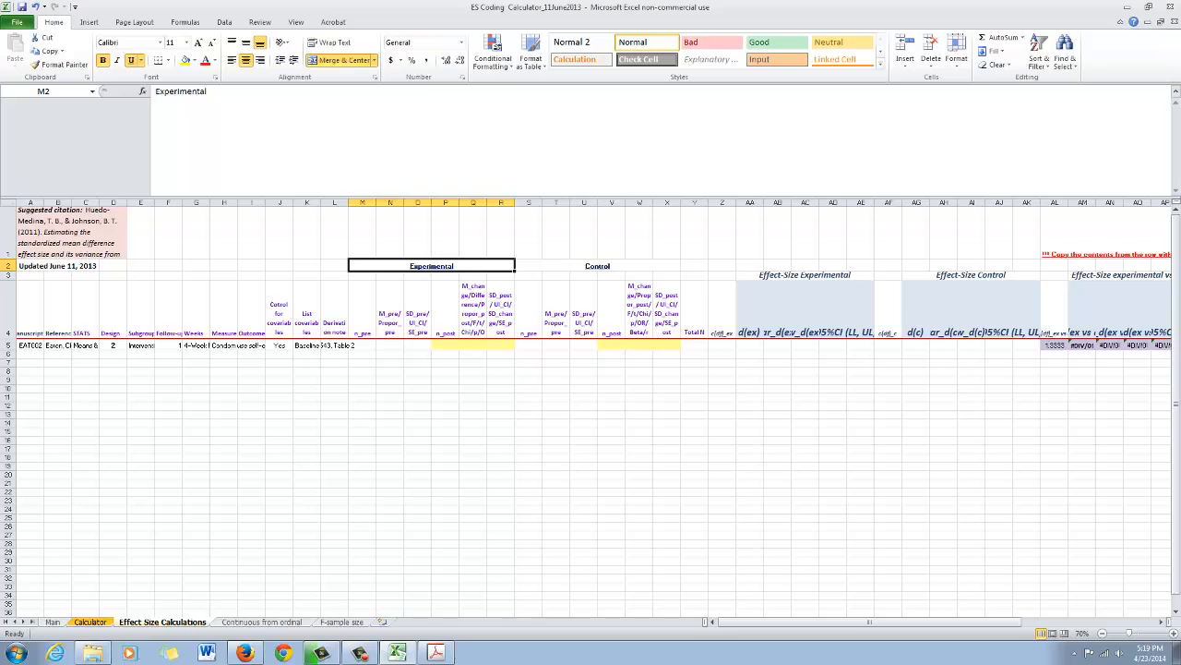
- Review the Control heading and the separate pre and post column groups of the Experimental and Control sections
click(597, 266)
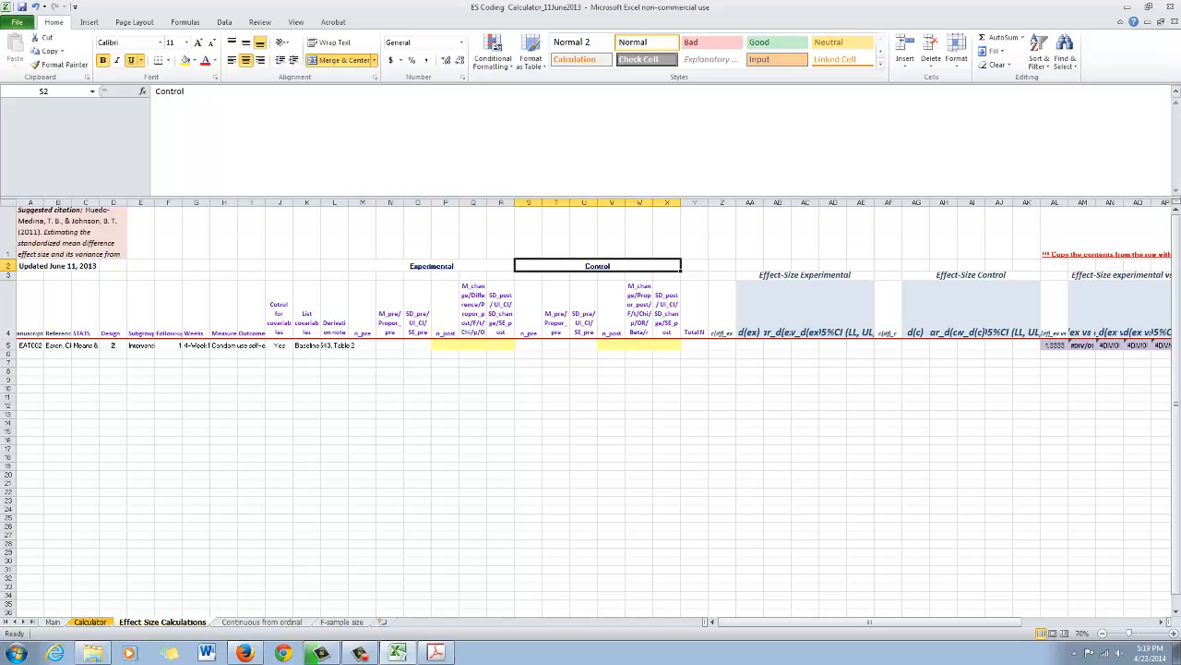
drag(362, 202, 418, 202)
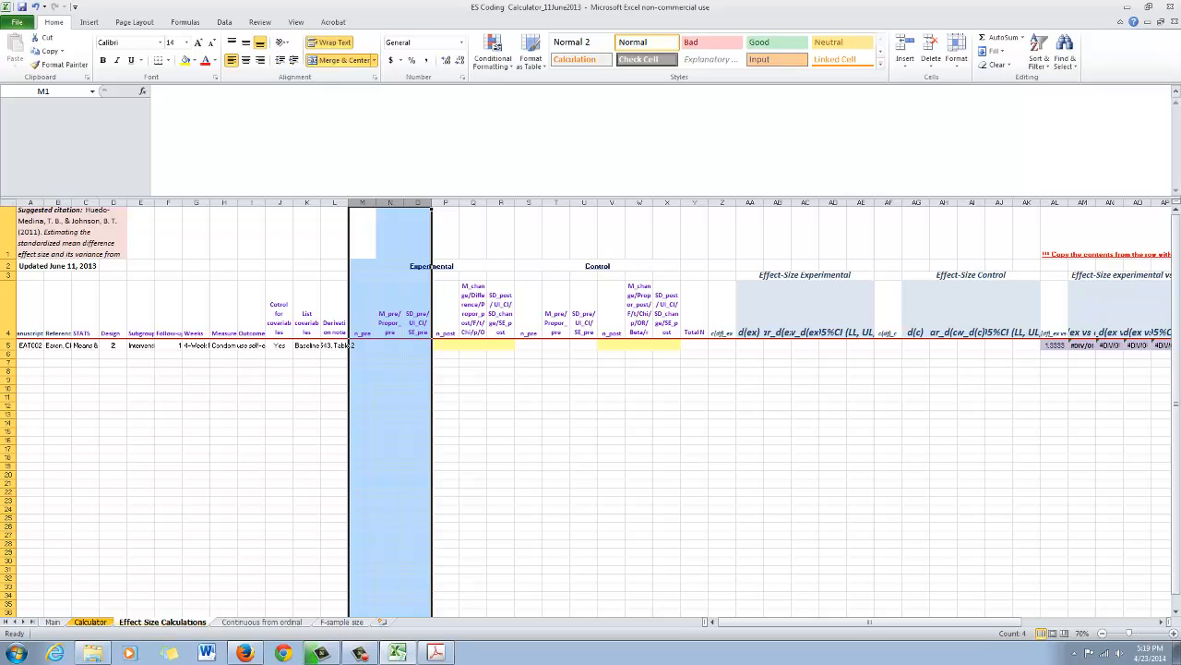
drag(445, 202, 503, 202)
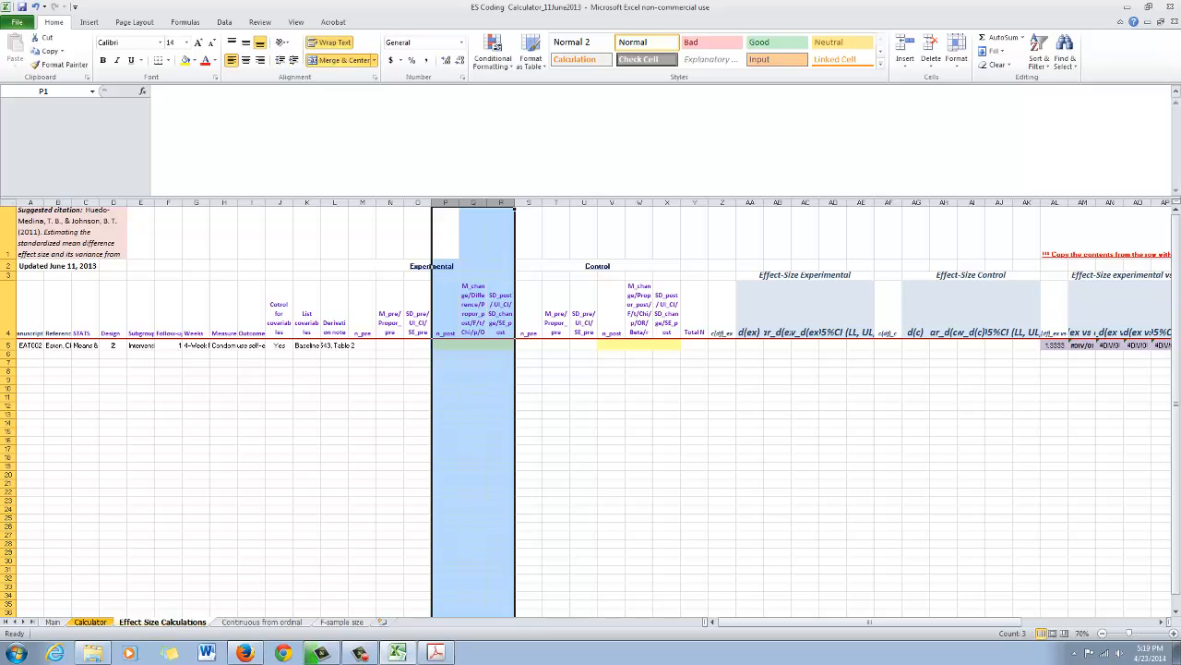
drag(528, 202, 583, 202)
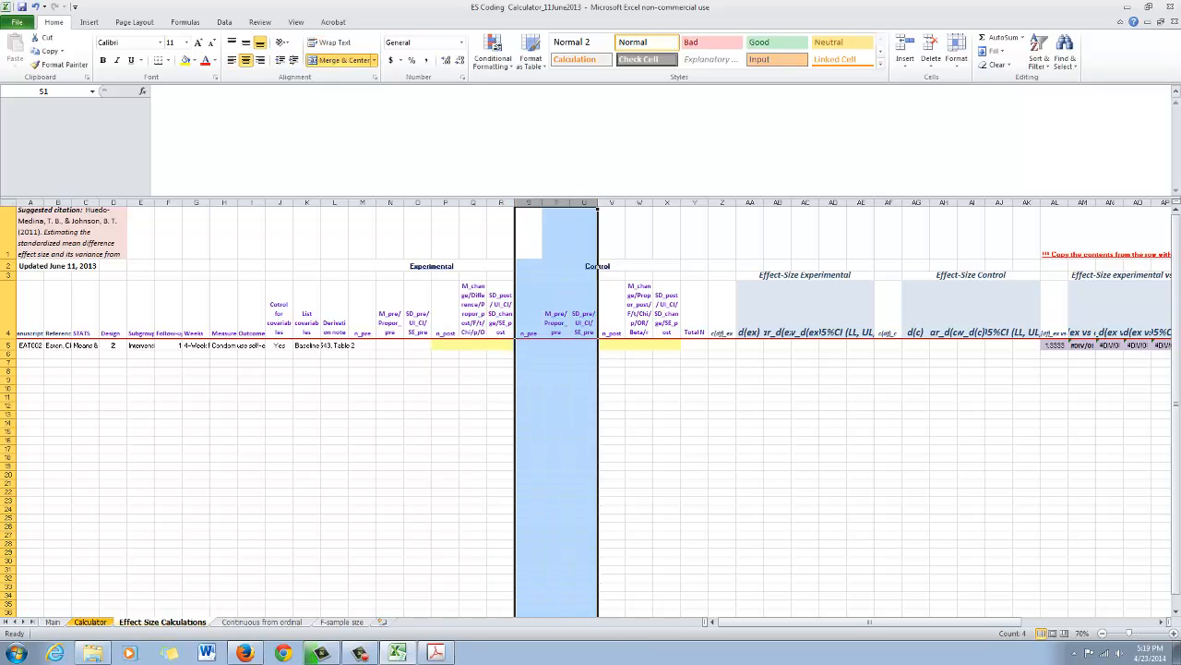
drag(612, 202, 667, 202)
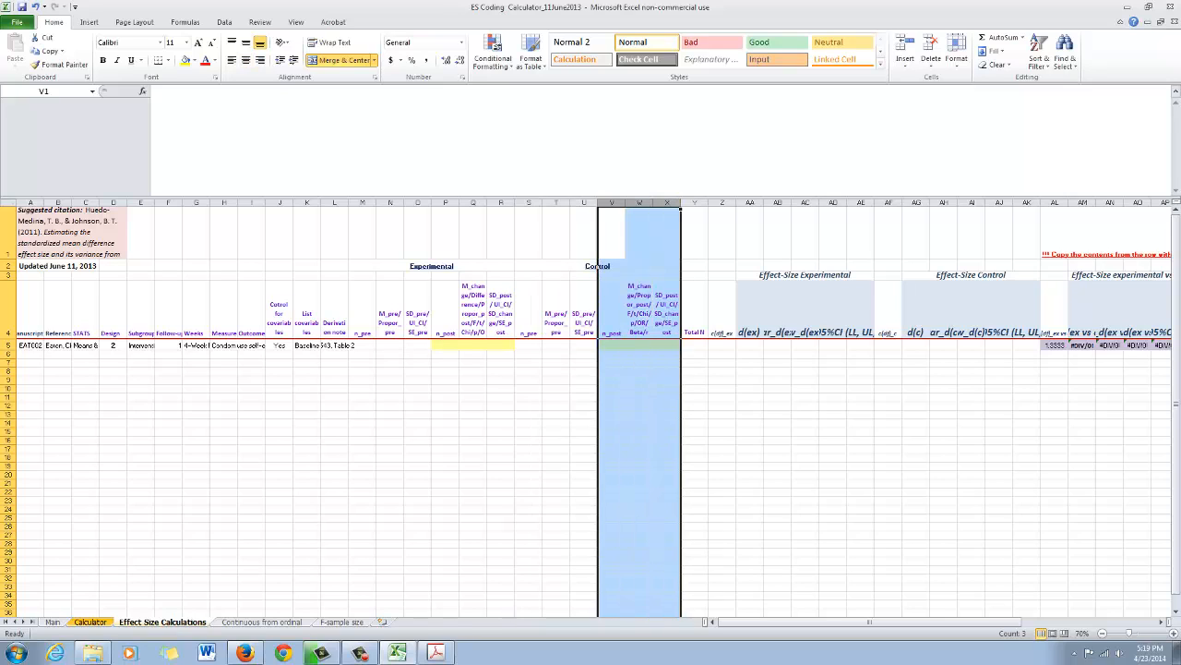
- Examine row 5's pre and post cells for both groups alongside its Design code, including the post-measure column headings
drag(445, 345, 474, 345)
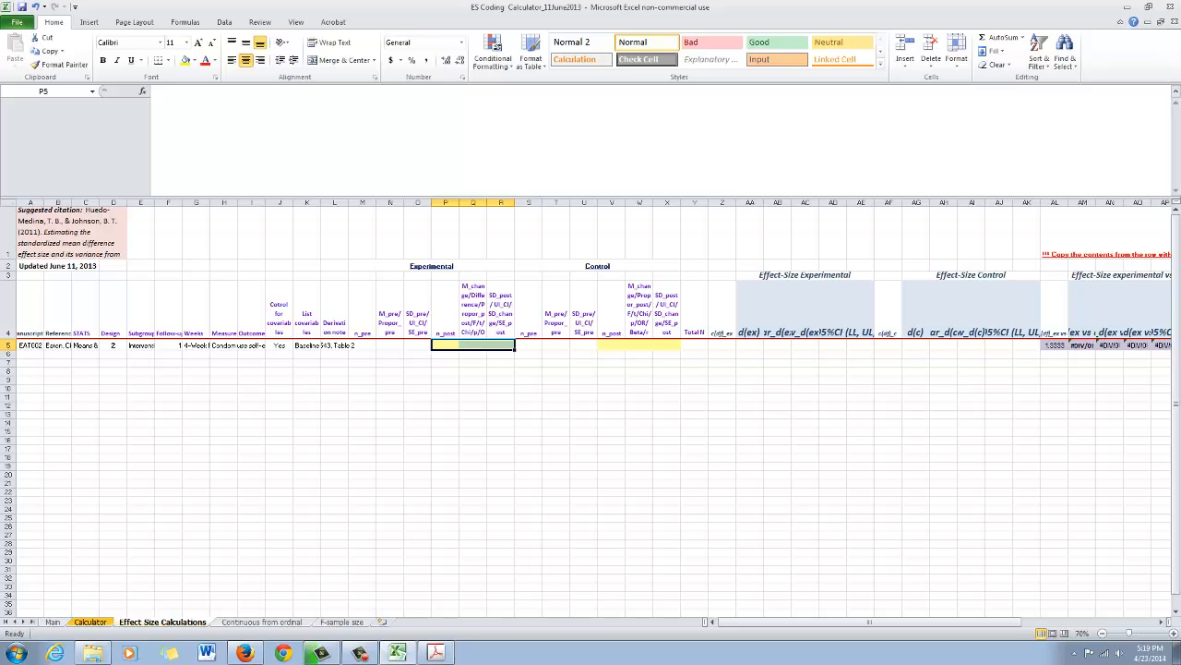
drag(611, 345, 666, 346)
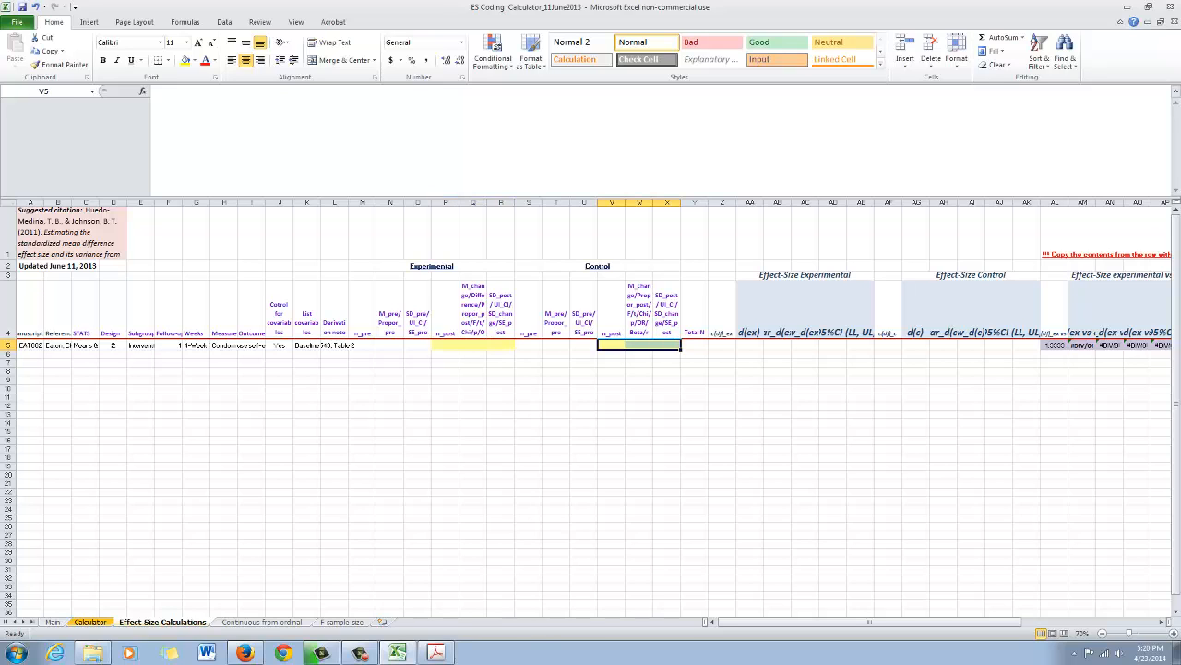
drag(363, 346, 418, 345)
click(529, 345)
drag(529, 345, 585, 345)
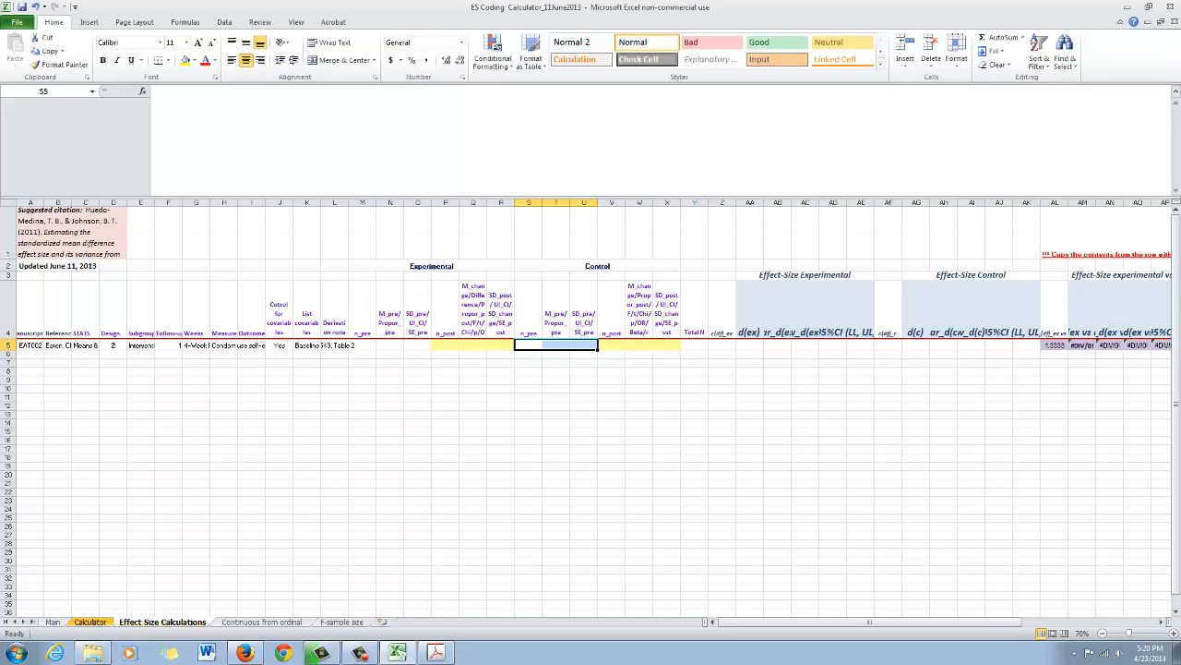
click(114, 345)
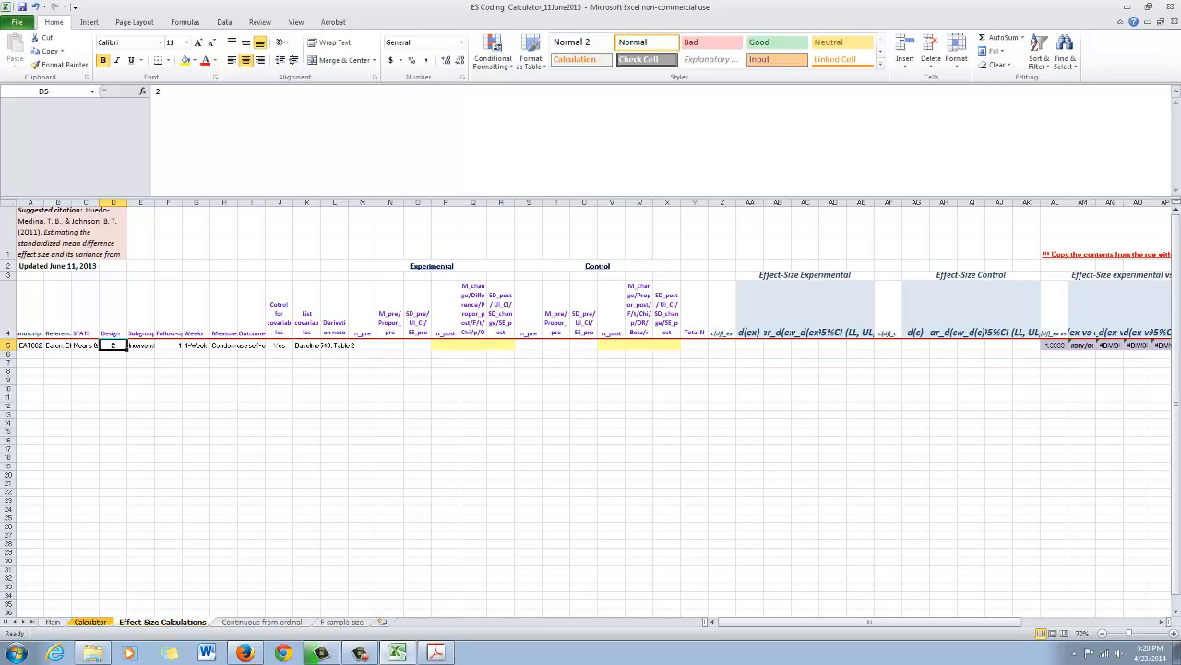
drag(363, 345, 417, 345)
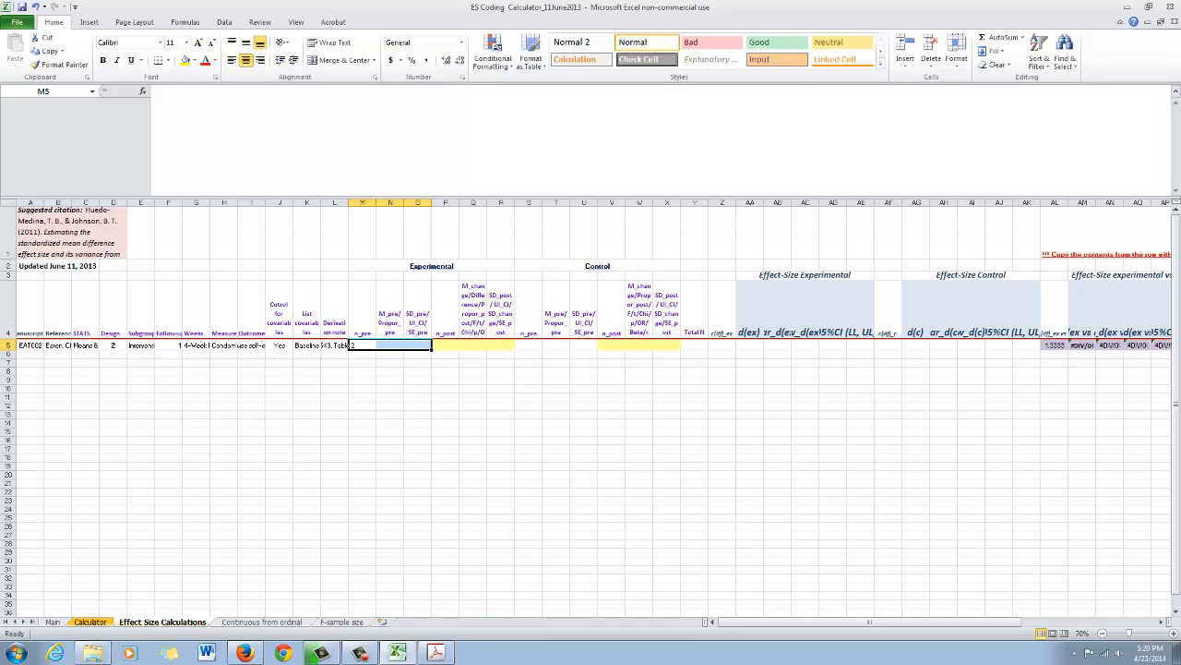
drag(529, 345, 586, 345)
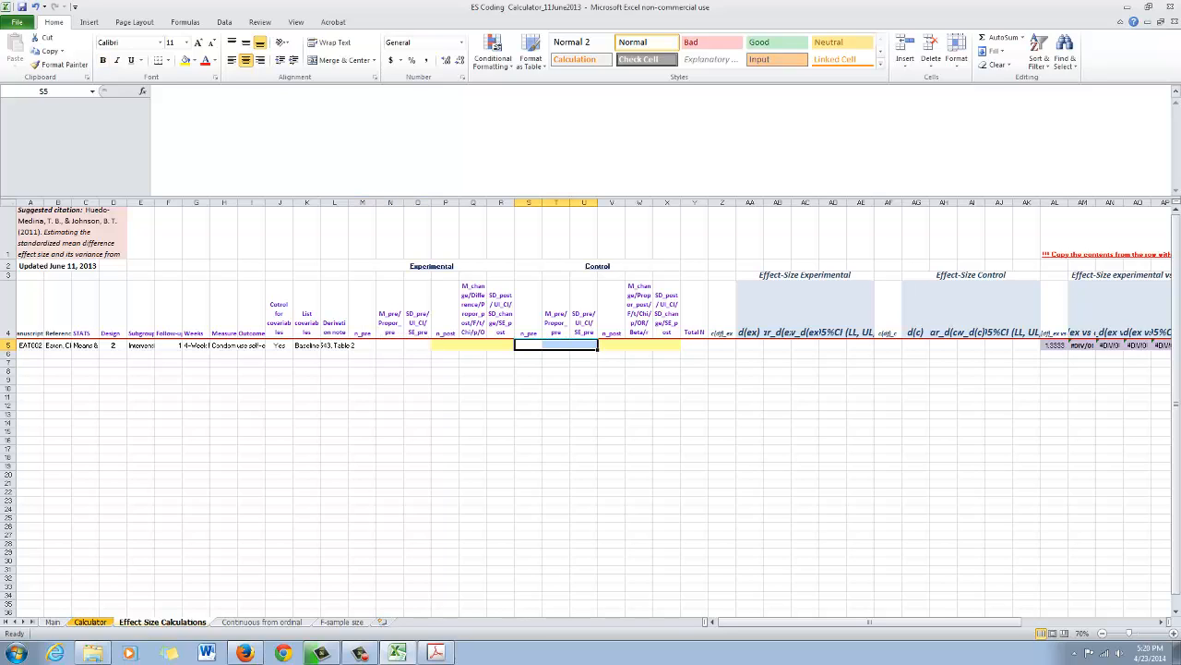
drag(446, 345, 501, 313)
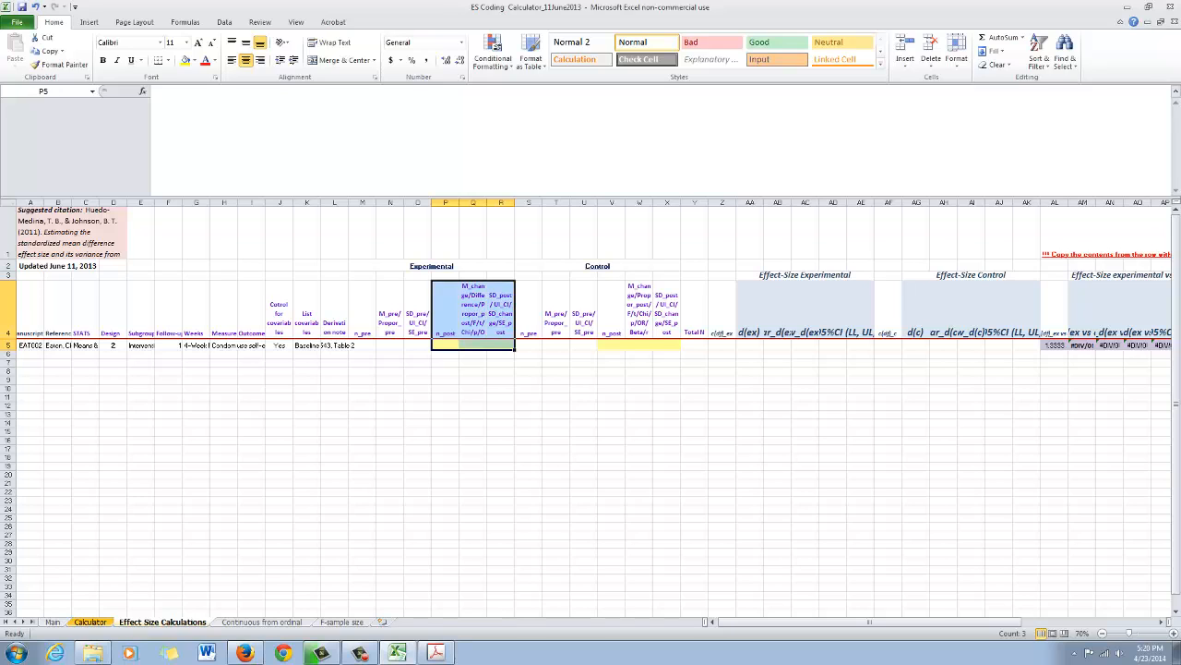
drag(612, 345, 667, 314)
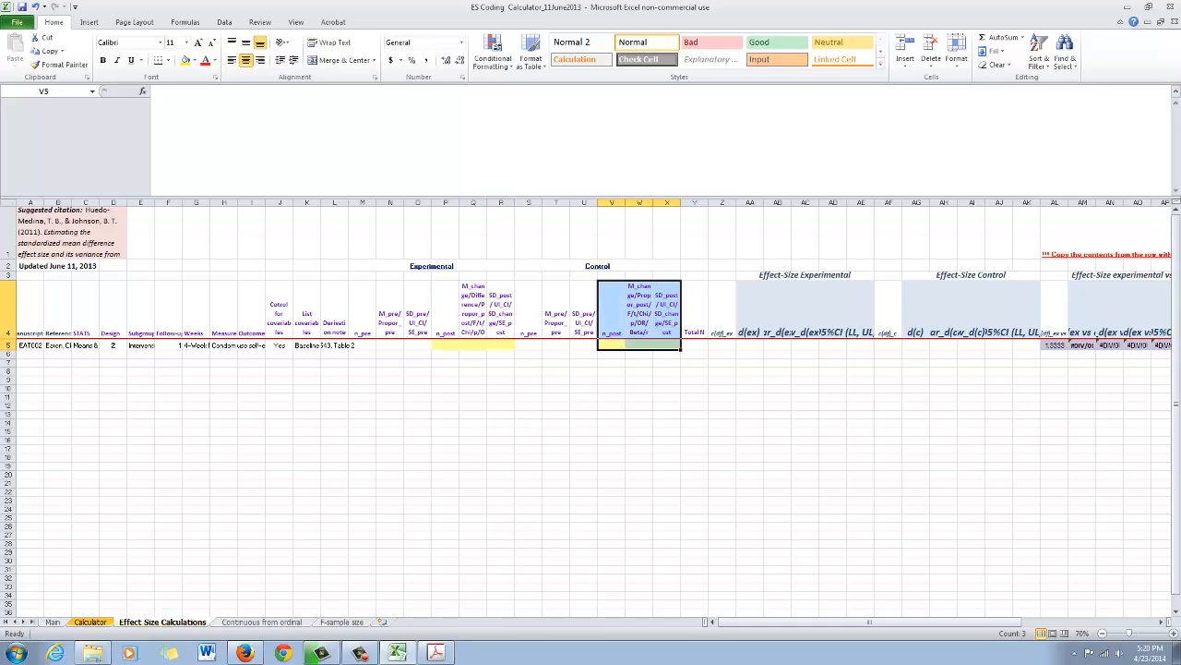
click(528, 526)
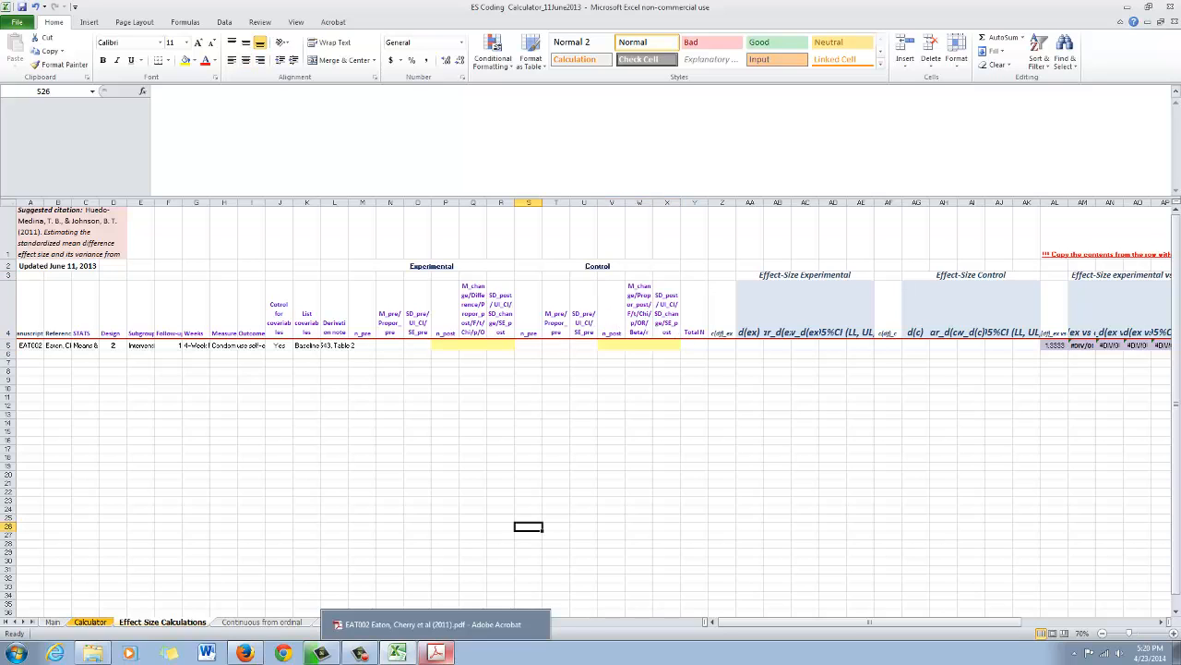
- Place the EAT002 article in Acrobat beside the workbook with Table 2 in view, and return to the workbook
click(435, 653)
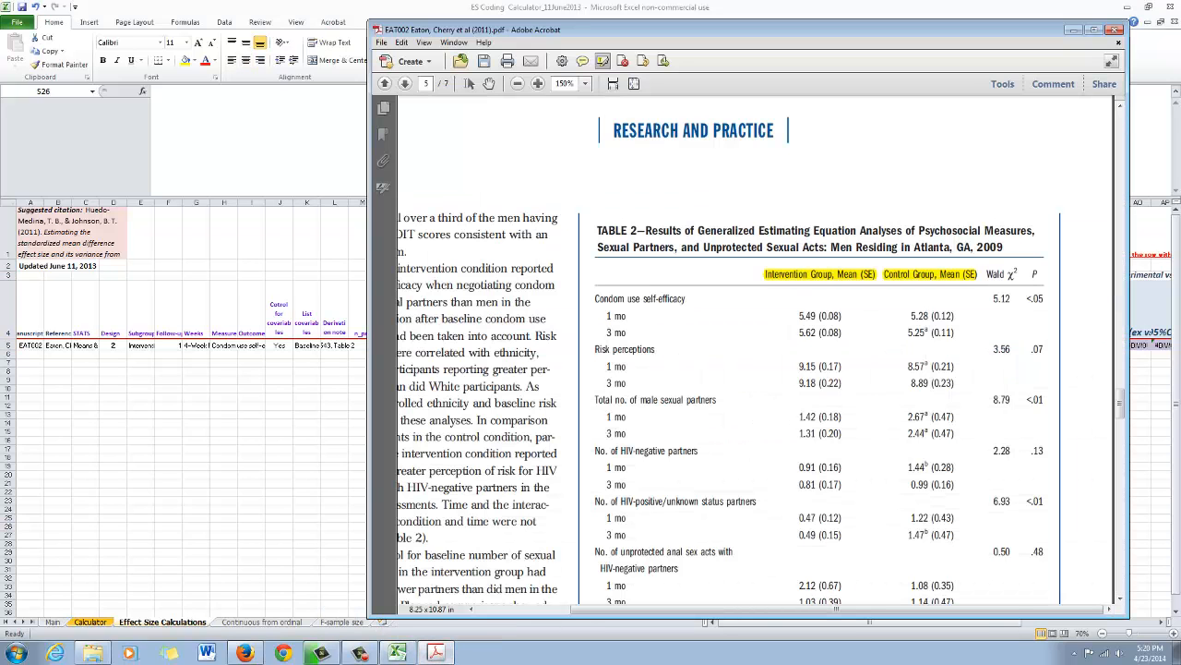
drag(514, 7, 264, 37)
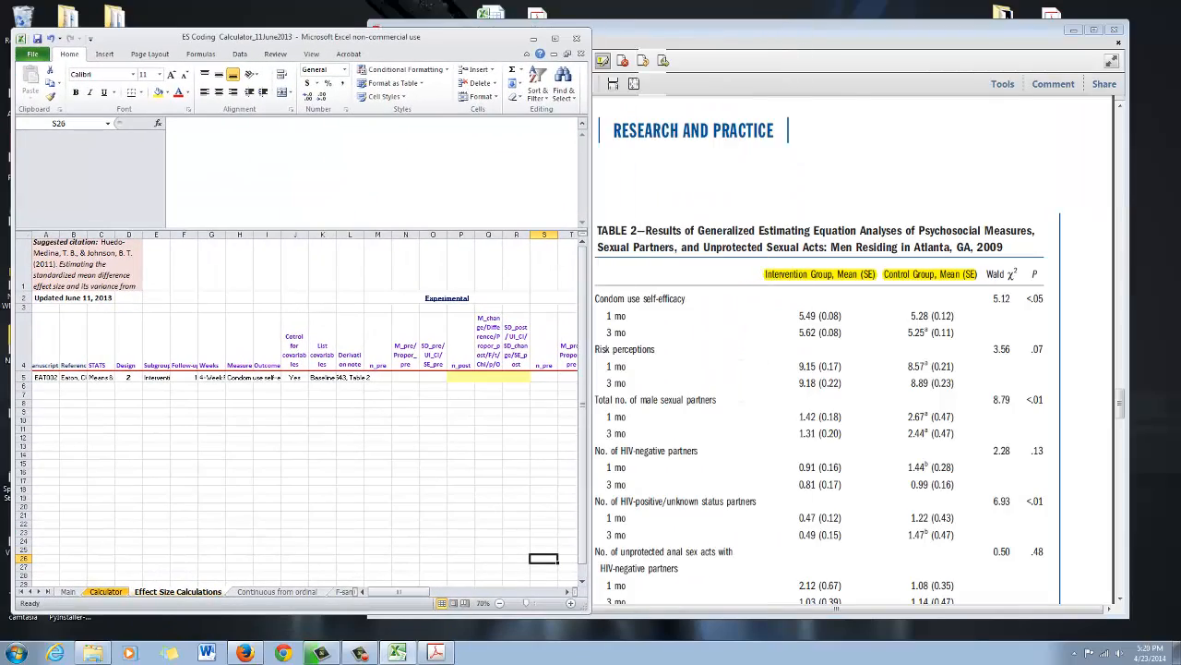
drag(738, 29, 771, 19)
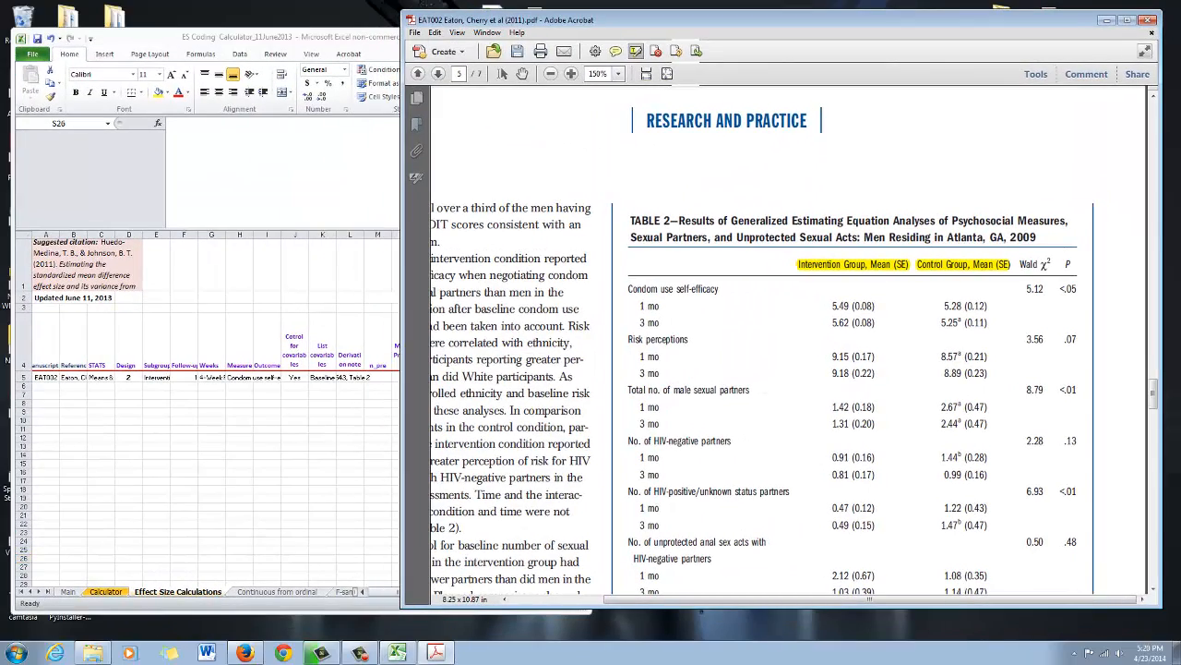
key(alt+Tab)
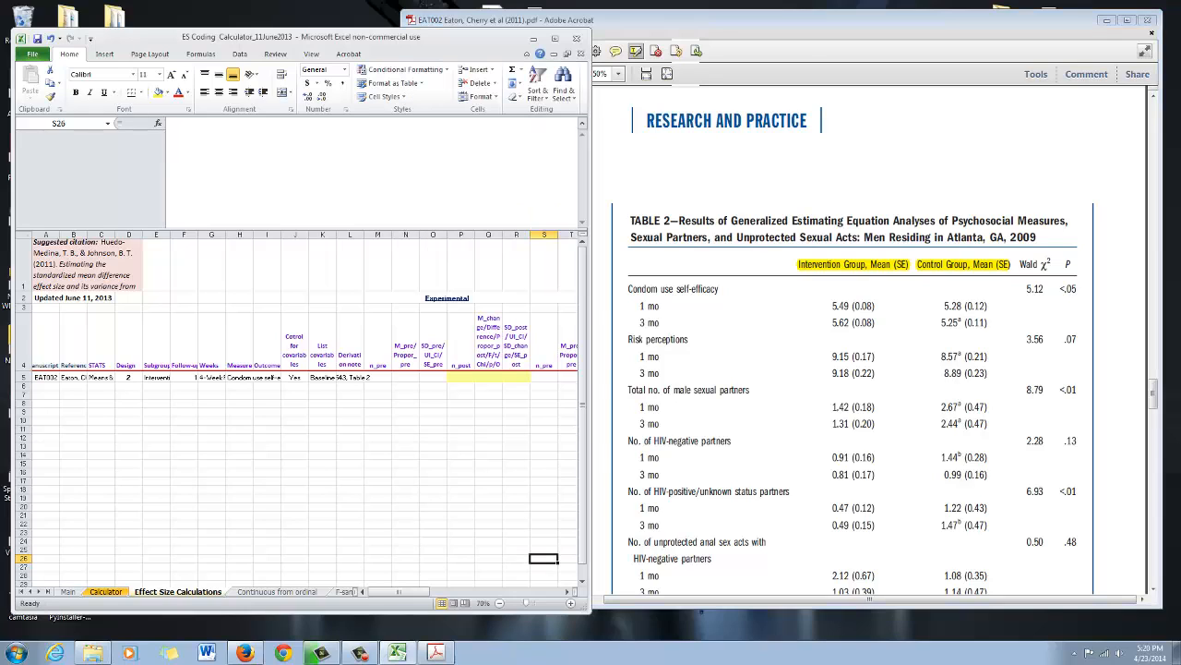
- Enter the intervention group's 1-month condom use self-efficacy mean 5.49 in Q5 and its SE 0.08 in R5
click(460, 377)
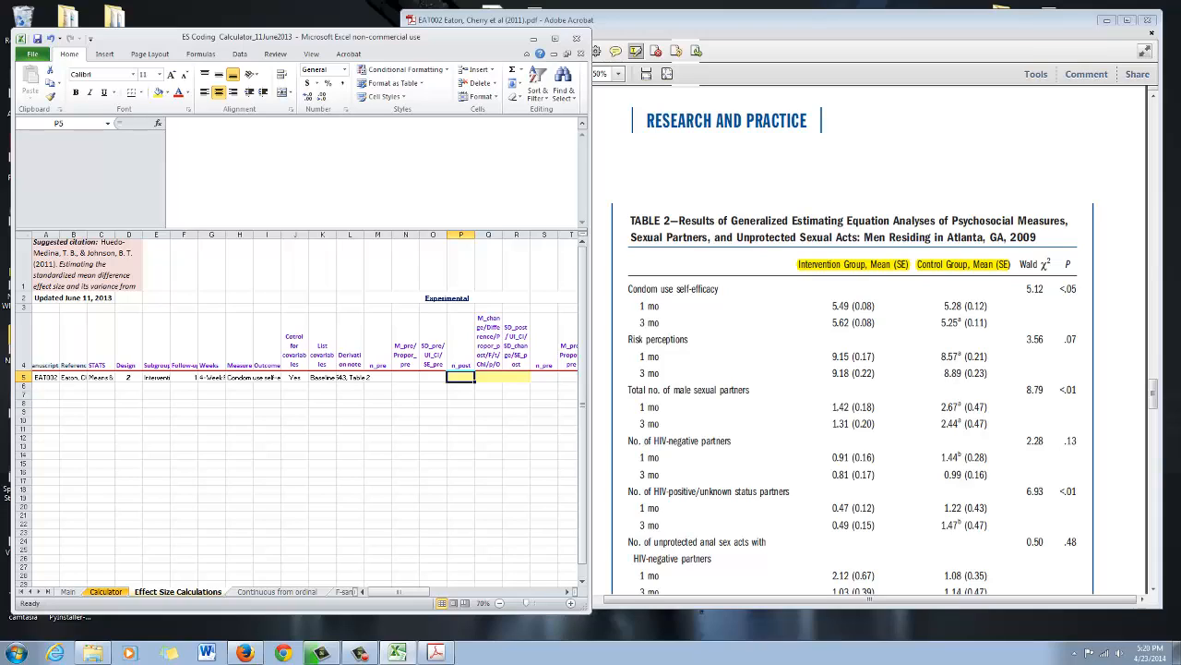
key(Tab)
text(5.49)
key(Tab)
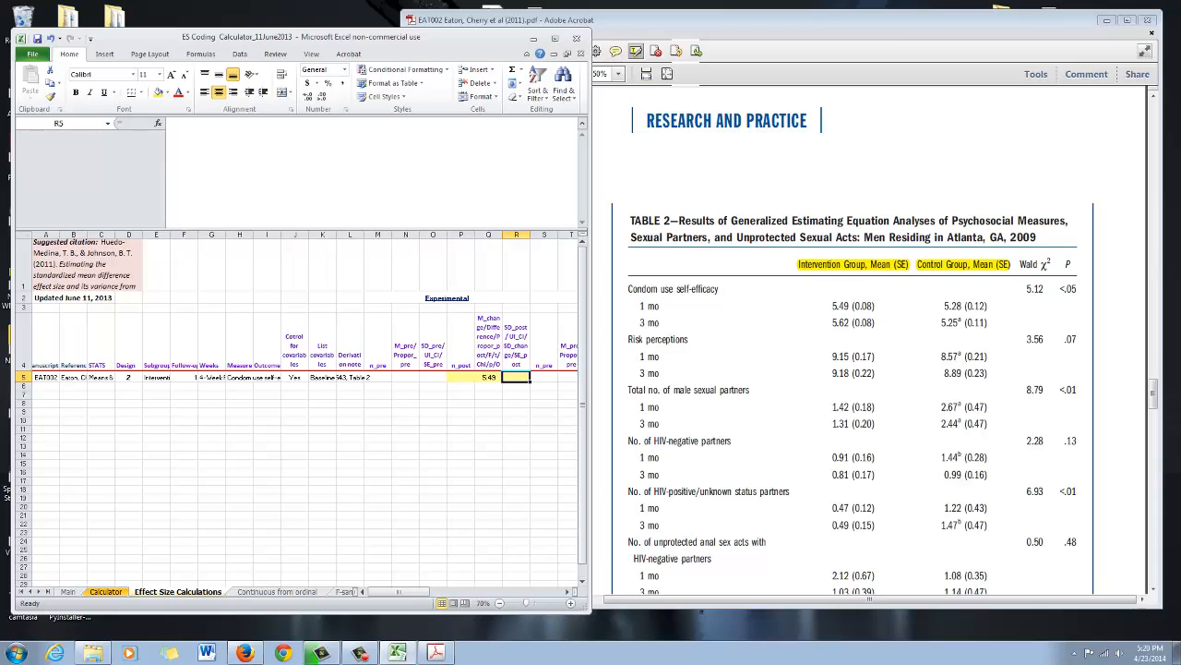
text(0.08)
key(Tab)
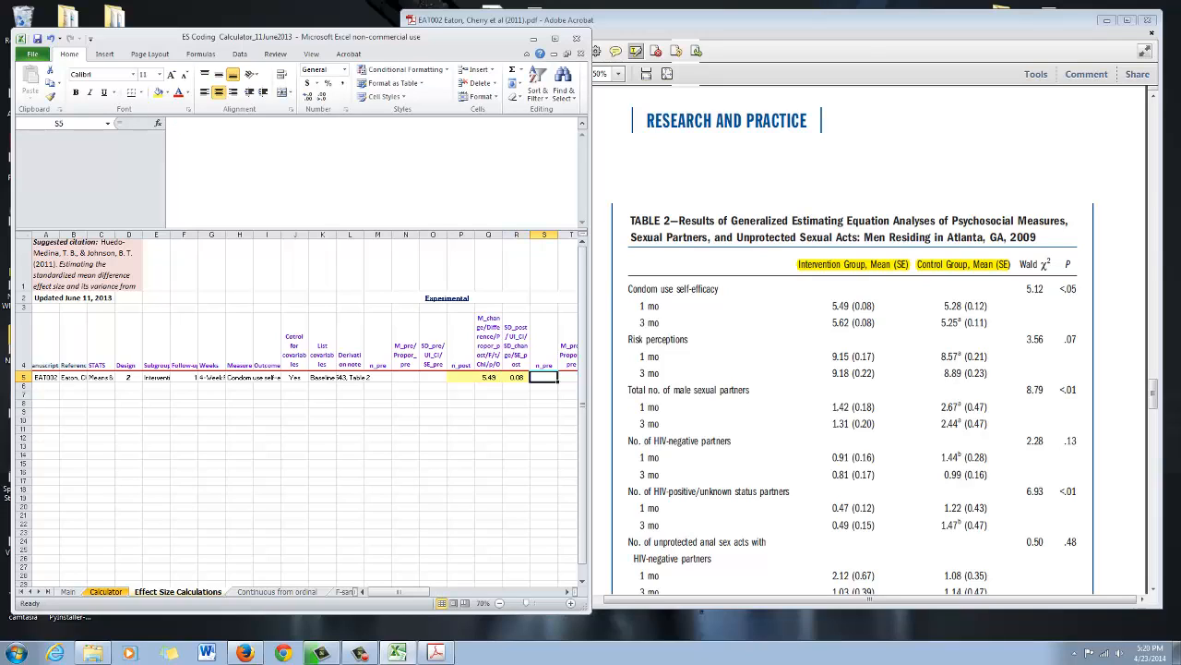
- Enter the control group's 1-month condom use self-efficacy mean 5.28 in W5 and its SE 0.12 in X5
key(Tab)
key(Tab)
key(Tab)
key(Tab)
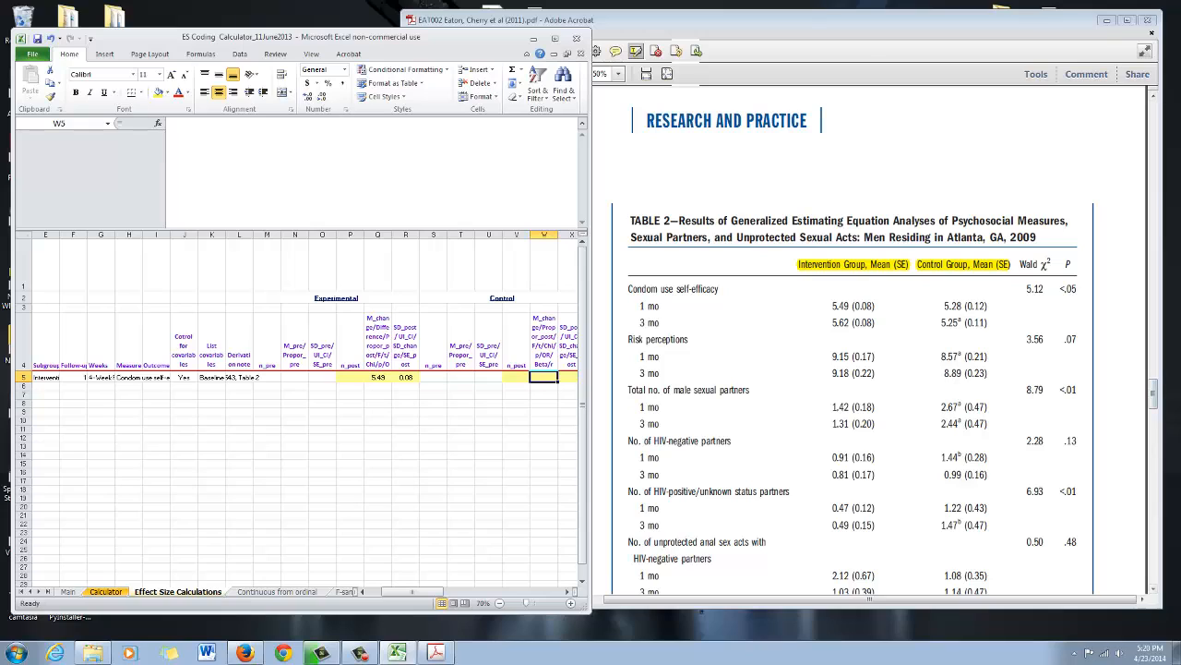
text(5.28)
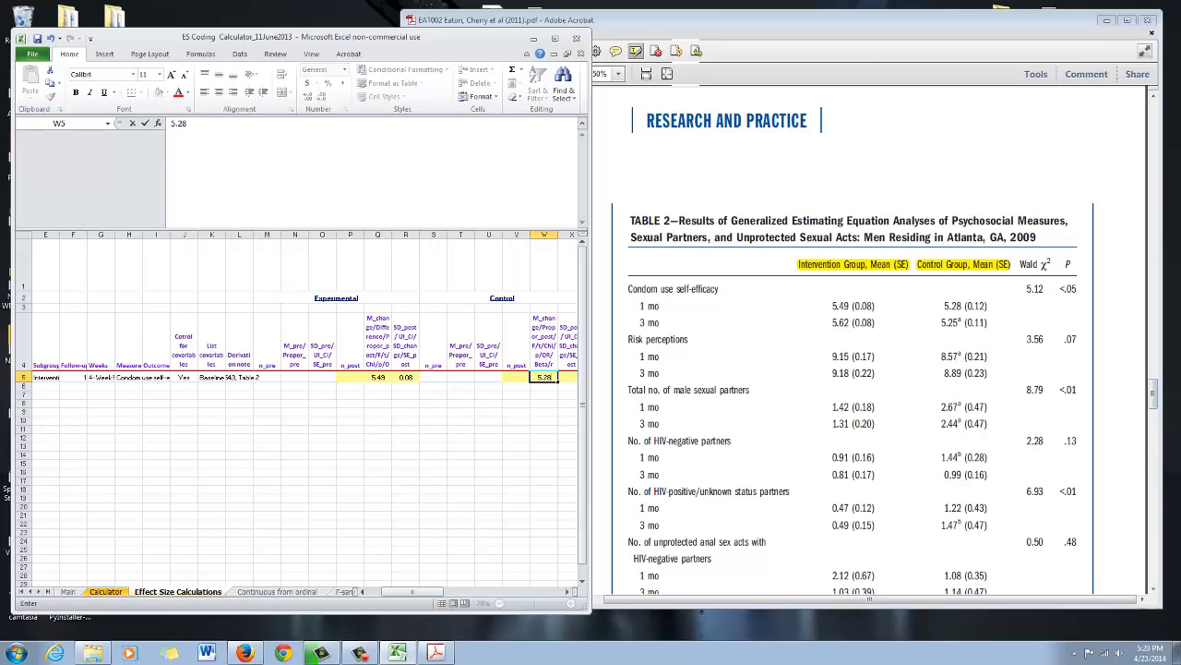
key(Tab)
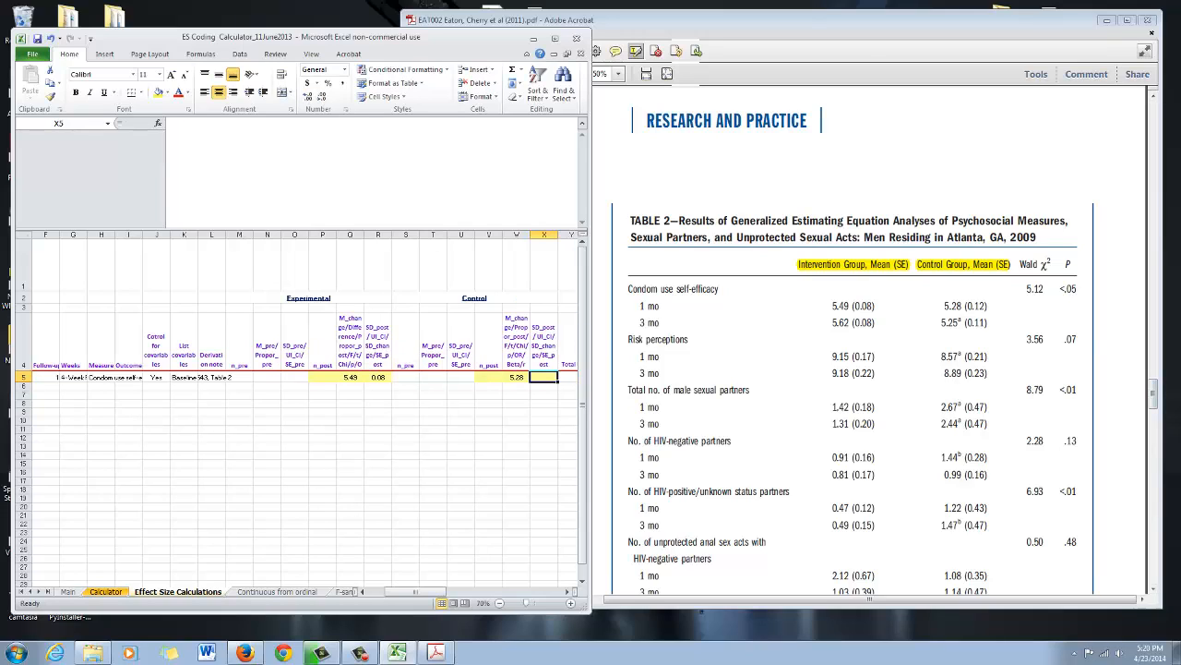
text(.12)
click(405, 447)
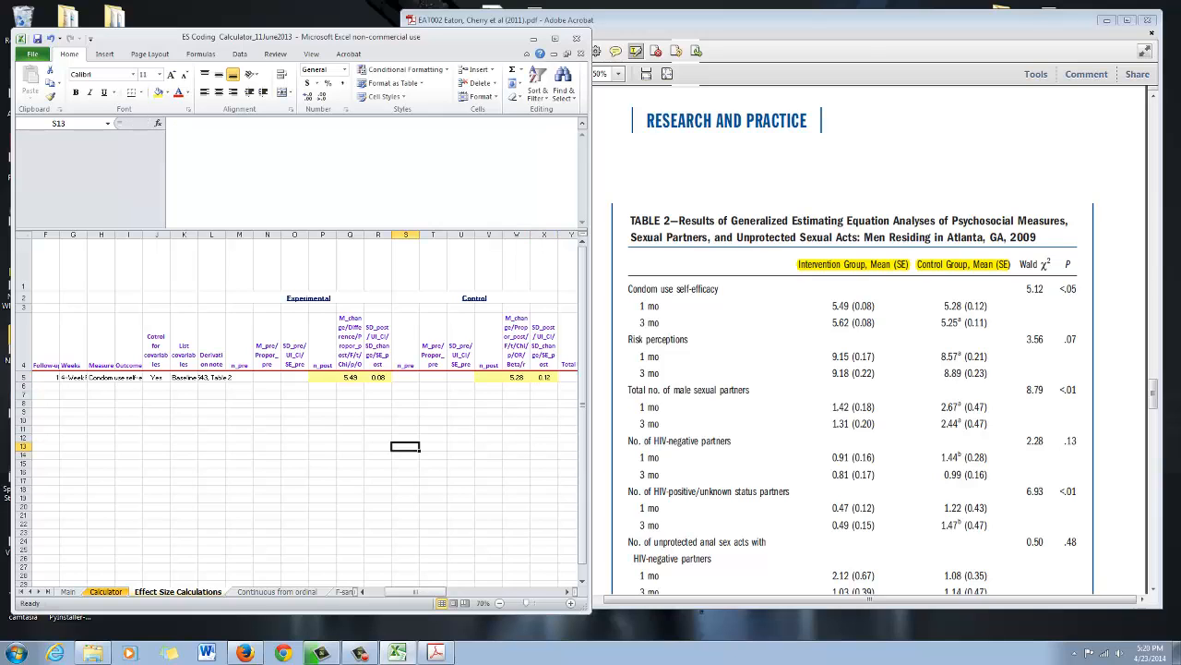
- Switch to the EAT002 article in Acrobat and look up the group sizes and 1-month assessment rates in the Figure 1 flowchart
key(alt+Tab)
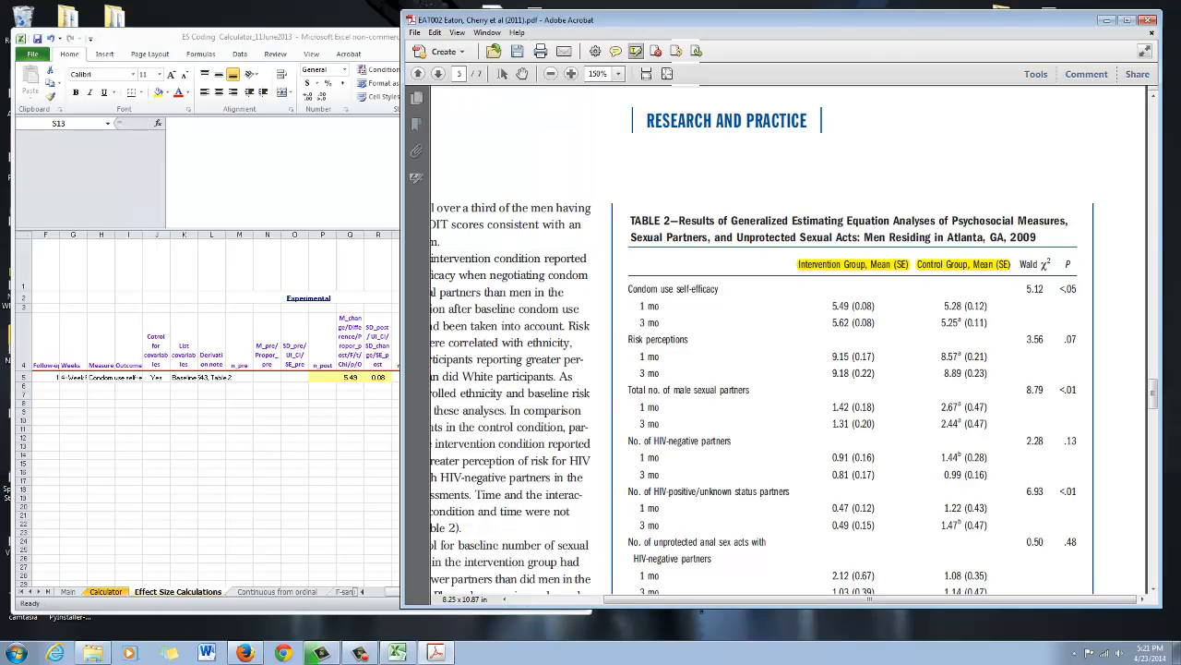
scroll(762, 337, down, 5)
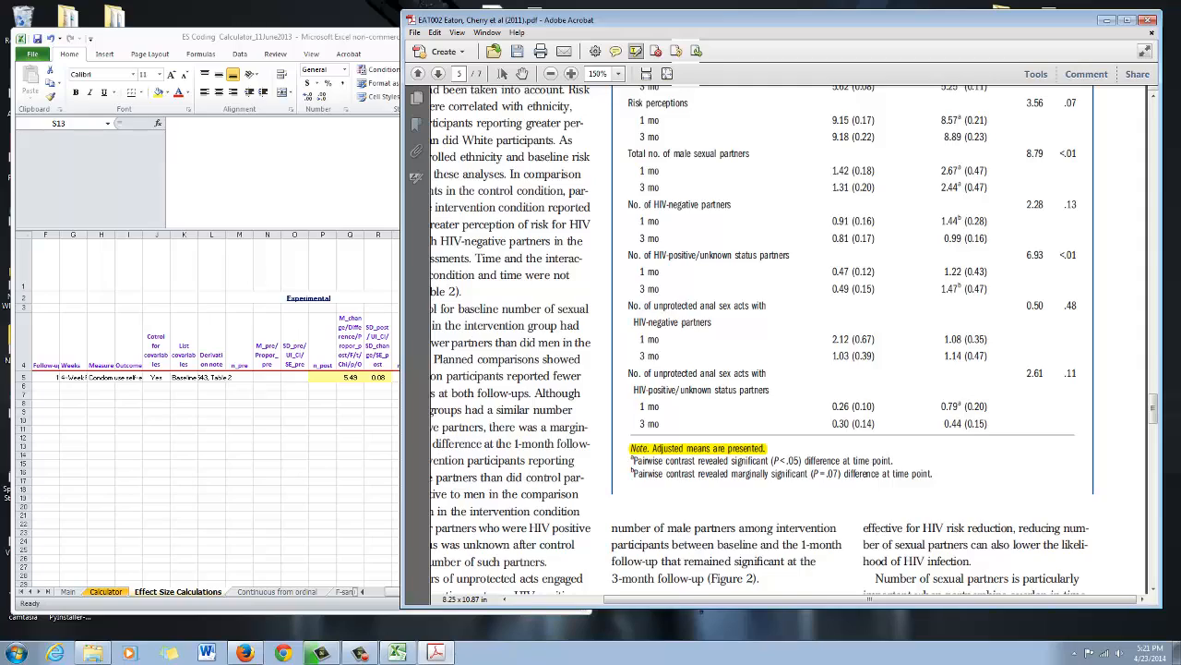
scroll(761, 337, up, 3)
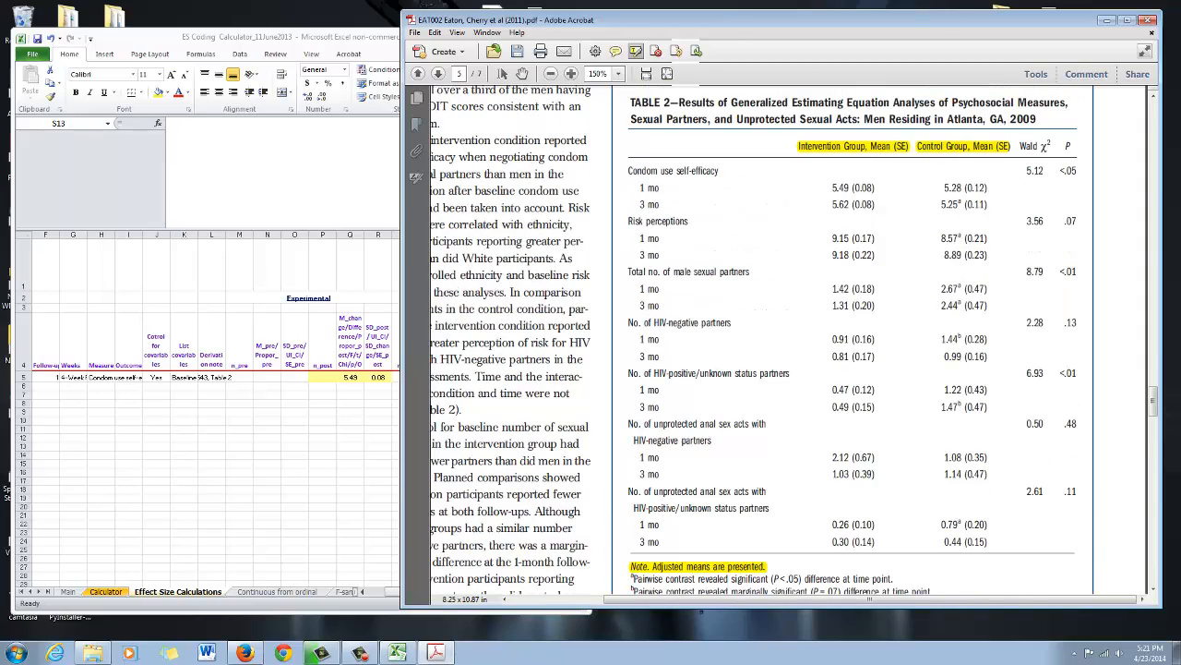
scroll(761, 337, down, 1)
scroll(761, 337, up, 7)
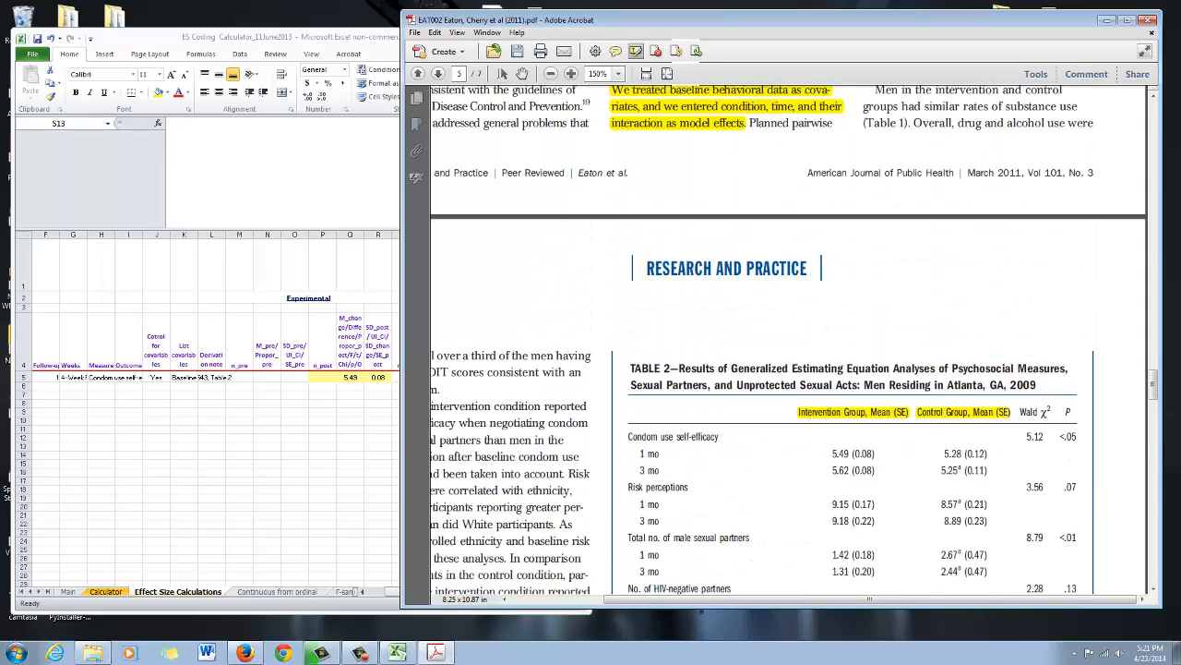
scroll(761, 337, up, 10)
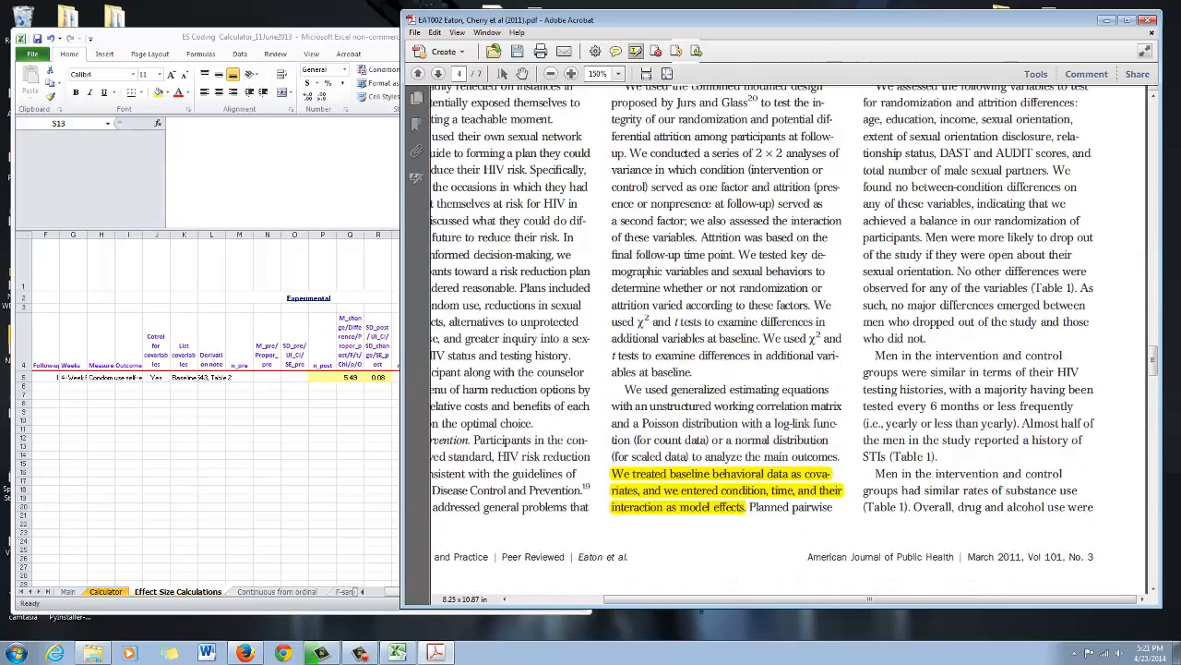
scroll(788, 340, down, 10)
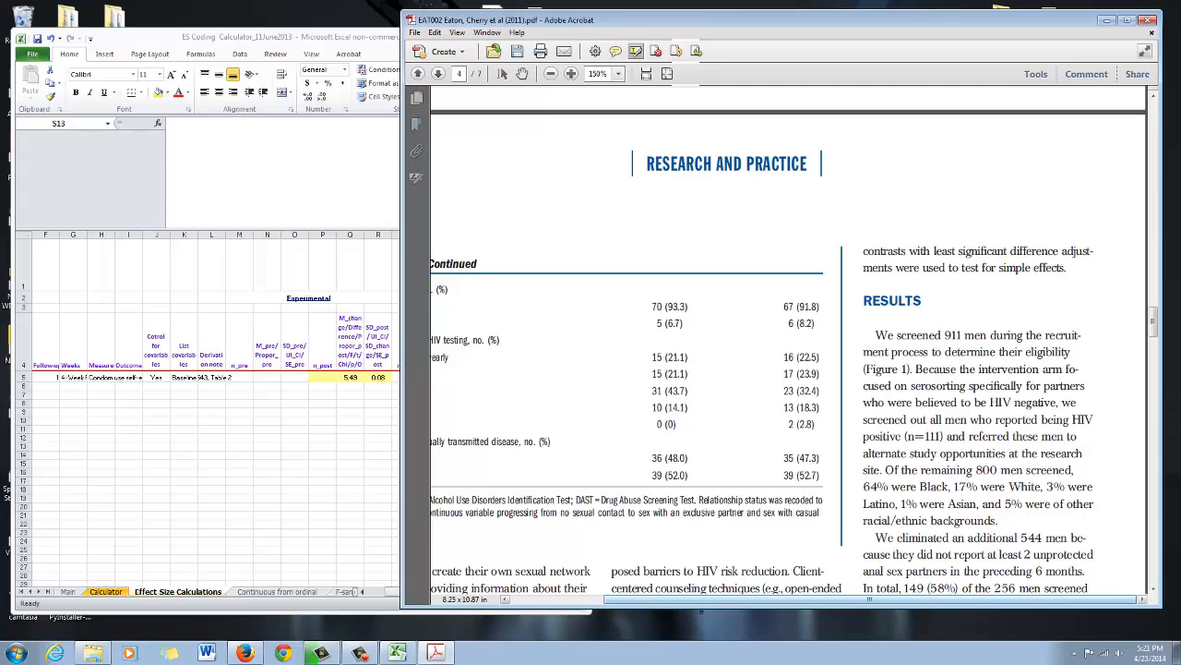
scroll(787, 340, up, 4)
scroll(788, 340, up, 15)
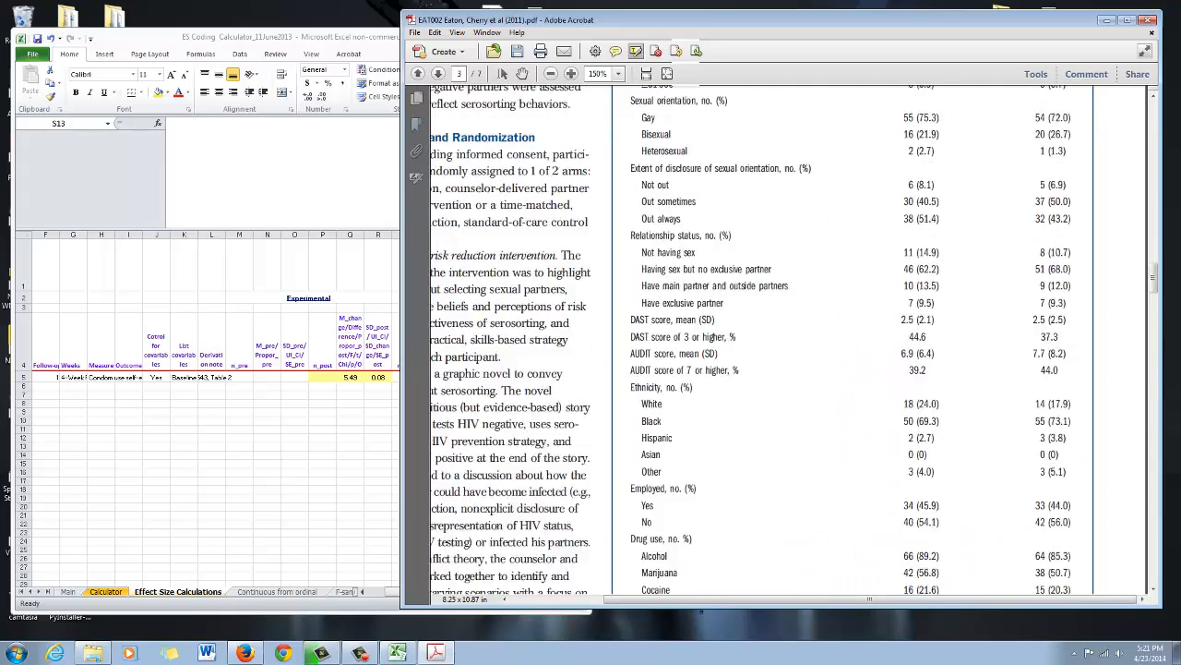
scroll(788, 340, up, 10)
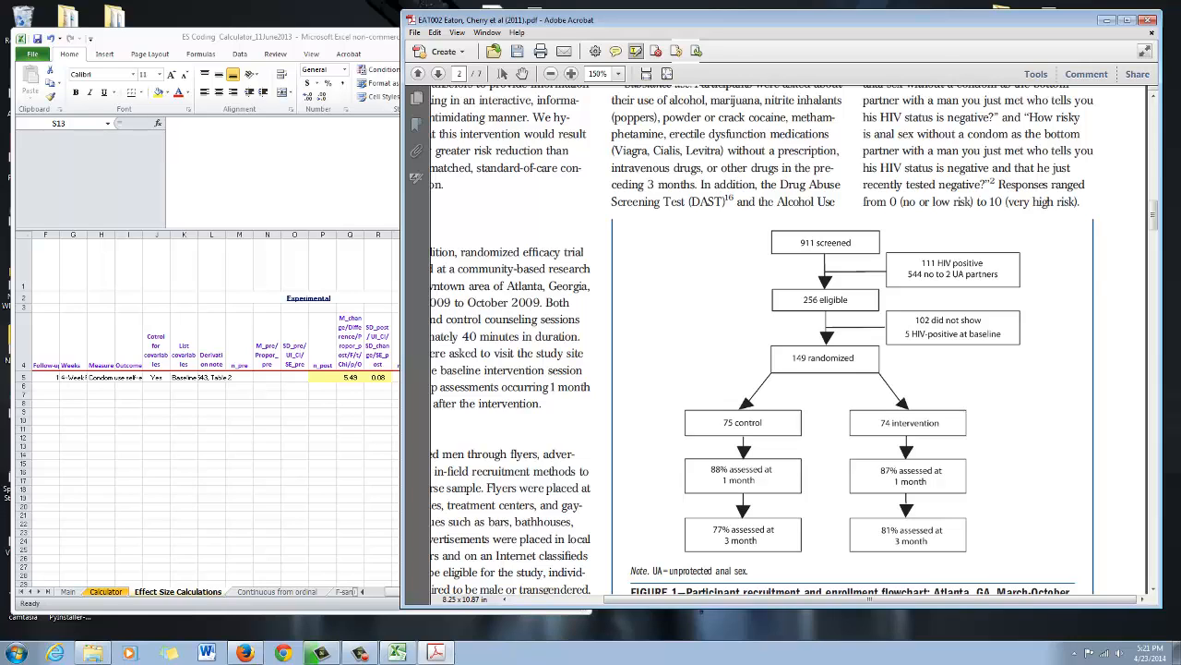
scroll(762, 339, down, 1)
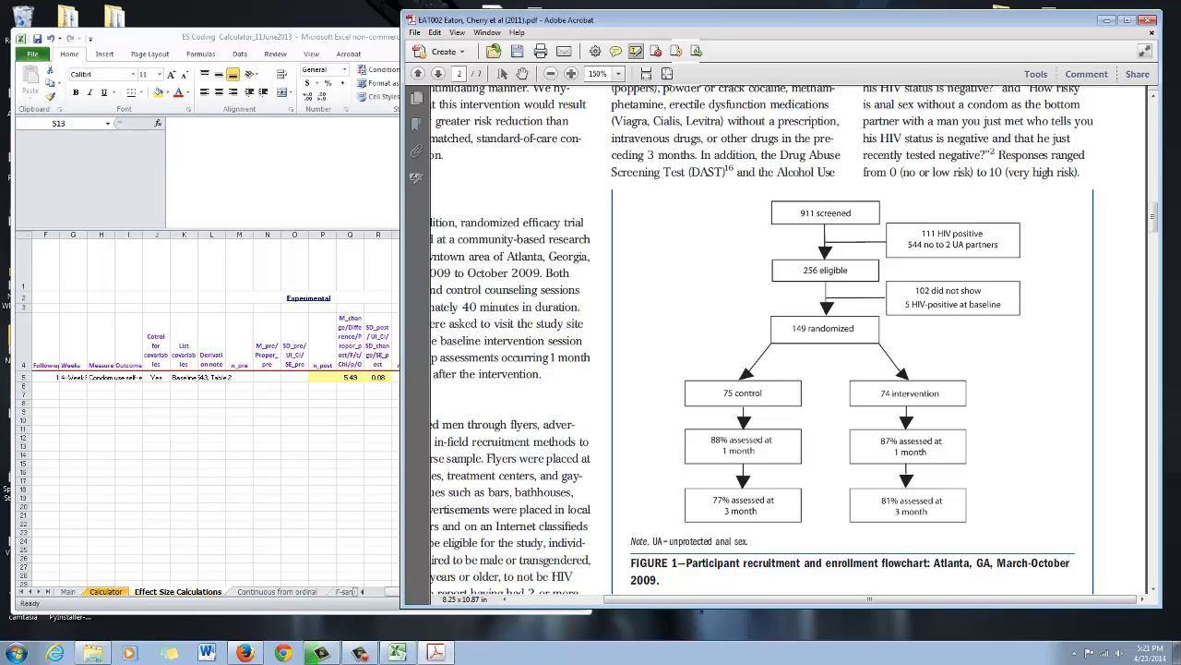
scroll(763, 340, down, 1)
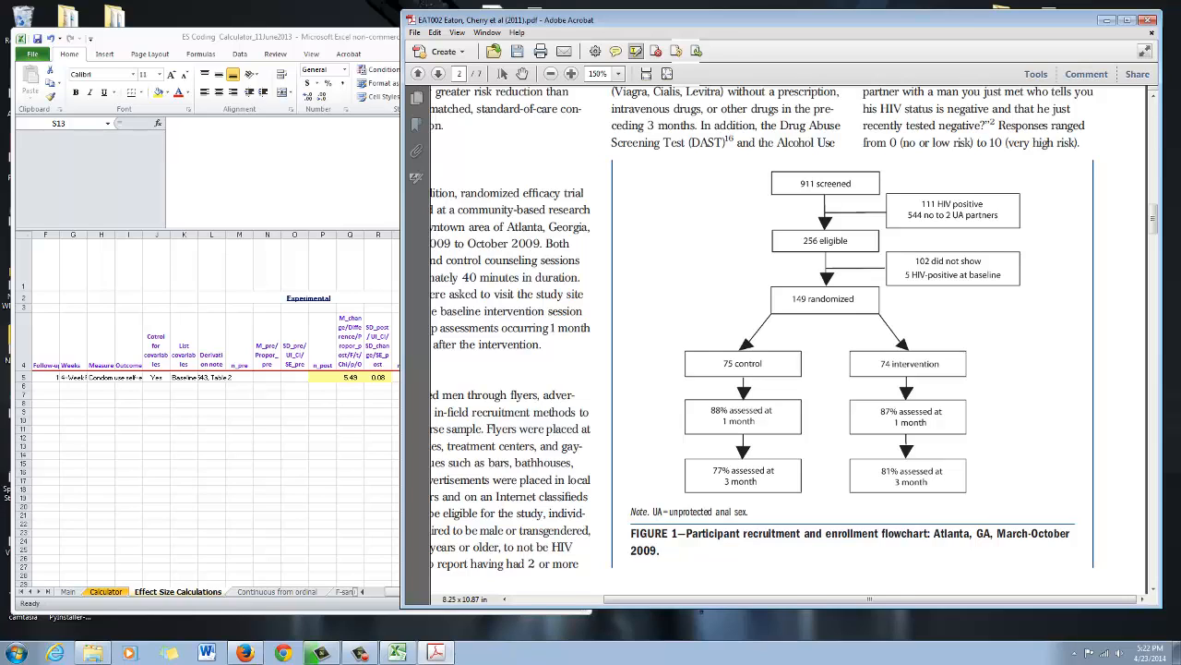
- Return to the workbook and enter the intervention group's 1-month sample size in P5 as =74*.87
key(alt+Tab)
click(322, 376)
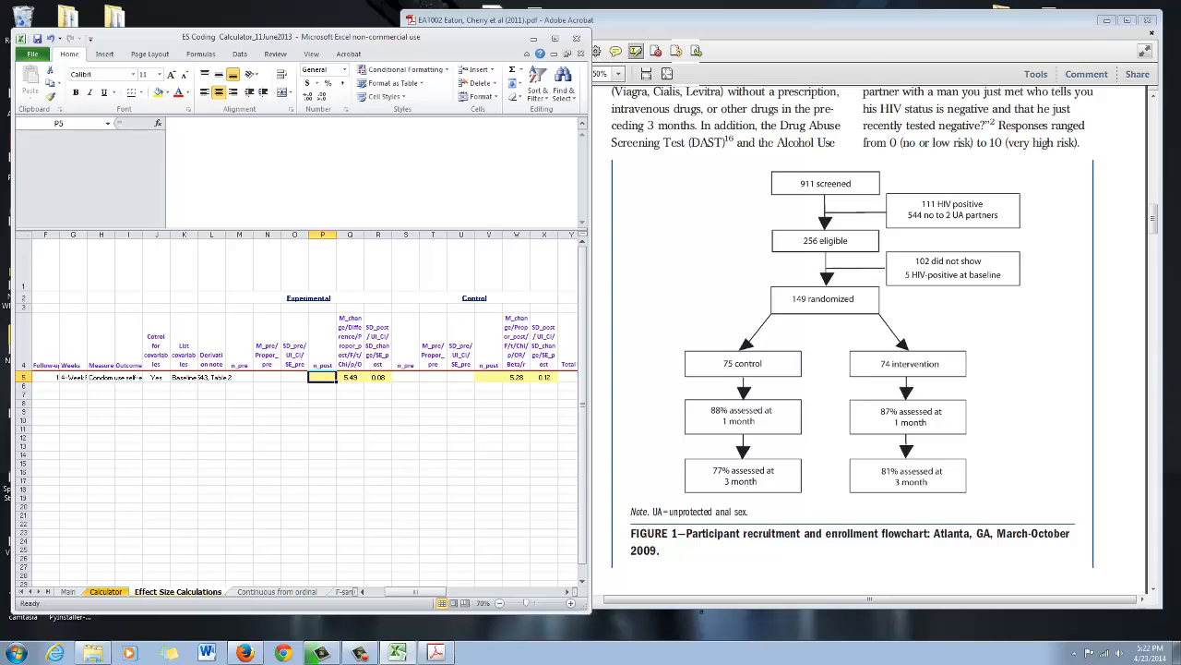
text(=7)
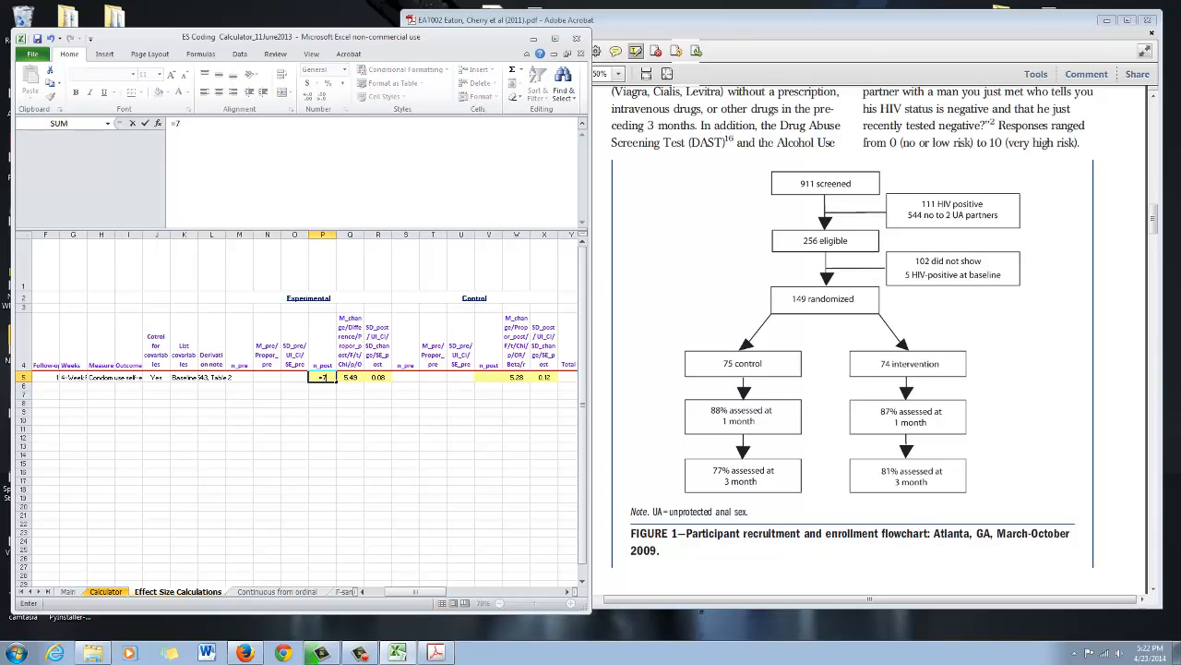
text(4*.87)
key(Return)
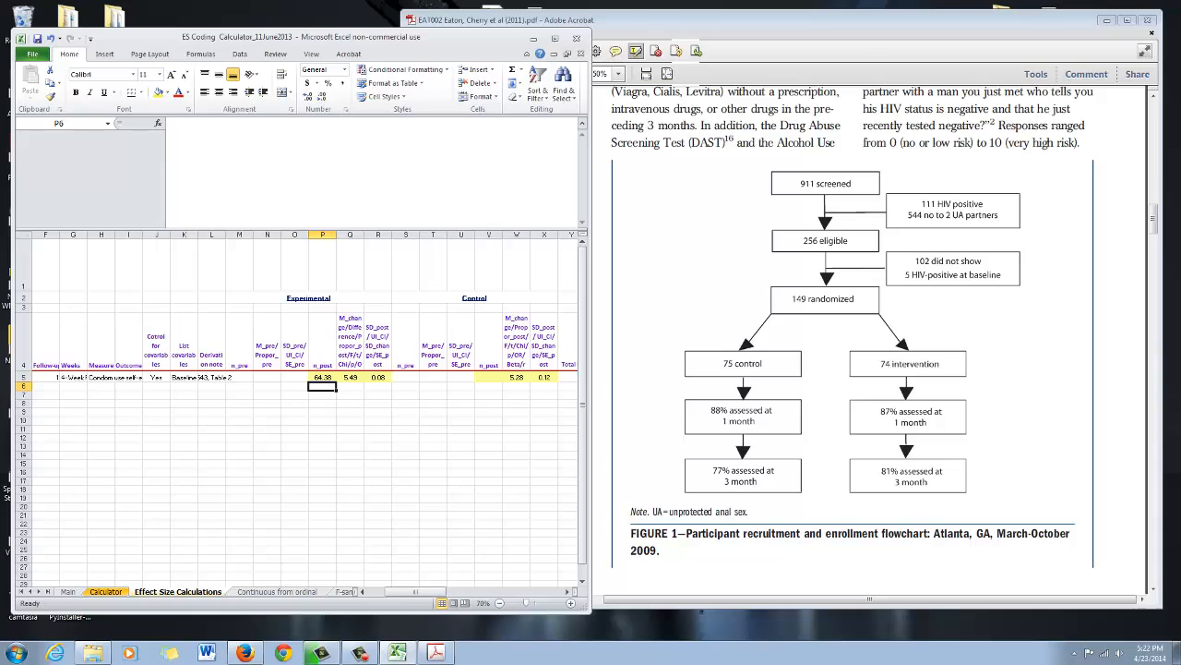
- Enter the control group's 1-month sample size in V5 as =75*.88
key(Up)
key(Right)
key(Right)
key(Right)
key(Right)
key(Right)
key(Right)
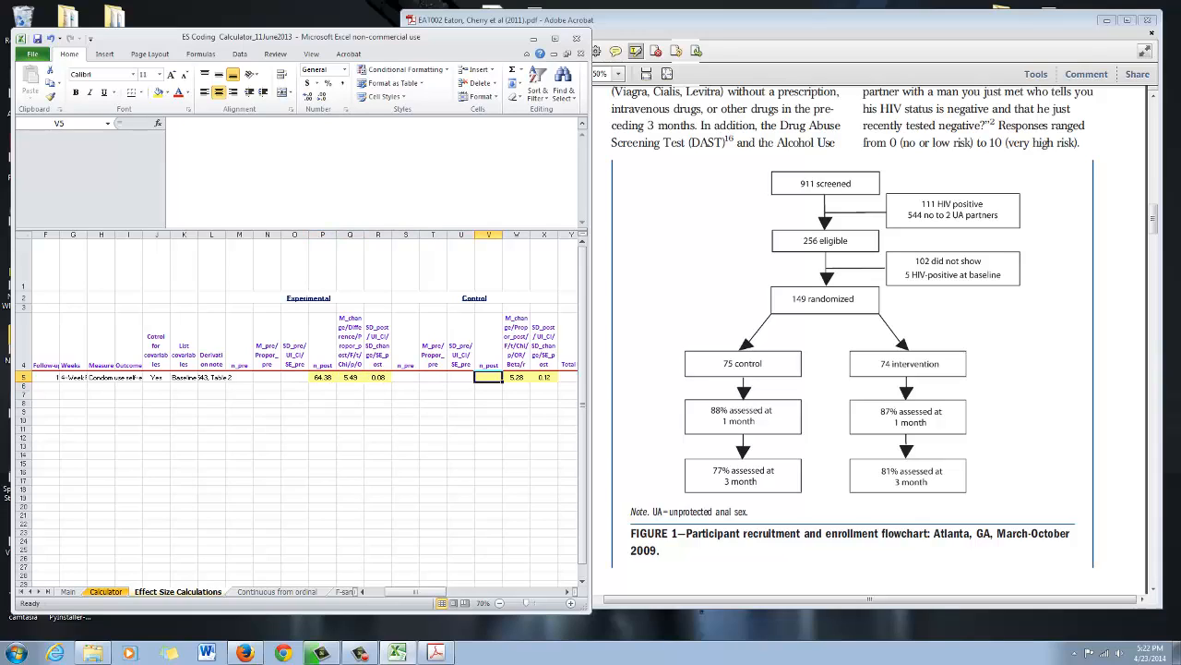
text(=)
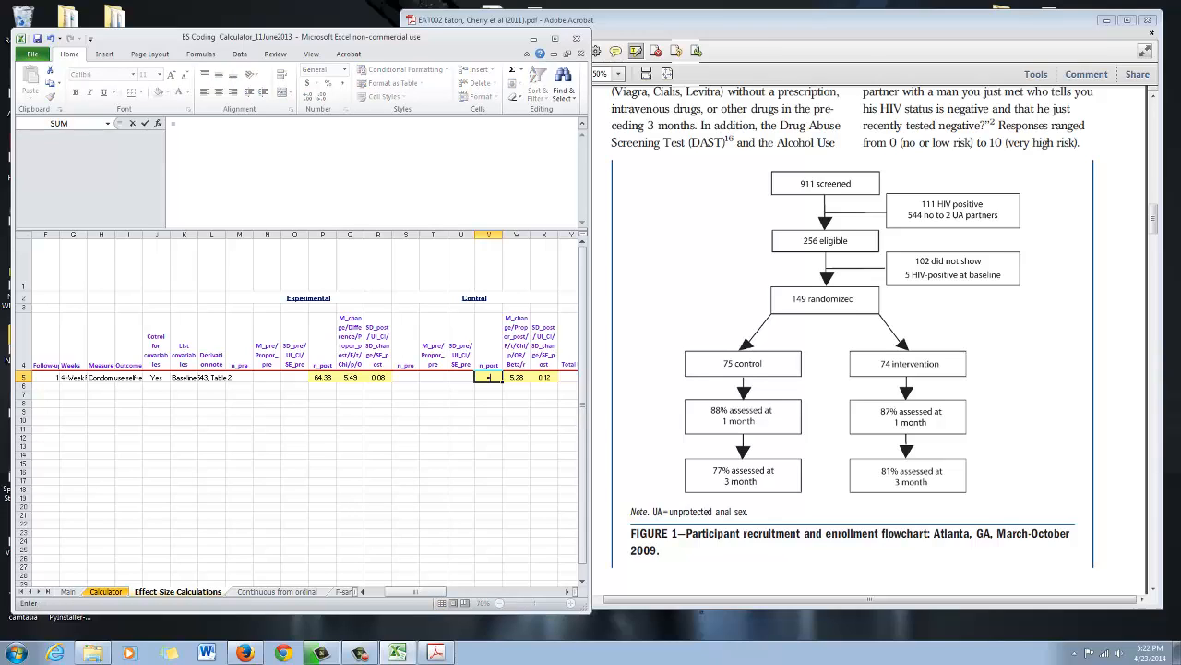
text(75*.88)
key(Return)
- Review the experimental and control group entries in row 5, from n_post in P5 across to the control columns
key(Up)
key(Left)
key(Left)
key(Left)
key(Left)
key(Left)
key(Left)
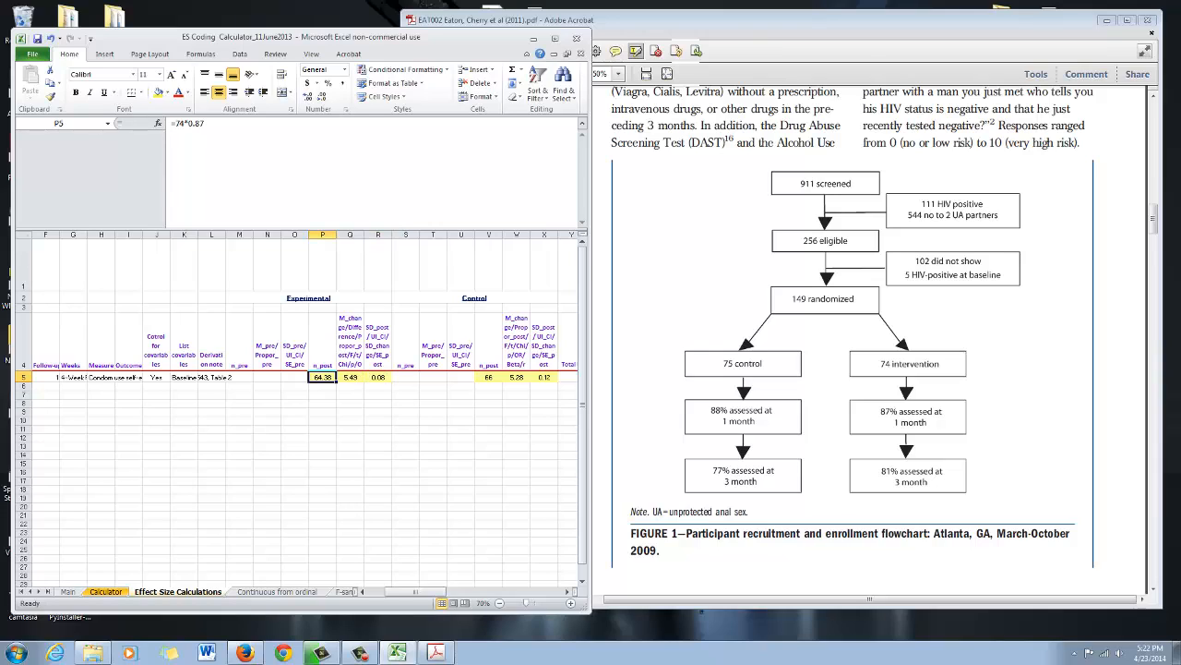
key(Right)
key(Right)
key(Right)
key(Right)
key(Right)
key(Right)
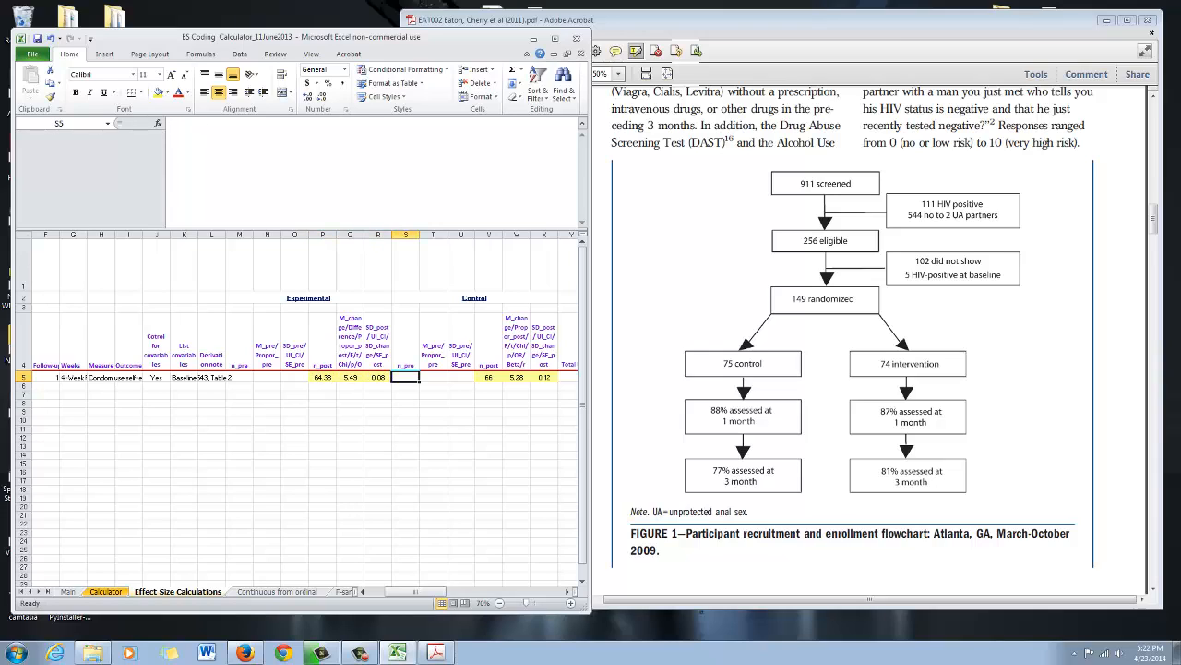
key(Left)
key(Left)
key(Left)
key(Left)
key(Left)
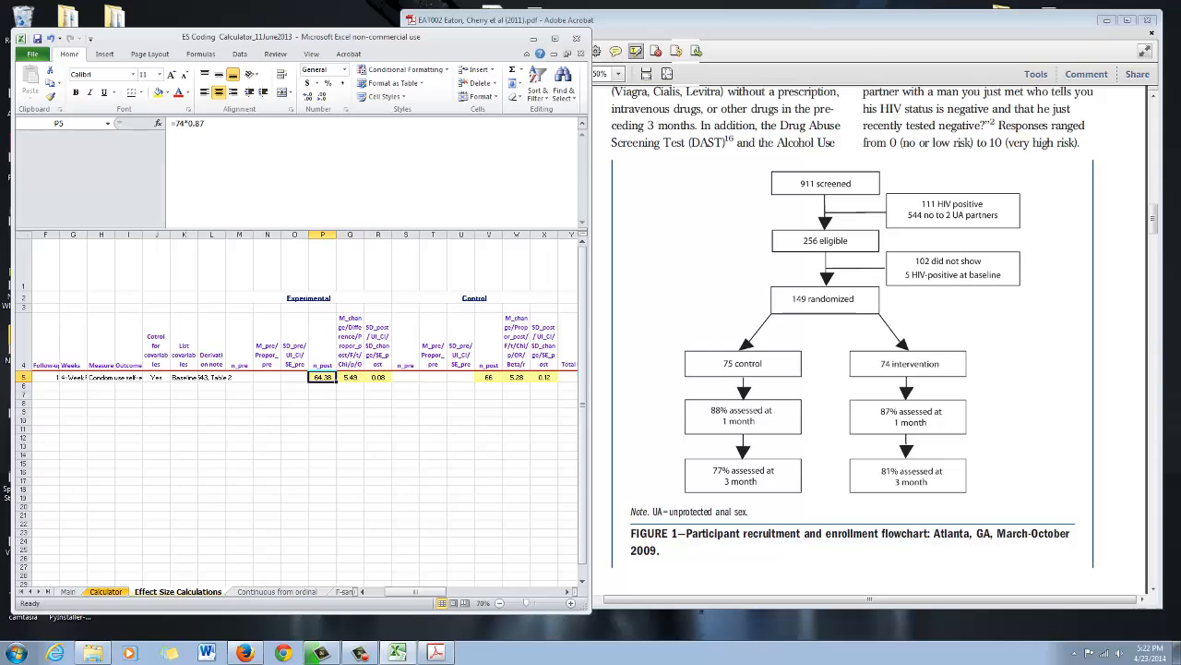
key(Right)
key(Right)
key(Right)
key(Right)
key(Right)
key(Left)
key(Left)
key(Left)
key(Left)
key(Left)
key(Left)
key(Right)
key(Right)
key(Right)
key(Right)
key(Right)
key(Right)
key(Right)
key(Right)
key(Right)
key(Right)
key(Right)
key(Right)
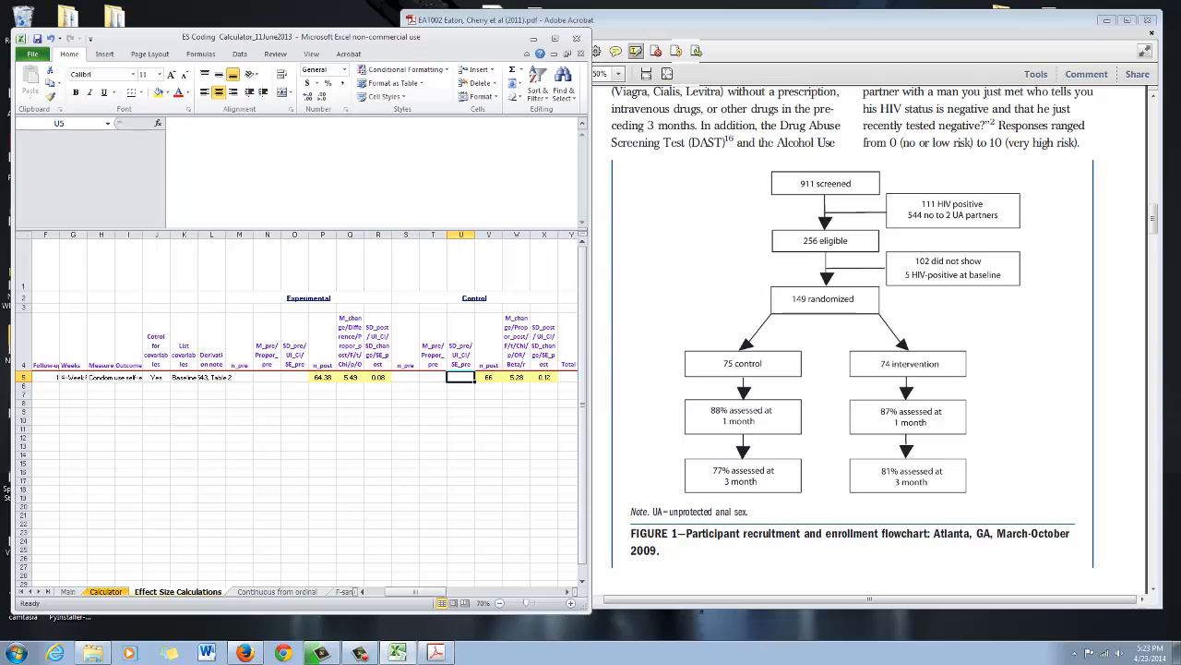
- Maximize the workbook and examine the experimental, control and experimental-vs-control effect-size columns, including the formula in AM5
key(Right)
key(Right)
key(Right)
key(Right)
key(Right)
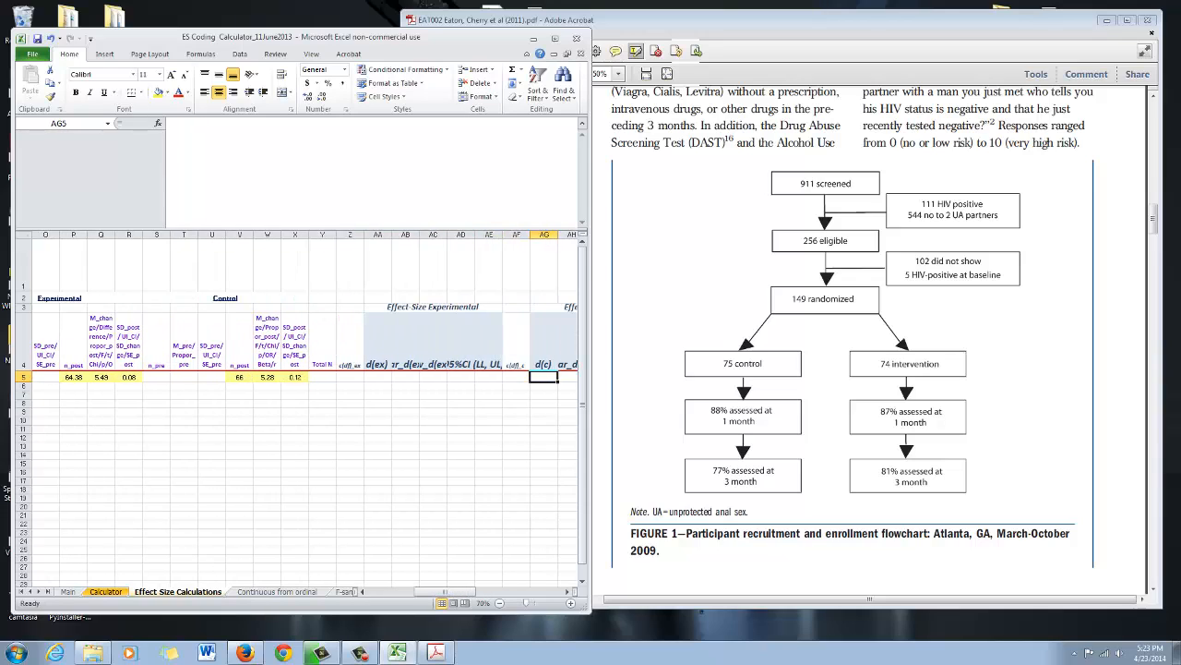
key(super+Up)
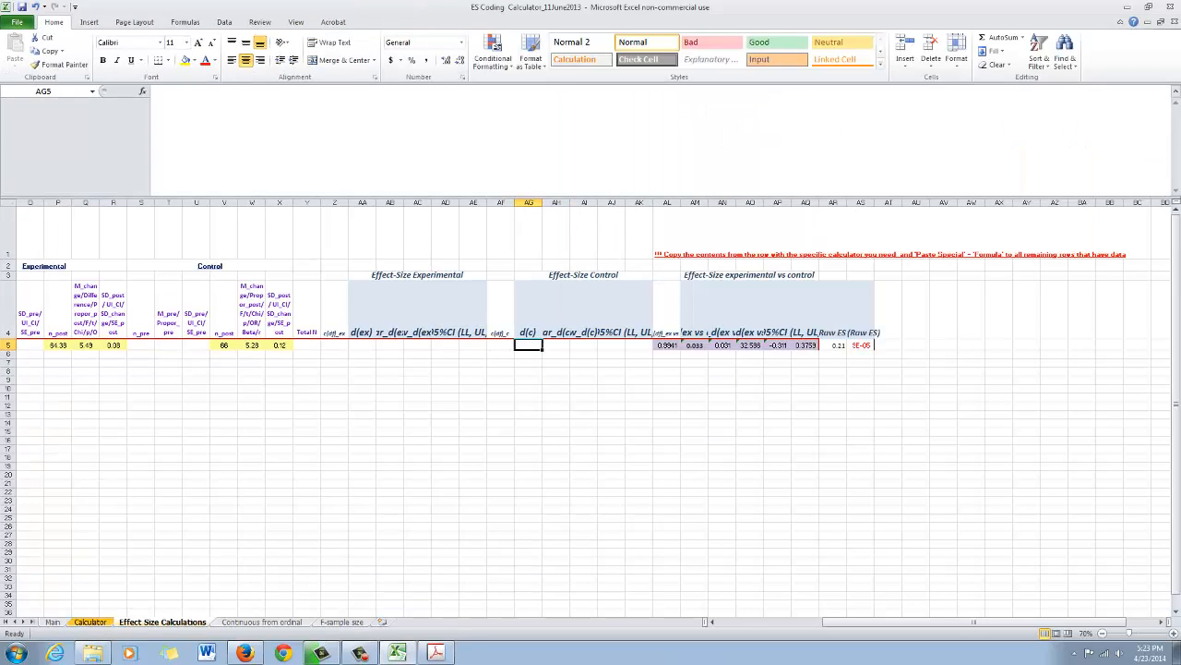
drag(362, 202, 475, 202)
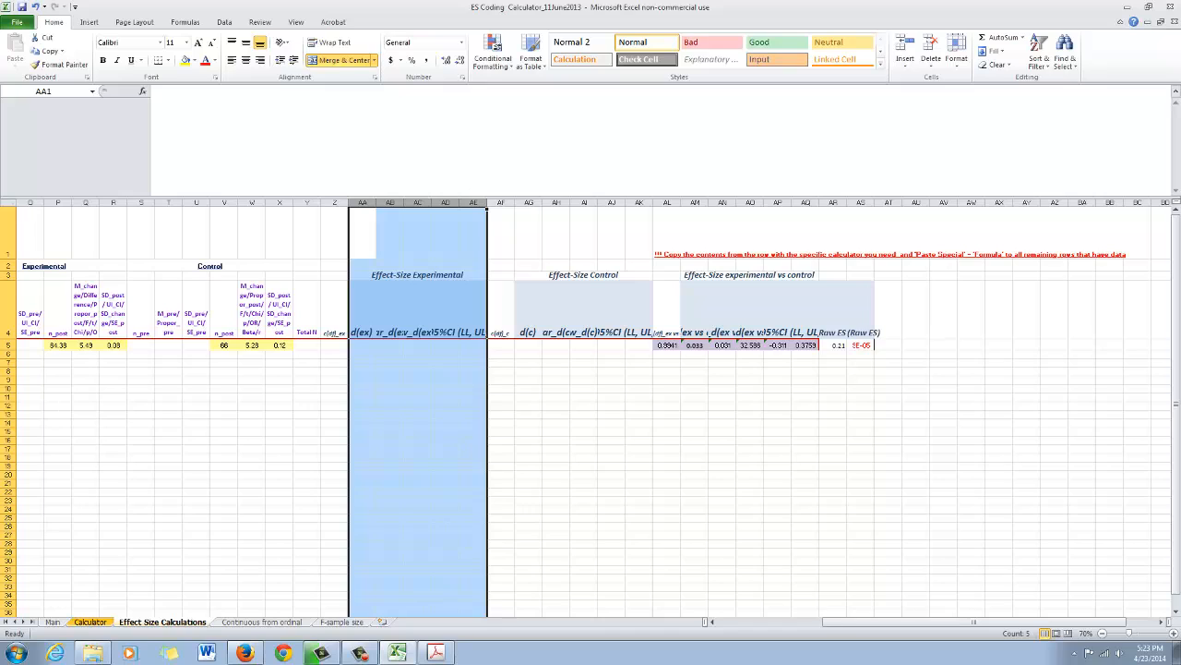
drag(527, 203, 661, 202)
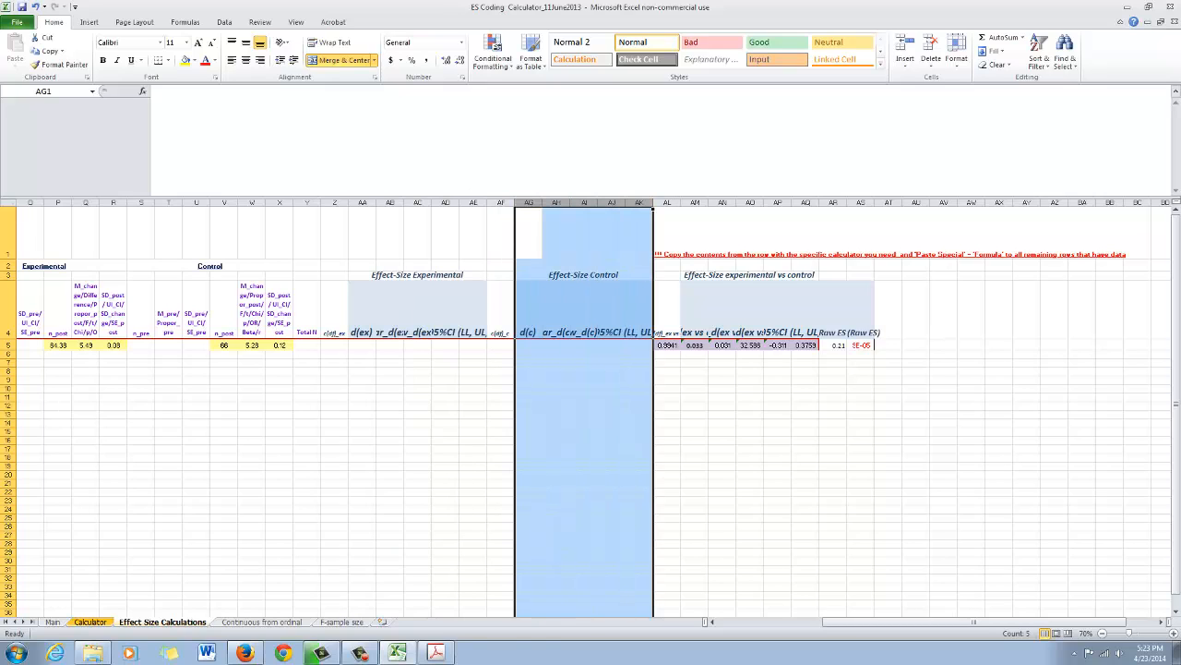
drag(886, 622, 813, 622)
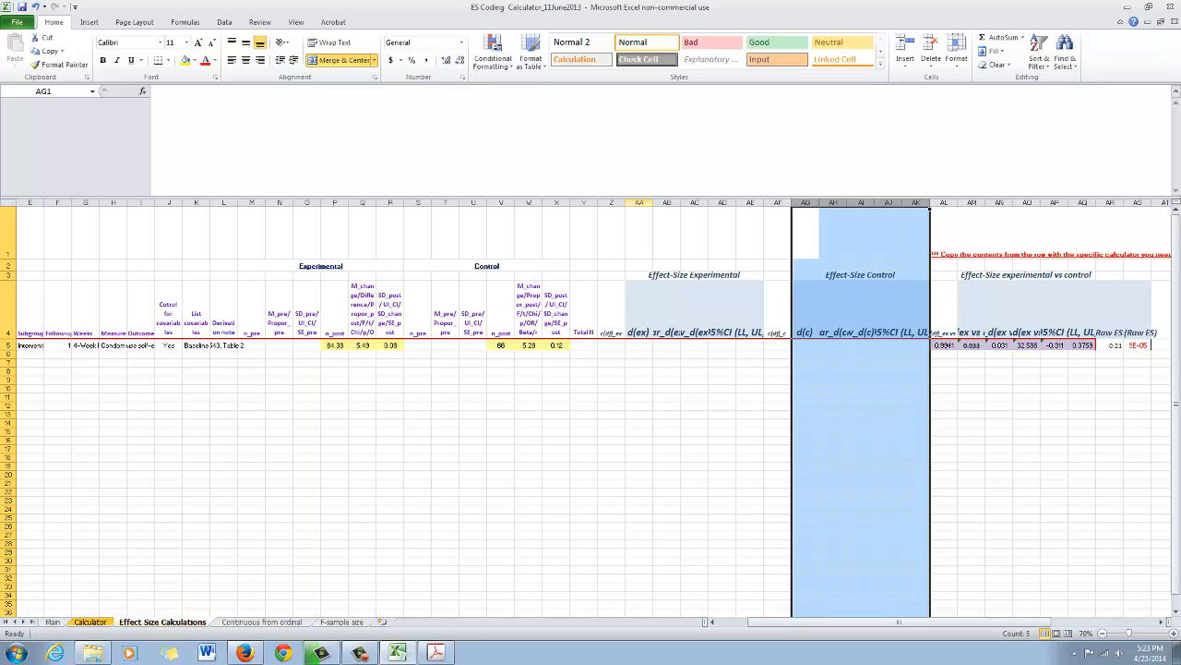
drag(638, 202, 916, 202)
double_click(983, 345)
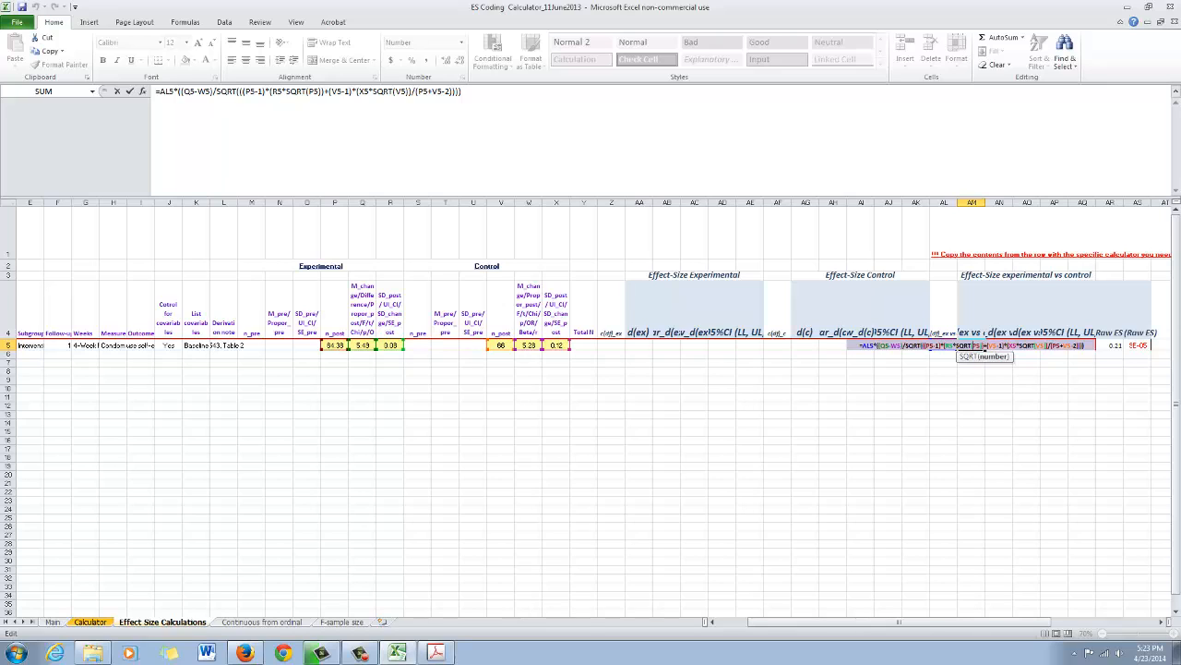
key(Escape)
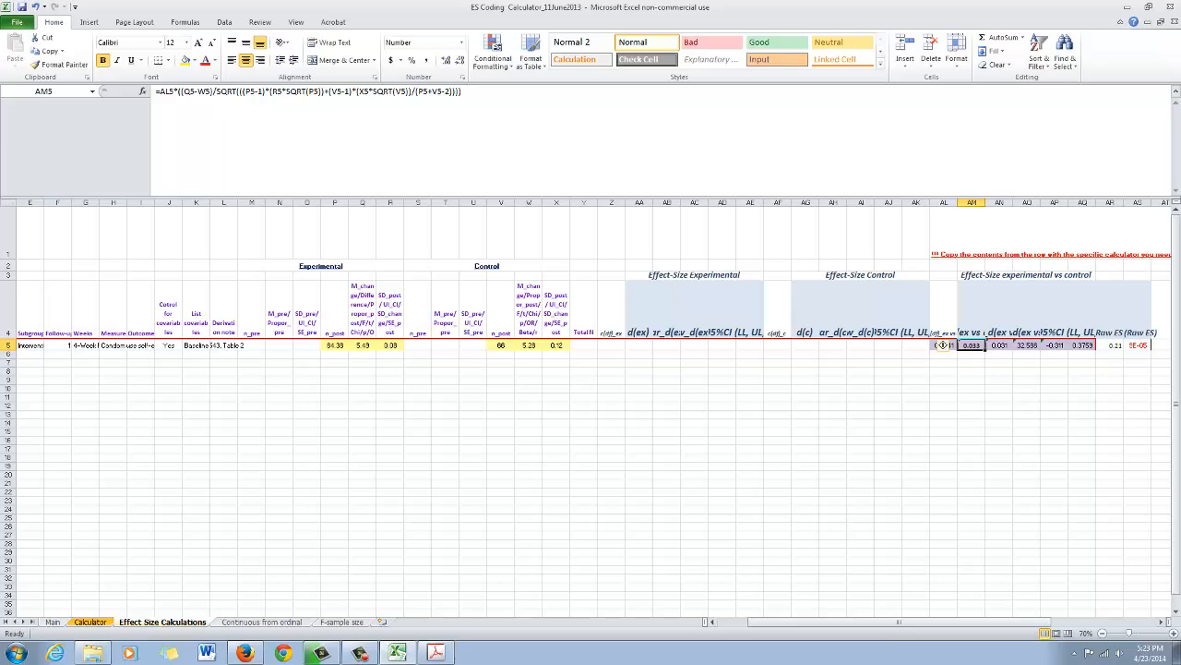
drag(921, 622, 891, 622)
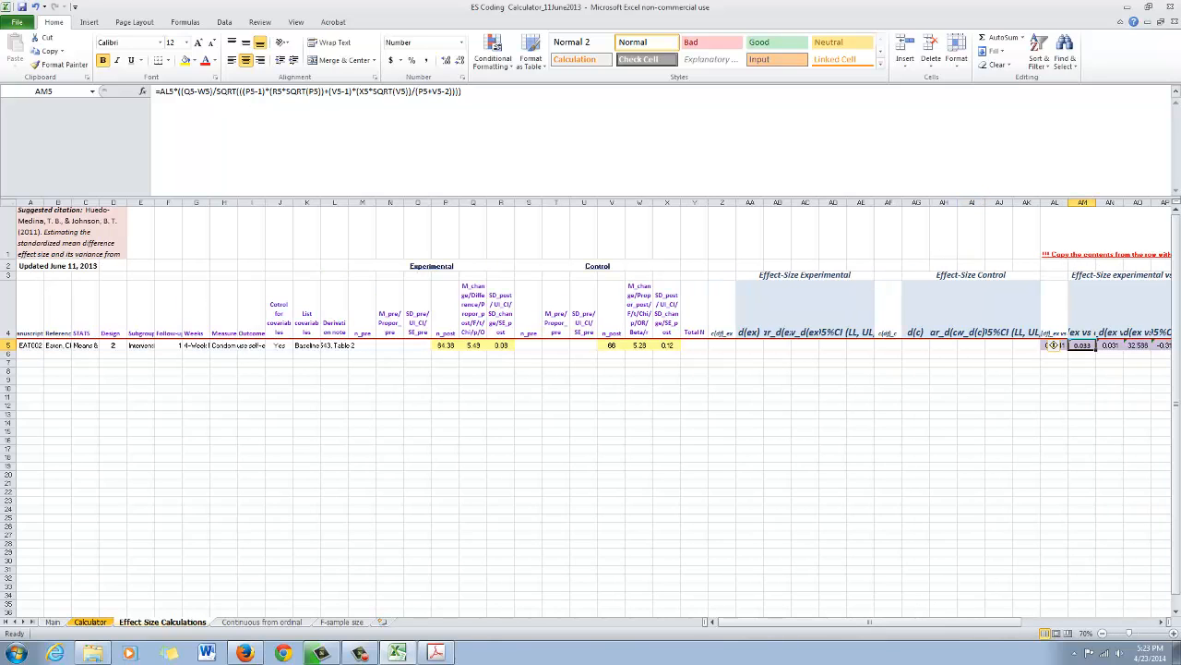
- Switch to the EAT002 article in Acrobat, look over Table 2 on page 5, and return to the workbook
mouse_move(439, 653)
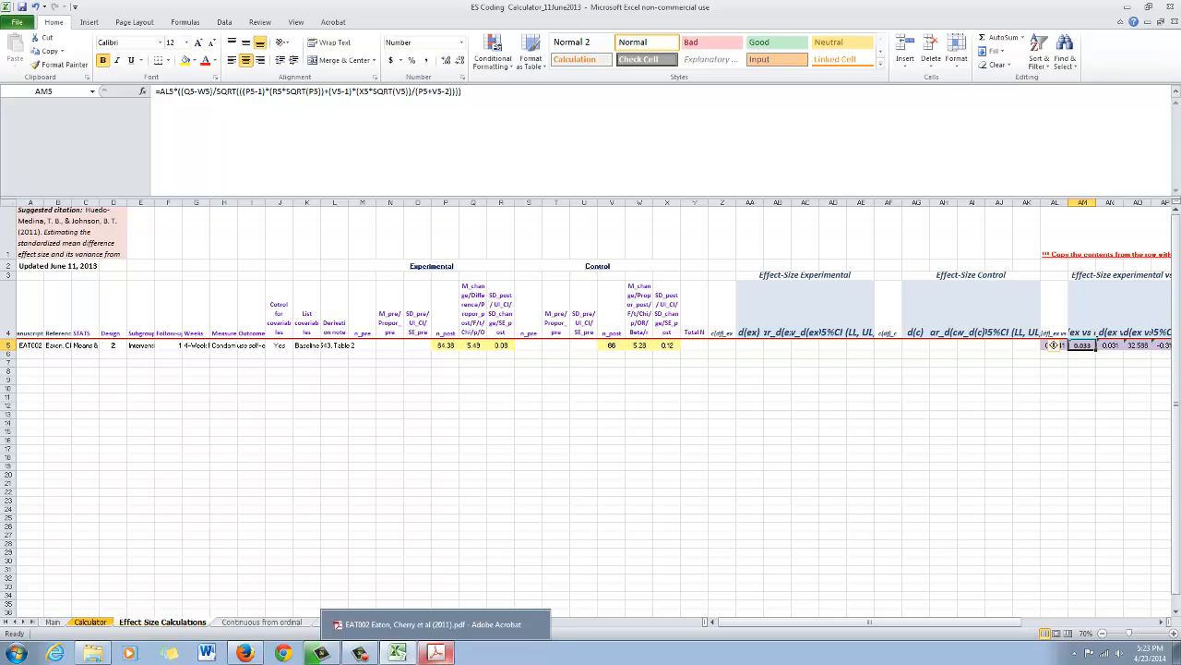
click(435, 654)
scroll(789, 333, down, 3)
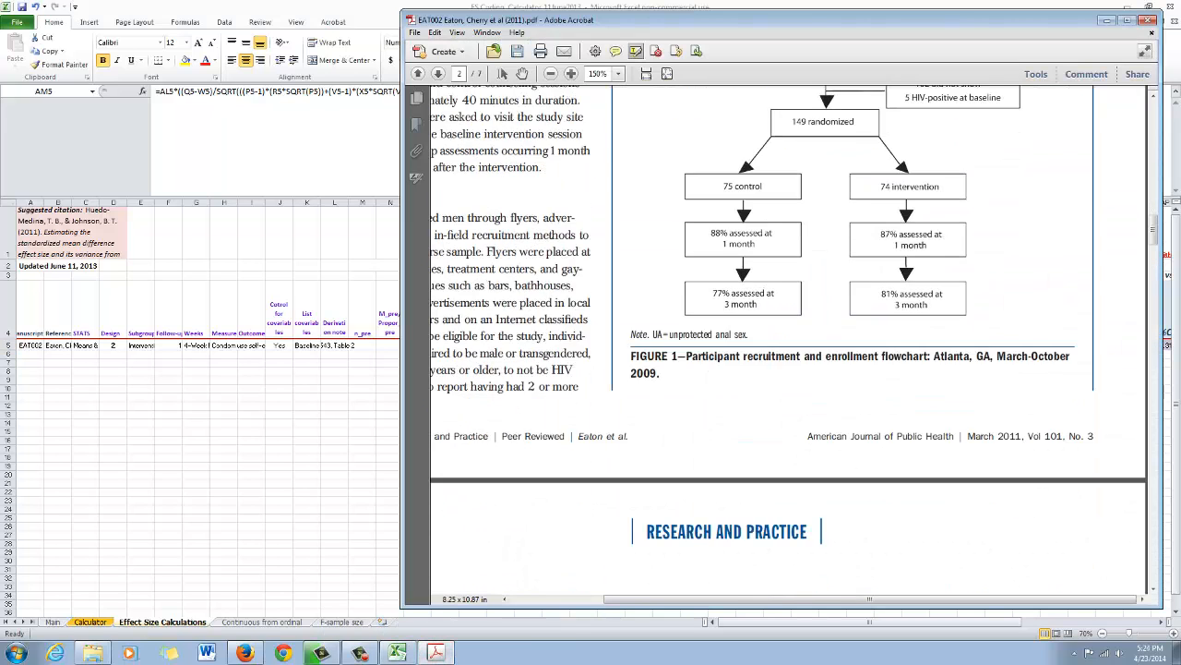
scroll(789, 332, down, 10)
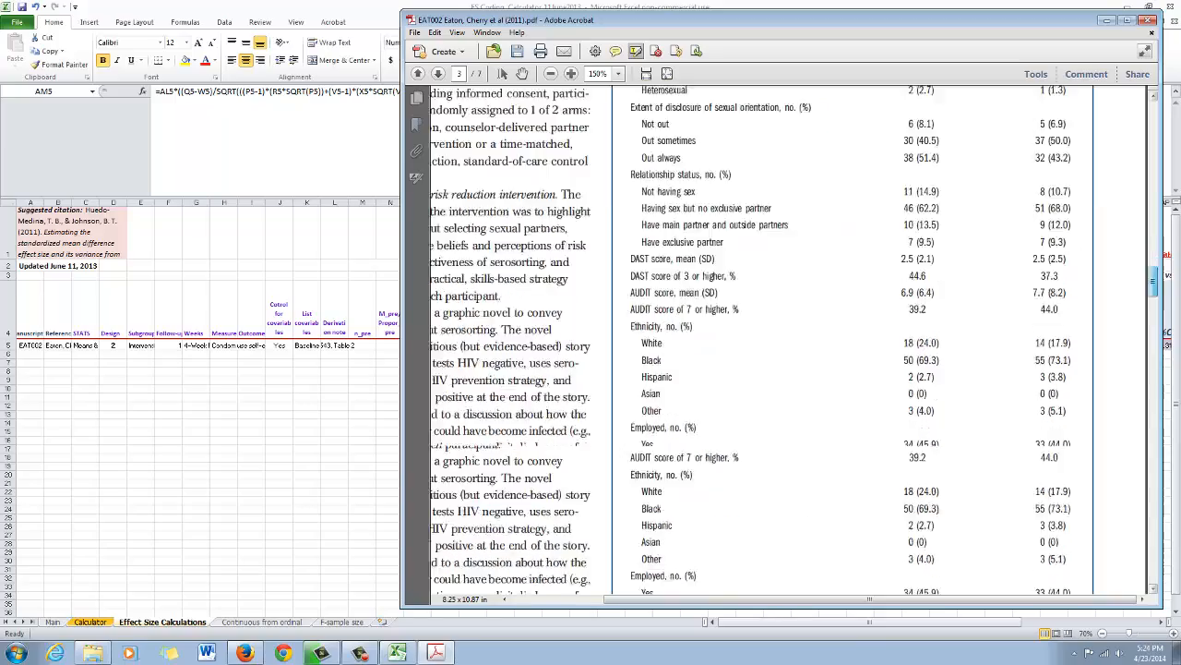
scroll(789, 332, down, 15)
scroll(789, 332, up, 3)
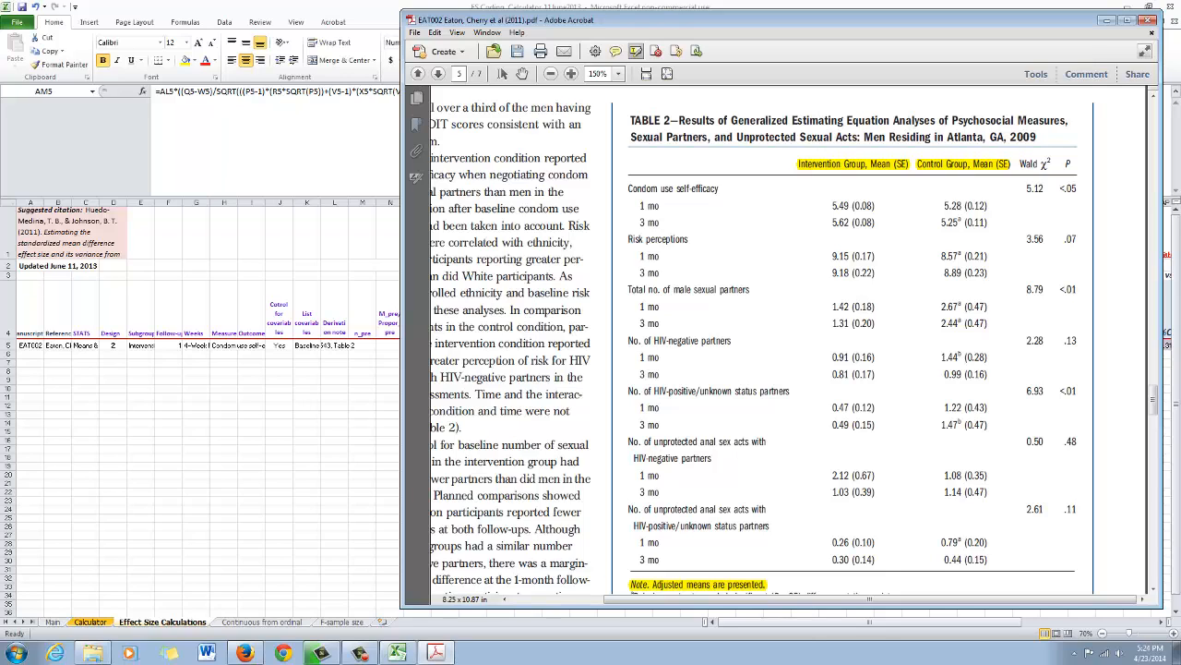
key(alt+Tab)
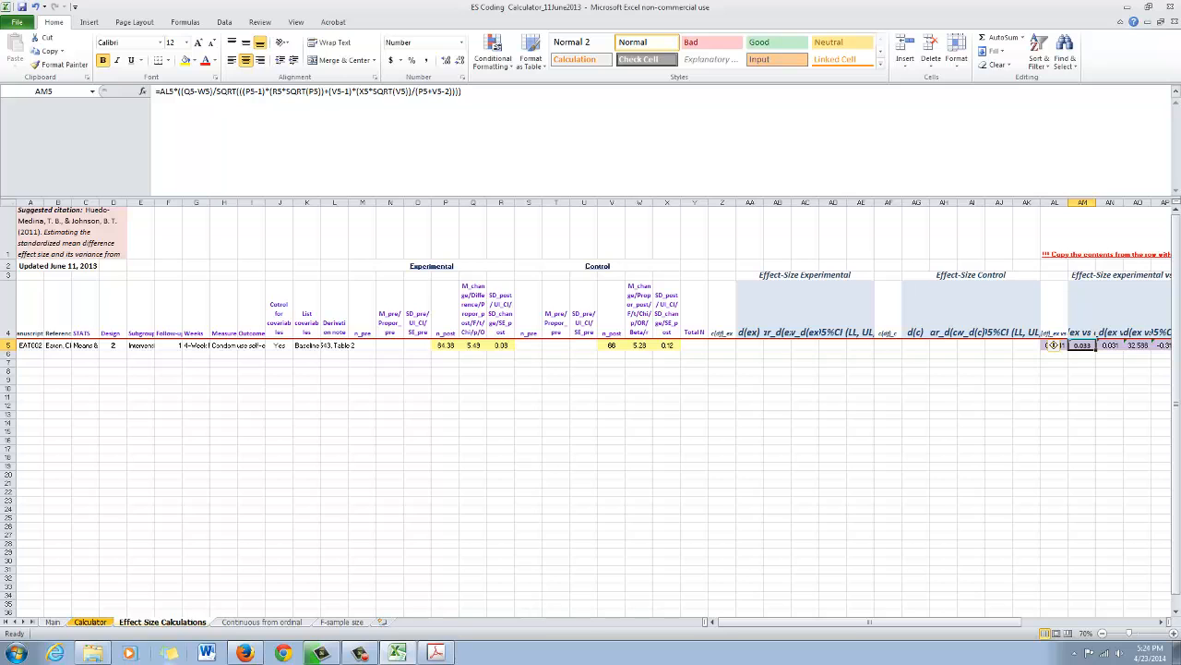
- Copy the design 2 Means & SEs row (row 25) from the Calculator sheet into row 6 of Effect Size Calculations
key(ctrl+Page_Up)
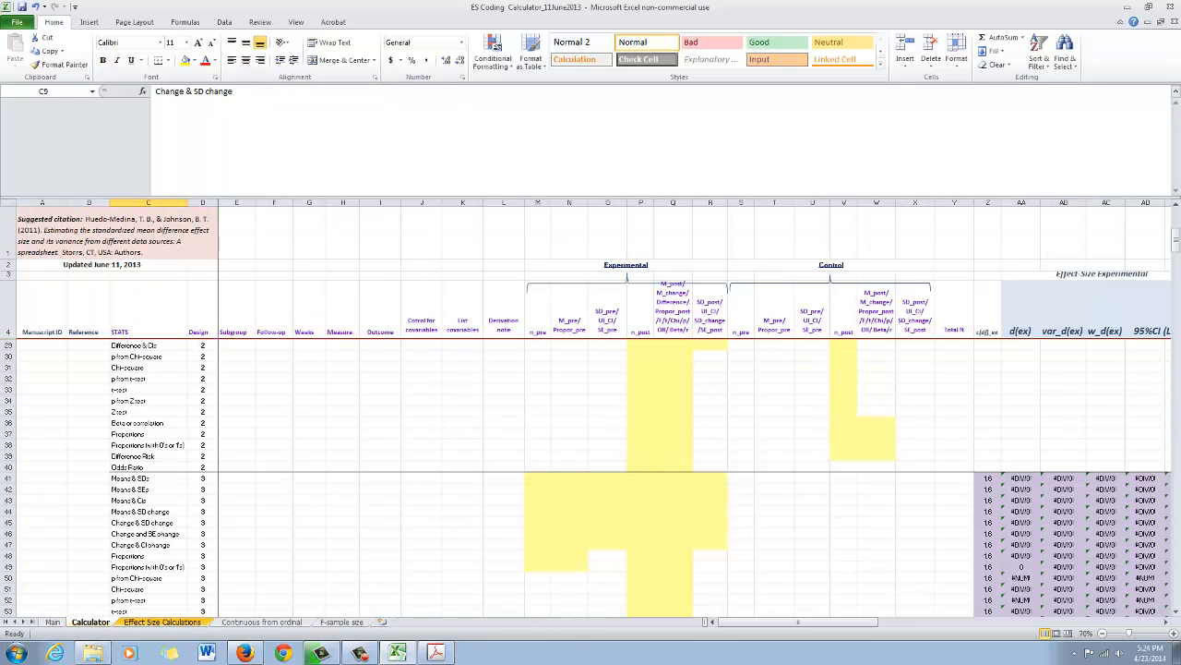
click(274, 478)
scroll(274, 478, up, 2)
scroll(274, 478, down, 3)
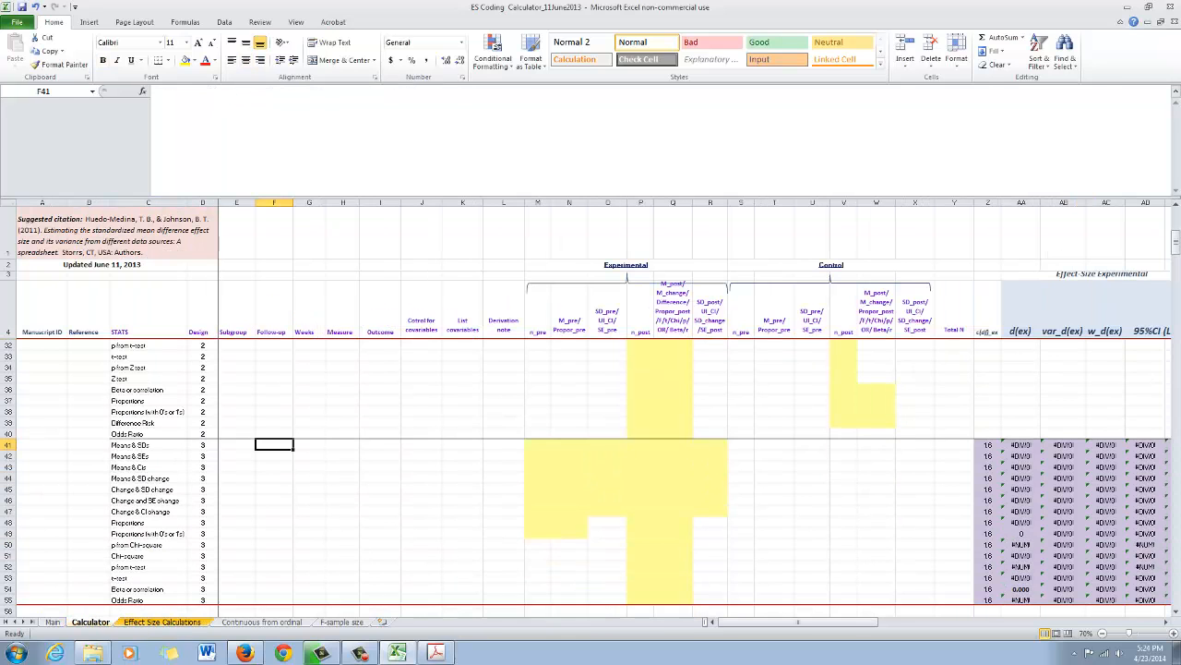
click(11, 456)
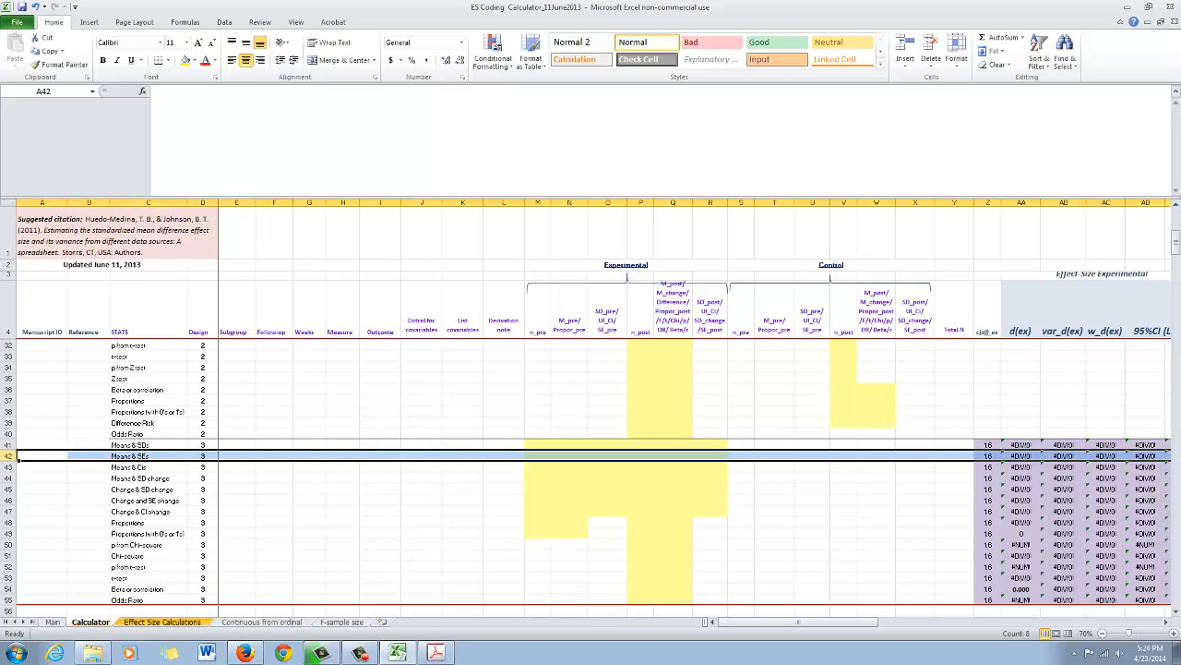
scroll(17, 457, up, 4)
click(11, 400)
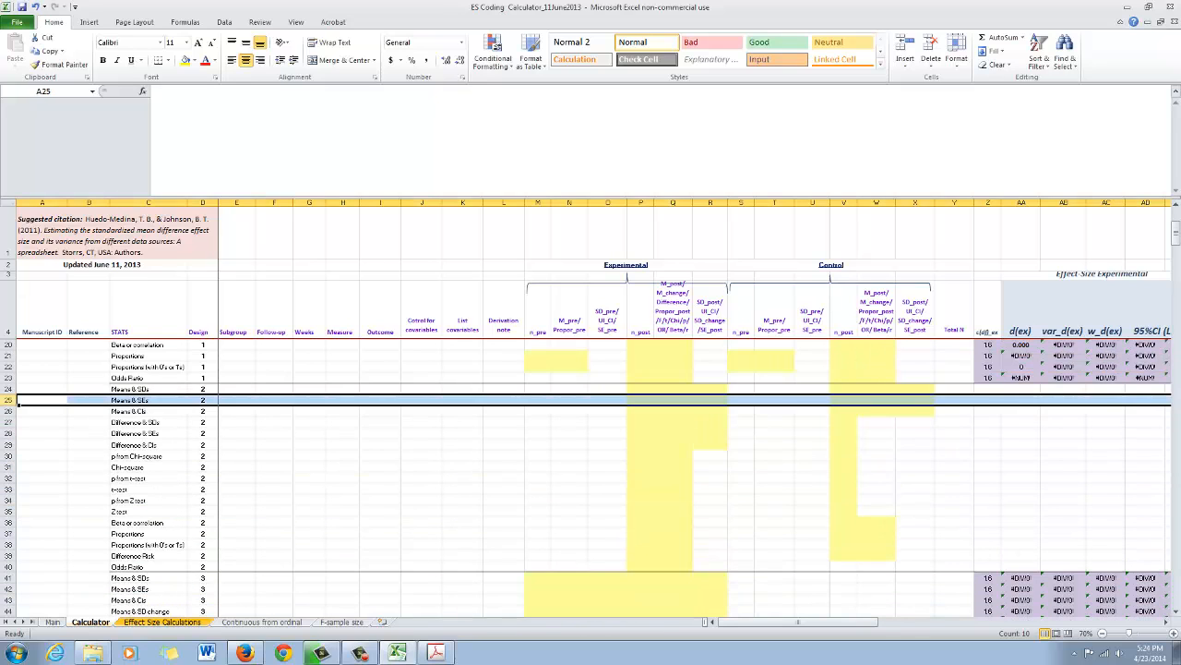
key(ctrl+c)
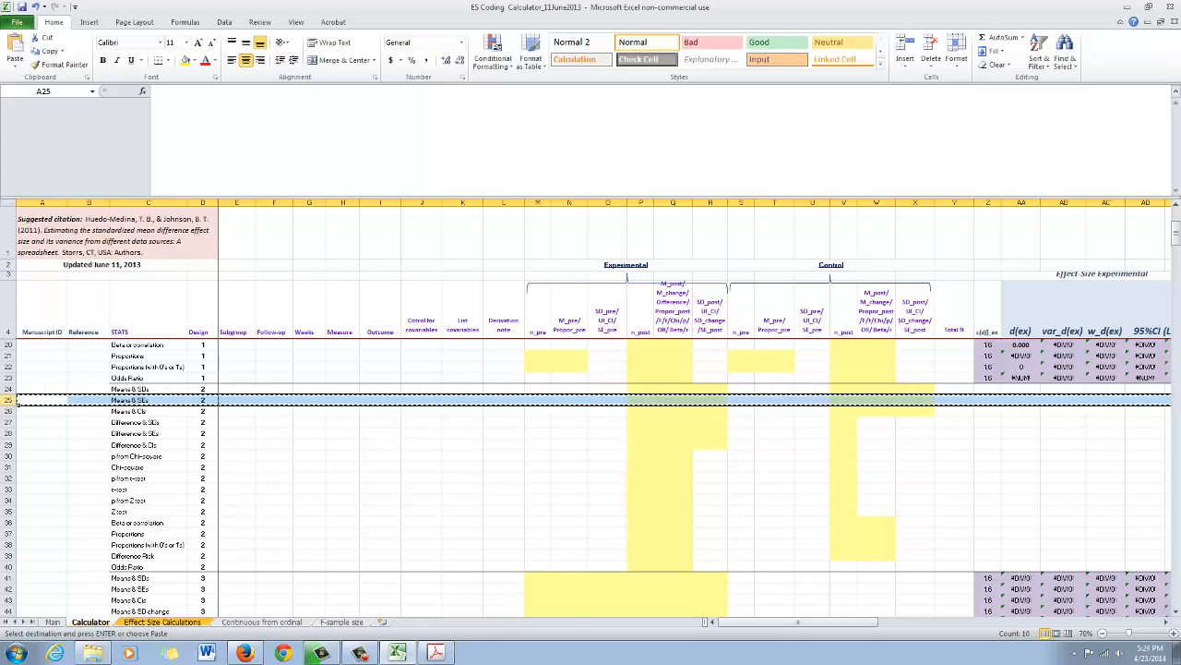
key(ctrl+Page_Down)
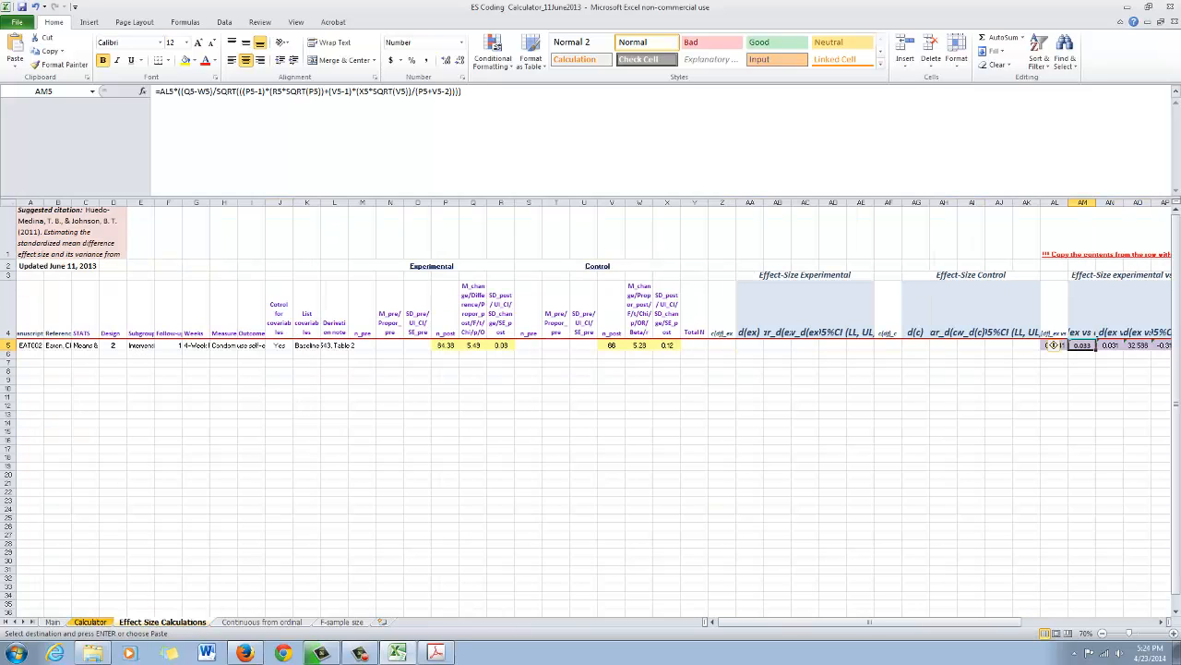
click(7, 354)
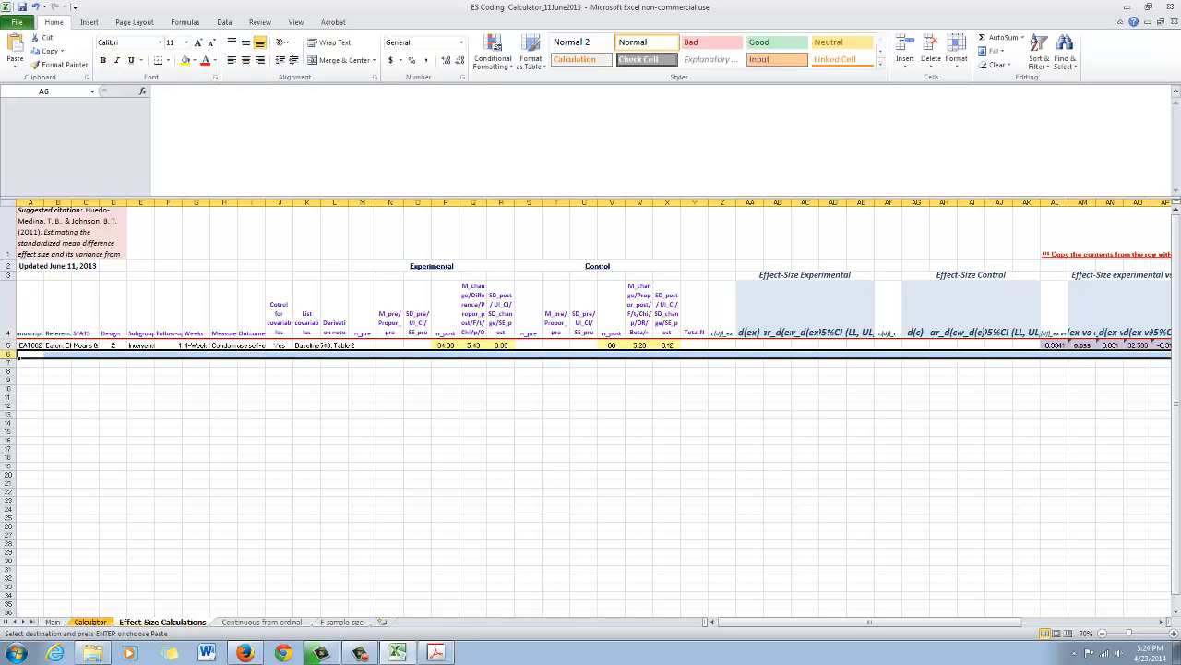
key(ctrl+v)
- Copy the manuscript ID EAT002 from A5 into A6
click(31, 346)
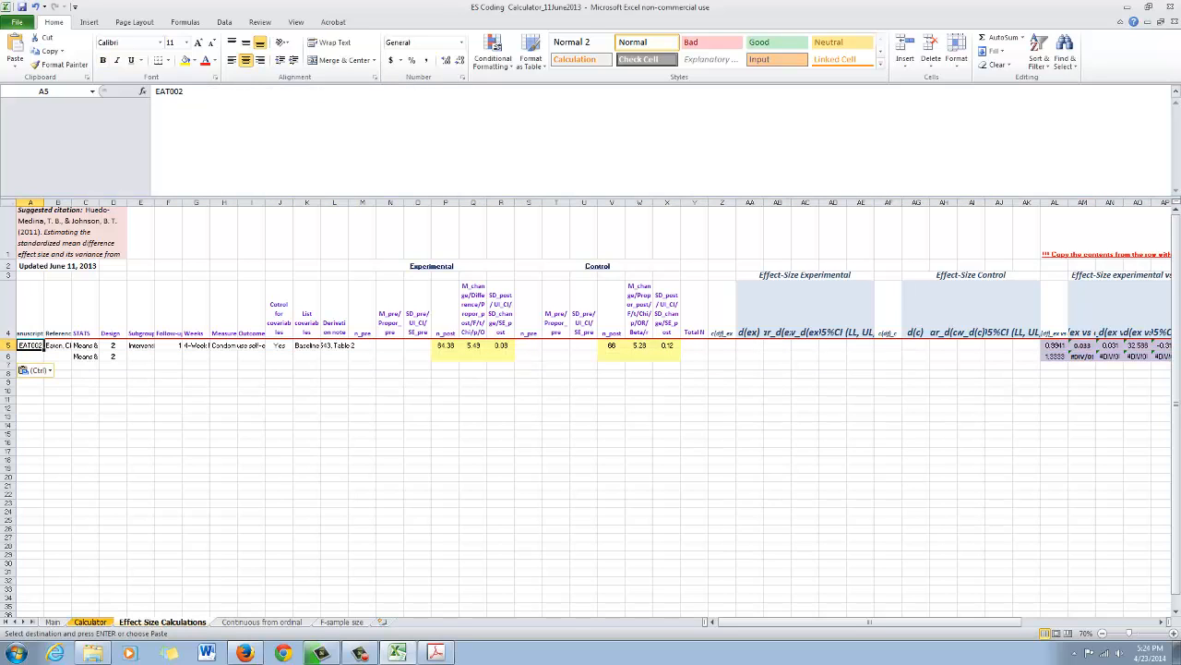
click(31, 315)
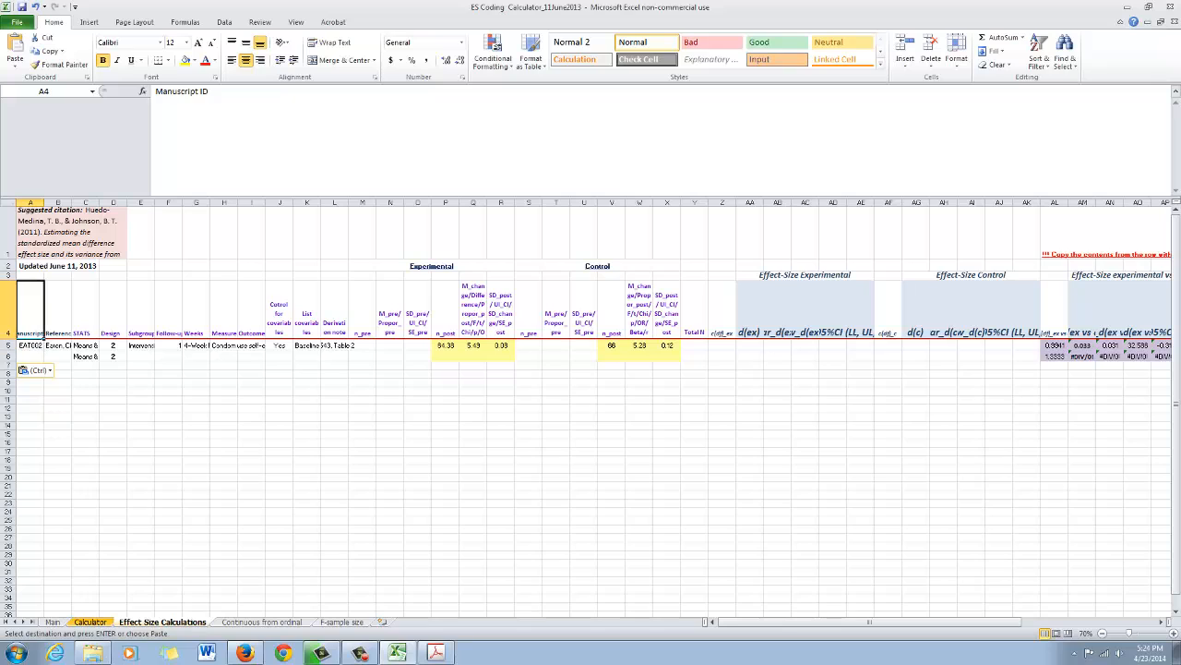
click(31, 345)
key(ctrl+c)
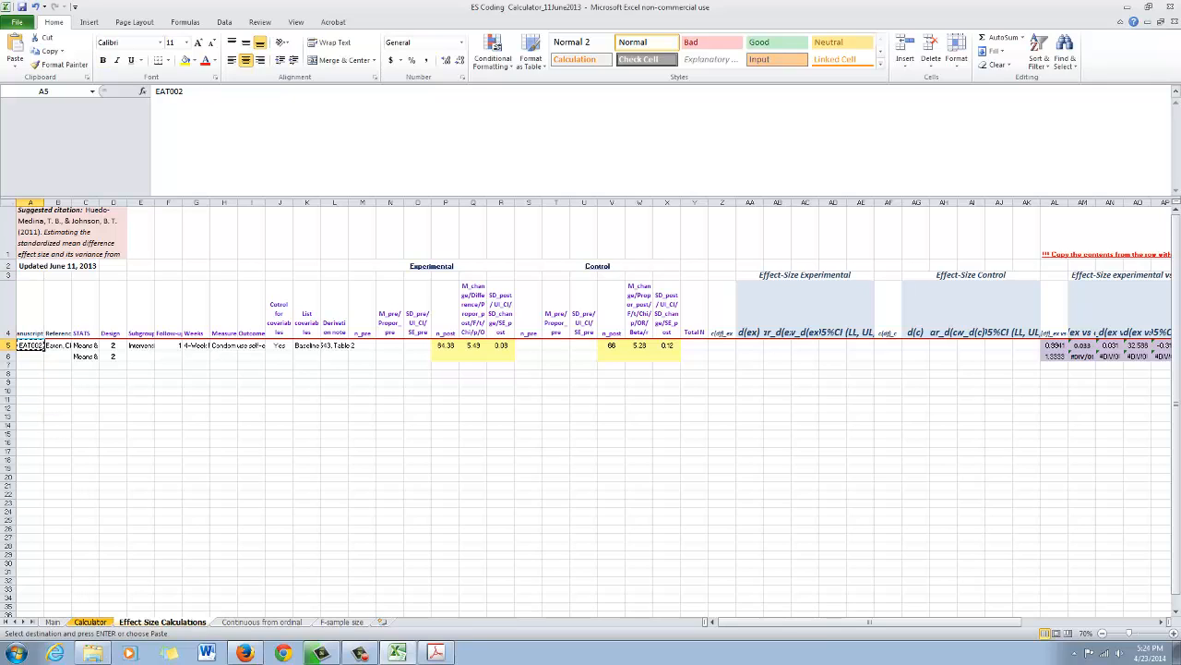
click(30, 356)
key(ctrl+v)
- Copy the article reference from B5 into B6 and clear the copy selection
click(58, 329)
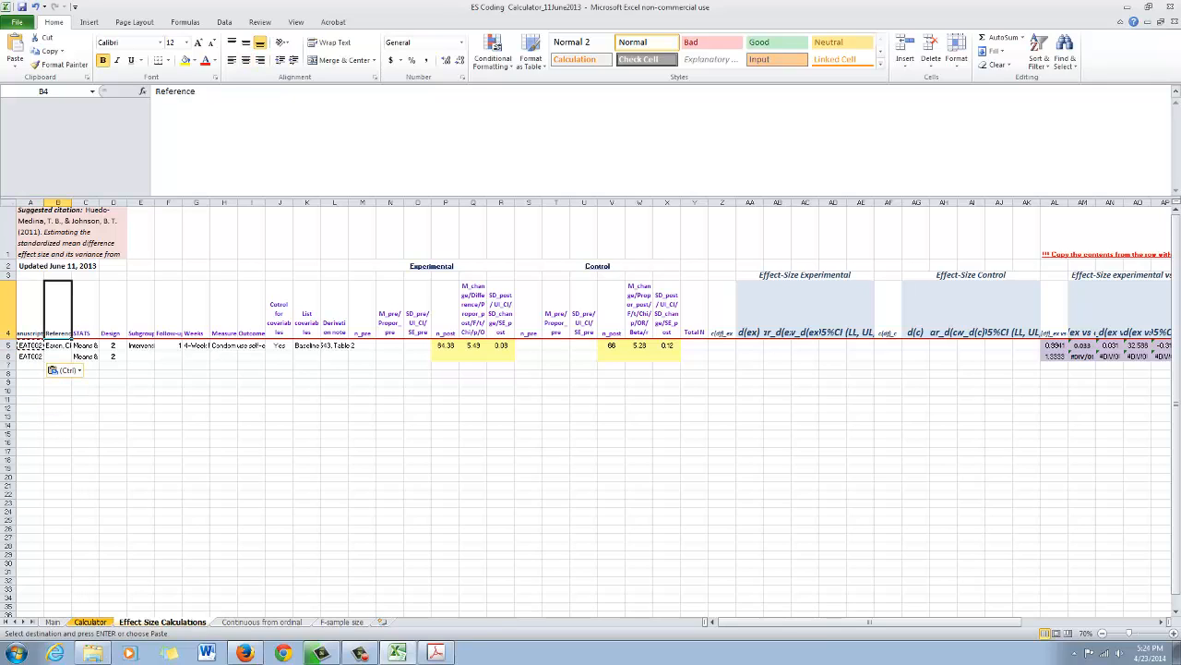
click(58, 346)
key(ctrl+c)
click(58, 356)
key(ctrl+v)
key(Escape)
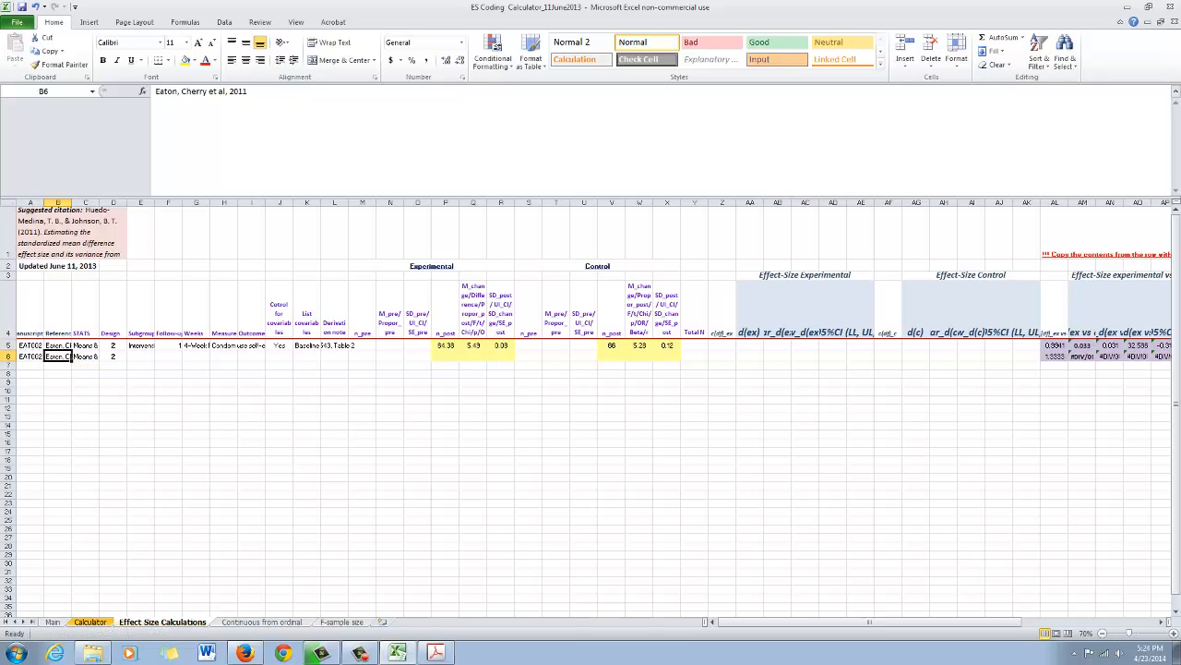
- Check the STATS and Design entries in row 6
click(86, 356)
key(Right)
key(Left)
key(Right)
key(Left)
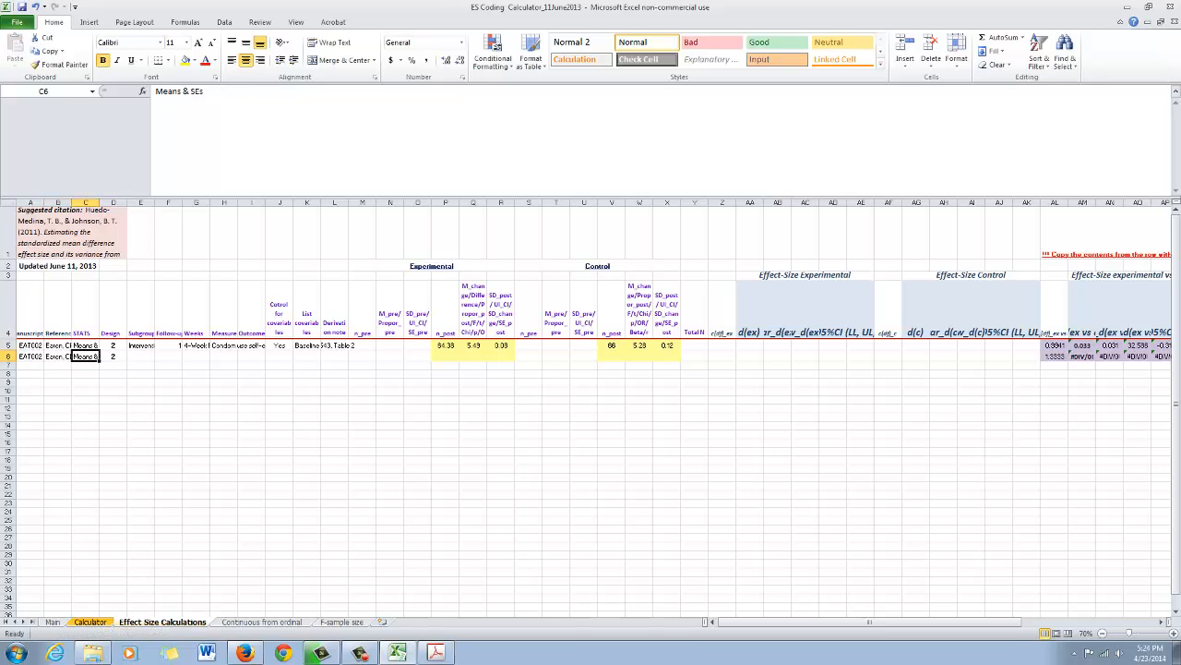
- Copy the subgroup entry "Intervention vs Control" from E5 into E6 and clear the copy selection
key(Right)
key(Right)
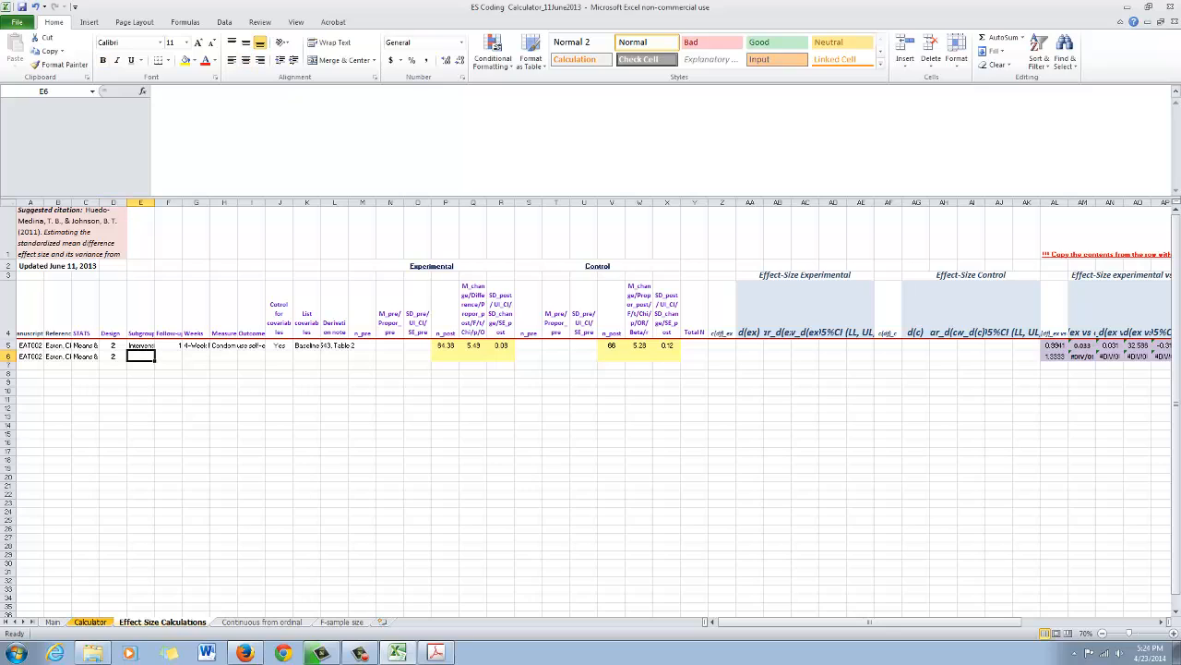
key(Up)
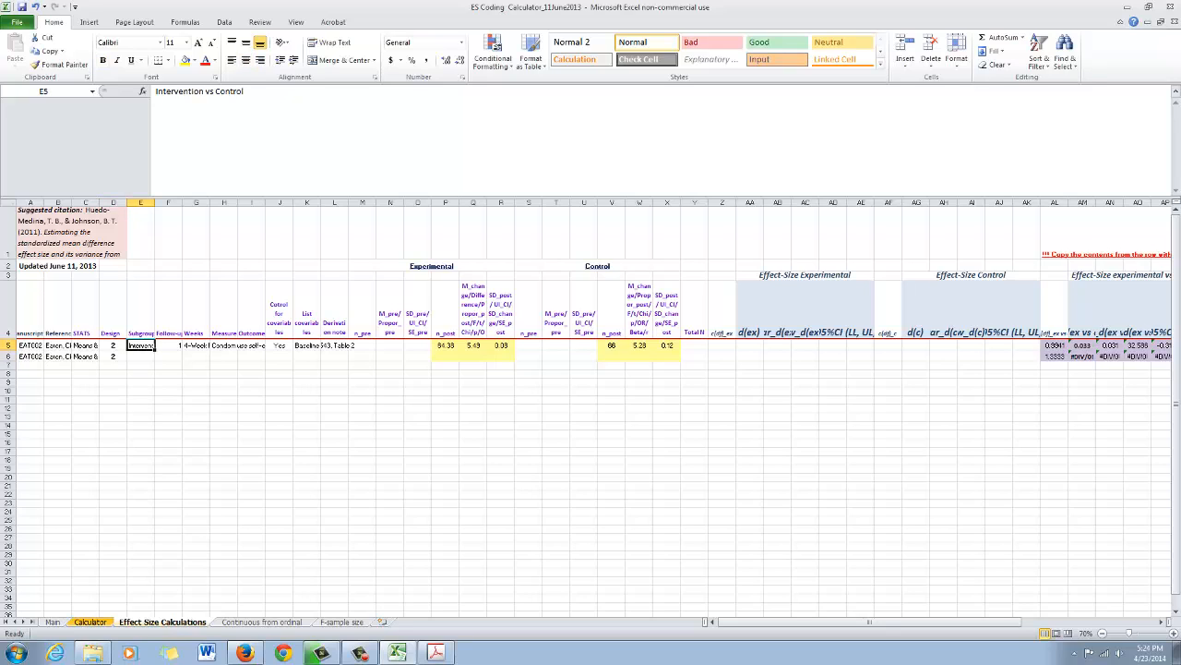
key(ctrl+c)
key(Down)
key(ctrl+v)
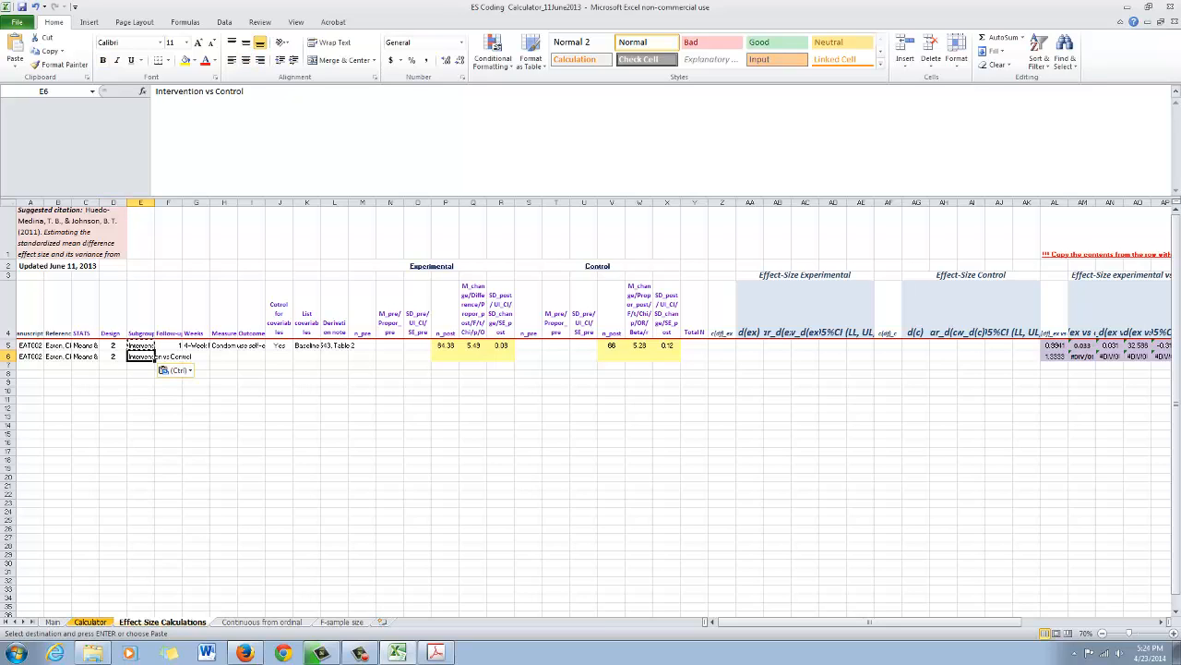
key(Up)
key(Up)
key(Down)
key(Down)
key(Escape)
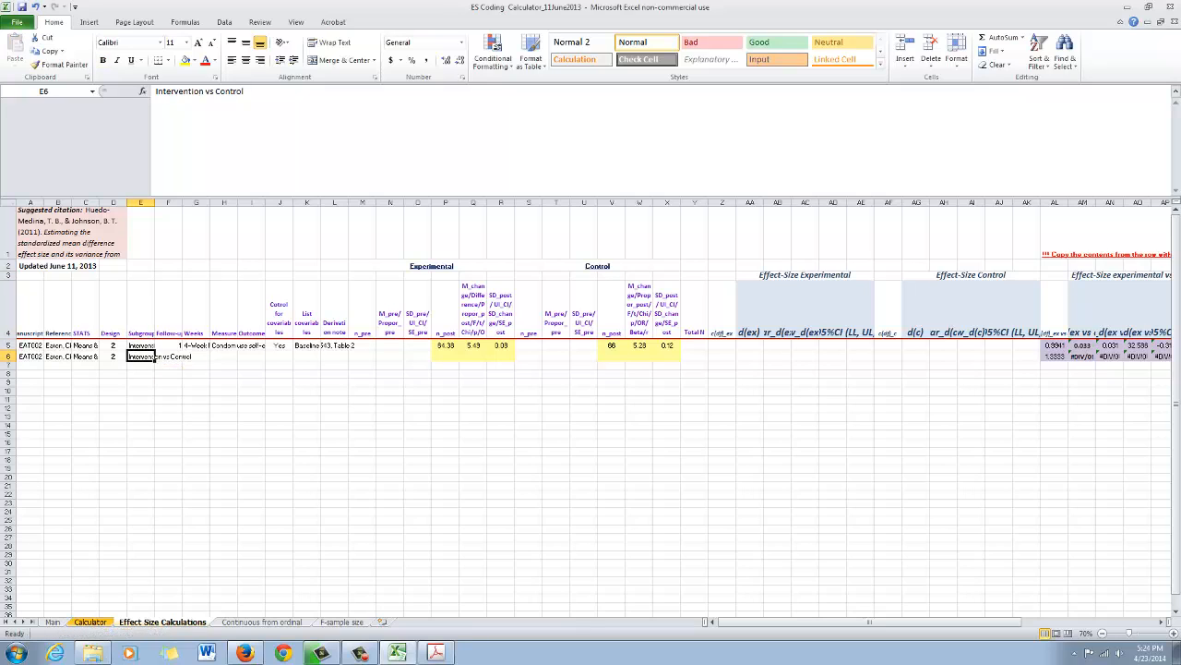
- Check the assessment times in Table 2 of the EAT002 article in Adobe Acrobat and enter follow-up number 2 in F6 of the workbook
key(Right)
key(Up)
key(Up)
key(Down)
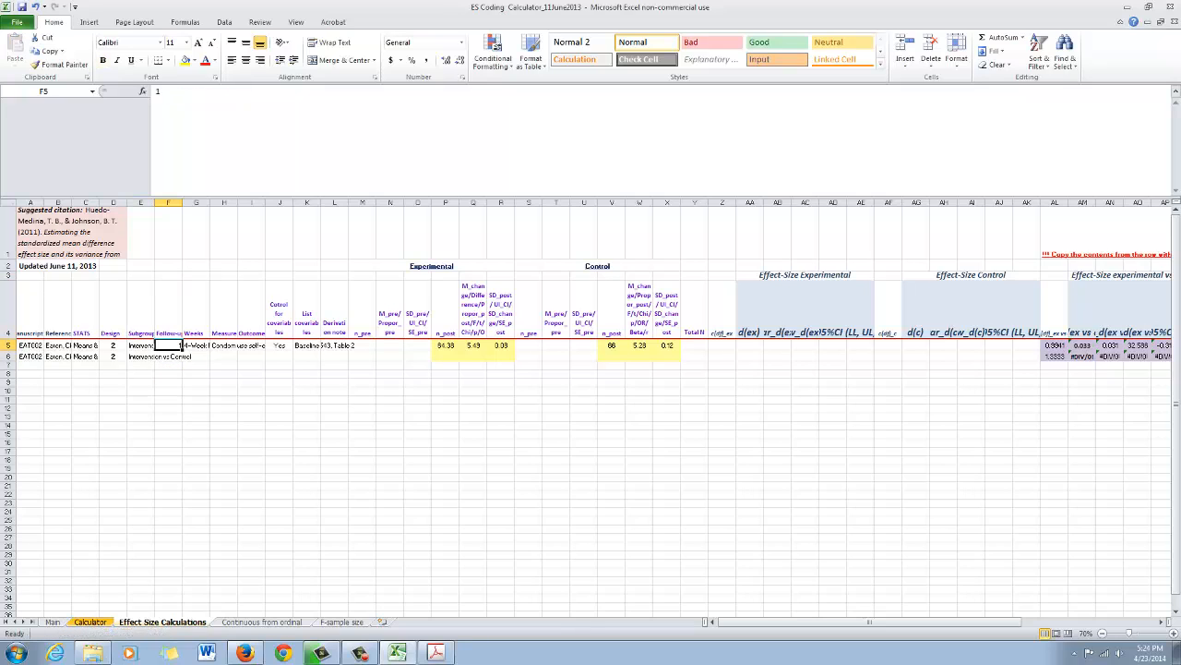
key(Right)
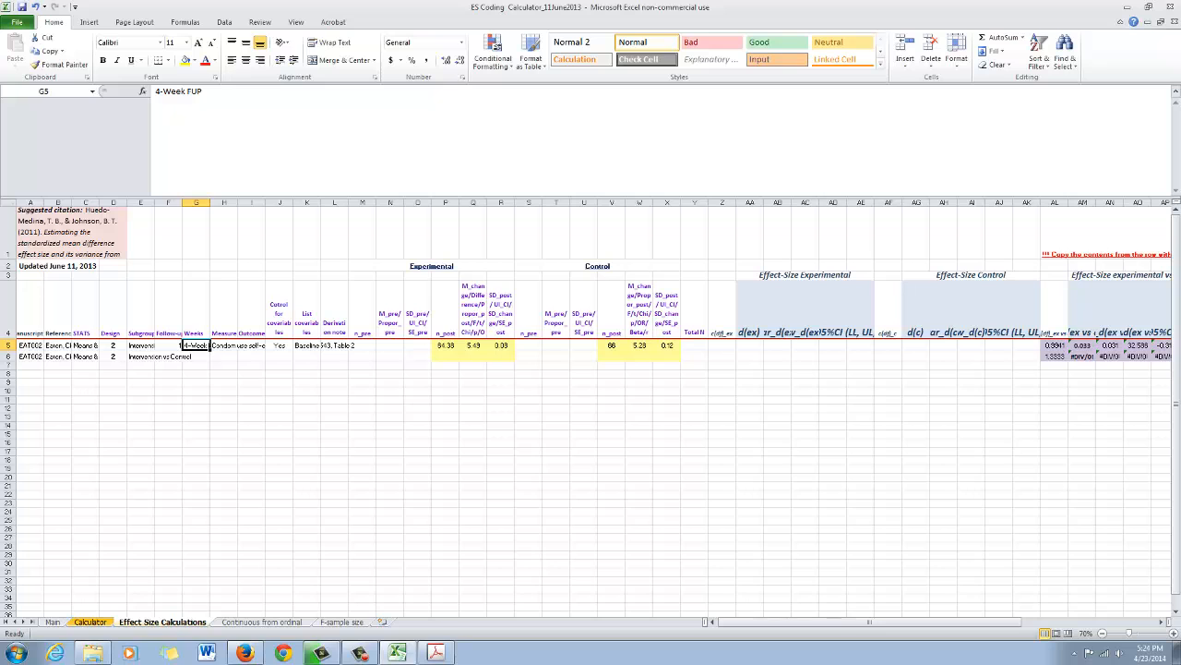
key(Down)
key(Left)
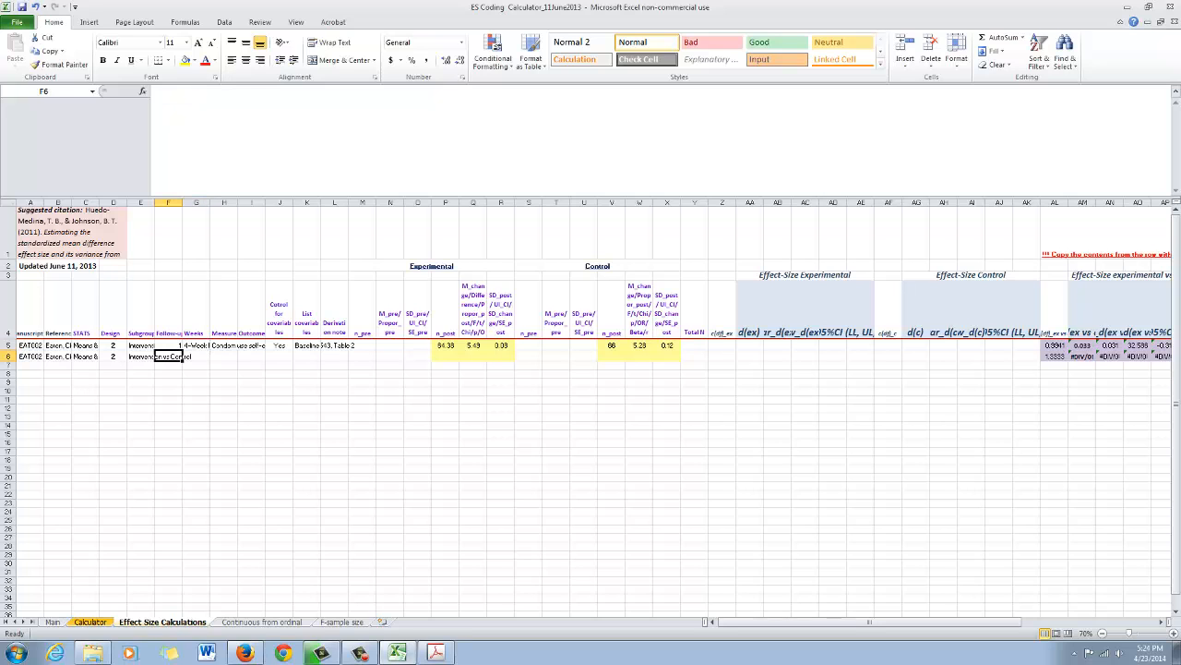
click(436, 652)
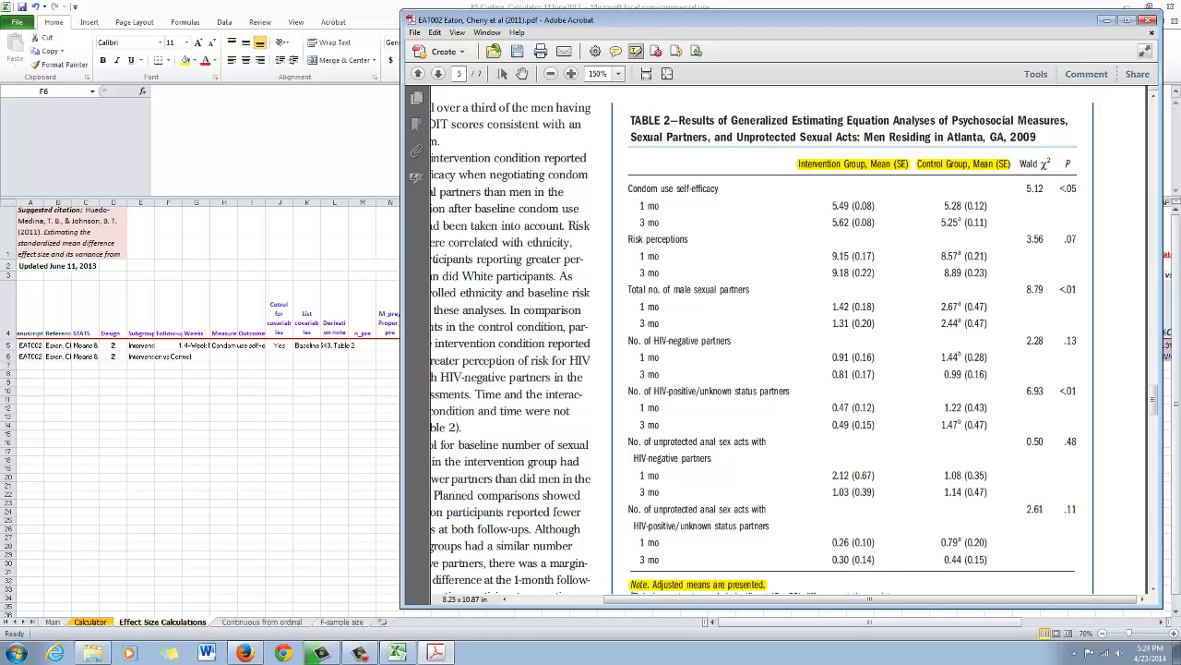
key(alt+Tab)
text(2)
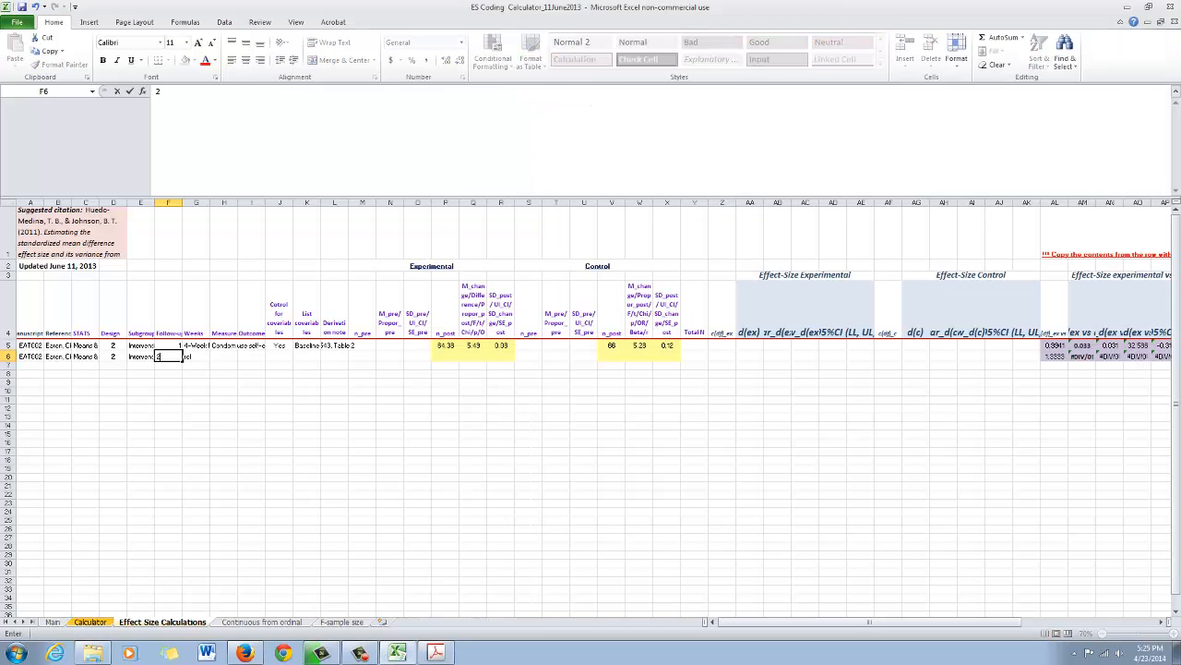
key(Tab)
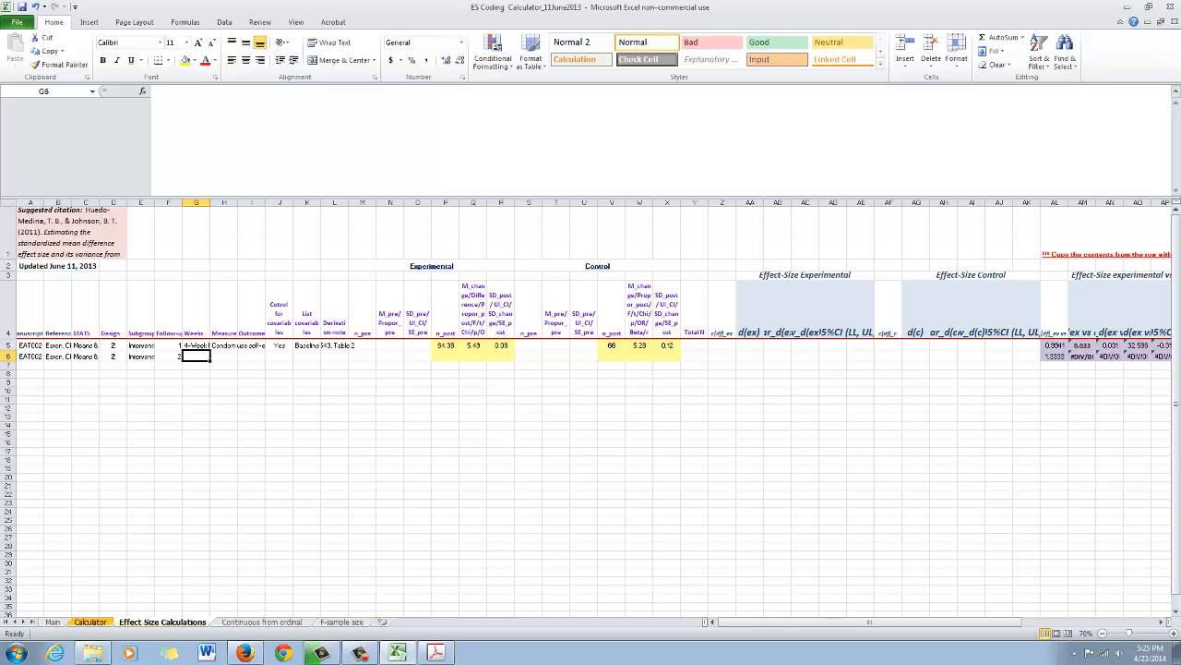
- Enter 12-Week FUP as the Weeks value in G6, matching the wording of G5
text(12-)
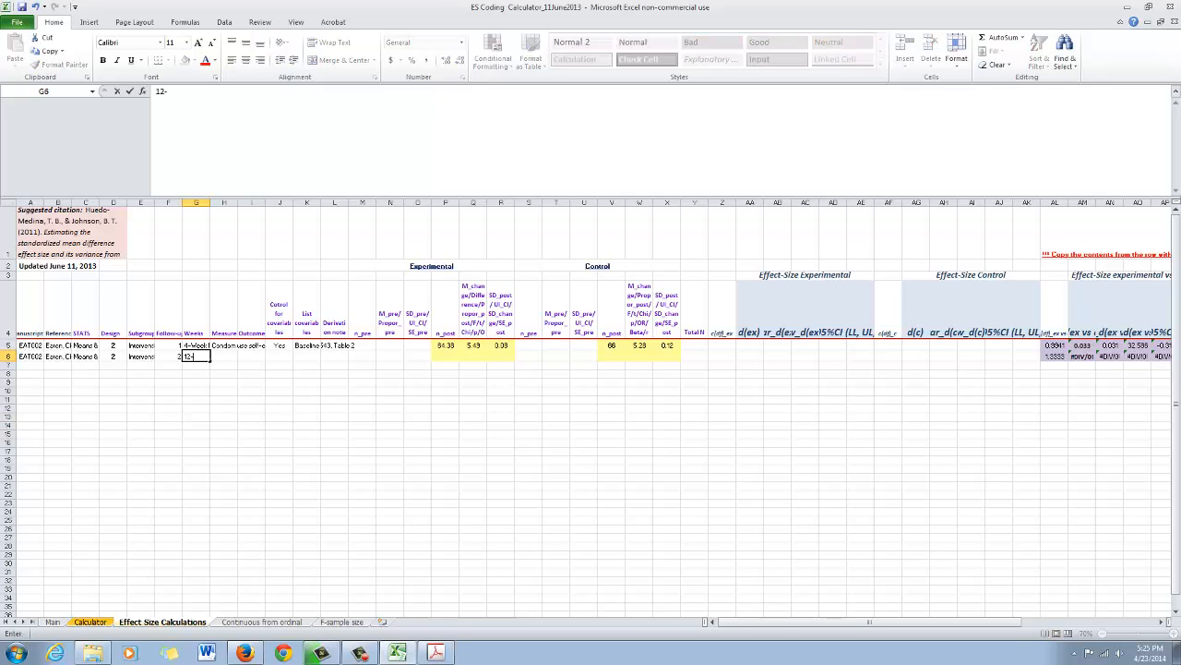
text(Week FU)
key(Return)
key(Up)
key(Up)
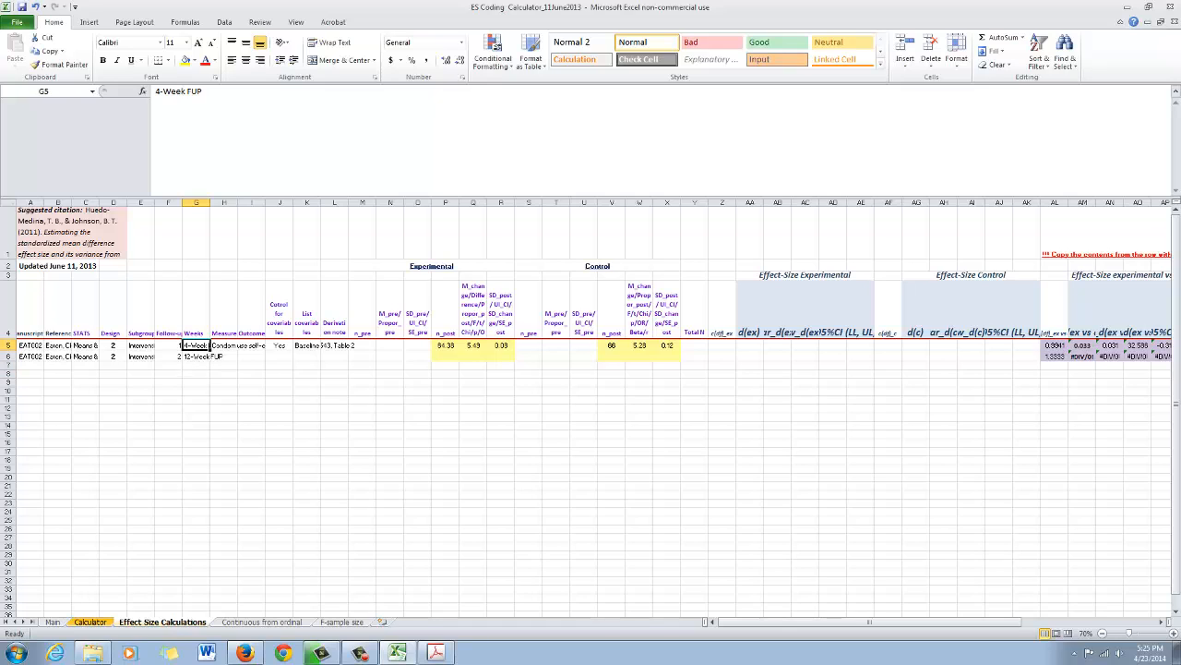
- Copy the measure "Condom use self-efficacy" from H5 into H6 and clear the copy selection
click(224, 310)
key(Down)
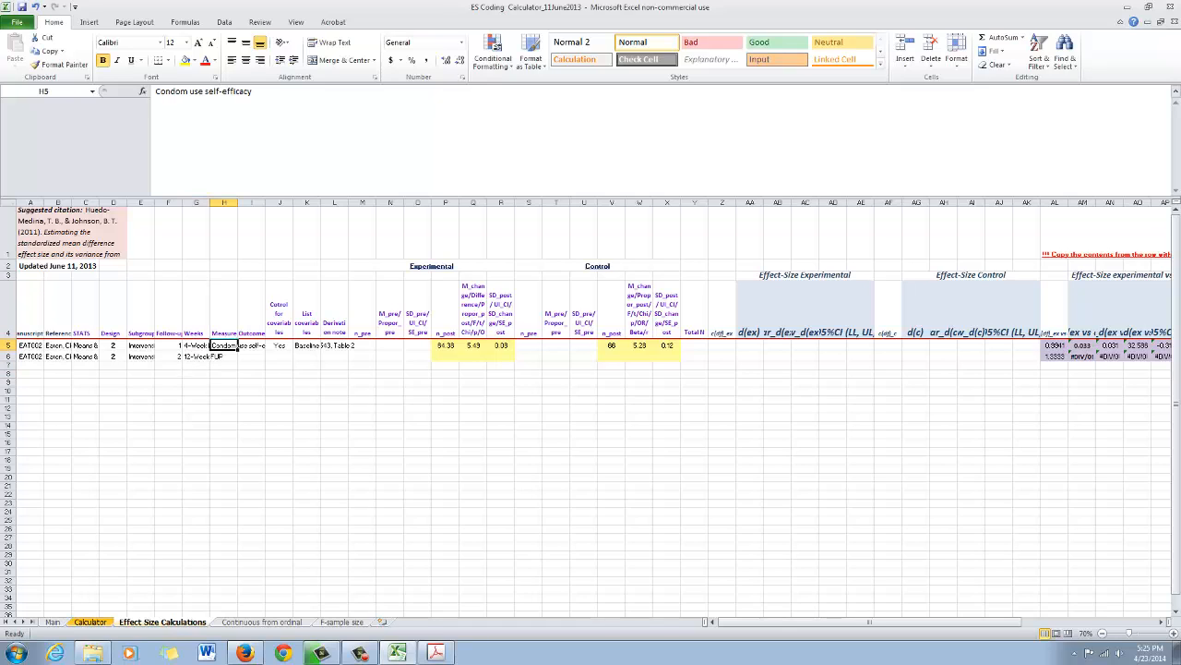
key(ctrl+c)
key(Down)
key(ctrl+v)
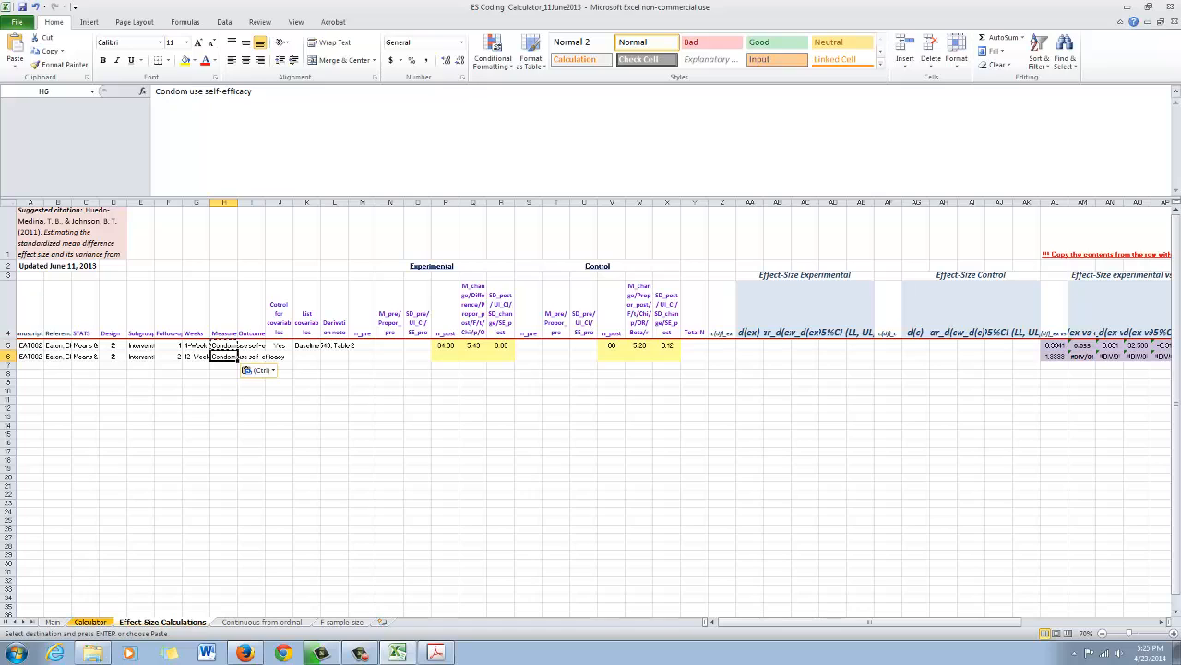
key(Escape)
- Copy the covariate control entry "Yes" and covariate list "Baseline" from J5:K5 into J6:K6
click(251, 345)
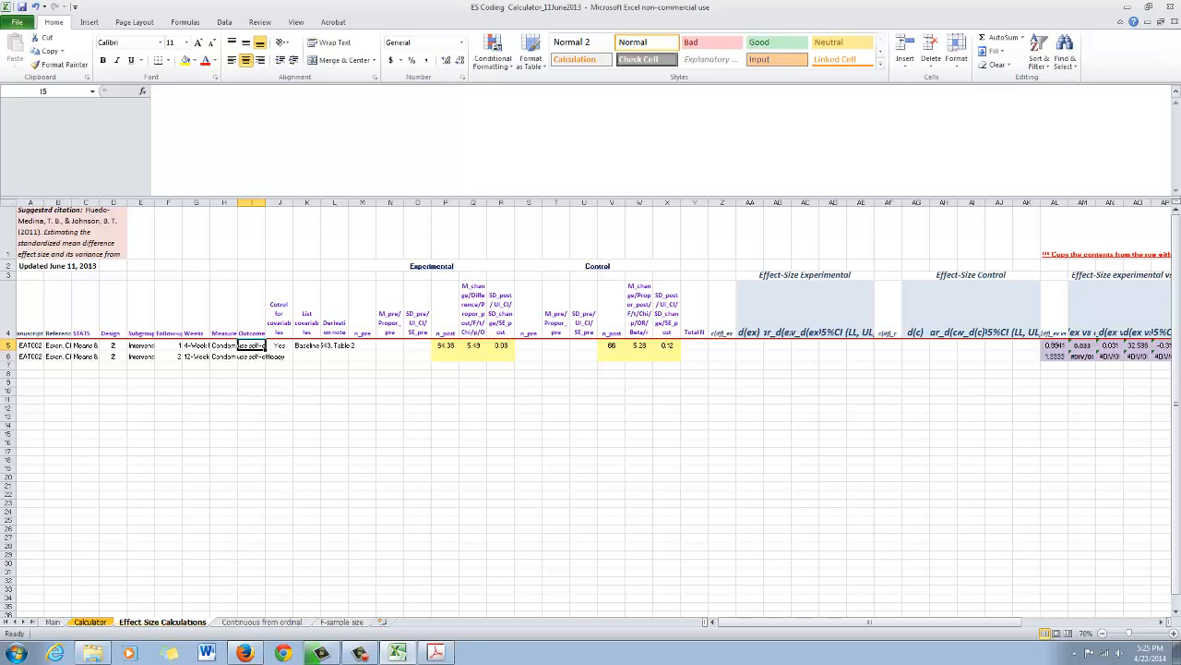
key(Right)
key(Right)
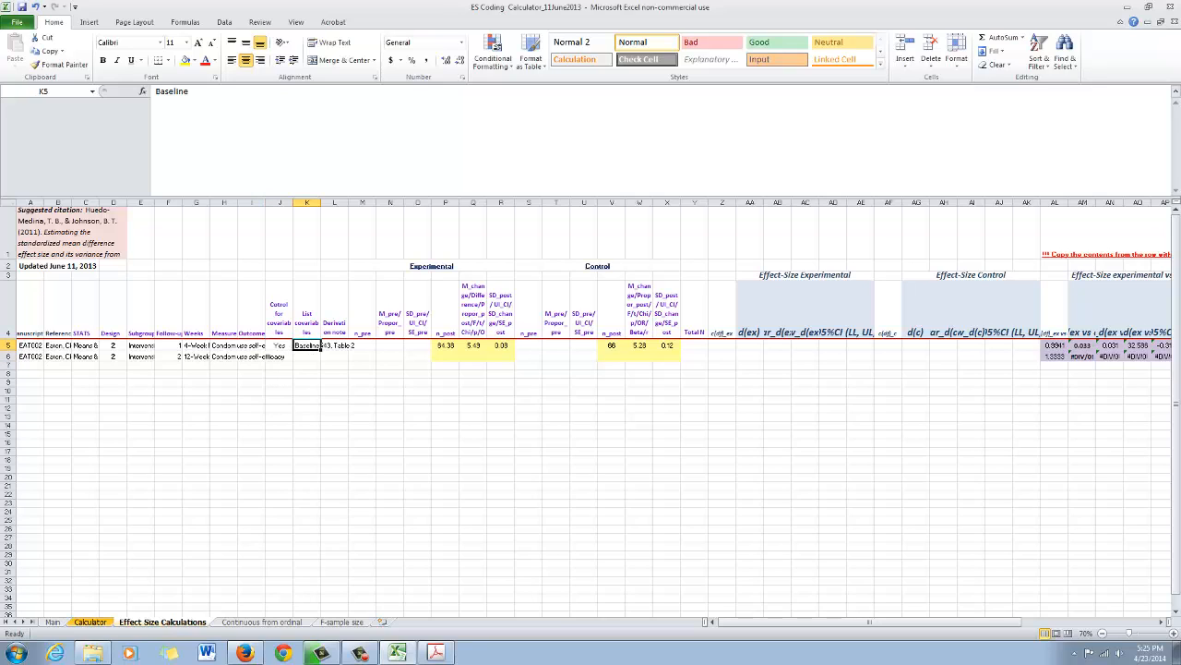
key(Left)
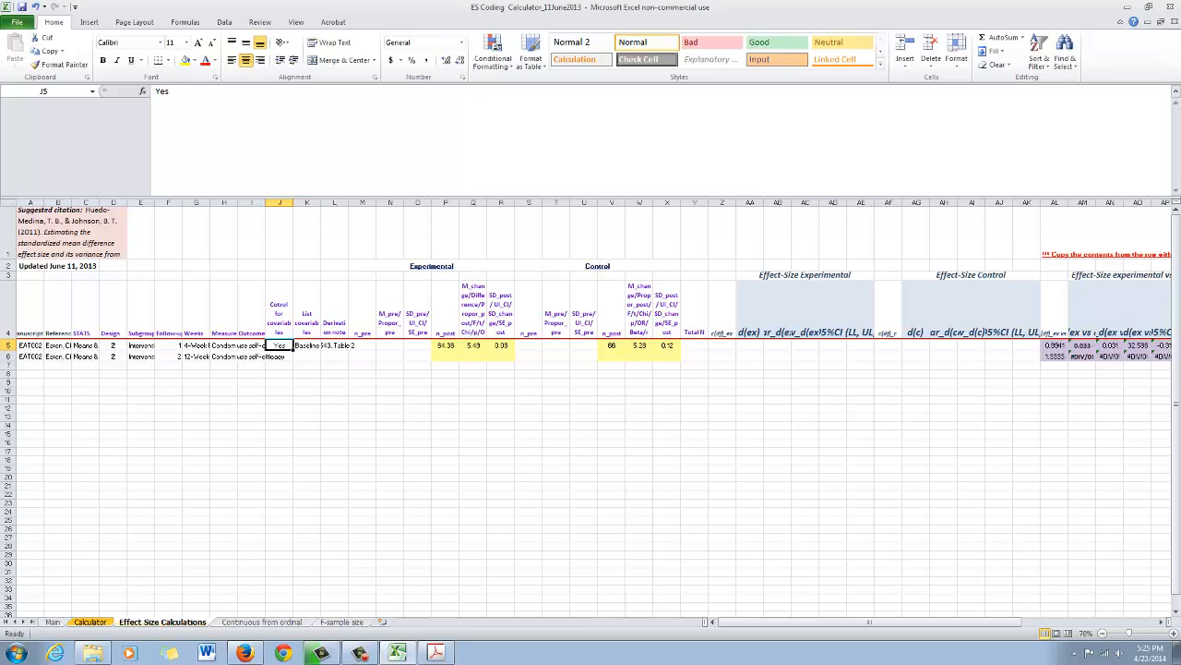
key(Right)
key(Left)
key(ctrl+c)
key(Down)
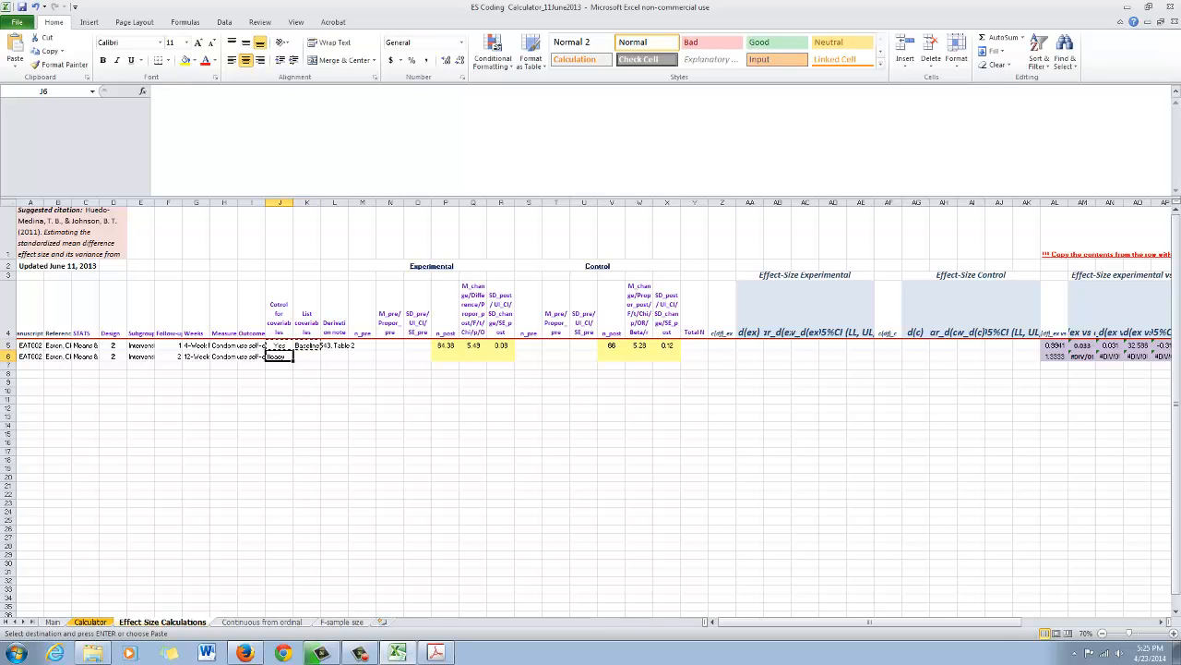
key(ctrl+v)
key(Escape)
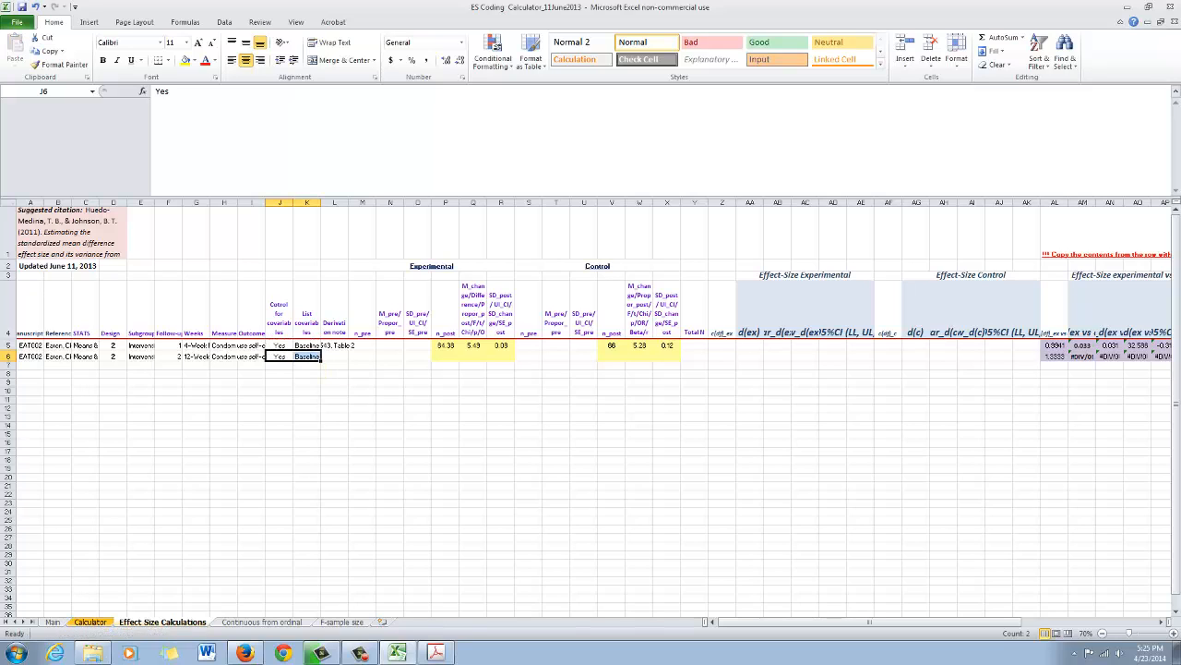
- Copy the derivation note citing Table 2 from L5 into L6
key(Right)
key(Right)
key(Left)
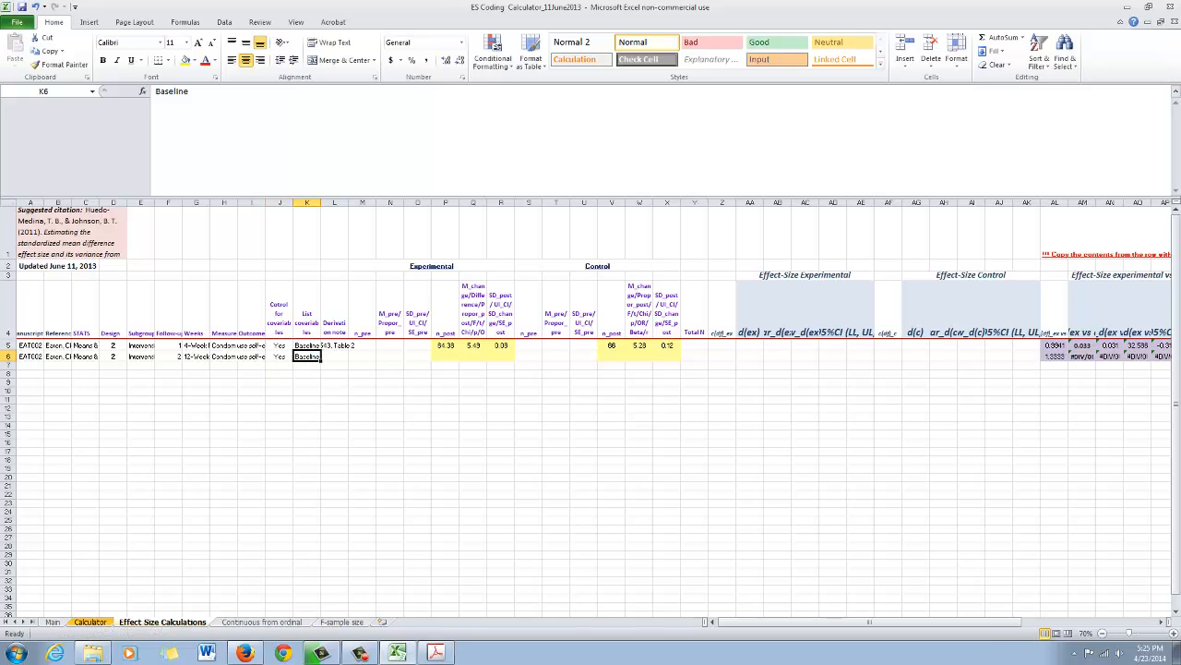
key(Right)
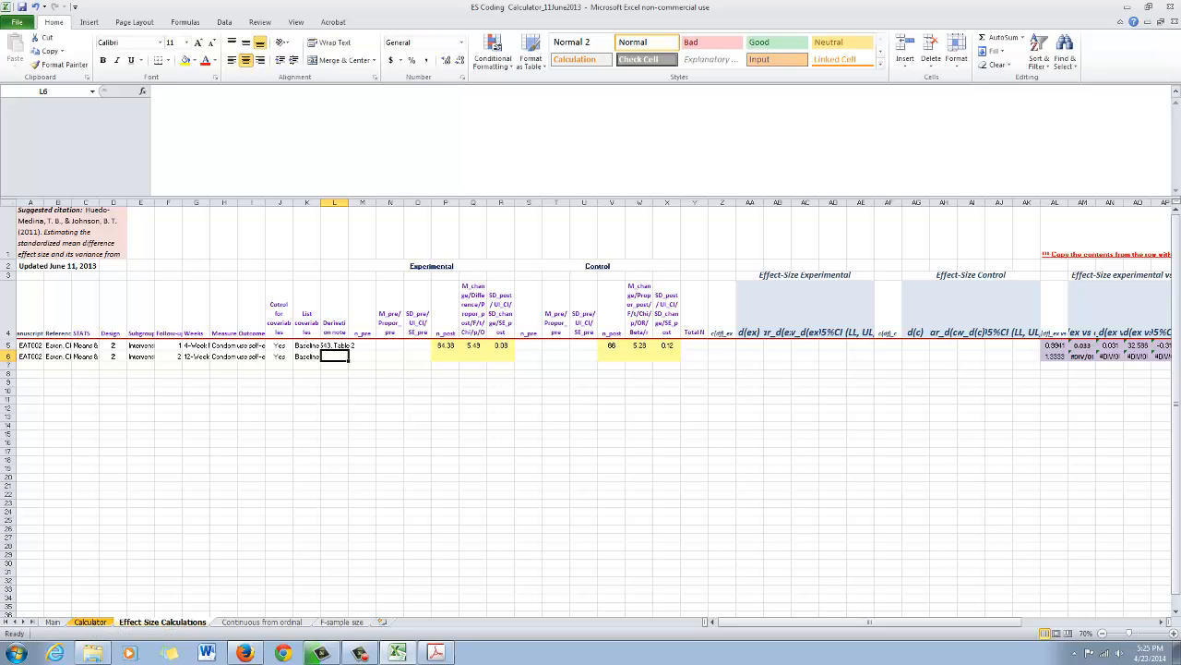
key(Up)
key(ctrl+c)
key(Down)
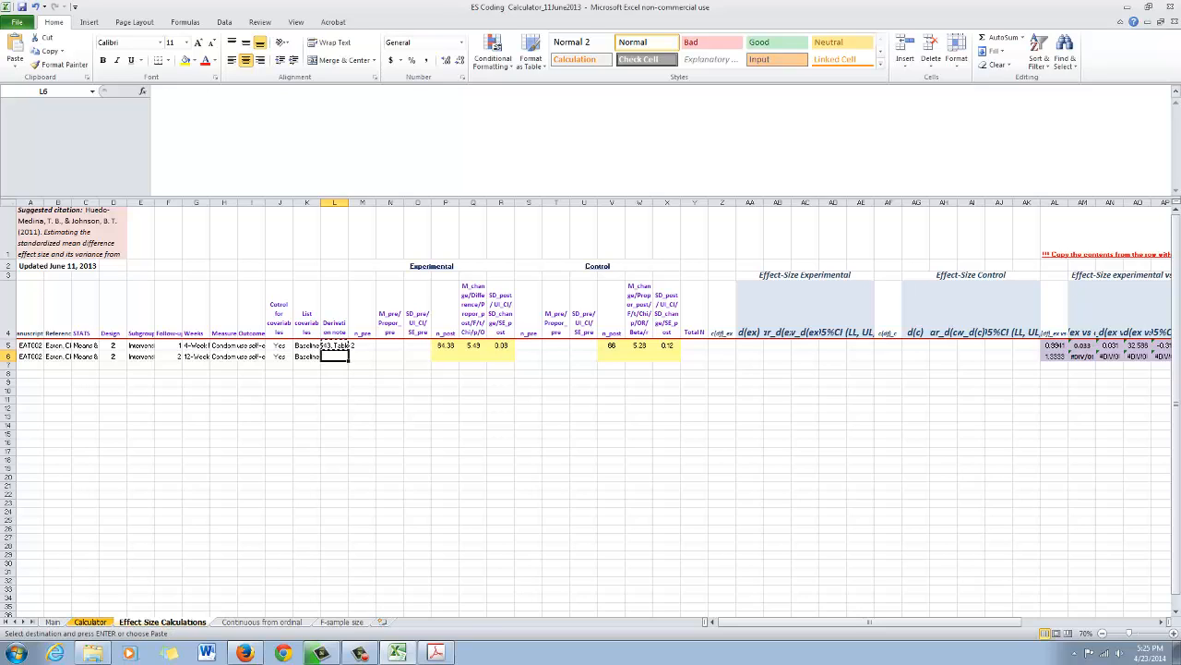
key(Return)
- Arrange the workbook beside the article's Table 2 so both the experimental and control columns can be filled
key(Right)
key(Right)
key(Right)
key(Right)
key(Right)
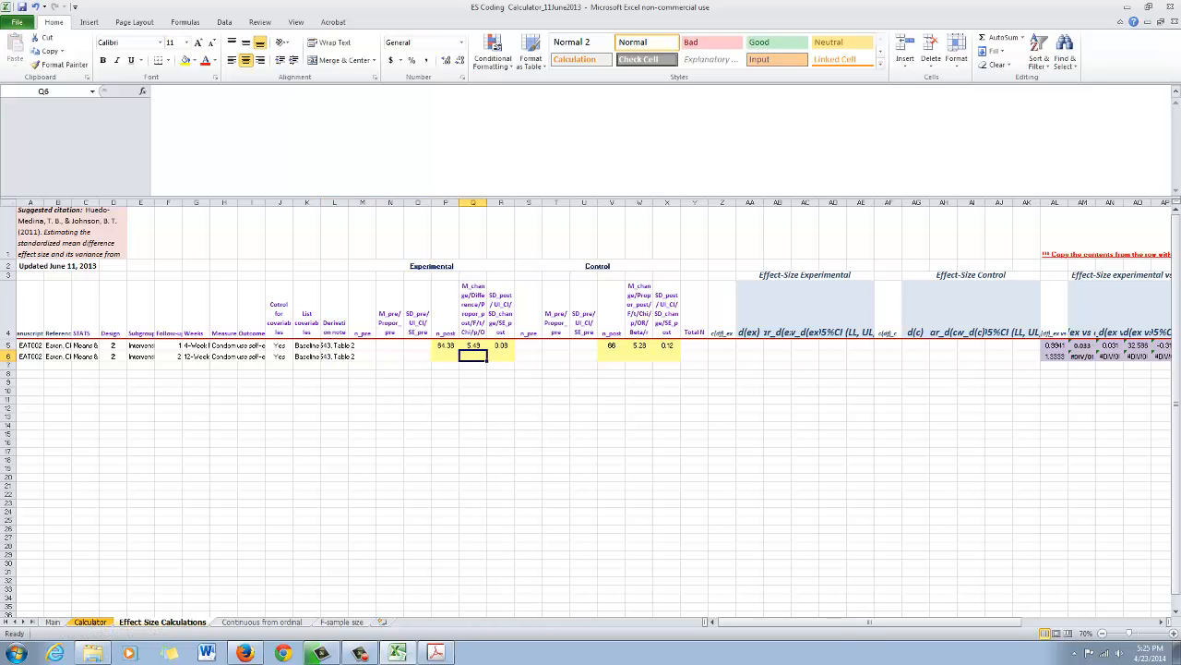
click(435, 653)
click(1148, 6)
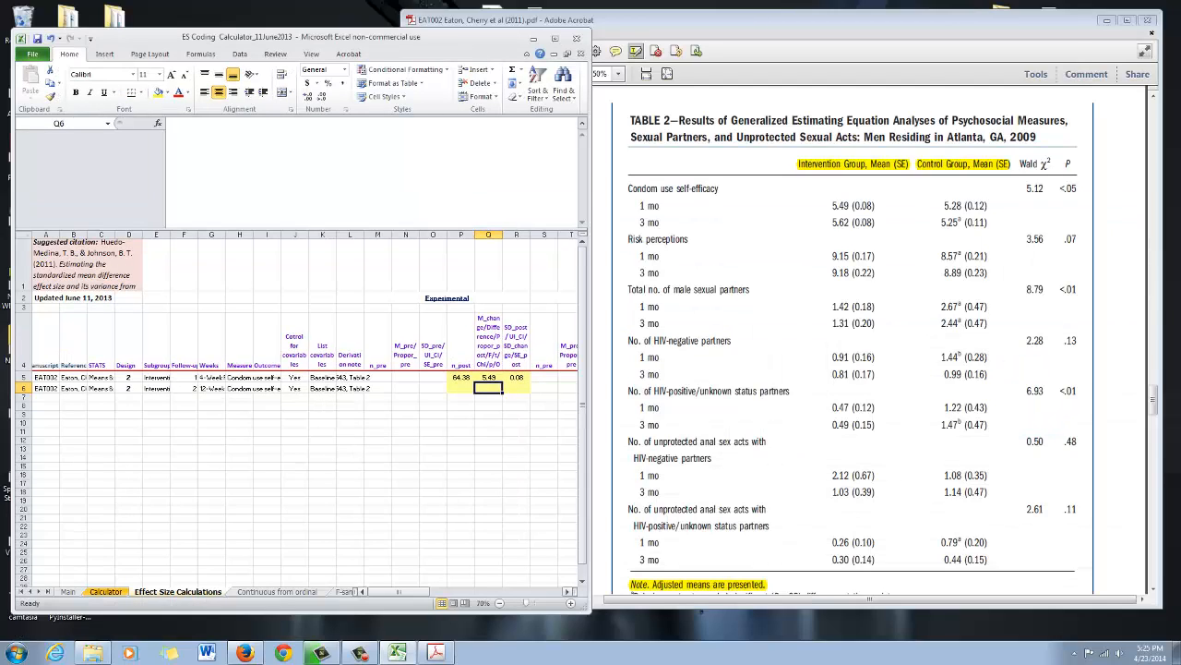
drag(398, 592, 421, 592)
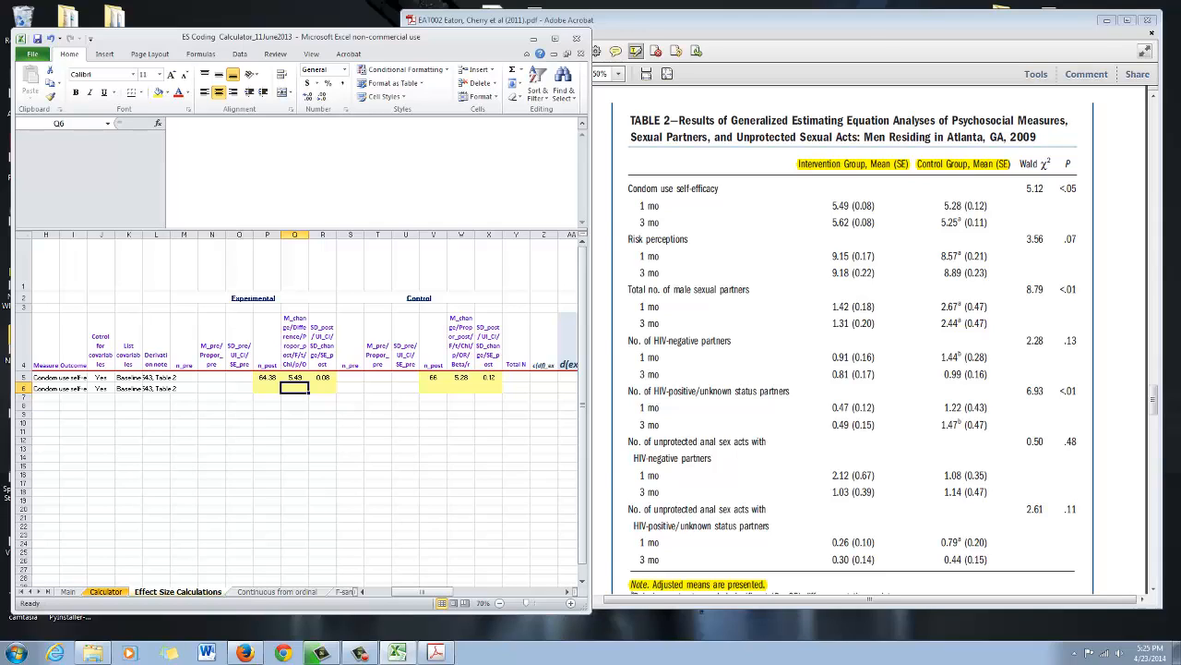
- Enter the intervention group's 3-month condom use self-efficacy mean 5.62 in Q6 and SE 0.08 in R6
click(322, 475)
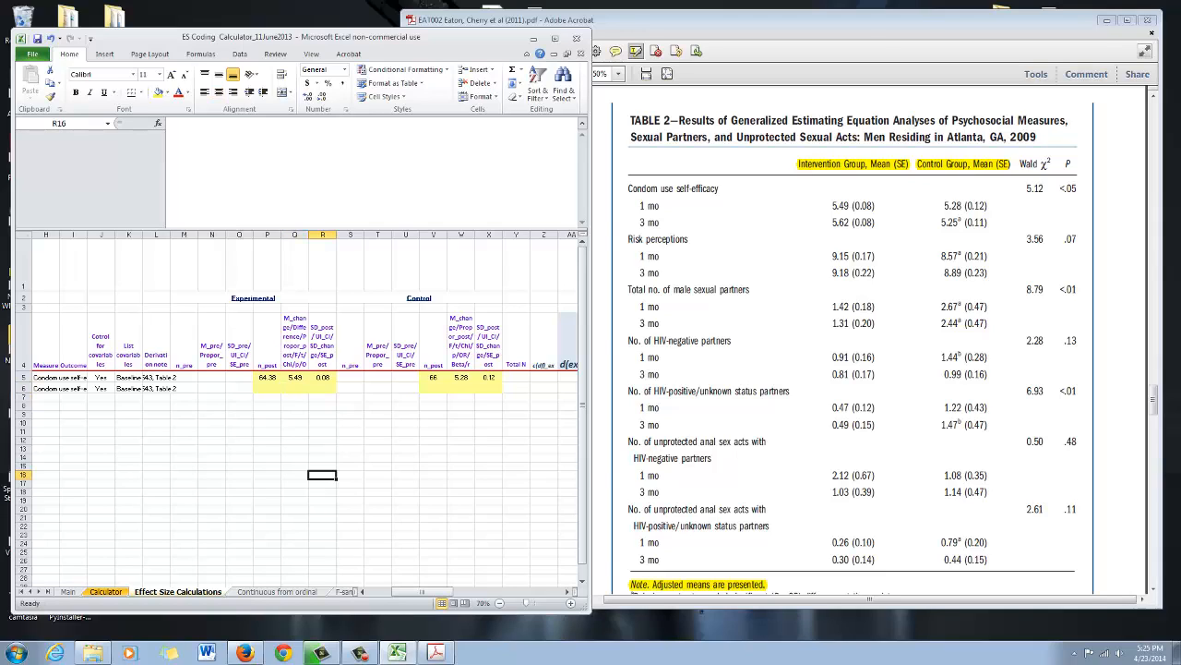
click(294, 389)
text(5)
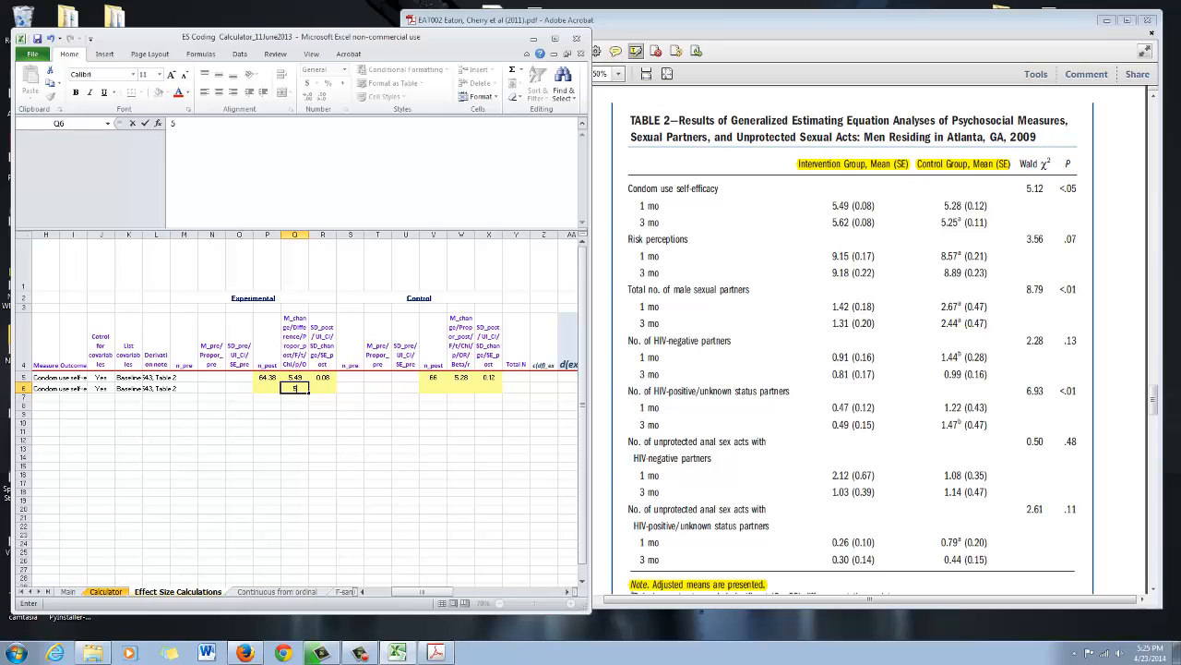
text(.62)
key(Tab)
text(0.08)
key(Tab)
key(Tab)
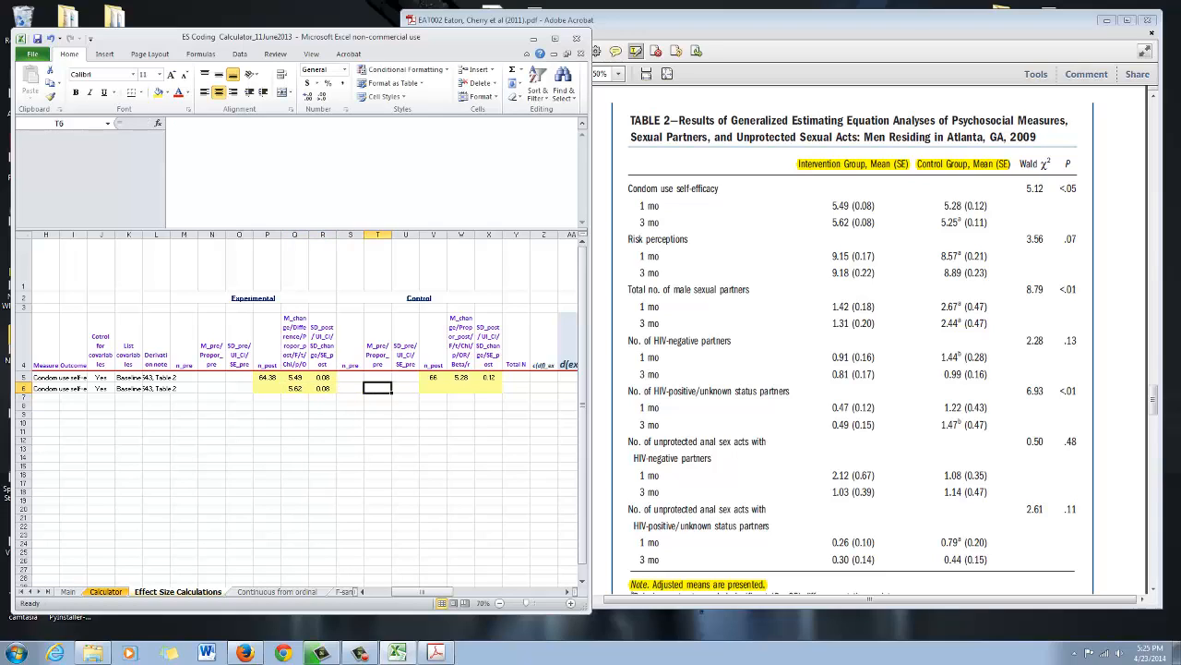
- Enter the control group's 3-month condom use self-efficacy mean 5.25 in W6 and SE .11 in X6
key(Tab)
key(Tab)
key(Tab)
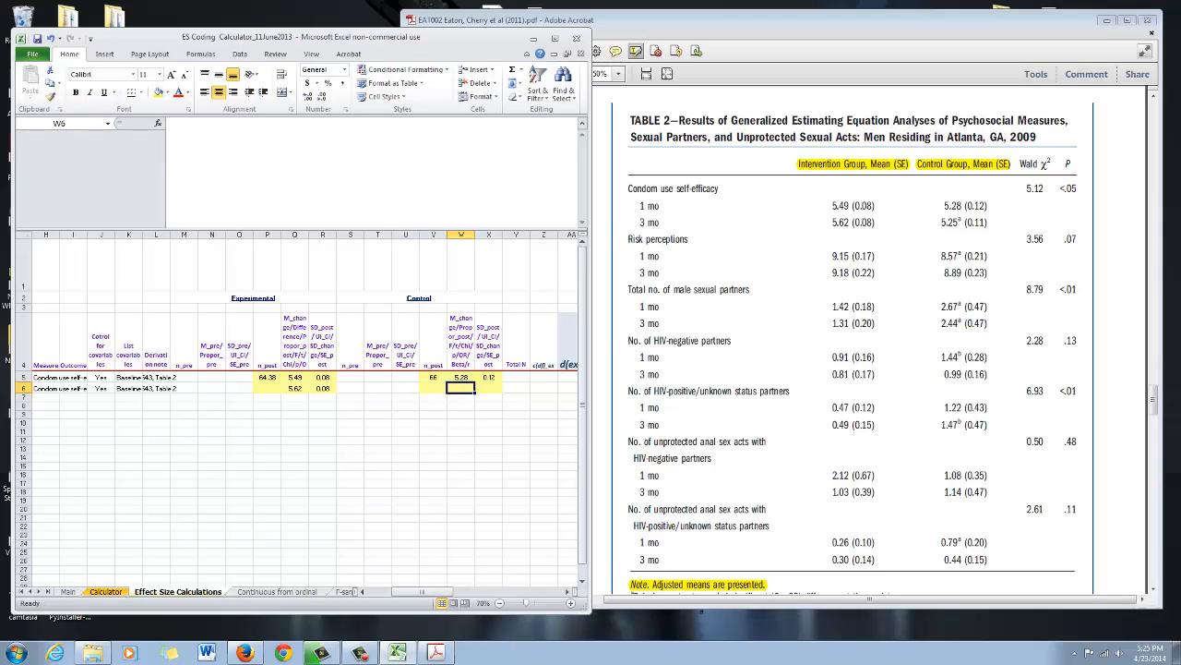
text(5.245)
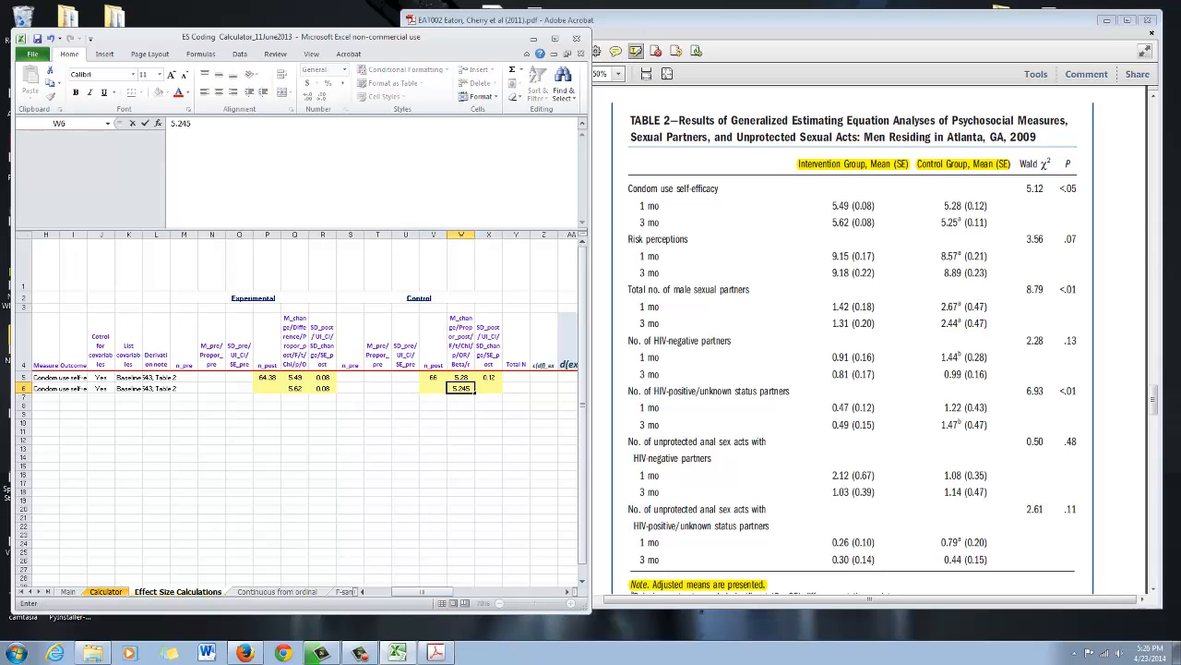
key(BackSpace)
key(BackSpace)
text(5)
key(Tab)
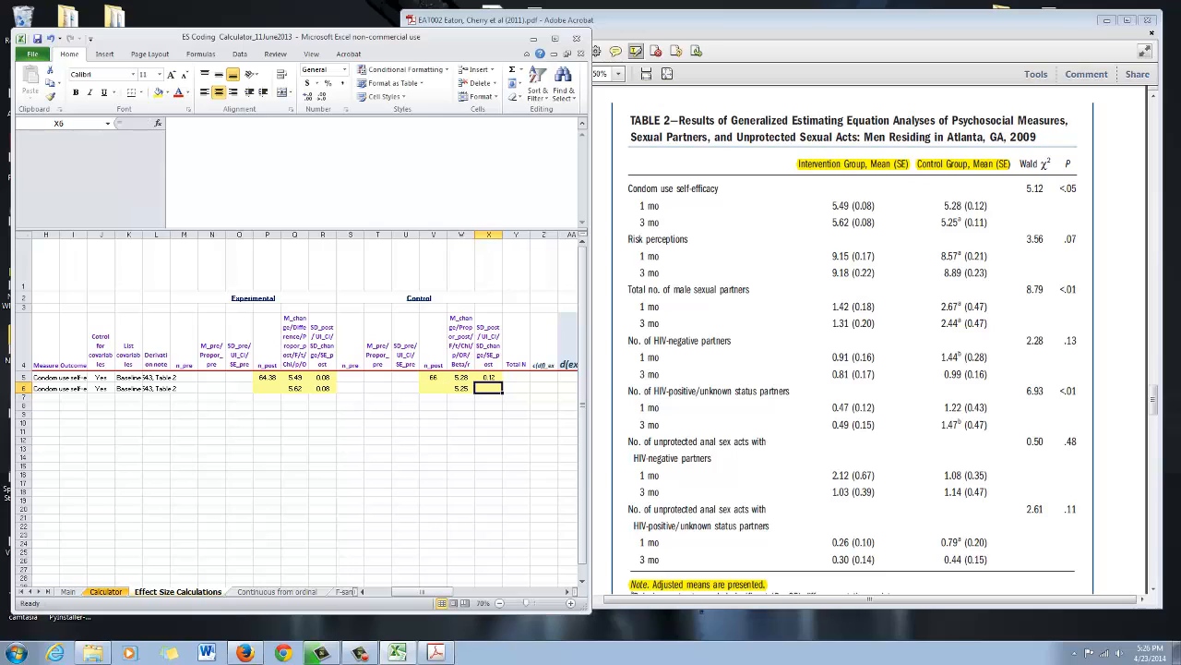
text(.11)
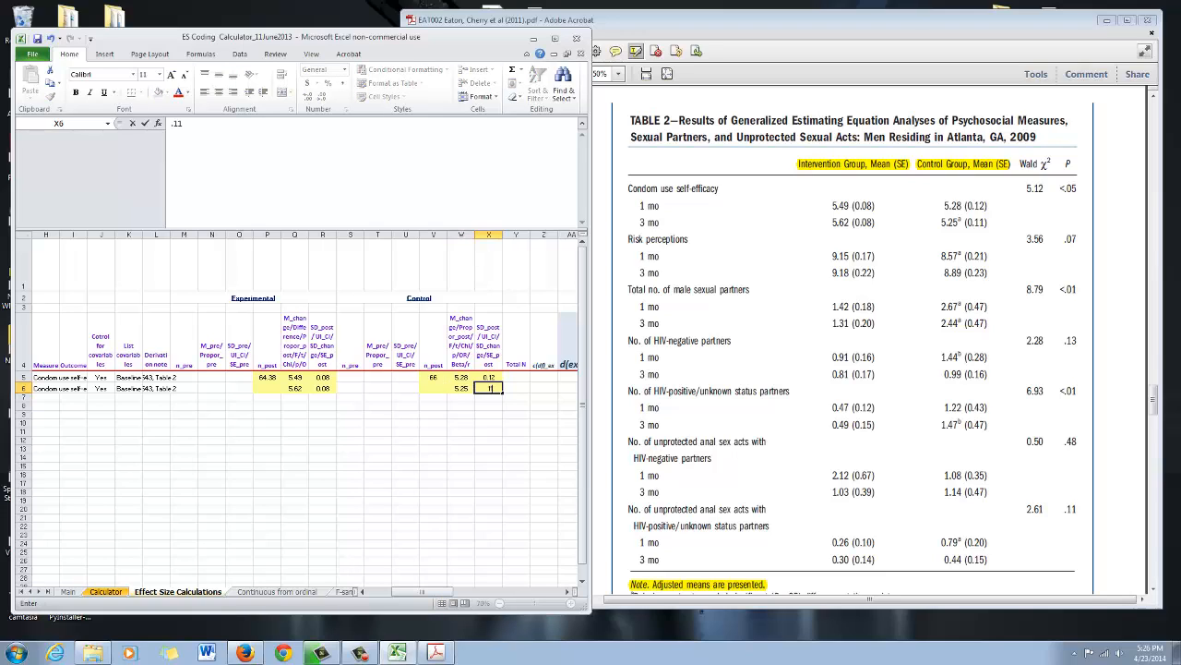
key(Return)
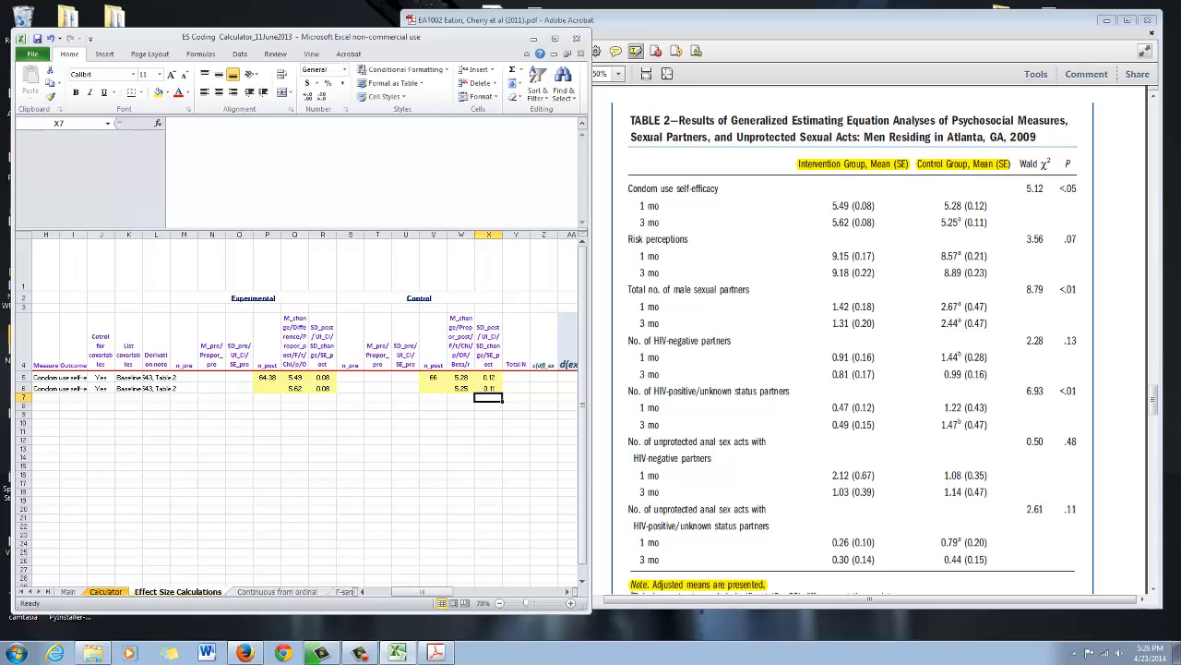
- Find the article's Figure 1 participant flowchart and enter the intervention group's 3-month sample size in P6 as =74*.81
key(Left)
key(Up)
key(Left)
key(Left)
key(Left)
key(Left)
key(Left)
key(Left)
key(Left)
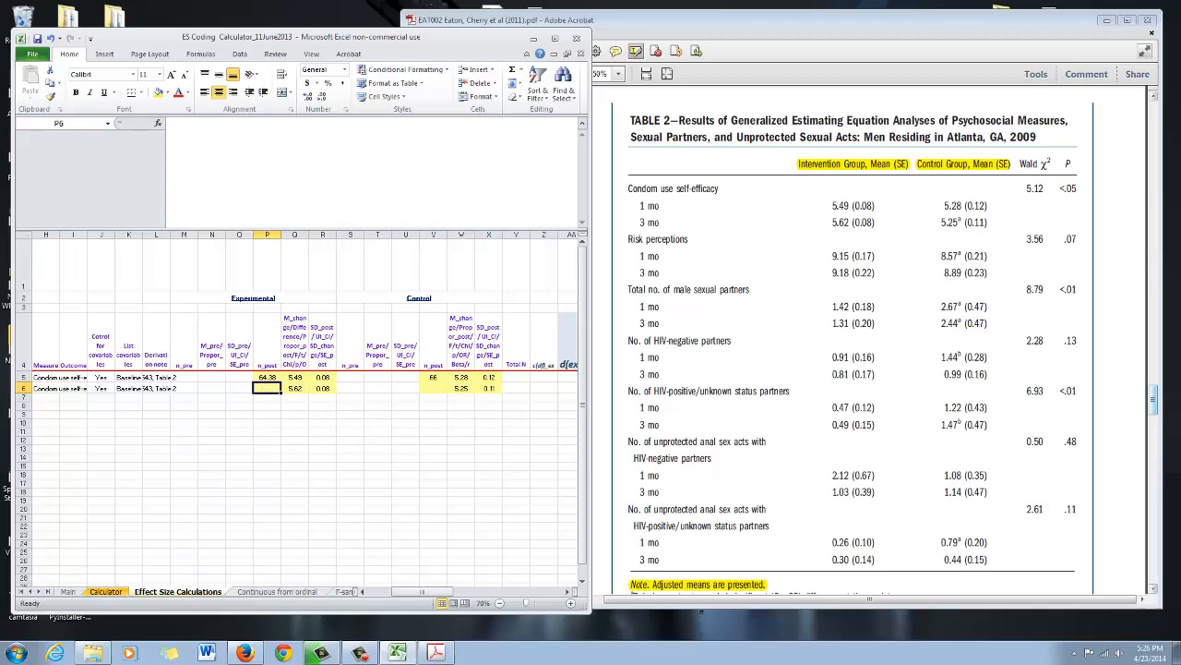
drag(1153, 399, 1153, 230)
key(alt+Tab)
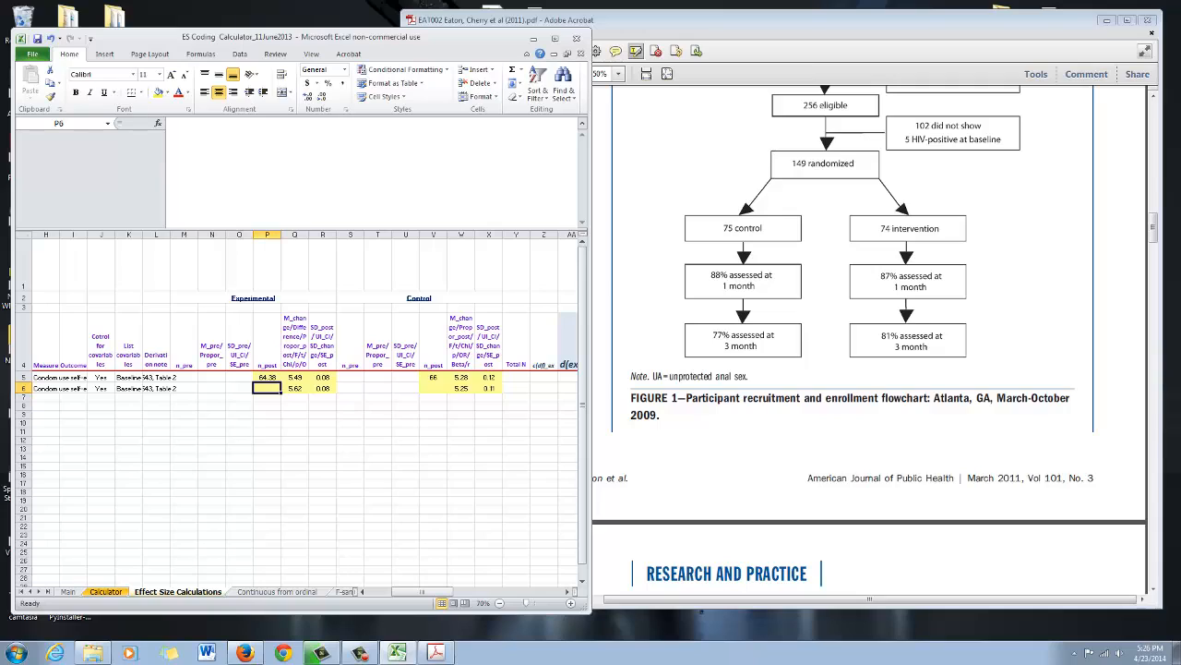
text(=74*.)
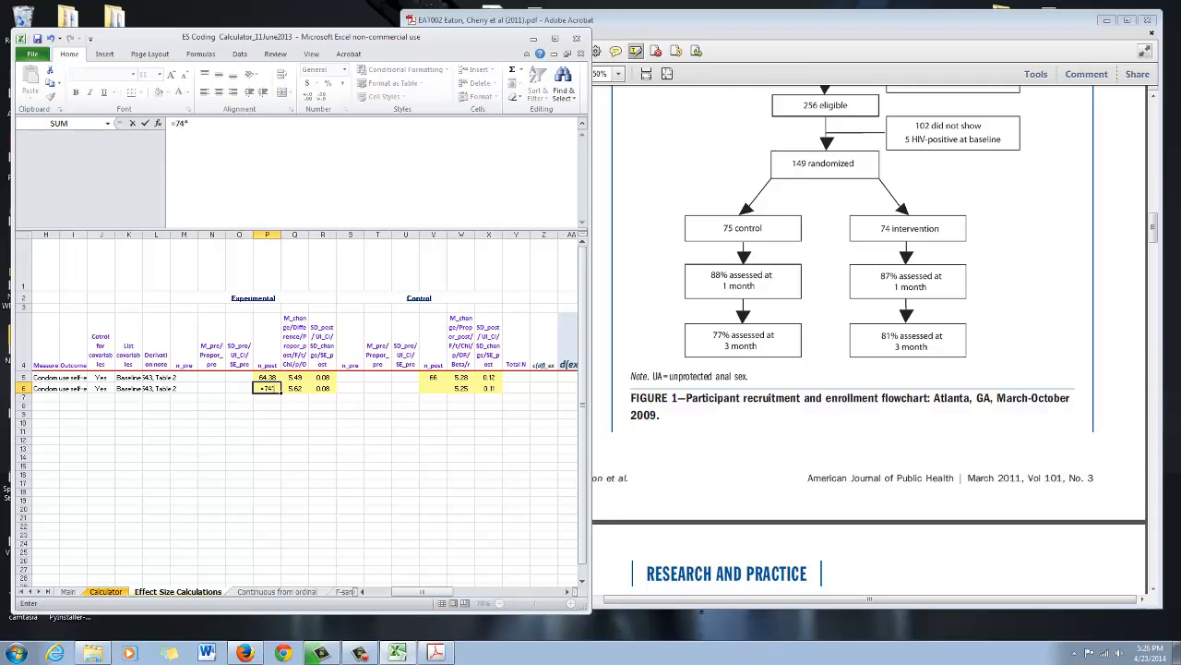
text(81)
key(Return)
key(Up)
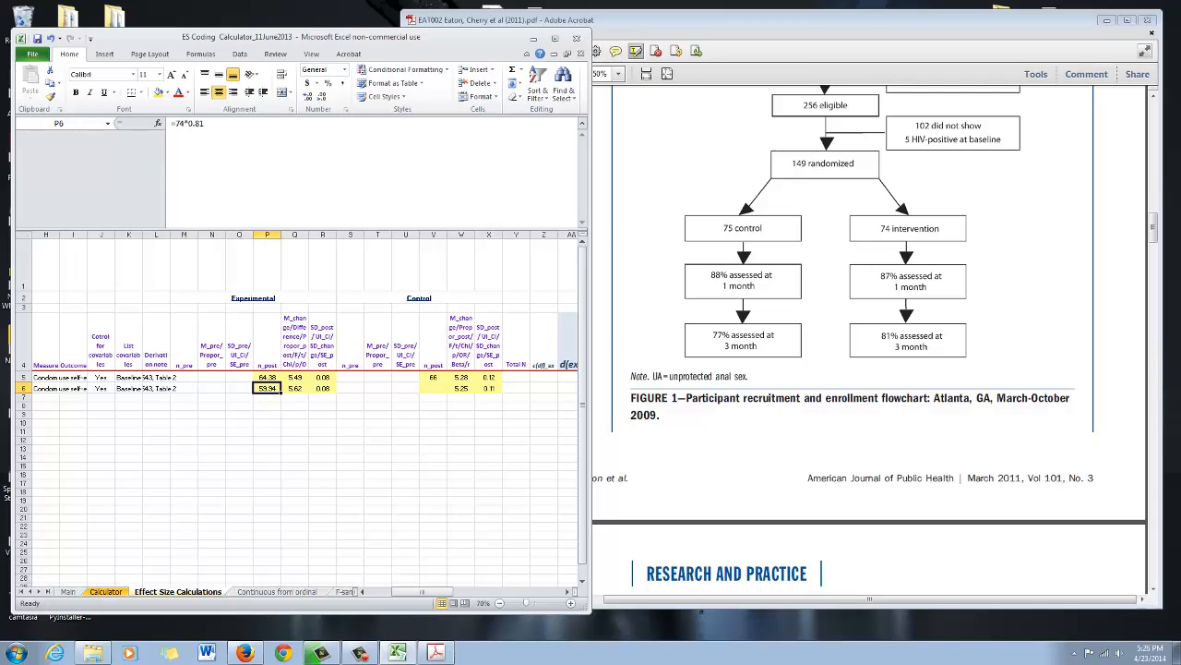
- Enter the control group's 3-month sample size in V6 as the formula =75*.77
key(Right)
key(Right)
key(Right)
key(Right)
key(Right)
key(Right)
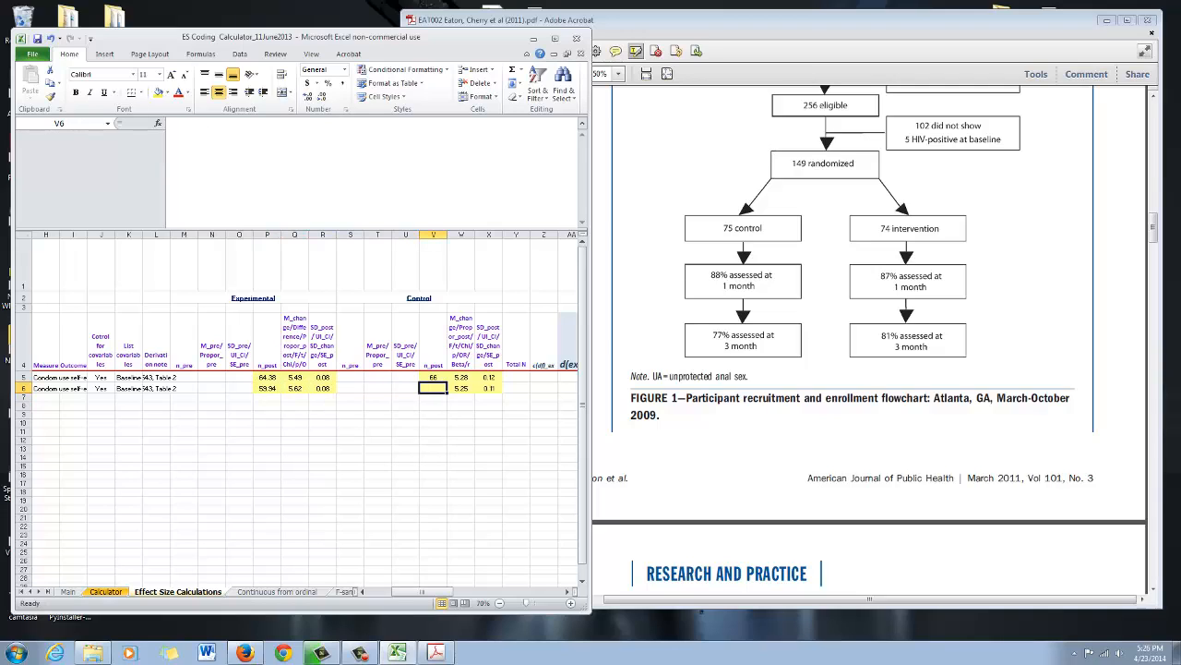
text(=)
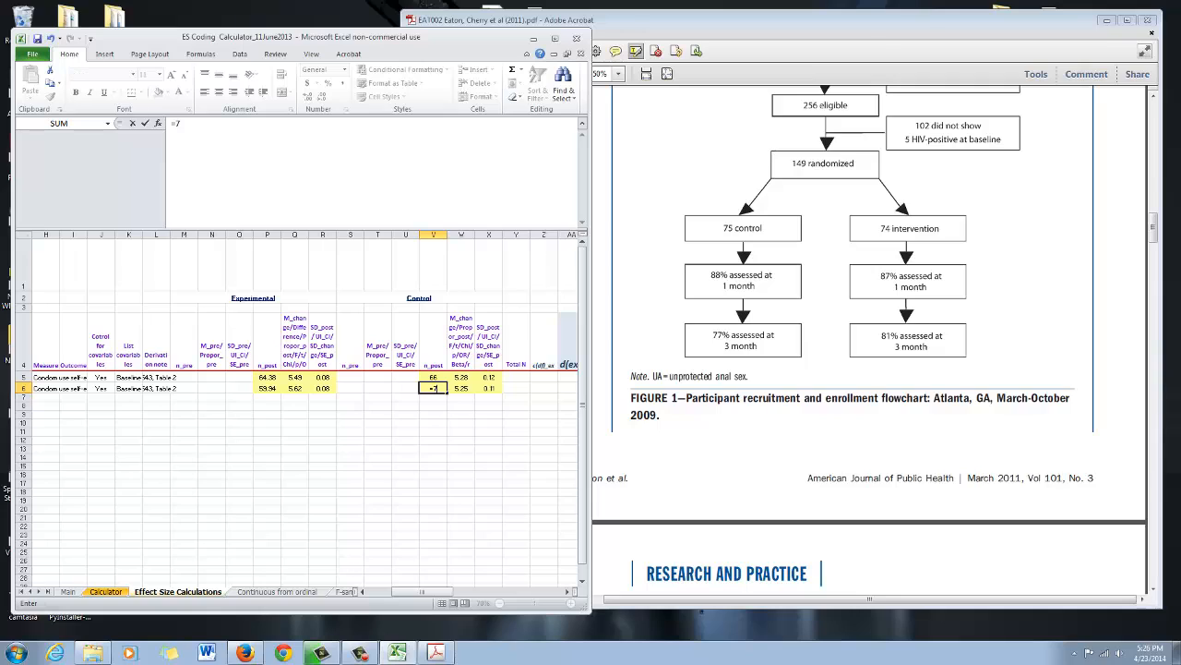
text(75*.77)
key(Return)
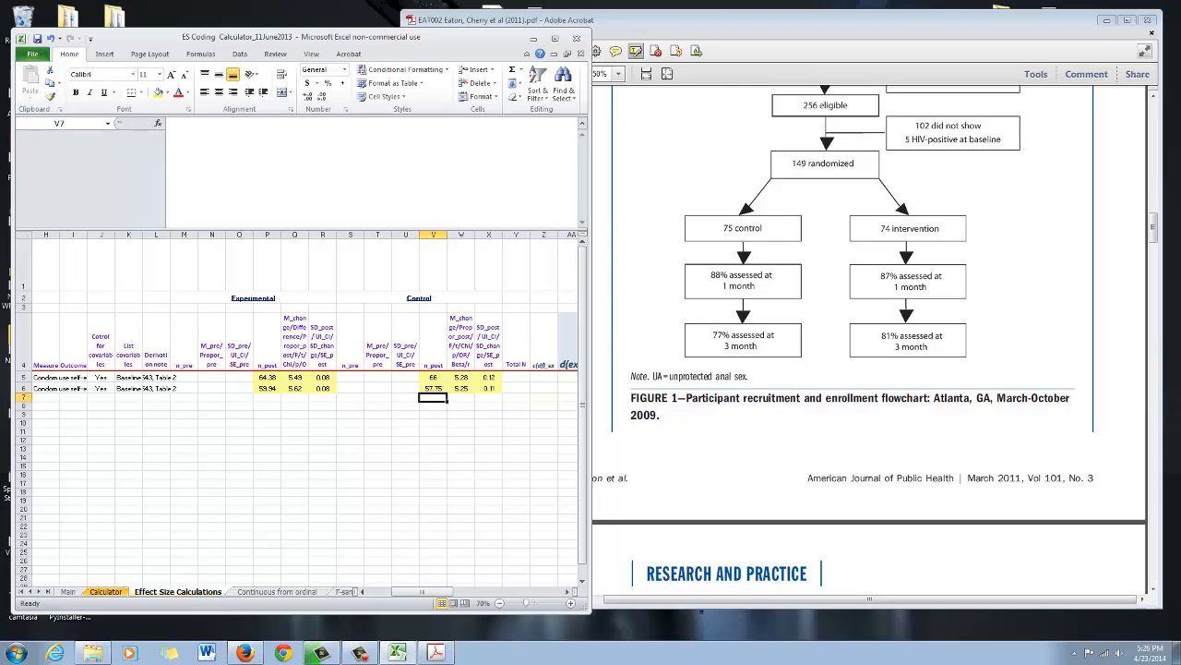
key(Up)
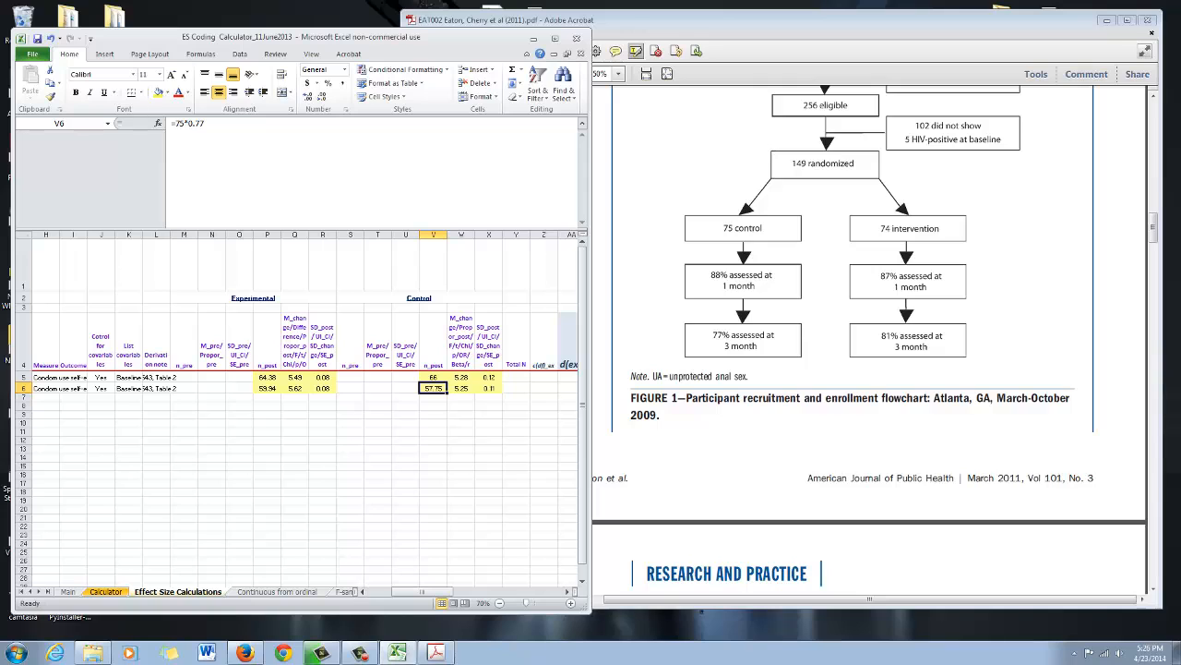
- Maximize the workbook and examine the 12-week experimental-versus-control effect size formula in AM6
key(super+Up)
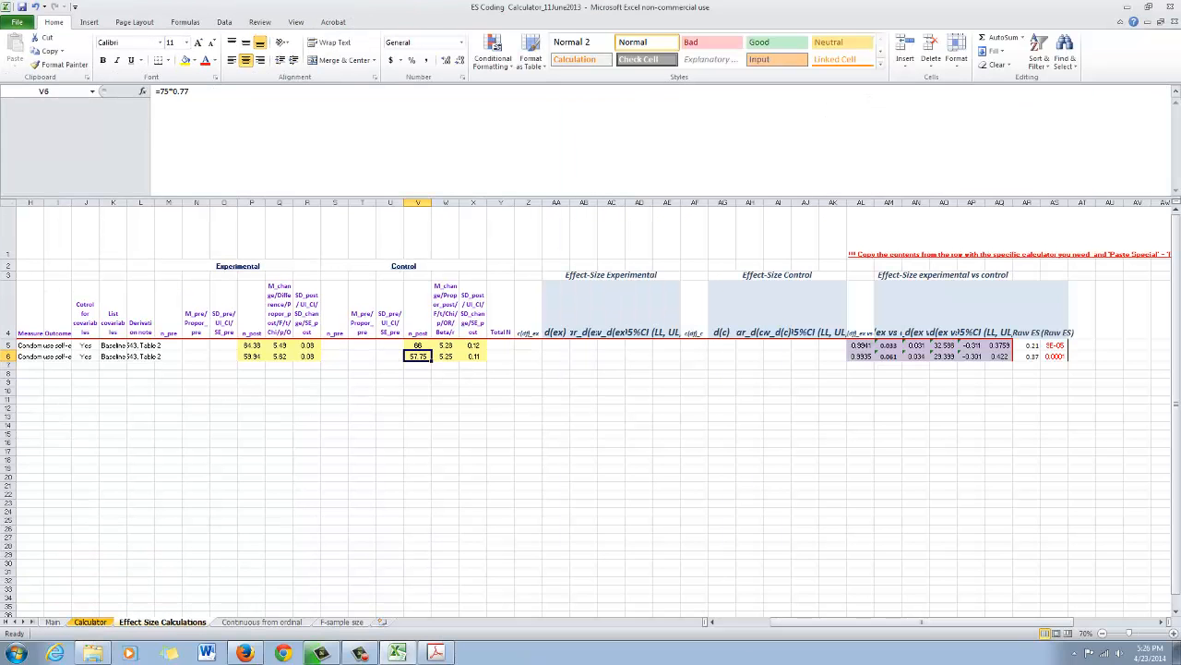
click(888, 356)
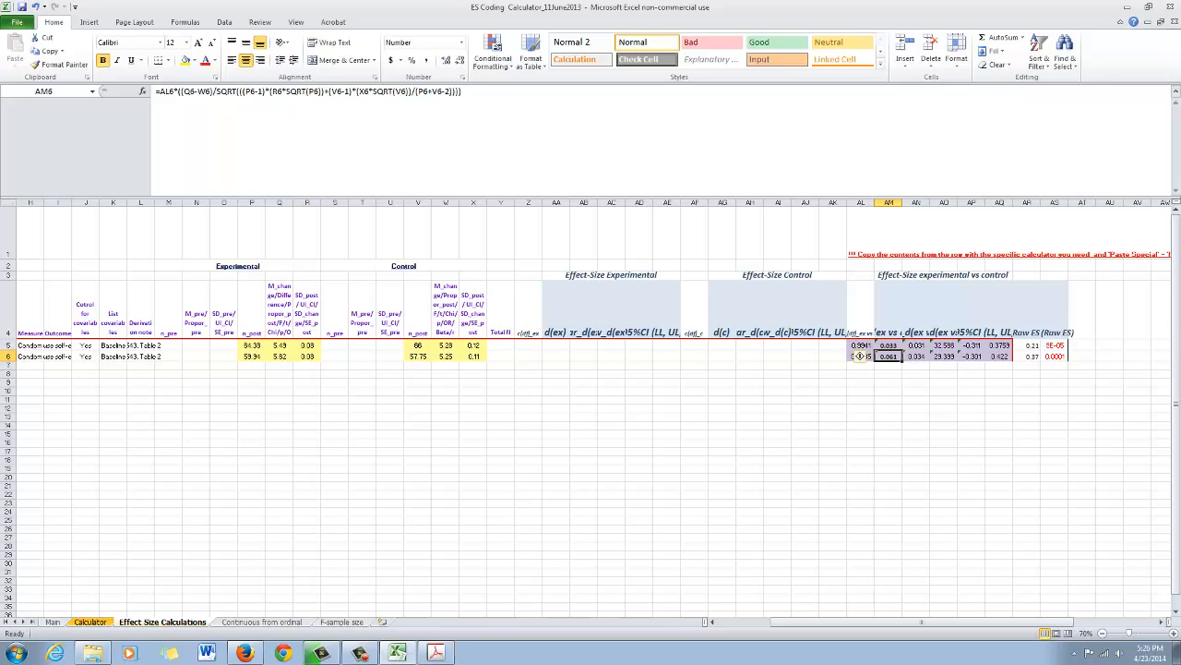
mouse_move(831, 622)
mouse_down()
mouse_move(867, 622)
mouse_move(838, 622)
mouse_up()
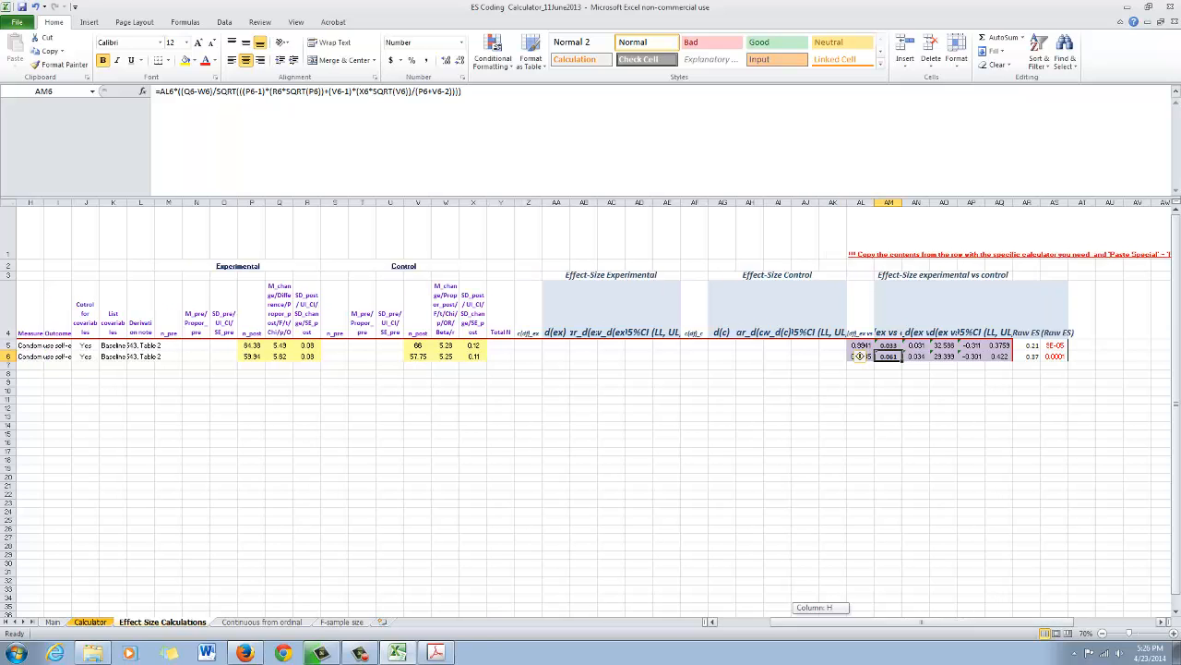
drag(838, 623, 828, 622)
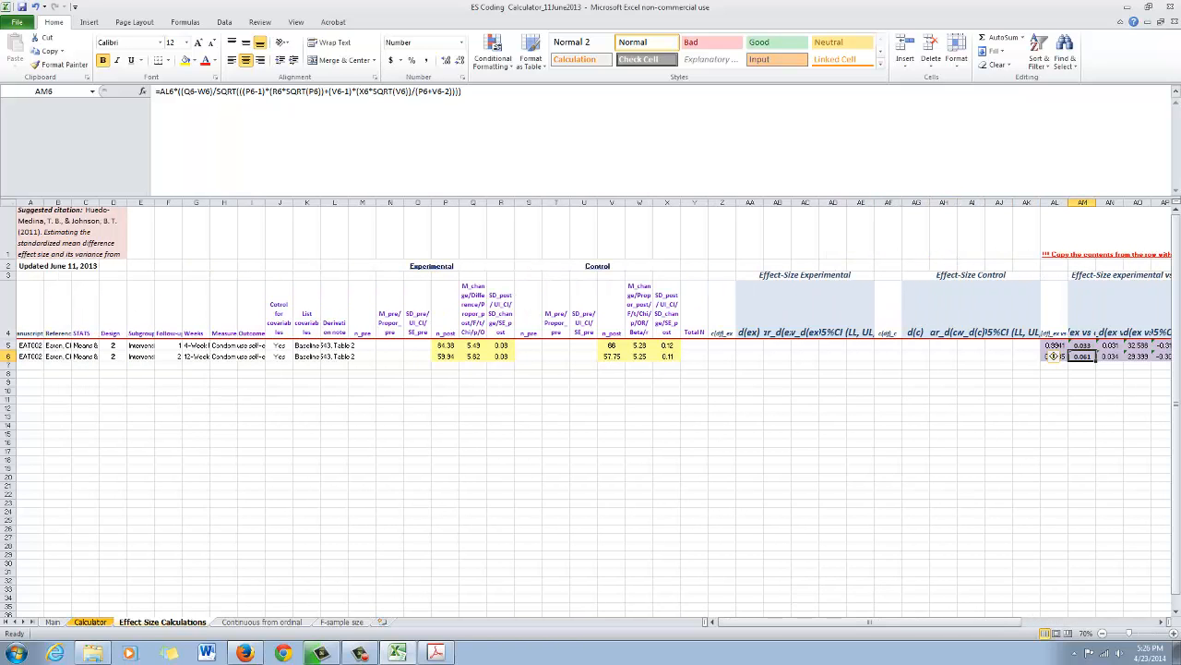
- Review the covariate entries in J6 and K6 and compare the experimental-versus-control effect sizes in AM5 and AM6
click(805, 460)
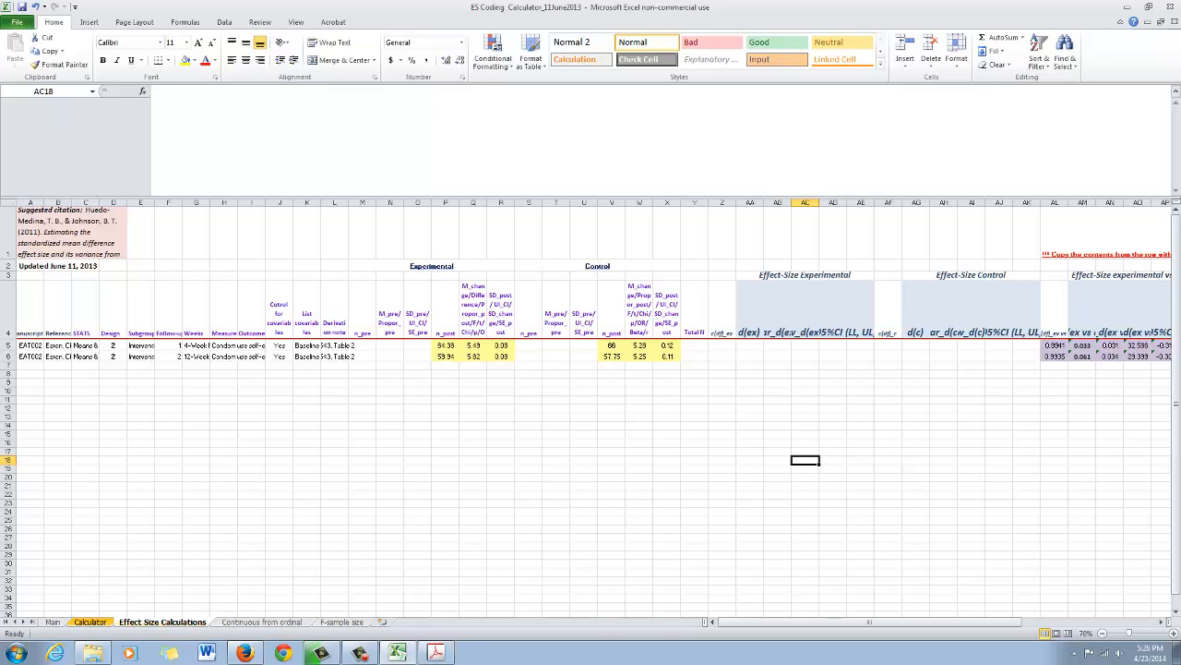
click(280, 356)
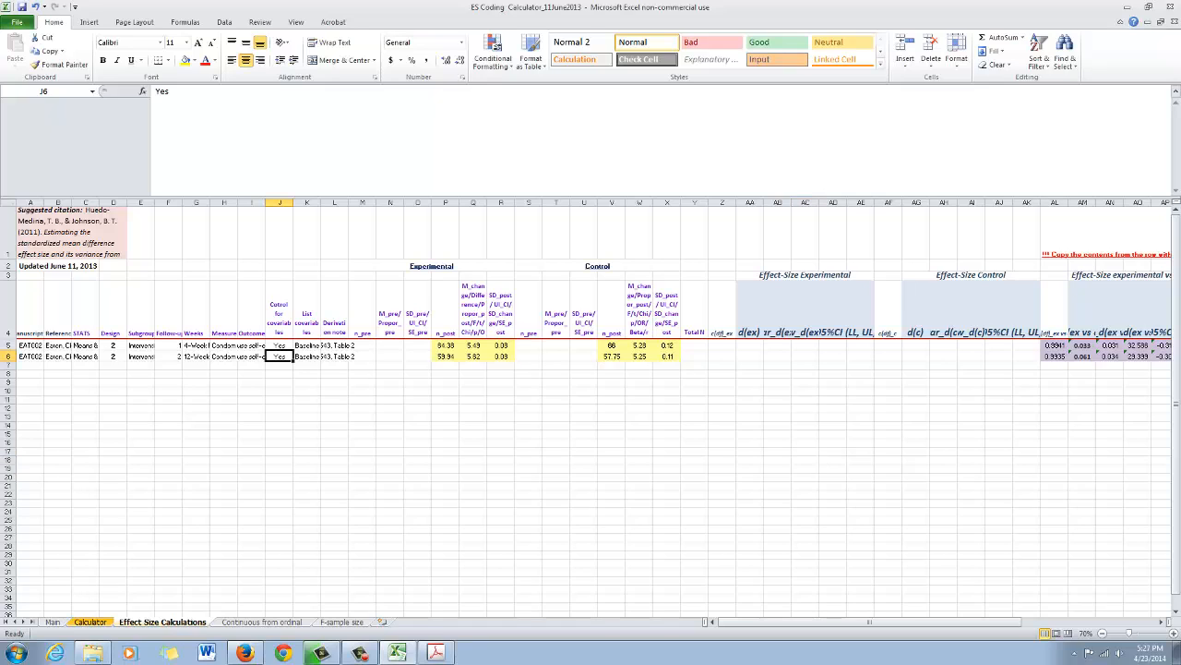
click(307, 357)
click(280, 357)
click(308, 356)
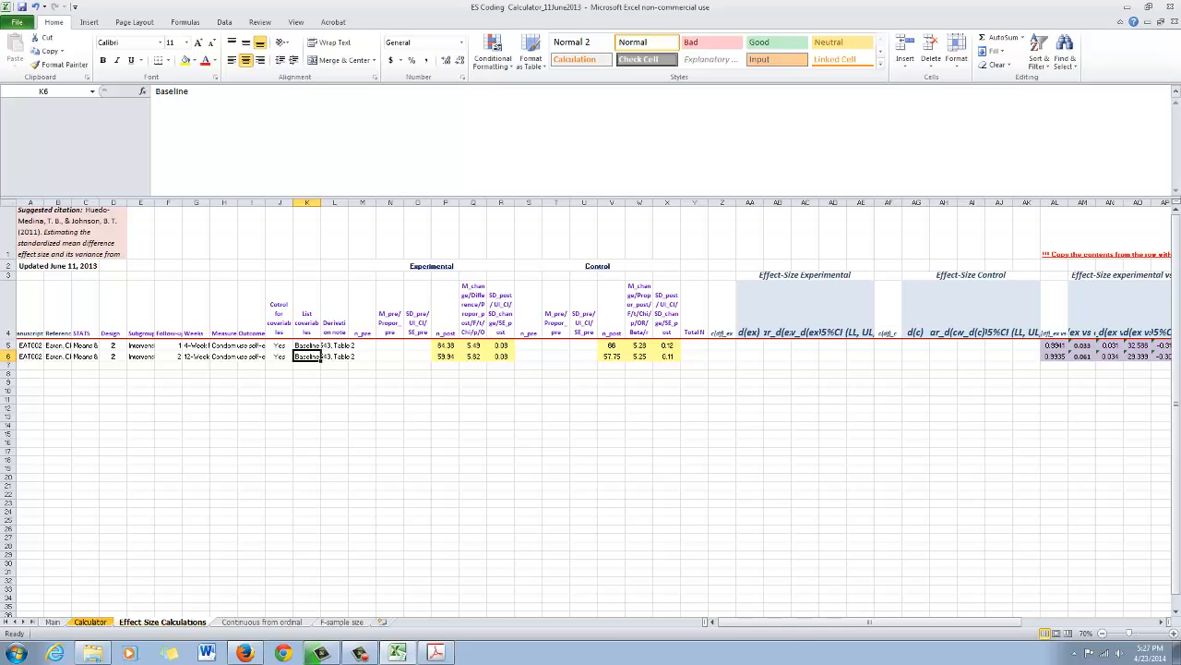
click(1082, 345)
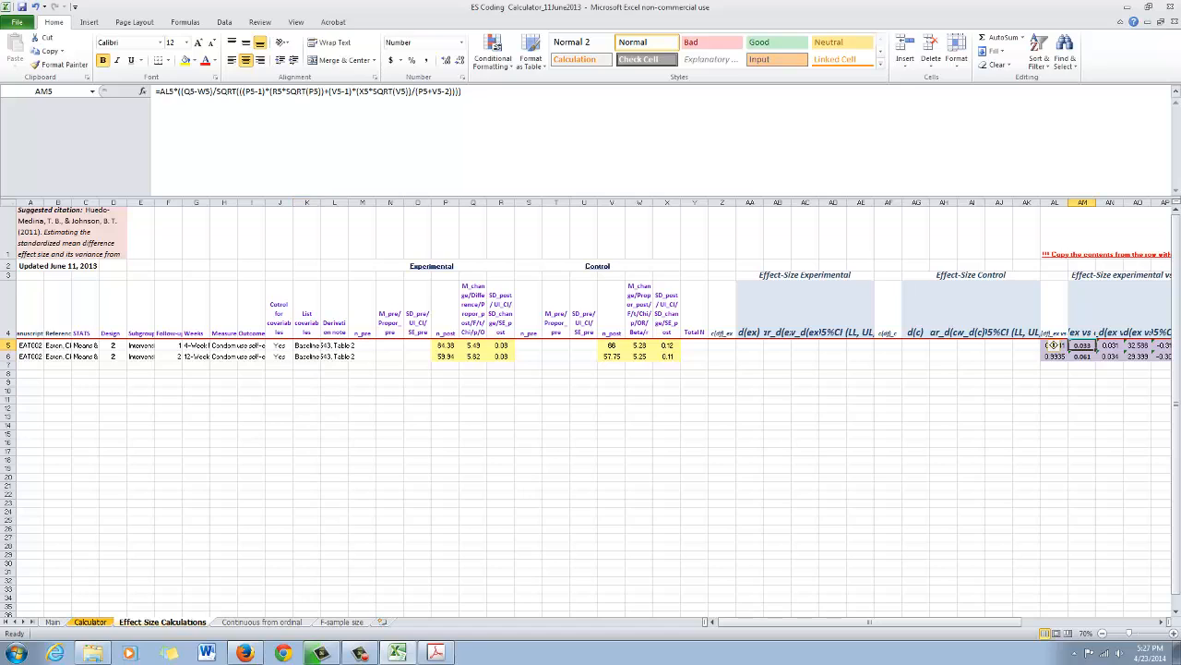
click(1082, 357)
scroll(1053, 356, right, 5)
scroll(1053, 356, left, 5)
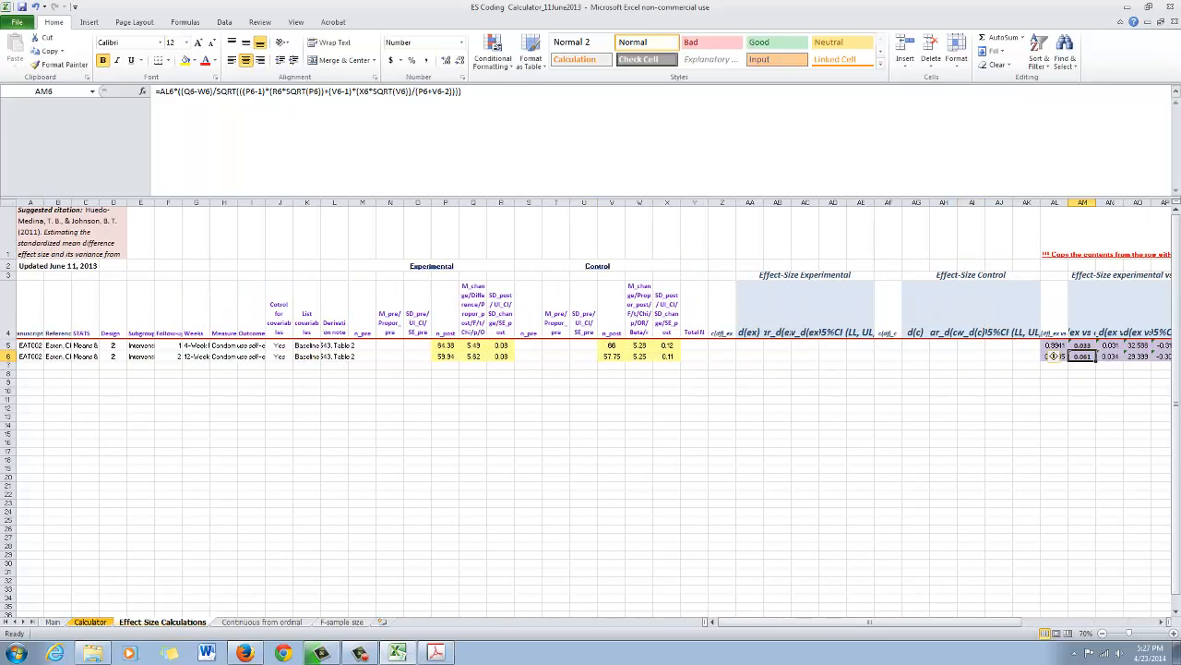